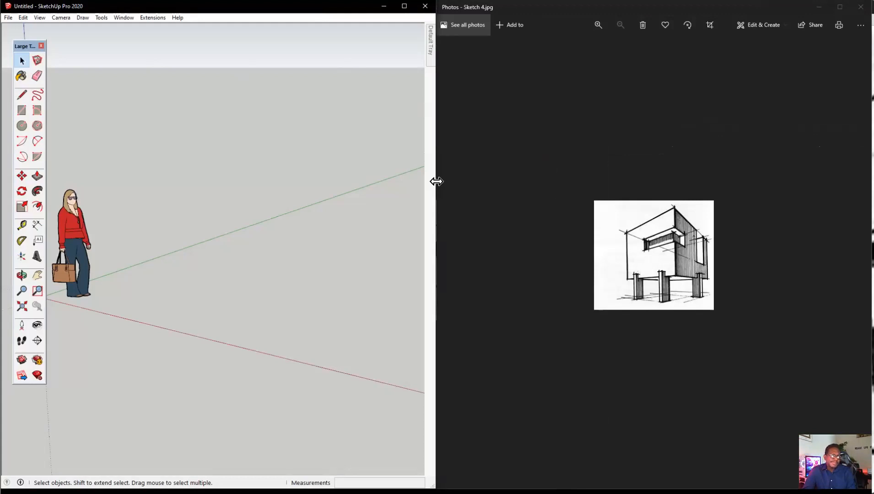
# - Widen the modelling window beside the reference photo and enlarge the building sketch in the photo viewer to 345%
pyautogui.scroll(3, 645, 222)
pyautogui.moveTo(436, 223); pyautogui.dragTo(671, 224)
pyautogui.click(748, 248)
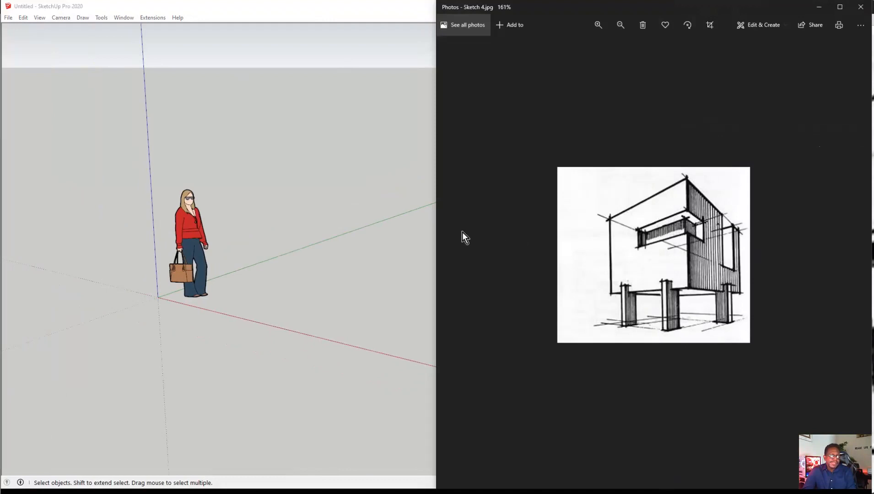
pyautogui.moveTo(437, 240)
pyautogui.mouseDown()
pyautogui.moveTo(717, 247)
pyautogui.moveTo(698, 275)
pyautogui.mouseUp()
pyautogui.scroll(5, 753, 251)
pyautogui.moveTo(787, 280); pyautogui.dragTo(715, 278)
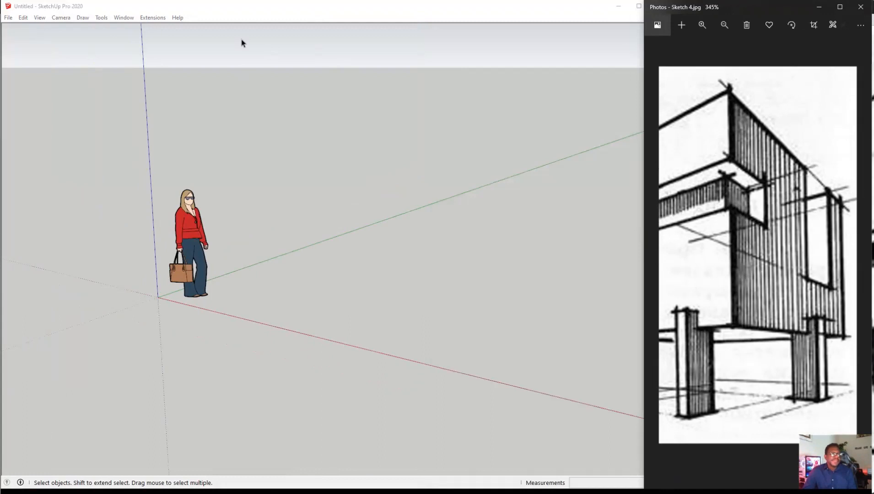
# - Move the floating Large Tool Set away from the window edge and reframe the reference sketch at 313%
pyautogui.click(283, 10)
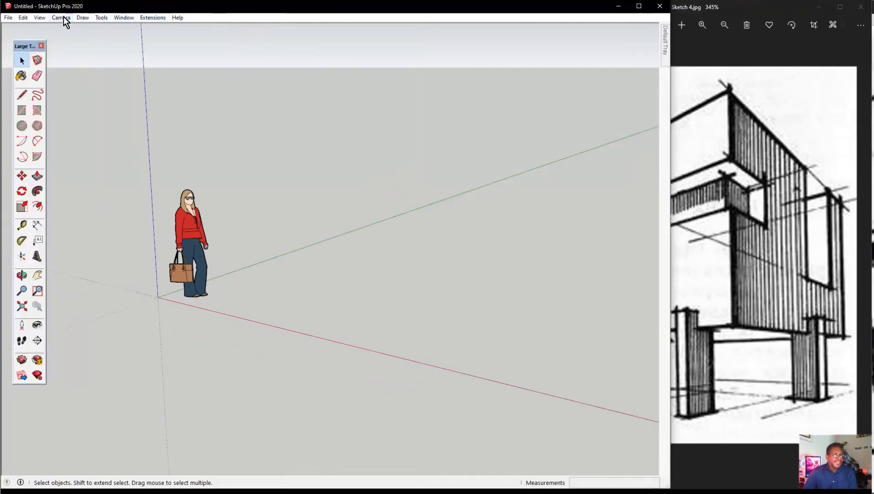
pyautogui.moveTo(28, 47); pyautogui.dragTo(51, 55)
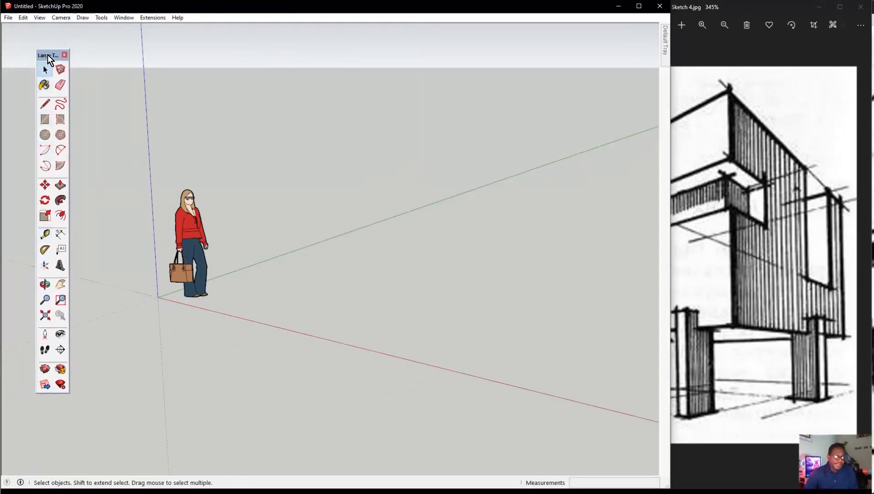
pyautogui.click(692, 113)
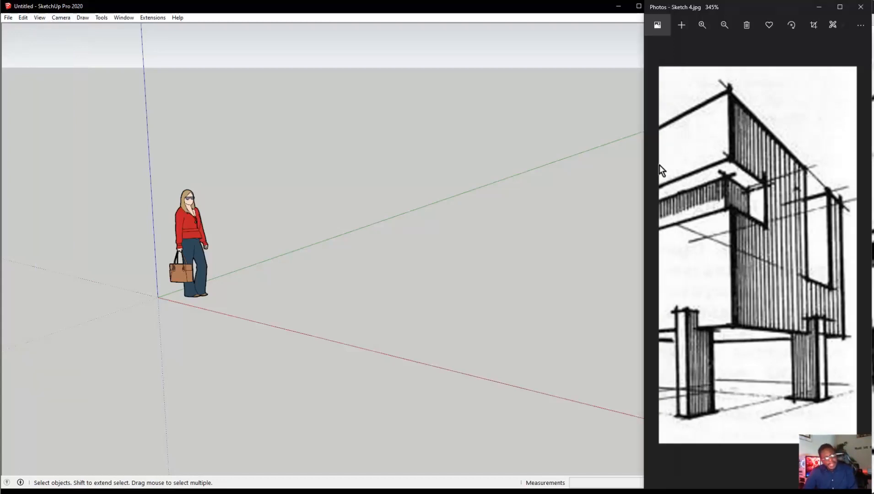
pyautogui.moveTo(700, 211); pyautogui.dragTo(721, 212)
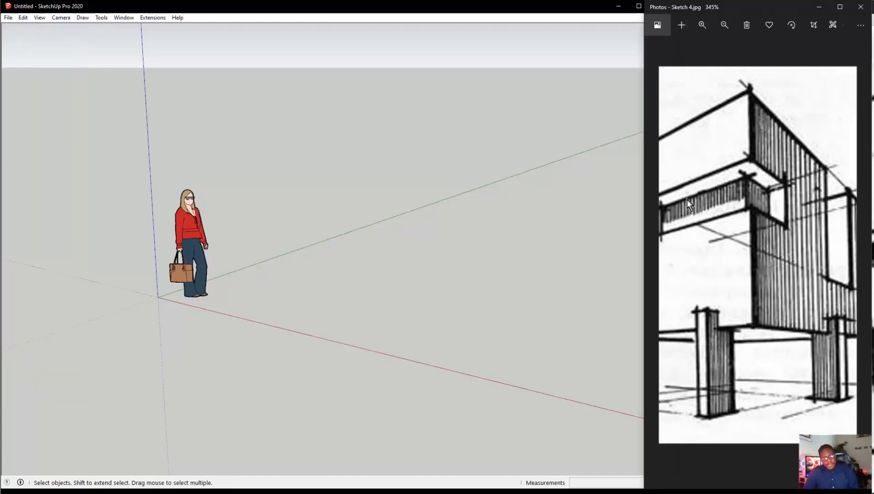
pyautogui.moveTo(640, 201)
pyautogui.mouseDown()
pyautogui.moveTo(571, 205)
pyautogui.moveTo(647, 206)
pyautogui.mouseUp()
pyautogui.scroll(4, 739, 251)
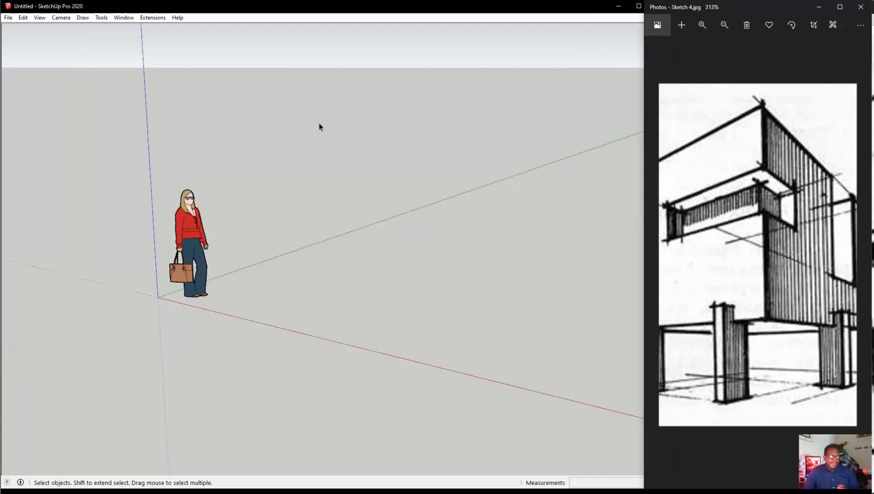
pyautogui.scroll(2, 148, 224)
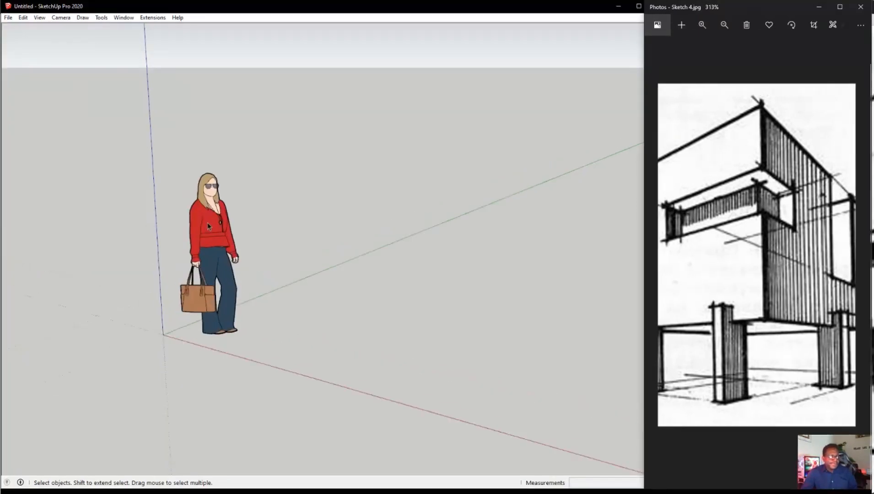
pyautogui.scroll(1, 209, 226)
pyautogui.moveTo(264, 169); pyautogui.dragTo(119, 191, button='middle')
pyautogui.moveTo(229, 181)
pyautogui.mouseDown(button='middle')
pyautogui.moveTo(144, 162)
pyautogui.moveTo(240, 149)
pyautogui.moveTo(247, 193)
pyautogui.moveTo(320, 174)
pyautogui.mouseUp(button='middle')
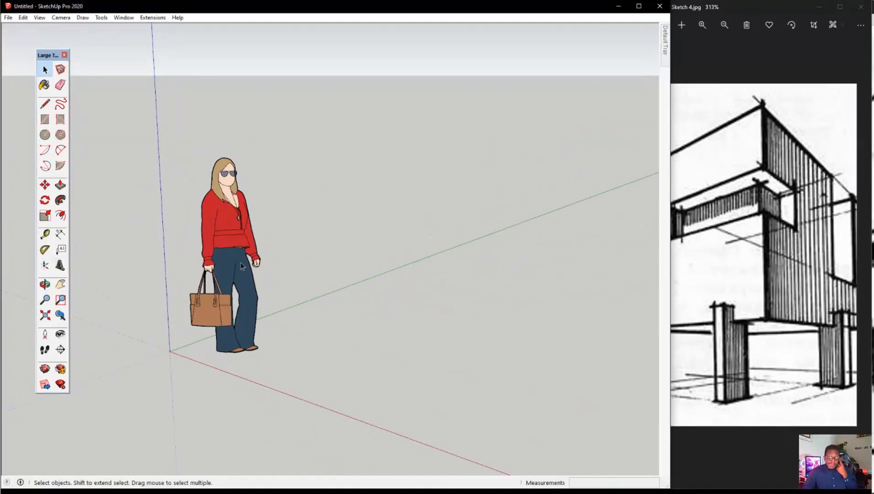
pyautogui.scroll(-2, 199, 275)
# - Narrow the modelling window to give the reference photo more room and reposition the sketch in the viewer
pyautogui.moveTo(670, 219)
pyautogui.mouseDown()
pyautogui.moveTo(587, 218)
pyautogui.moveTo(643, 217)
pyautogui.mouseUp()
pyautogui.scroll(3, 732, 236)
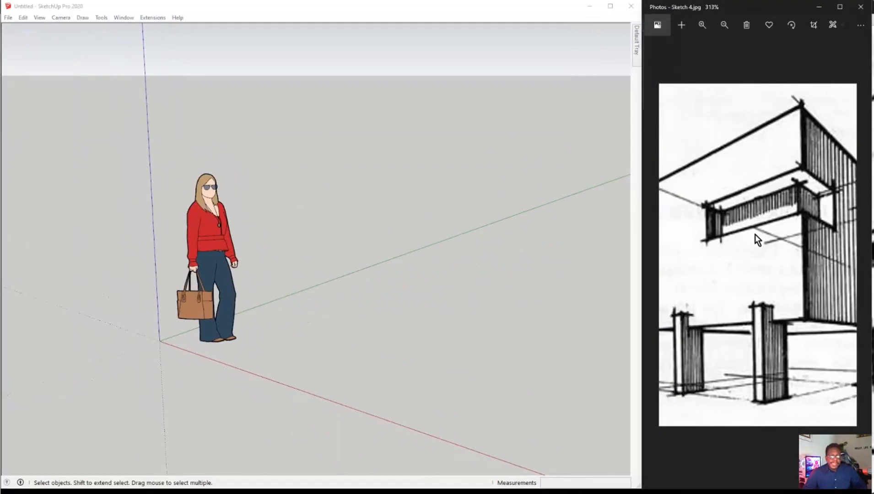
pyautogui.moveTo(805, 234); pyautogui.dragTo(706, 225)
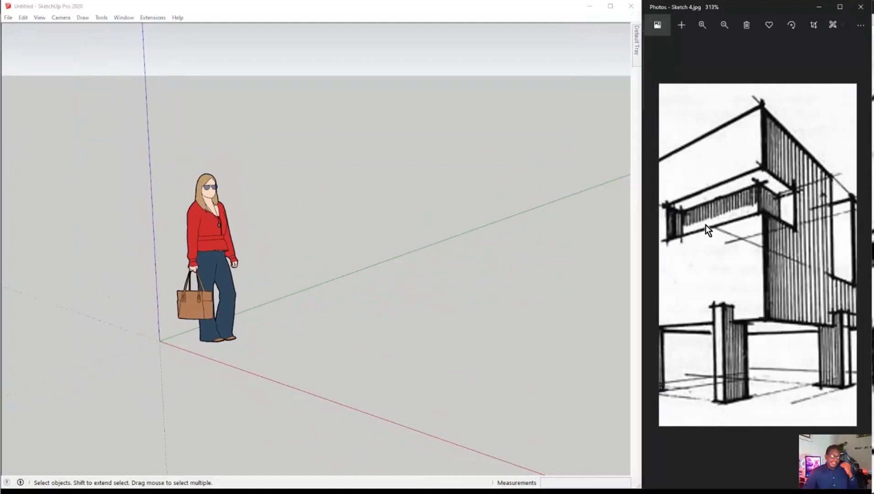
pyautogui.scroll(-3, 364, 274)
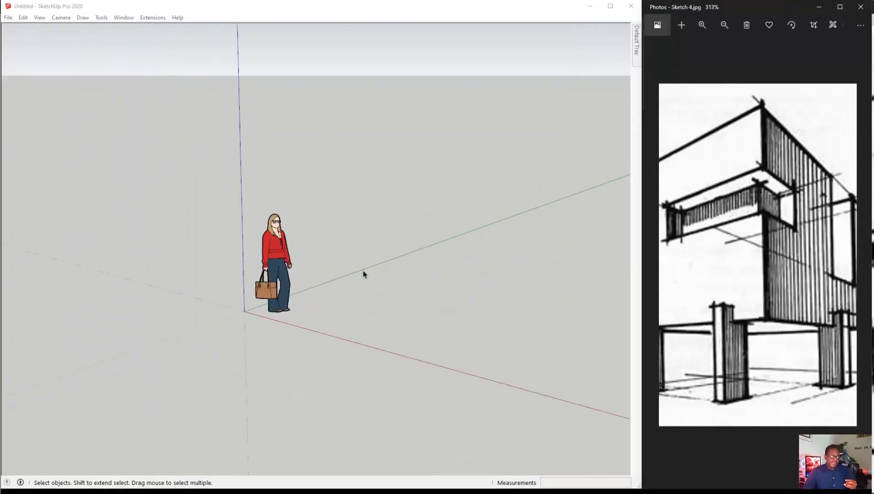
pyautogui.click(354, 295)
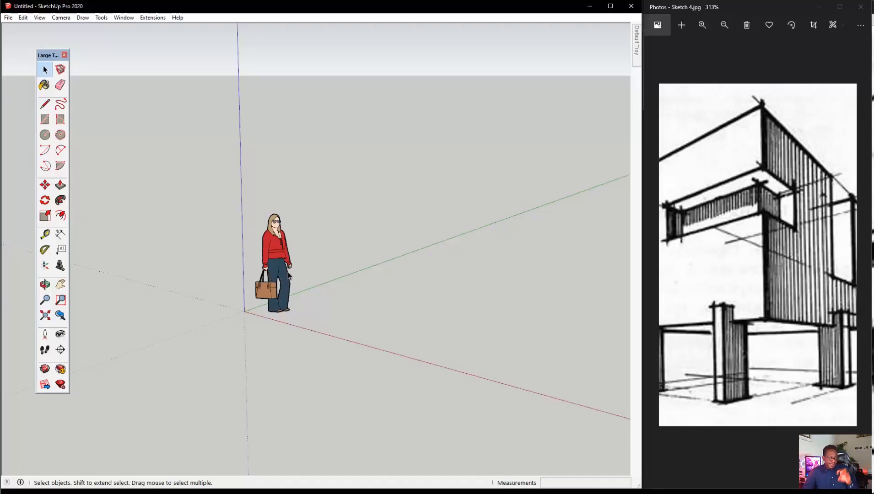
pyautogui.moveTo(355, 243)
pyautogui.mouseDown(button='middle')
pyautogui.moveTo(335, 298)
pyautogui.moveTo(282, 326)
pyautogui.moveTo(363, 337)
pyautogui.mouseUp(button='middle')
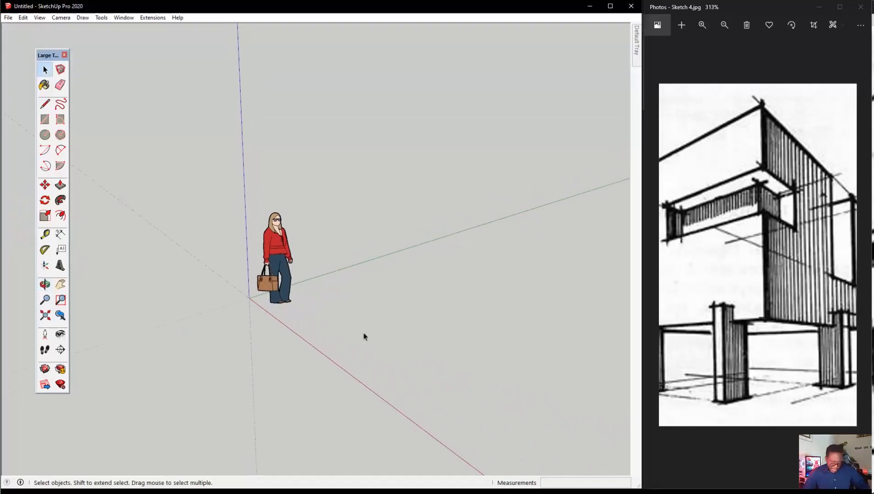
pyautogui.moveTo(709, 285); pyautogui.dragTo(738, 283)
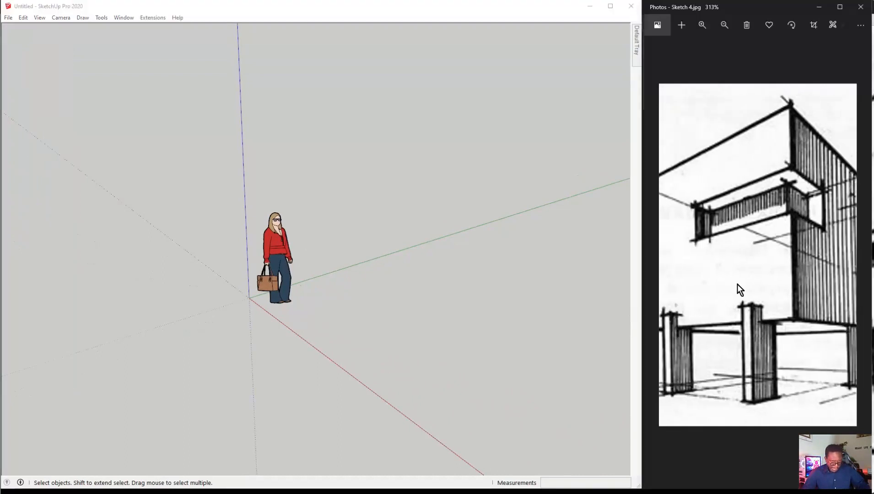
pyautogui.click(378, 270)
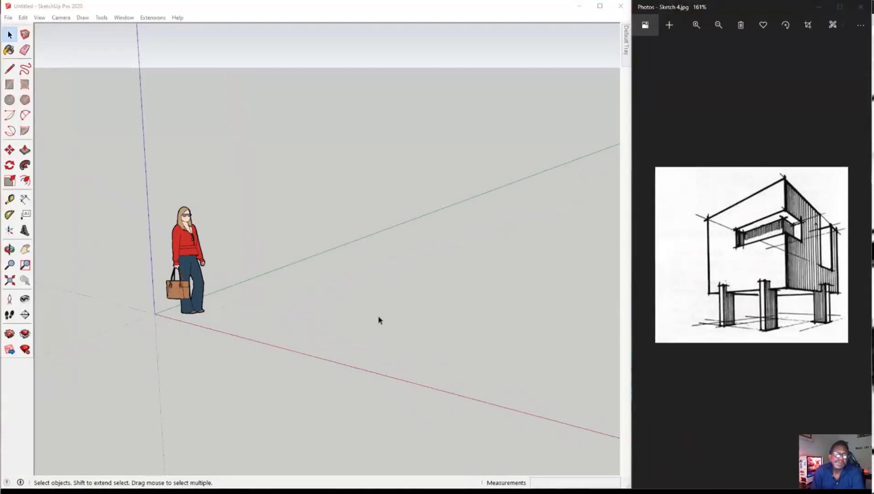
pyautogui.click(319, 312)
pyautogui.moveTo(400, 279)
pyautogui.mouseDown(button='middle')
pyautogui.moveTo(359, 308)
pyautogui.moveTo(365, 321)
pyautogui.moveTo(405, 327)
pyautogui.mouseUp(button='middle')
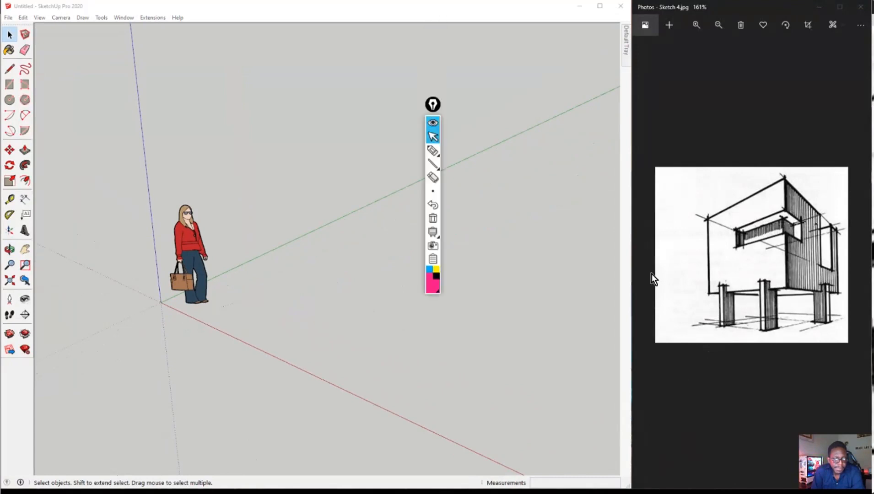
# - Point out the Rectangle tool with a freehand pink arrow and clear the annotation
pyautogui.click(433, 105)
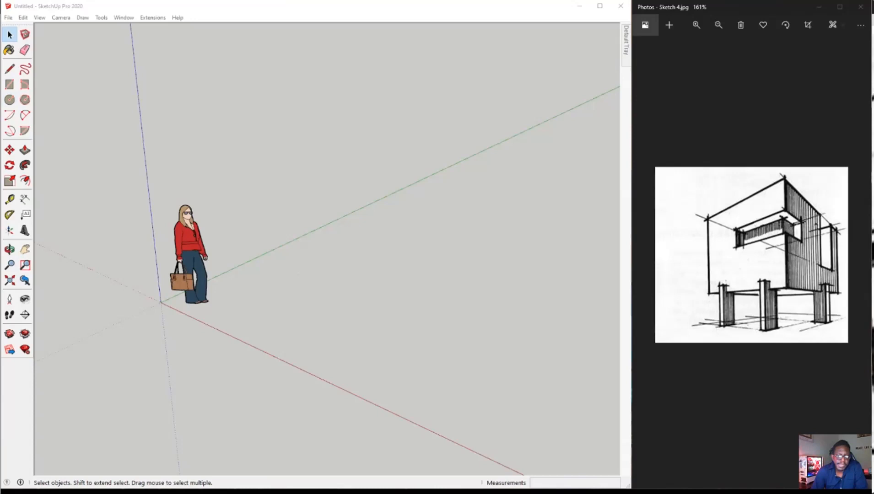
pyautogui.moveTo(185, 115)
pyautogui.mouseDown()
pyautogui.moveTo(9, 87)
pyautogui.moveTo(17, 99)
pyautogui.mouseUp()
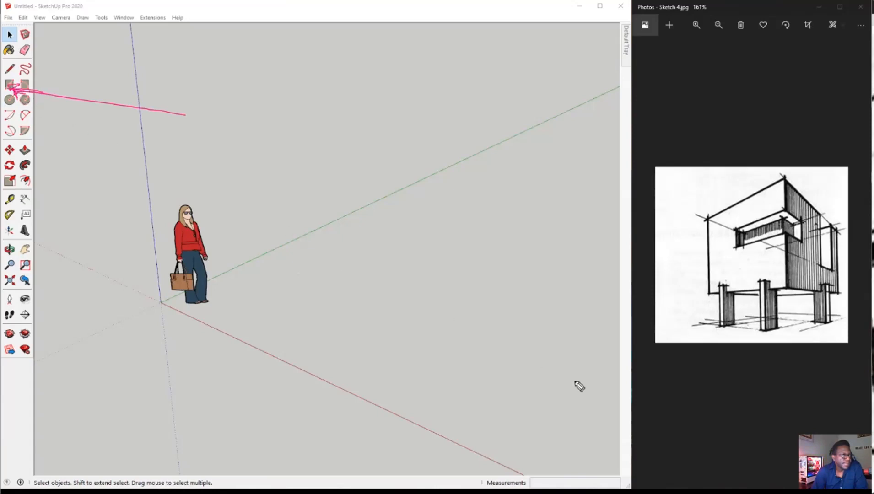
pyautogui.press('Escape')
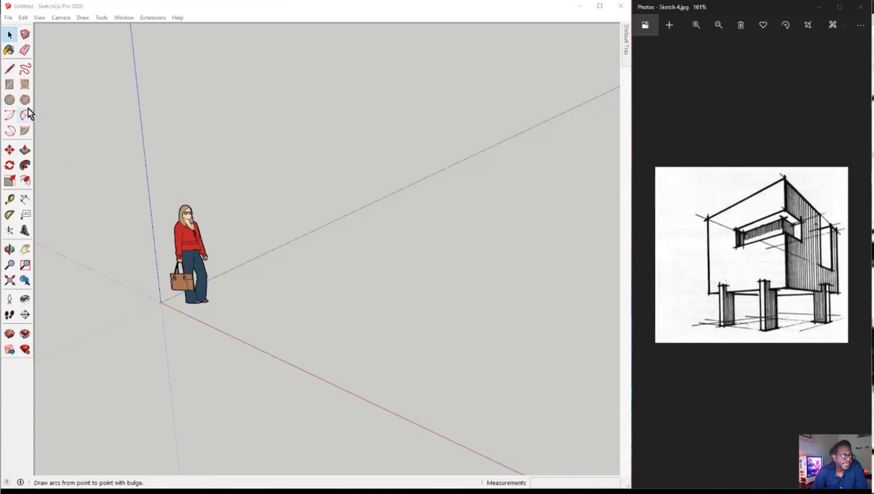
# - Draw a square of about 5041 by 5041 mm on the ground plane, starting at the origin
pyautogui.click(9, 84)
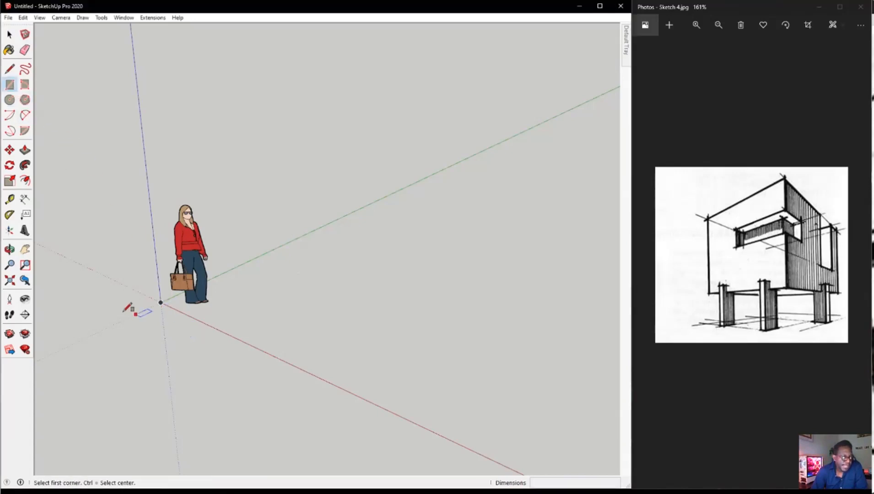
pyautogui.scroll(4, 158, 305)
pyautogui.click(187, 290)
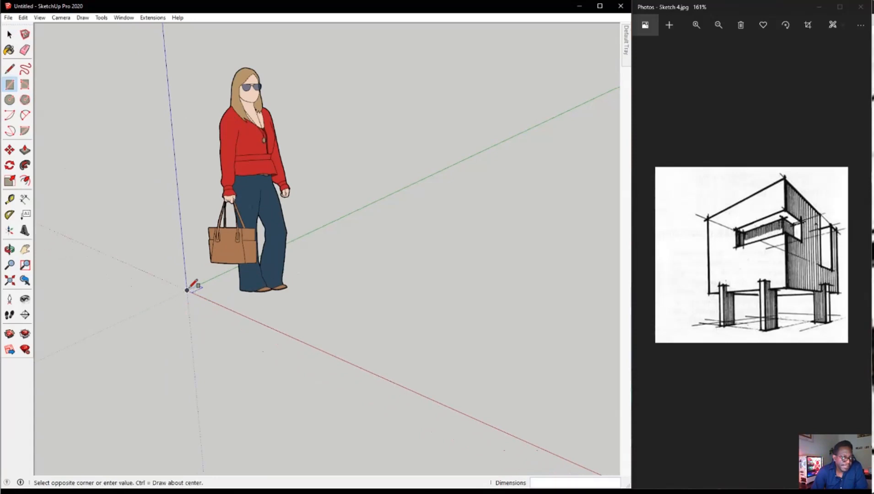
pyautogui.scroll(-4, 328, 272)
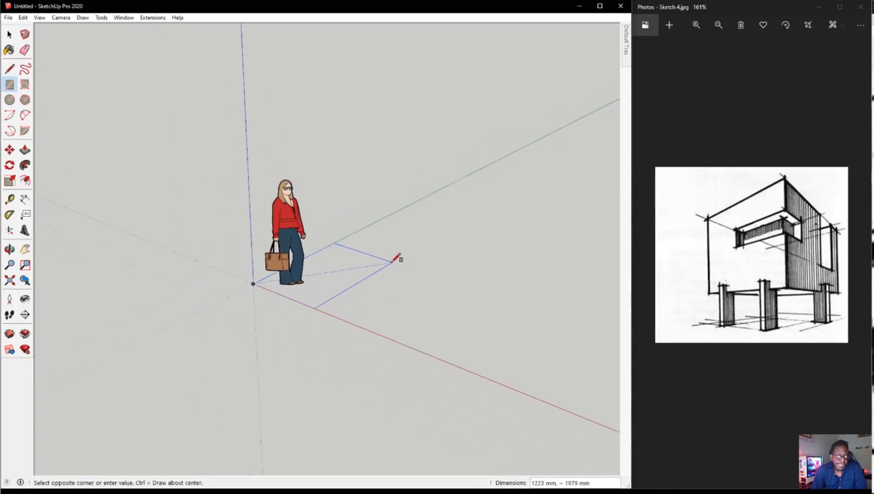
pyautogui.scroll(-3, 366, 277)
pyautogui.moveTo(409, 270)
pyautogui.mouseDown(button='middle')
pyautogui.moveTo(411, 287)
pyautogui.moveTo(264, 297)
pyautogui.moveTo(324, 397)
pyautogui.moveTo(502, 341)
pyautogui.mouseUp(button='middle')
pyautogui.scroll(3, 457, 311)
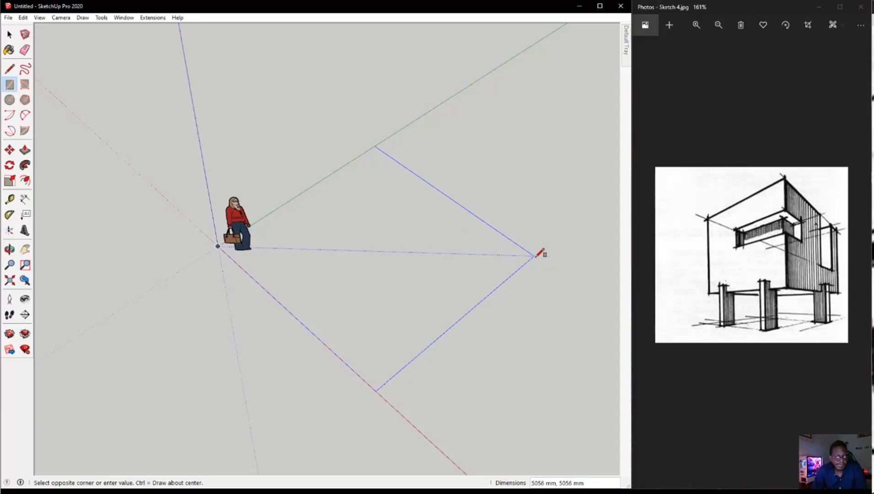
pyautogui.click(534, 256)
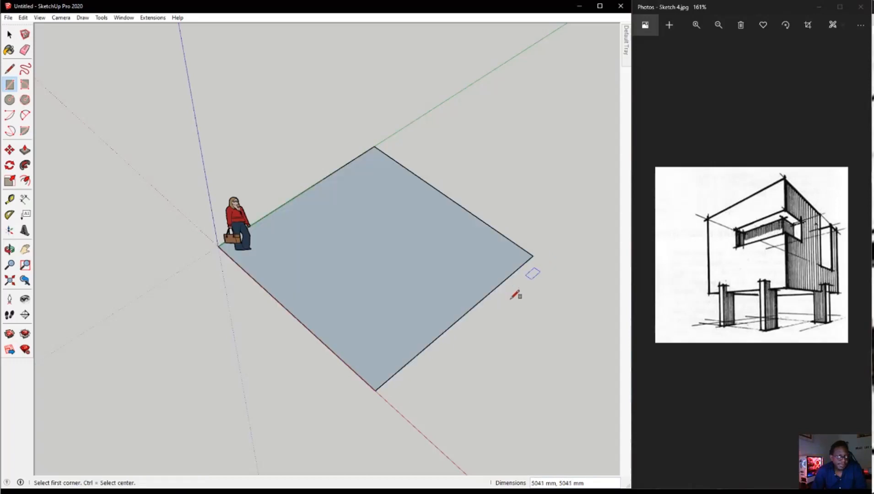
pyautogui.moveTo(415, 307); pyautogui.dragTo(503, 279, button='middle')
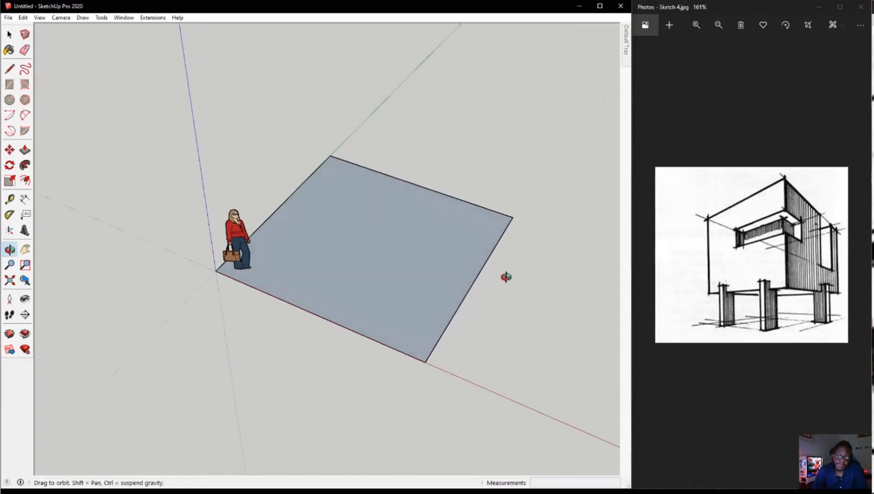
pyautogui.press('r')
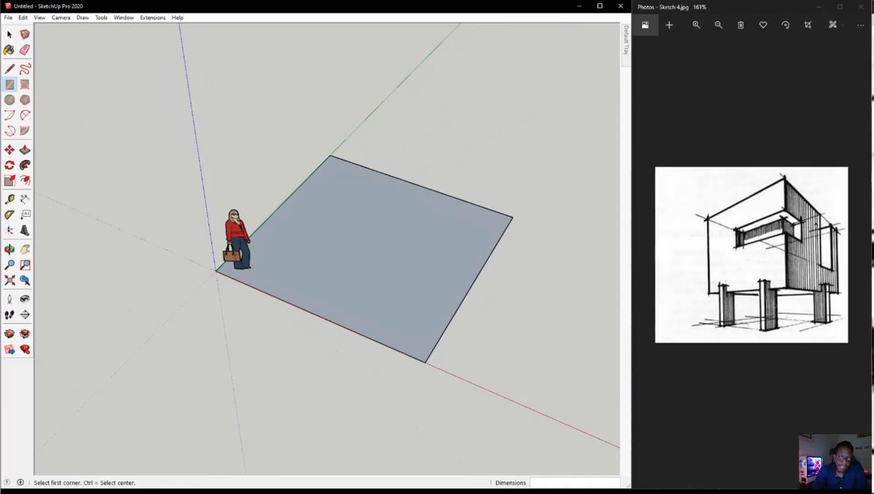
# - Annotate the reference sketch with a human figure beneath the building and a height marker beside the legs
pyautogui.click(751, 359)
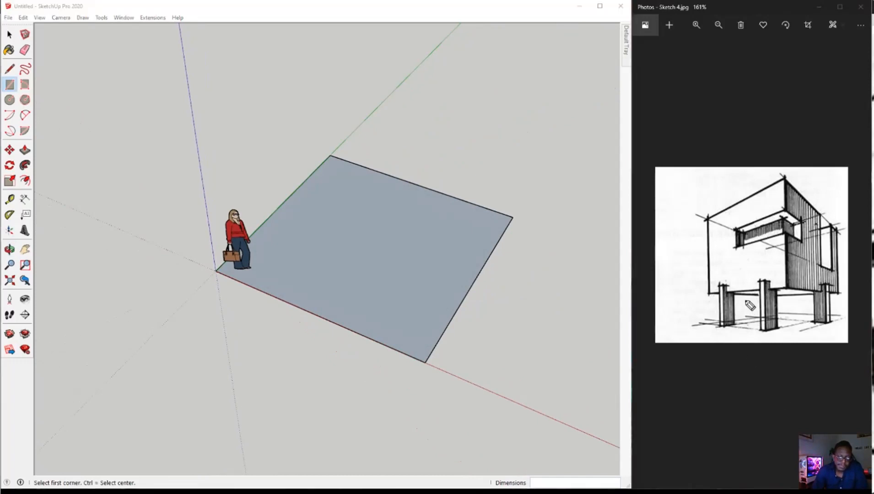
pyautogui.moveTo(743, 301)
pyautogui.mouseDown()
pyautogui.moveTo(754, 313)
pyautogui.moveTo(755, 340)
pyautogui.moveTo(750, 311)
pyautogui.moveTo(750, 327)
pyautogui.mouseUp()
pyautogui.click(742, 308)
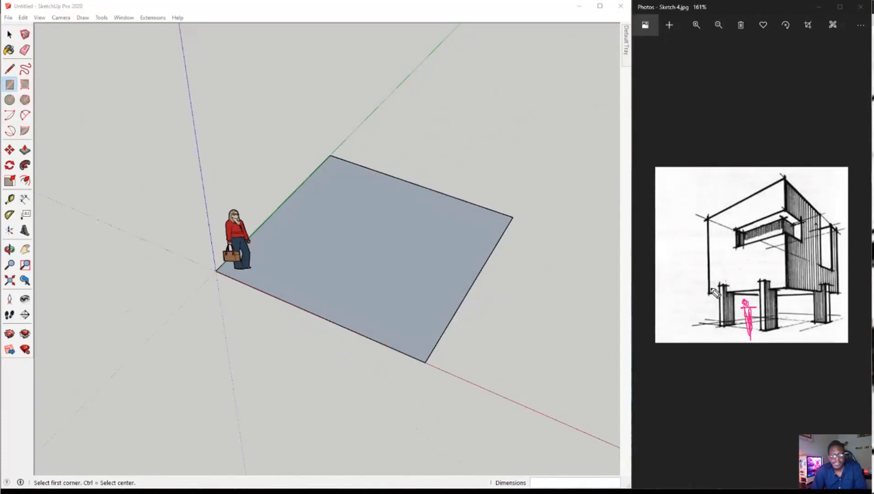
pyautogui.moveTo(686, 296)
pyautogui.mouseDown()
pyautogui.moveTo(709, 295)
pyautogui.moveTo(682, 324)
pyautogui.moveTo(702, 296)
pyautogui.moveTo(698, 327)
pyautogui.mouseUp()
pyautogui.moveTo(698, 327); pyautogui.dragTo(703, 323)
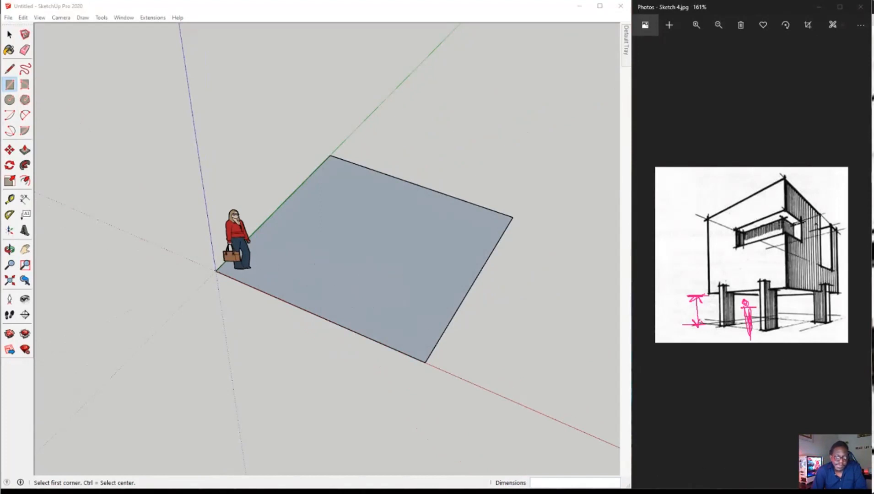
# - Mark four leg positions in freehand pink outlines across the square's edges, two of them along the red axis
pyautogui.moveTo(395, 250); pyautogui.dragTo(345, 202, button='middle')
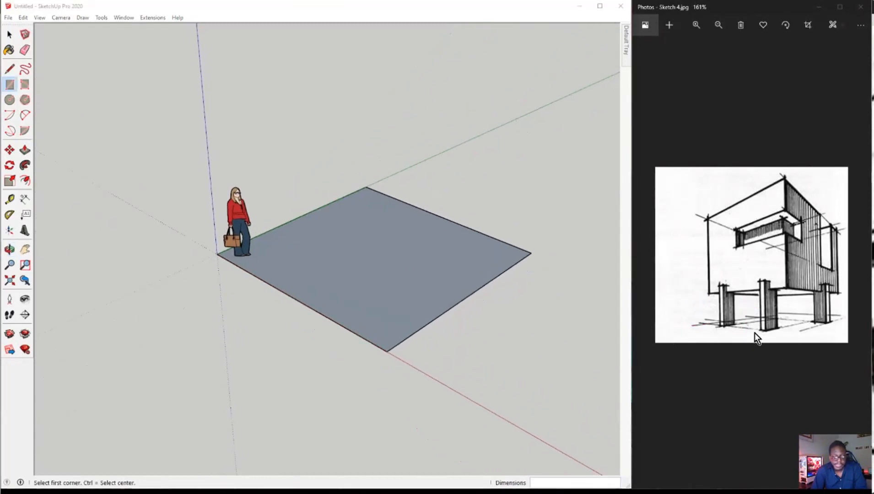
pyautogui.moveTo(350, 260); pyautogui.dragTo(224, 408, button='middle')
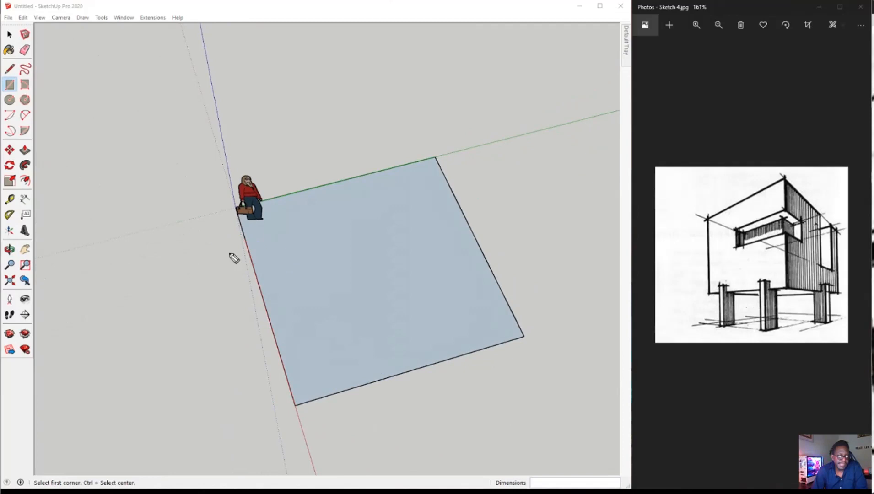
pyautogui.moveTo(226, 257)
pyautogui.mouseDown()
pyautogui.moveTo(270, 257)
pyautogui.moveTo(251, 260)
pyautogui.mouseUp()
pyautogui.moveTo(261, 355)
pyautogui.mouseDown()
pyautogui.moveTo(292, 352)
pyautogui.moveTo(304, 366)
pyautogui.moveTo(268, 368)
pyautogui.moveTo(259, 352)
pyautogui.mouseUp()
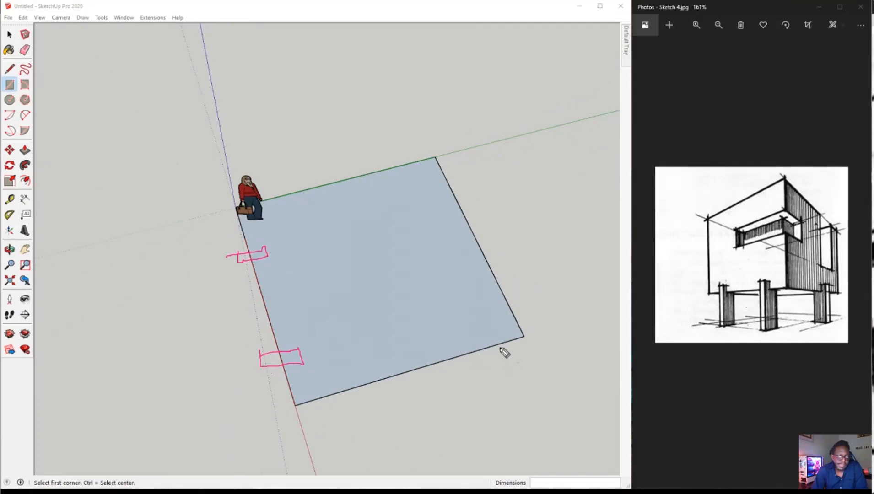
pyautogui.moveTo(445, 343)
pyautogui.mouseDown()
pyautogui.moveTo(451, 373)
pyautogui.moveTo(463, 366)
pyautogui.moveTo(443, 342)
pyautogui.mouseUp()
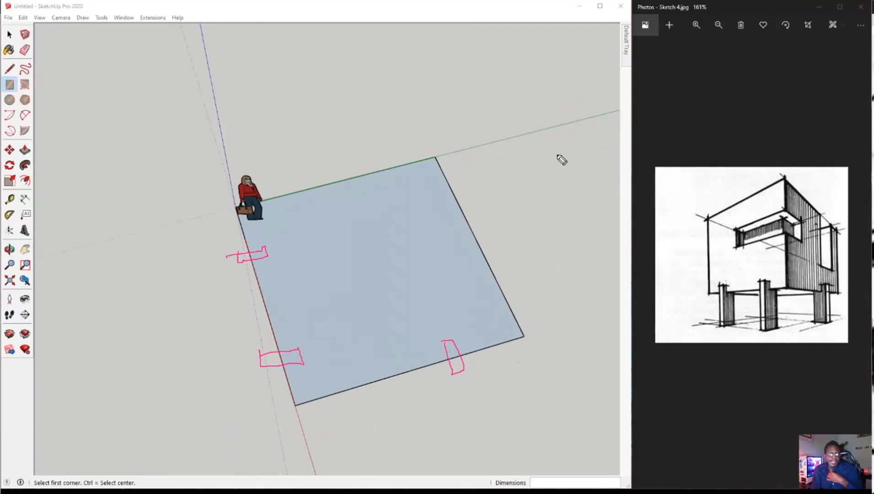
pyautogui.moveTo(444, 201)
pyautogui.mouseDown()
pyautogui.moveTo(476, 198)
pyautogui.moveTo(459, 211)
pyautogui.moveTo(443, 200)
pyautogui.mouseUp()
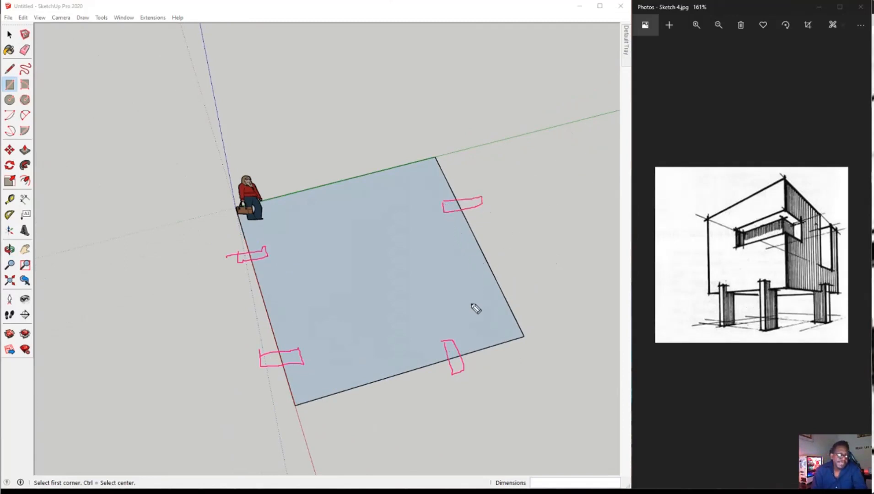
# - Mark two more leg positions in freehand pink outlines on the square's far edge and its green-axis edge, and clear the annotations
pyautogui.moveTo(475, 288)
pyautogui.mouseDown()
pyautogui.moveTo(513, 276)
pyautogui.moveTo(514, 284)
pyautogui.moveTo(482, 291)
pyautogui.mouseUp()
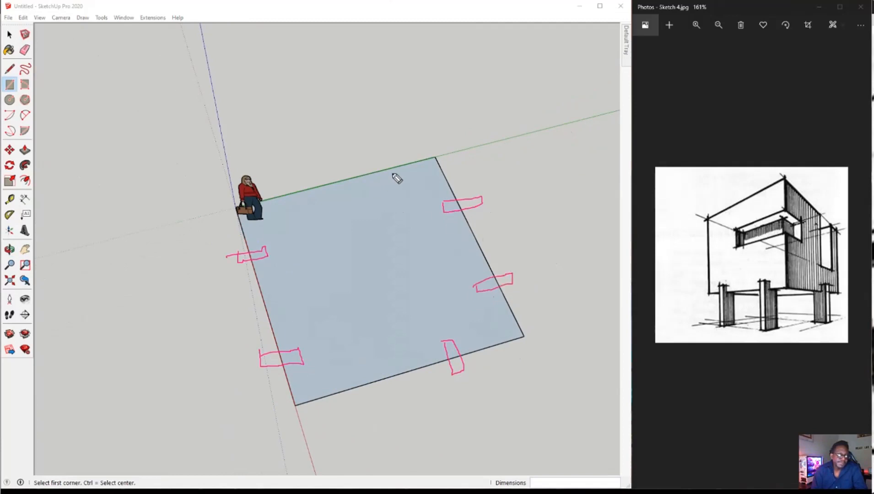
pyautogui.moveTo(380, 143)
pyautogui.mouseDown()
pyautogui.moveTo(370, 140)
pyautogui.moveTo(383, 178)
pyautogui.moveTo(397, 172)
pyautogui.mouseUp()
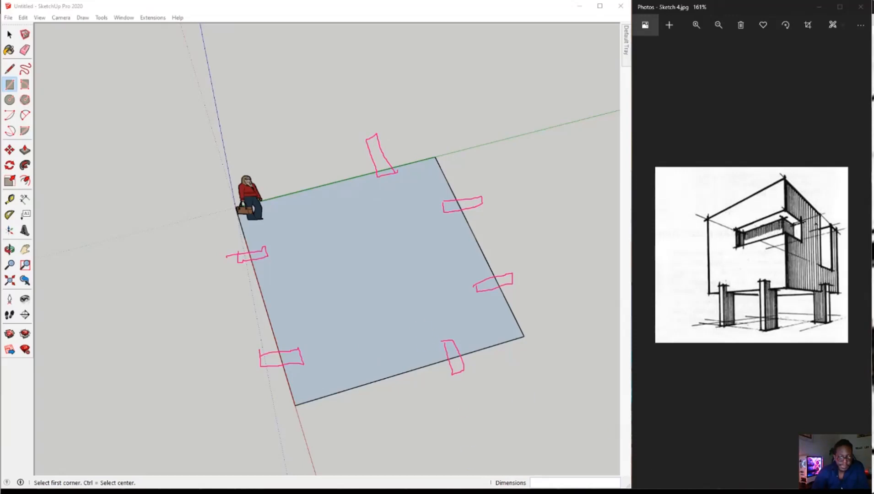
pyautogui.press('Escape')
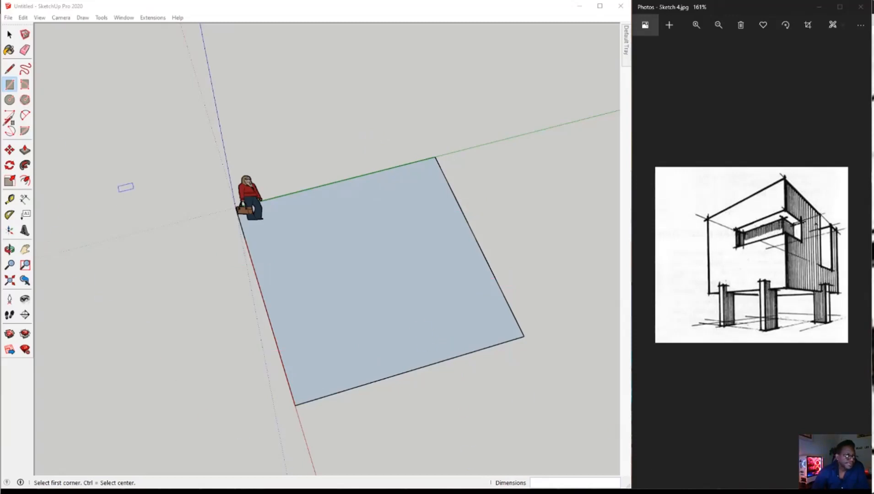
# - Draw a small leg rectangle of about 403 by 1052 mm on the ground, apart from the square on the red-axis side
pyautogui.click(9, 87)
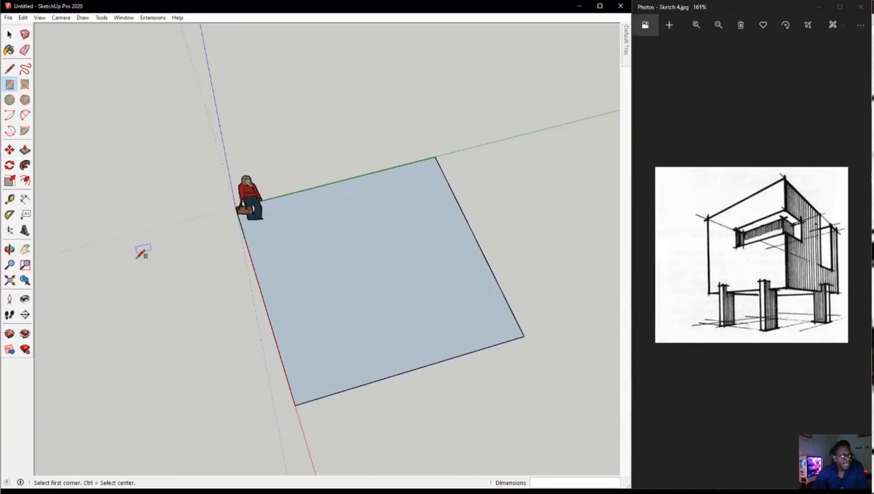
pyautogui.click(136, 292)
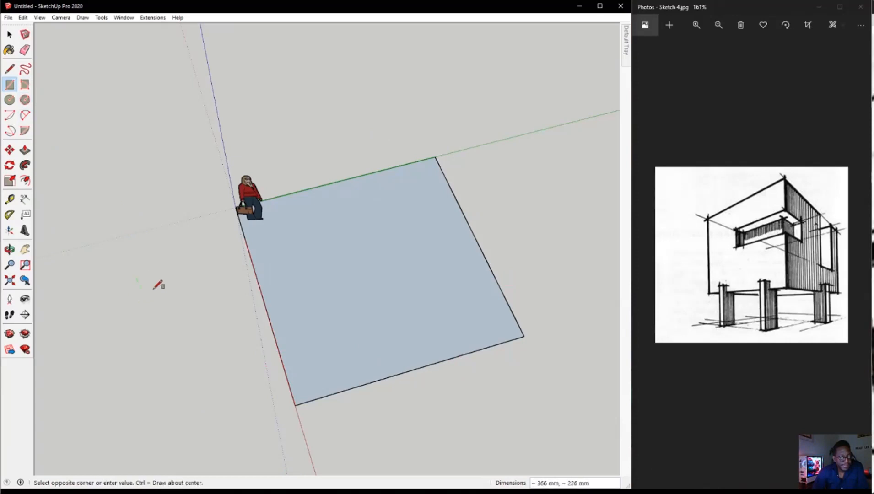
pyautogui.click(186, 279)
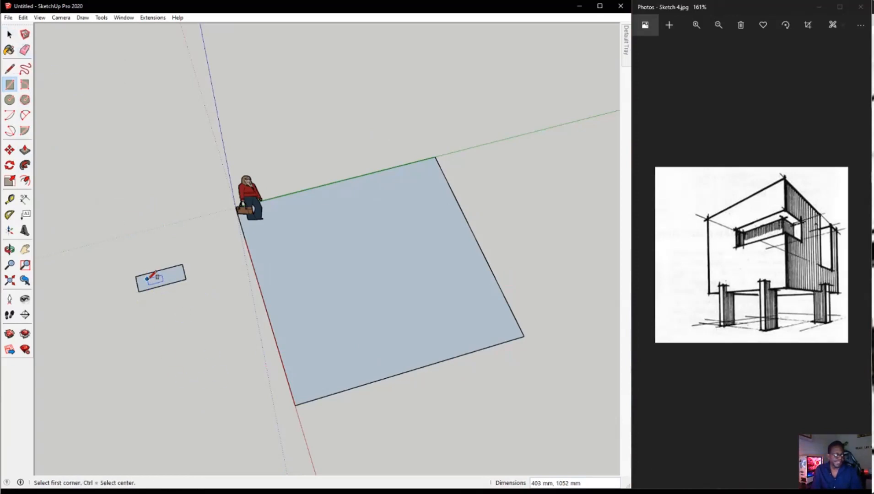
pyautogui.scroll(5, 137, 272)
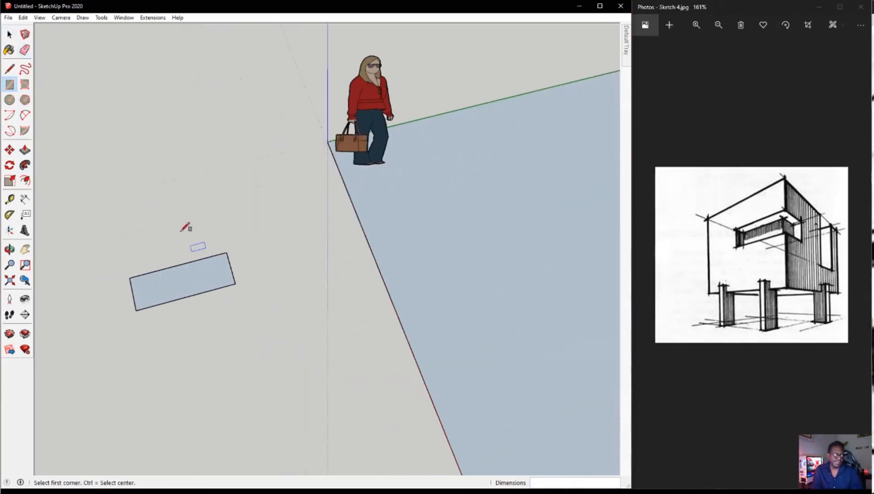
pyautogui.click(10, 151)
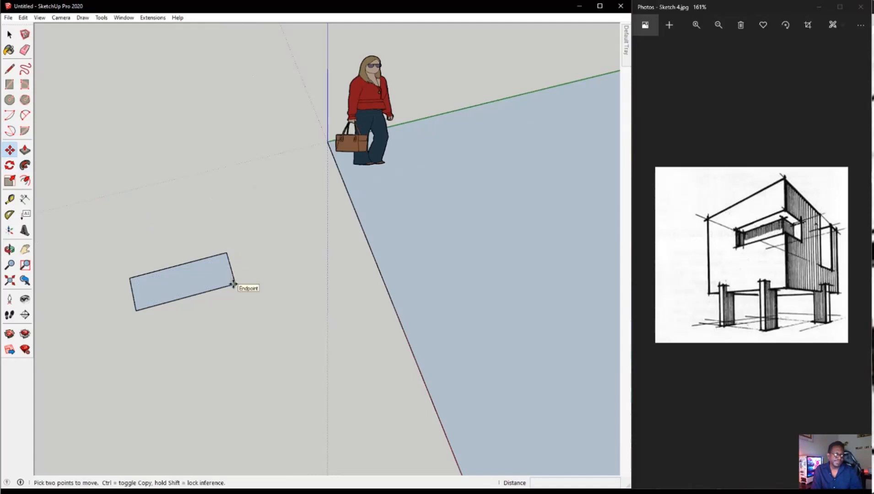
pyautogui.click(233, 284)
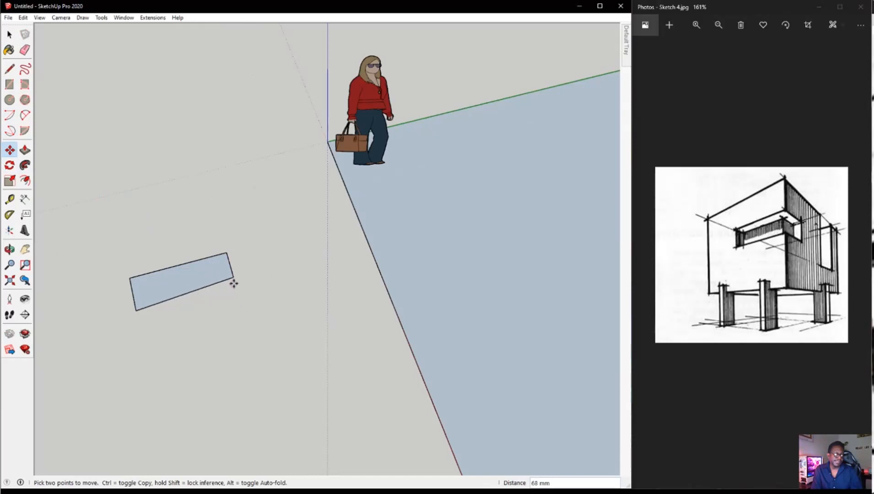
pyautogui.press('Escape')
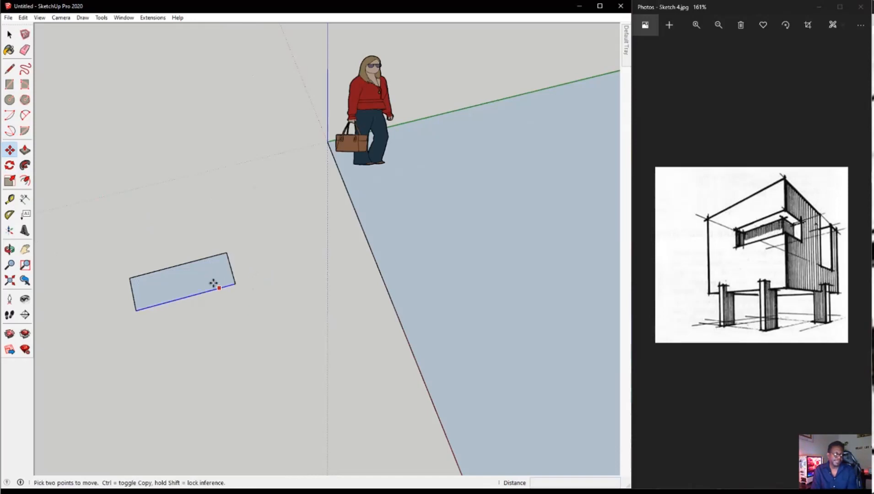
# - Move the whole small rectangle by its corner about 1641 mm onto the square's red-axis edge
pyautogui.click(10, 37)
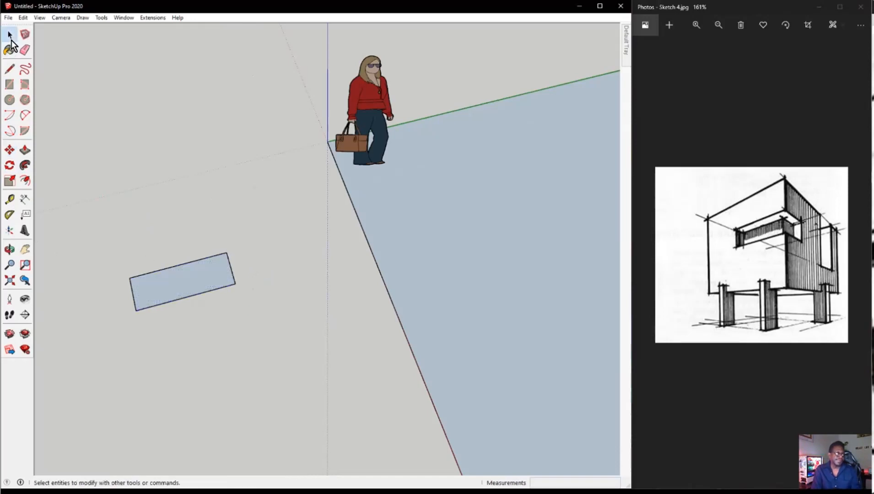
pyautogui.moveTo(85, 234); pyautogui.dragTo(274, 380)
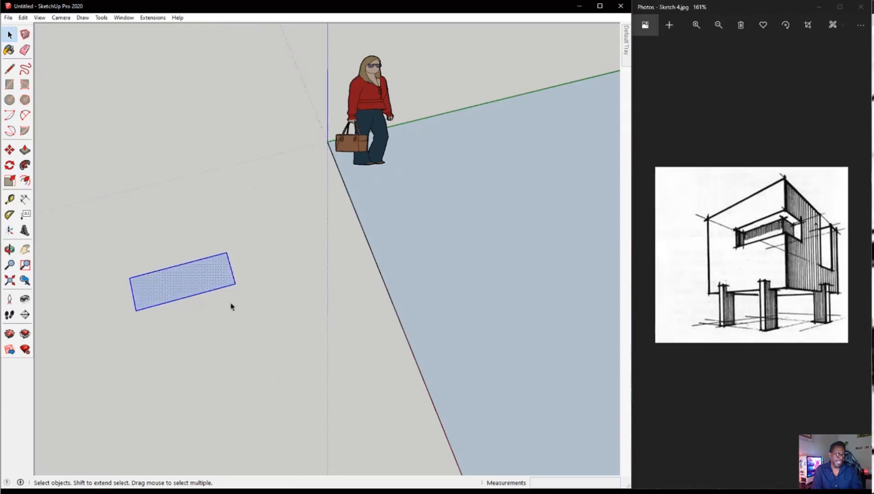
pyautogui.click(10, 153)
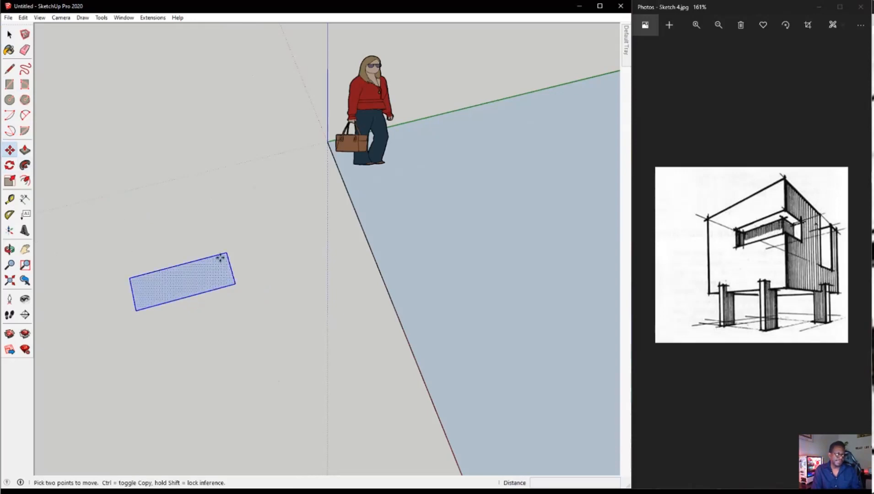
pyautogui.click(236, 285)
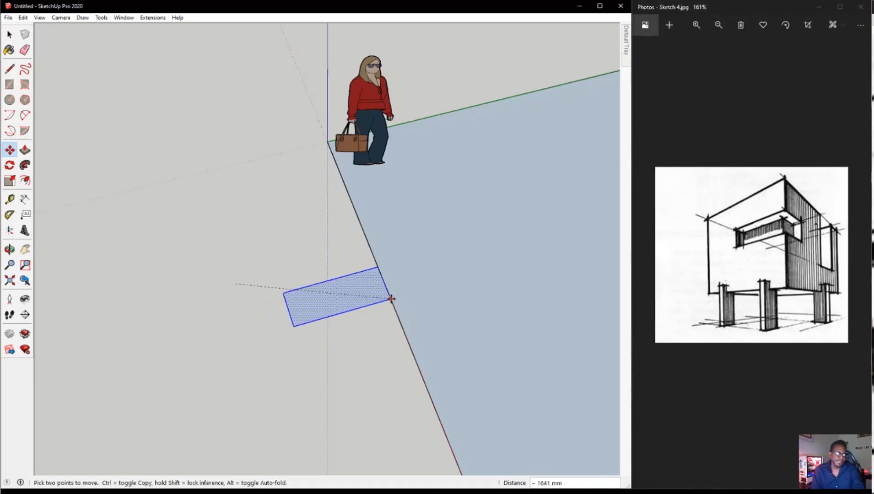
pyautogui.click(391, 299)
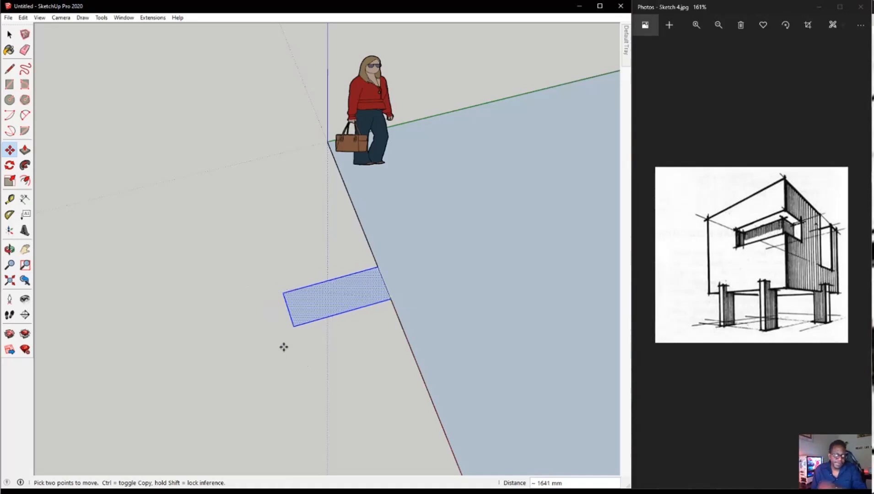
# - Try moving the attached small rectangle about 577 mm across the square's edge, and undo the moves back to its original place
pyautogui.click(295, 327)
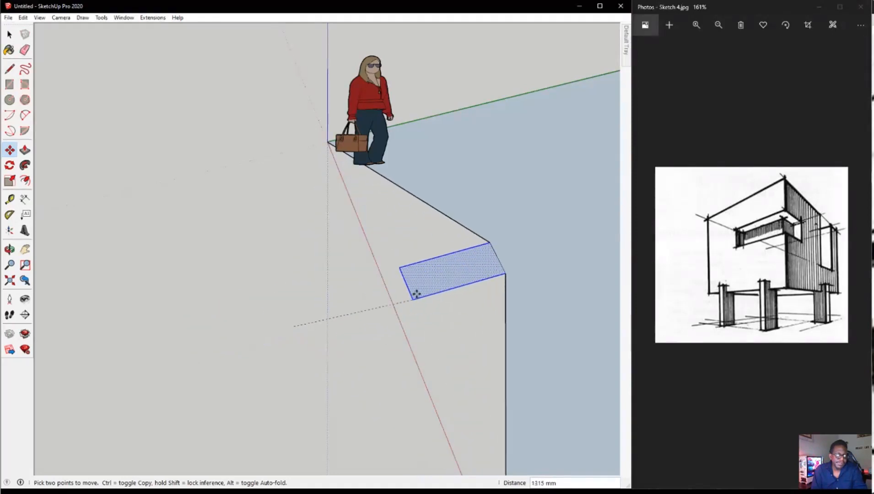
pyautogui.click(348, 342)
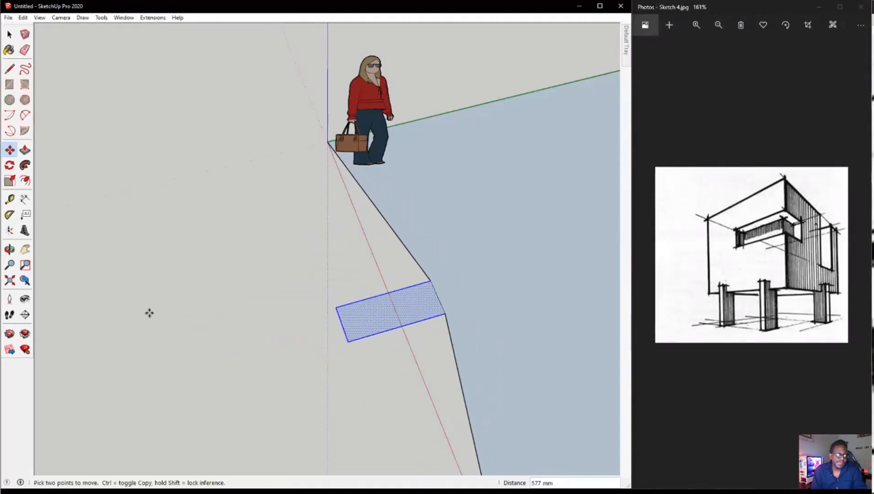
pyautogui.scroll(-3, 201, 304)
pyautogui.scroll(-1, 253, 325)
pyautogui.scroll(4, 279, 340)
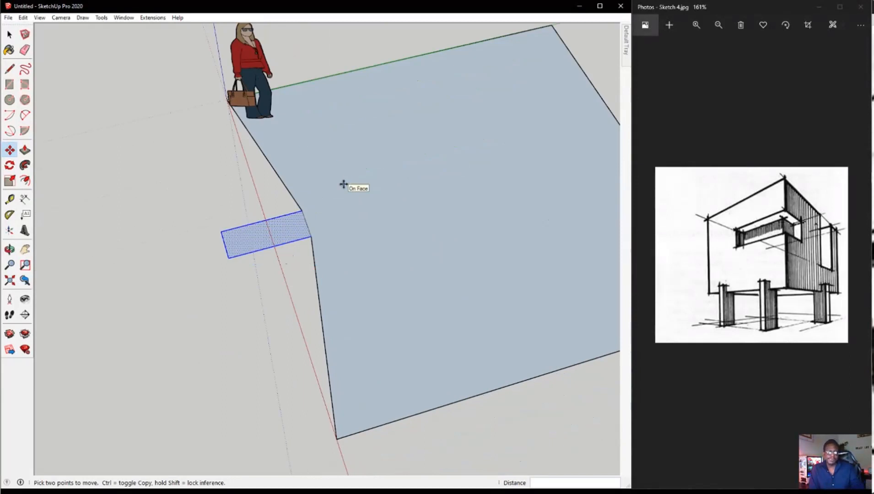
pyautogui.moveTo(288, 195)
pyautogui.mouseDown(button='middle')
pyautogui.moveTo(337, 156)
pyautogui.moveTo(373, 157)
pyautogui.moveTo(316, 195)
pyautogui.moveTo(324, 182)
pyautogui.moveTo(300, 189)
pyautogui.mouseUp(button='middle')
pyautogui.scroll(-3, 325, 182)
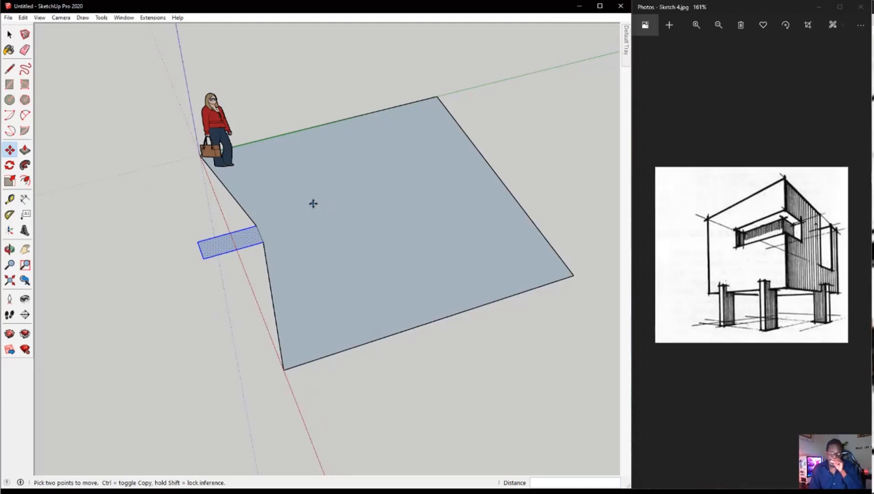
pyautogui.moveTo(347, 232)
pyautogui.mouseDown(button='middle')
pyautogui.moveTo(351, 207)
pyautogui.moveTo(308, 199)
pyautogui.moveTo(343, 195)
pyautogui.moveTo(346, 205)
pyautogui.moveTo(380, 211)
pyautogui.mouseUp(button='middle')
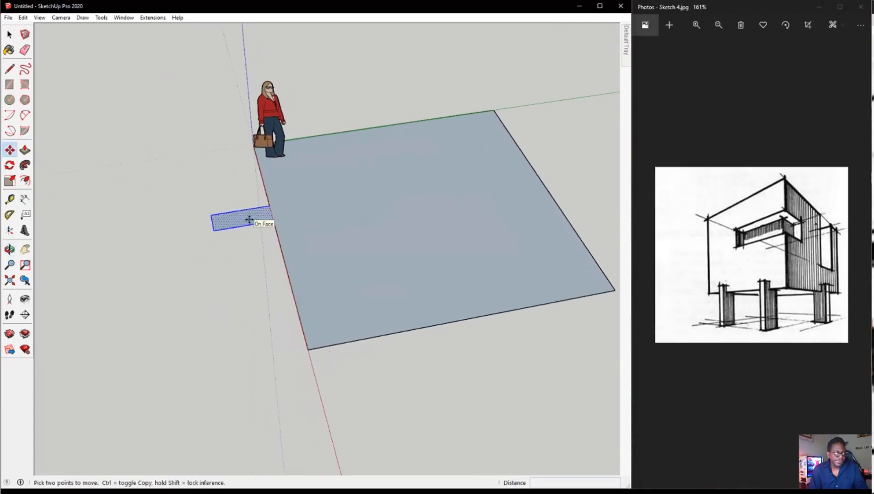
pyautogui.press('Escape')
# - Try moving the small rectangle about 2360 mm across the square's red-axis edge and pulling it back out, and undo the move
pyautogui.scroll(5, 142, 203)
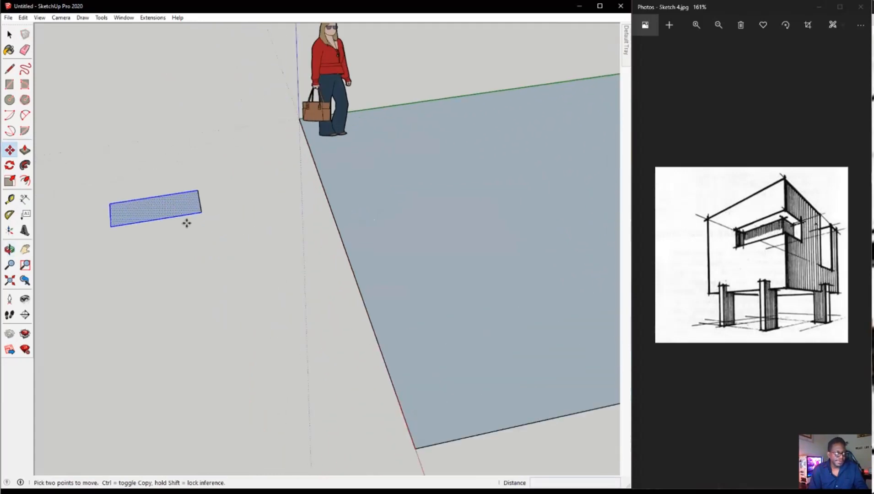
pyautogui.click(170, 210)
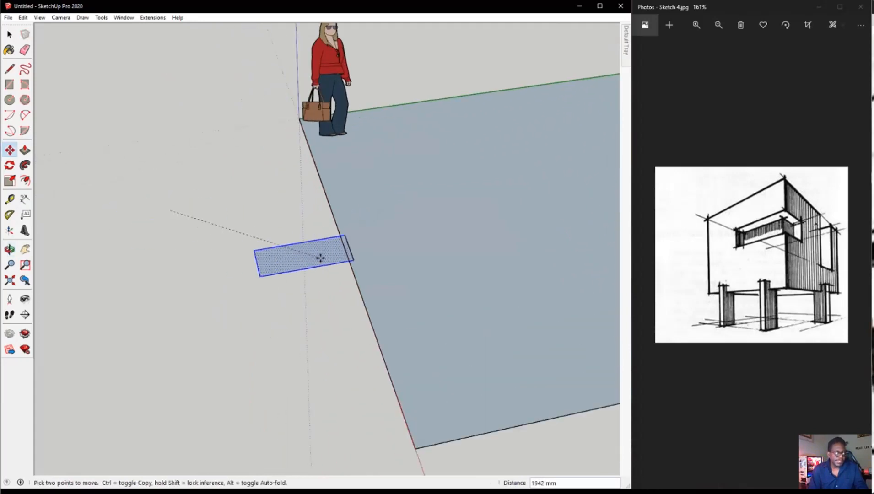
pyautogui.click(363, 251)
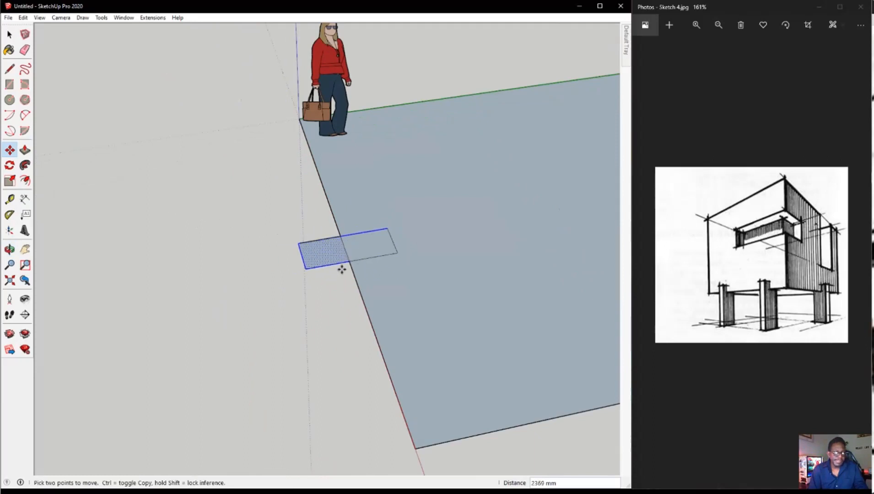
pyautogui.click(342, 270)
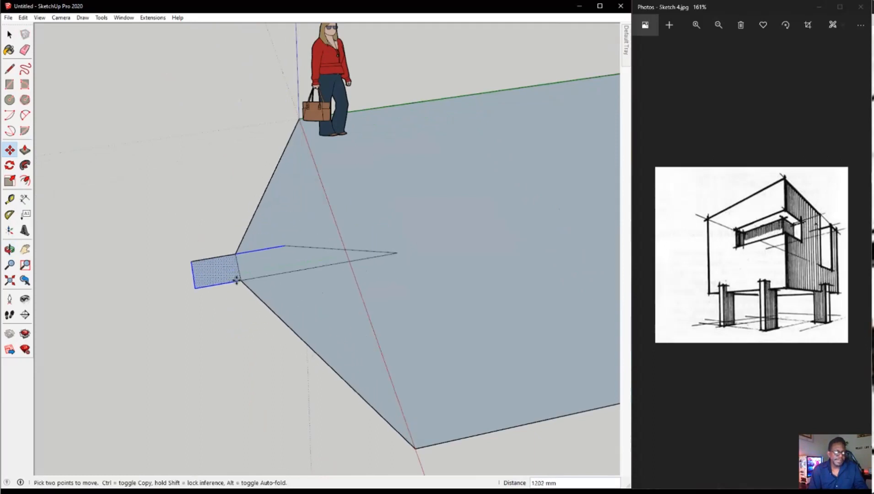
pyautogui.press('Escape')
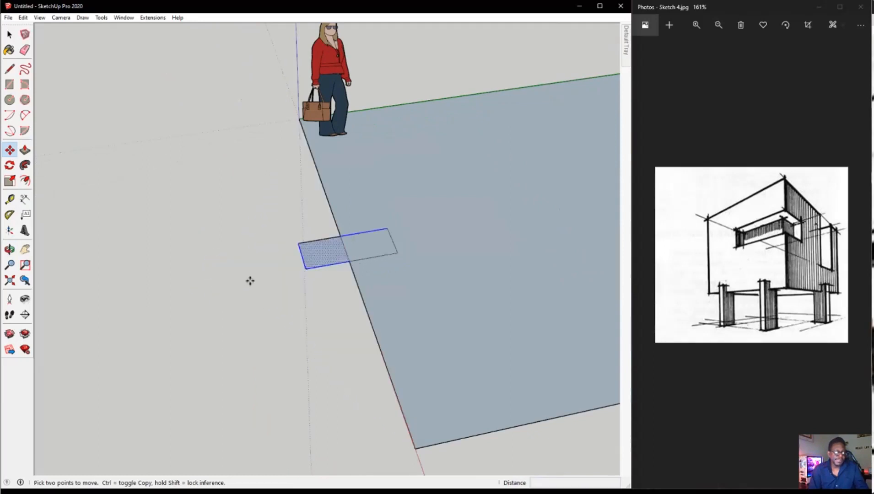
pyautogui.hotkey('ctrl', 'z')
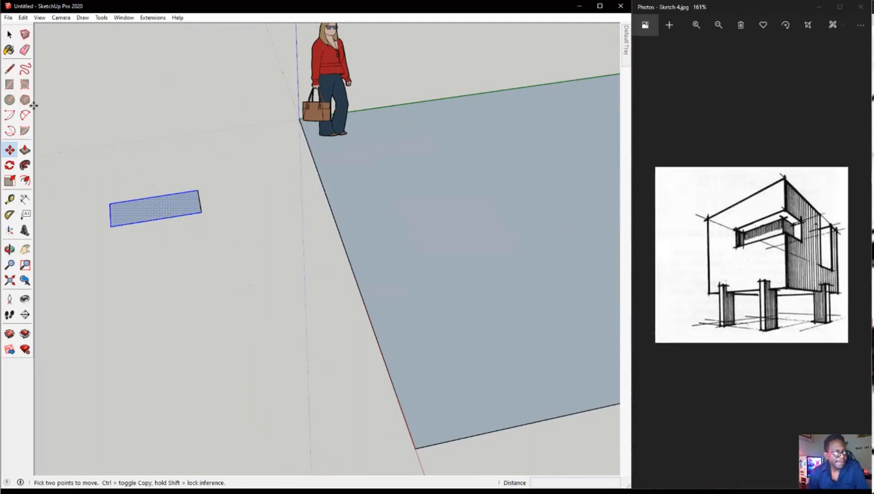
# - Deselect the small rectangle lying beside the square
pyautogui.click(10, 35)
pyautogui.click(140, 234)
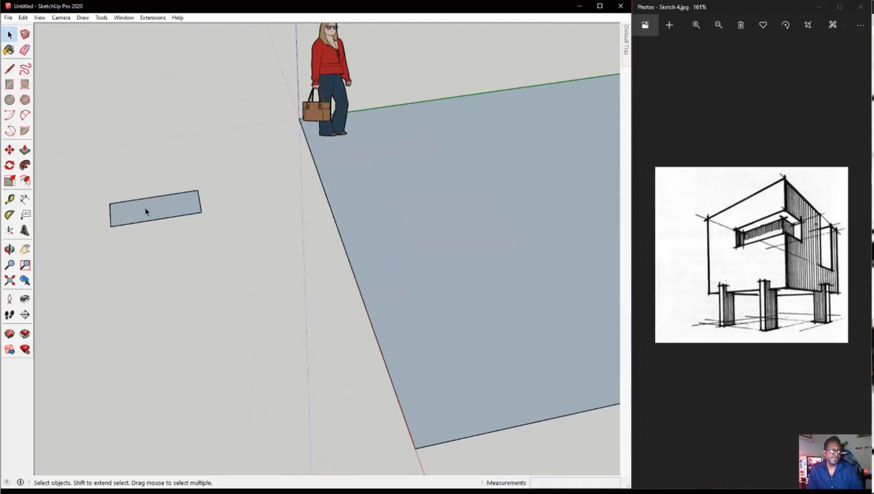
pyautogui.scroll(-1, 348, 210)
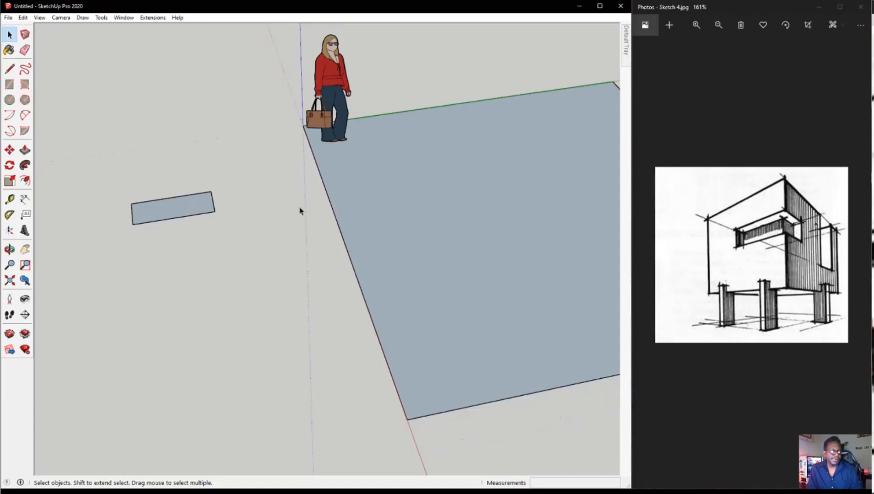
pyautogui.scroll(-2, 322, 213)
pyautogui.scroll(3, 158, 208)
pyautogui.press('o')
pyautogui.moveTo(154, 216)
pyautogui.mouseDown(button='middle')
pyautogui.moveTo(175, 203)
pyautogui.moveTo(158, 213)
pyautogui.mouseUp(button='middle')
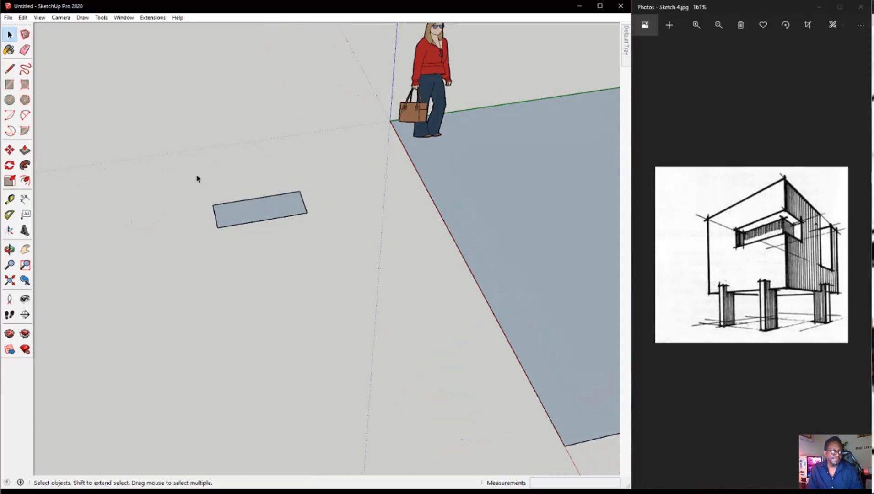
# - Copy the small rectangle's face and edges and paste a duplicate on the ground in front of the original
pyautogui.moveTo(178, 167); pyautogui.dragTo(324, 275)
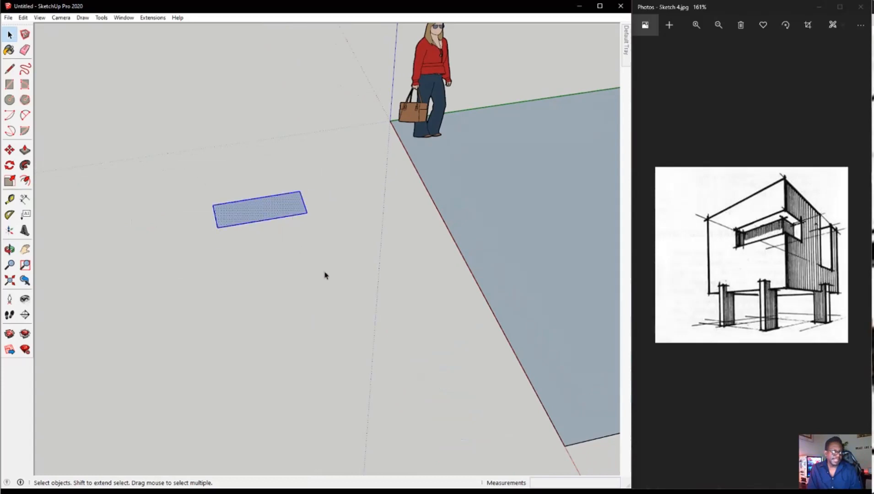
pyautogui.rightClick(254, 212)
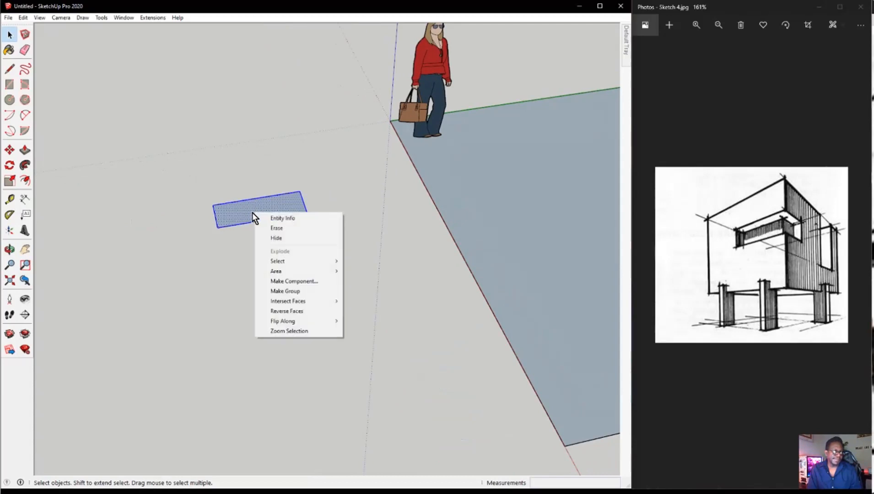
pyautogui.click(243, 214)
pyautogui.moveTo(162, 158); pyautogui.dragTo(343, 297)
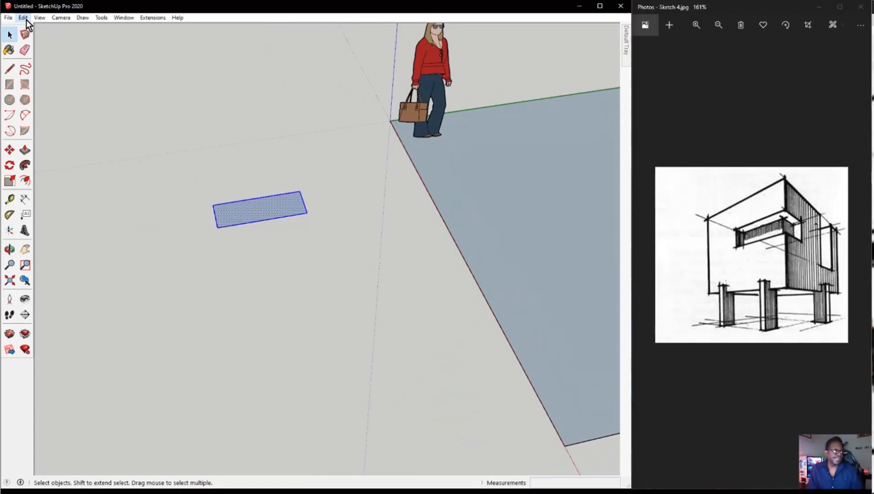
pyautogui.click(23, 18)
pyautogui.click(39, 61)
pyautogui.click(22, 19)
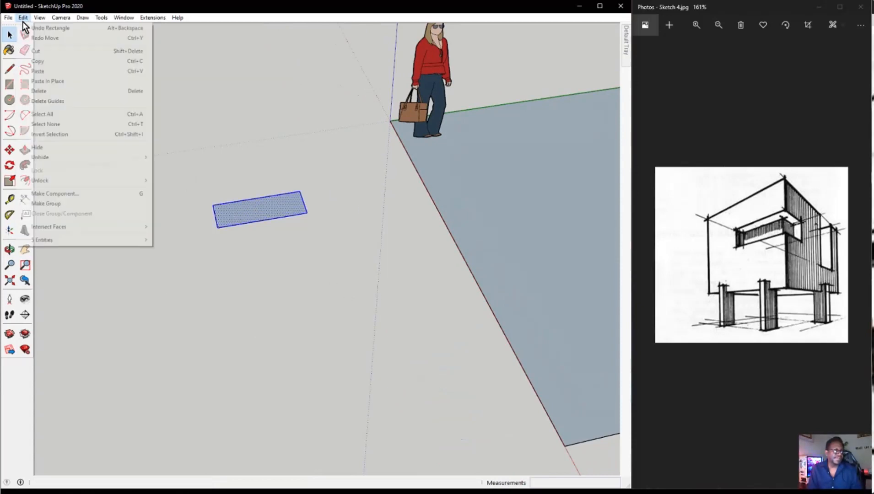
pyautogui.click(47, 72)
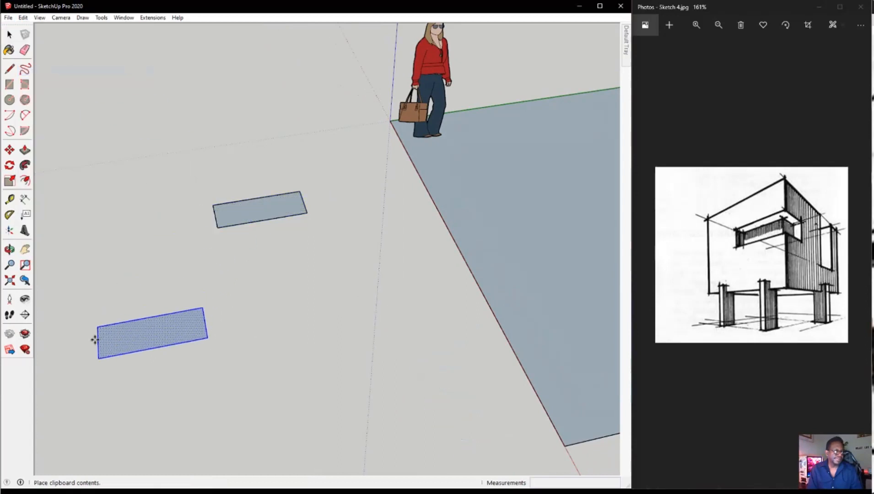
pyautogui.click(175, 340)
pyautogui.scroll(-2, 291, 269)
pyautogui.scroll(4, 199, 312)
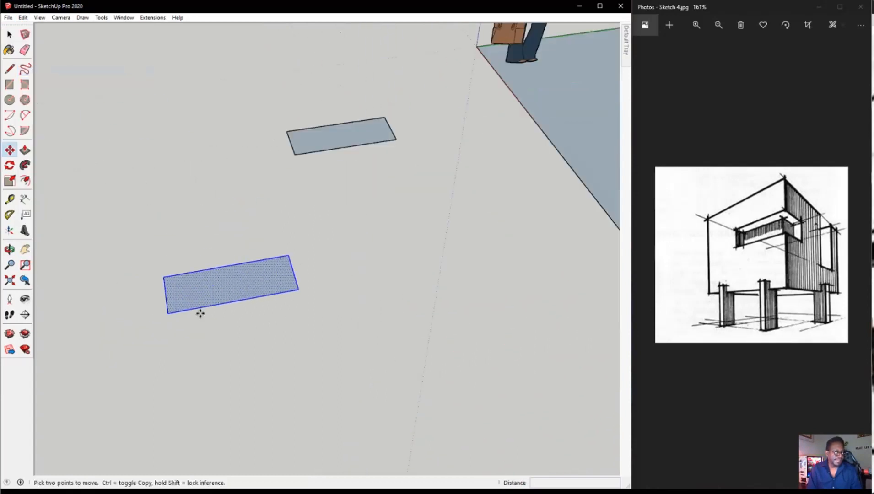
pyautogui.rightClick(195, 270)
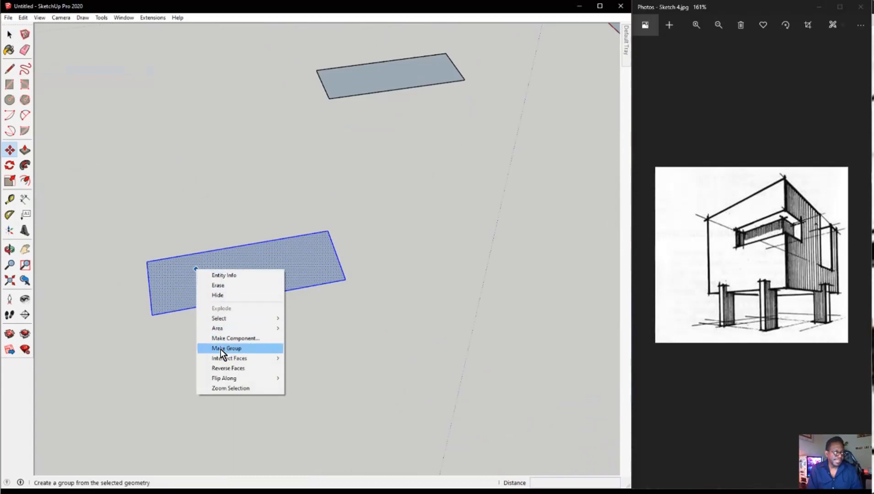
pyautogui.moveTo(252, 355)
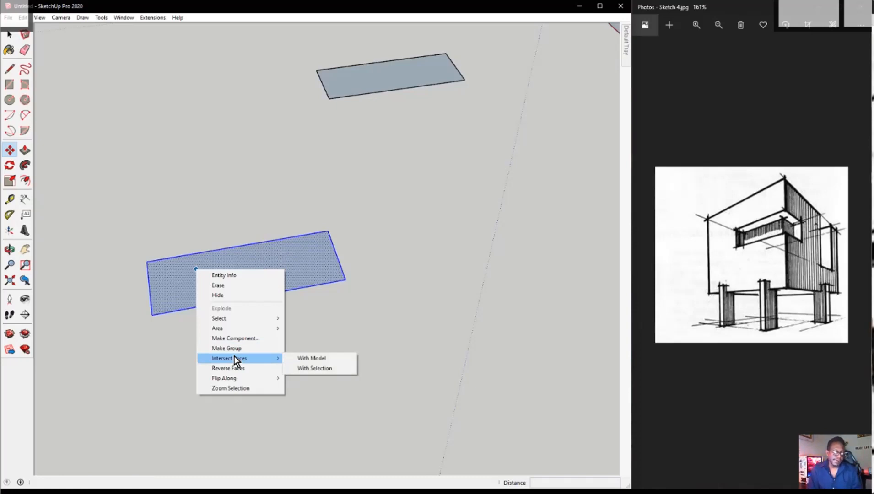
pyautogui.click(293, 285)
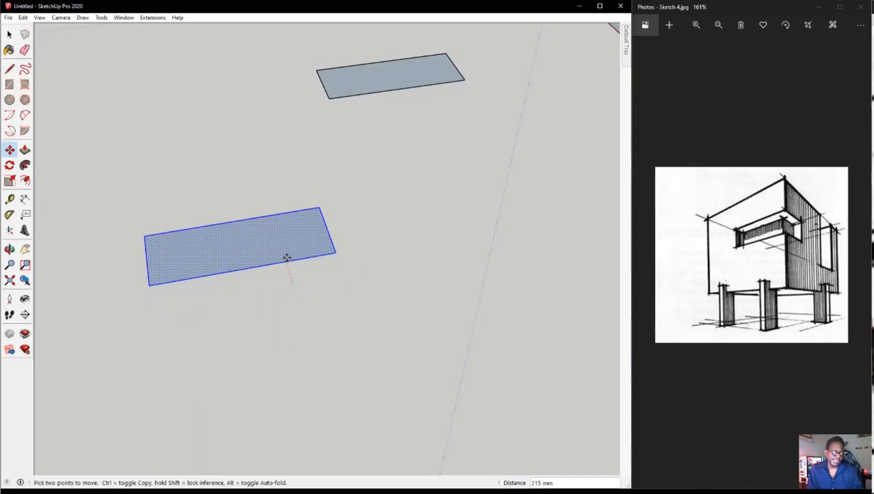
pyautogui.rightClick(279, 255)
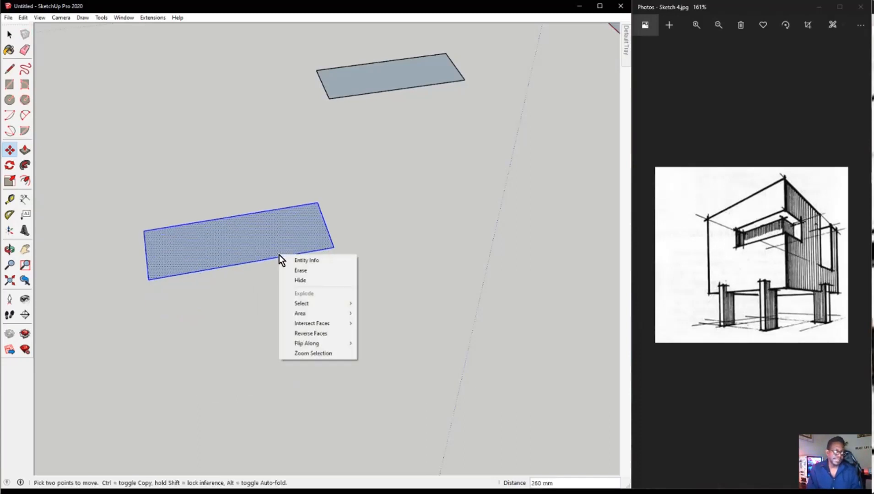
pyautogui.press('Escape')
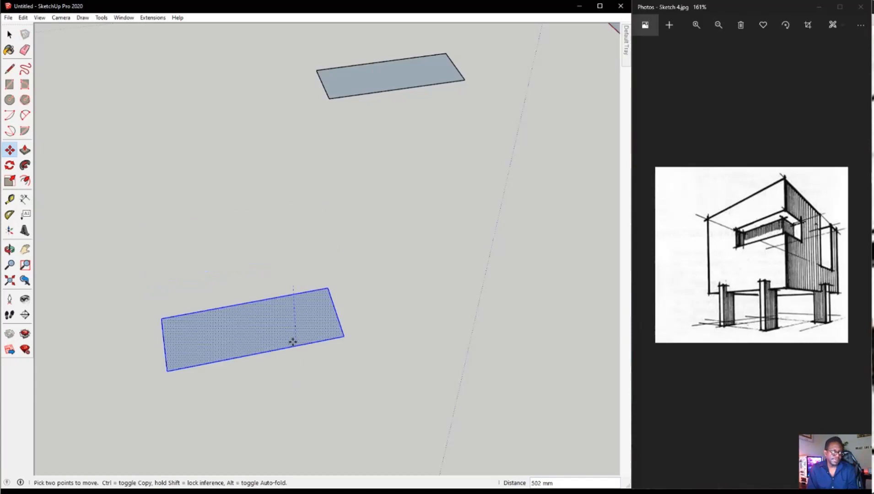
# - Group the pasted rectangle's face and edges and select the group as a single object
pyautogui.rightClick(239, 272)
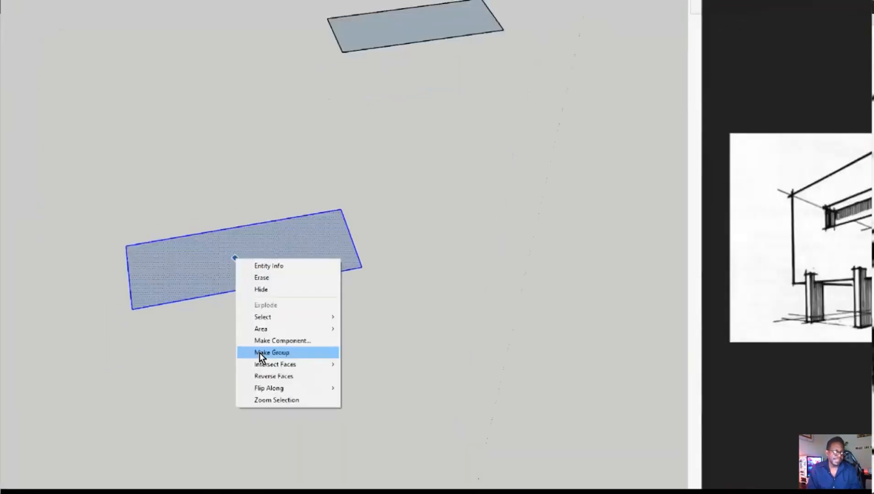
pyautogui.moveTo(260, 364)
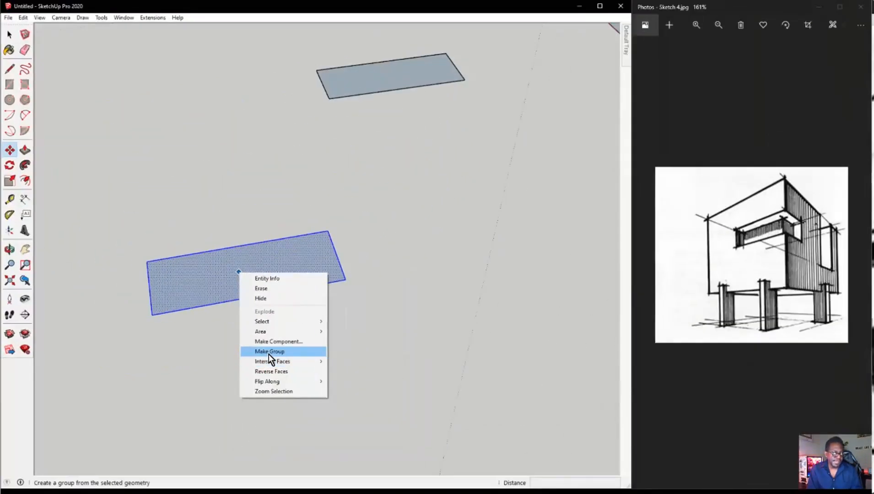
pyautogui.click(280, 352)
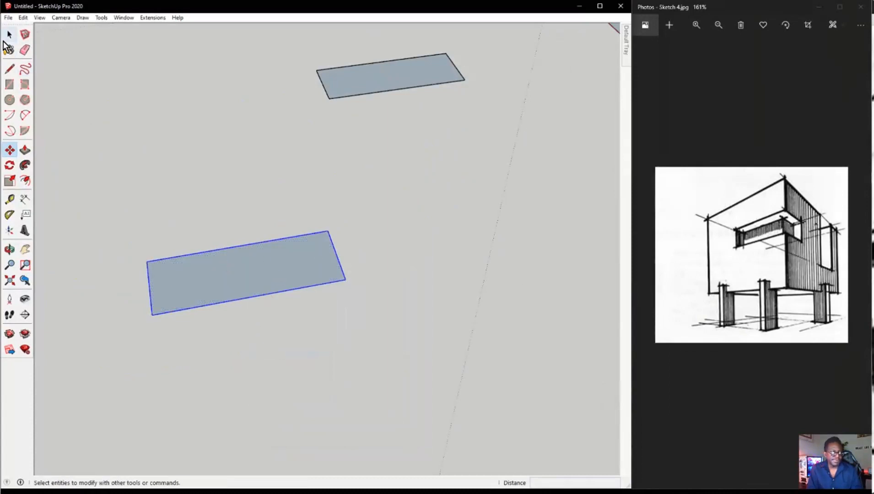
pyautogui.click(8, 37)
pyautogui.click(302, 188)
pyautogui.click(221, 274)
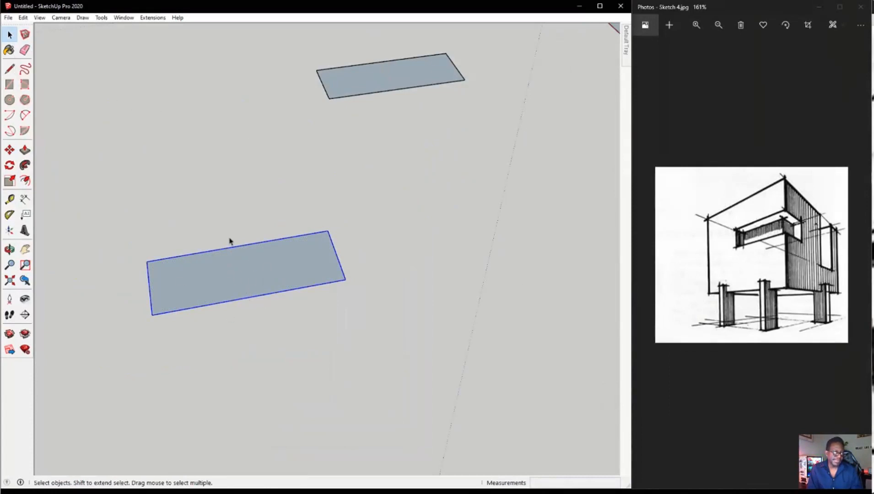
# - Try stretching the ungrouped rectangle by moving its short edge about 647 mm outward, and cancel the move
pyautogui.moveTo(294, 159)
pyautogui.mouseDown(button='middle')
pyautogui.moveTo(273, 199)
pyautogui.moveTo(287, 191)
pyautogui.mouseUp(button='middle')
pyautogui.click(371, 72)
pyautogui.click(375, 83)
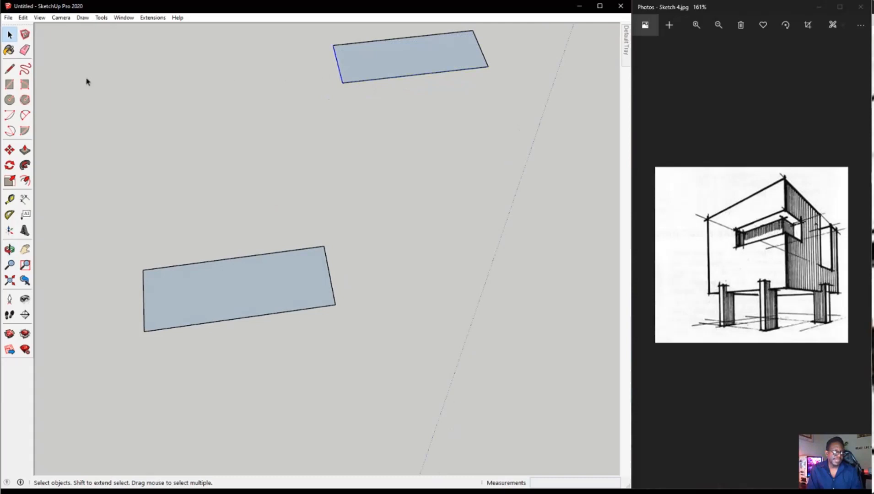
pyautogui.click(10, 150)
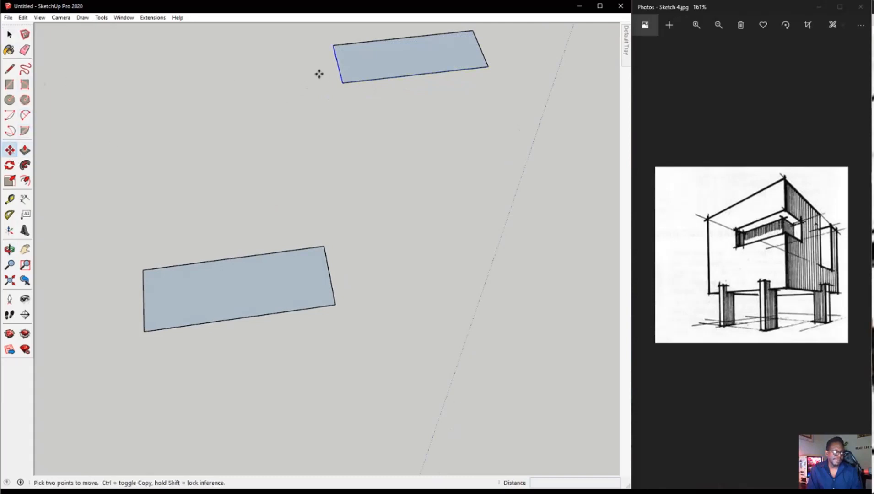
pyautogui.click(337, 69)
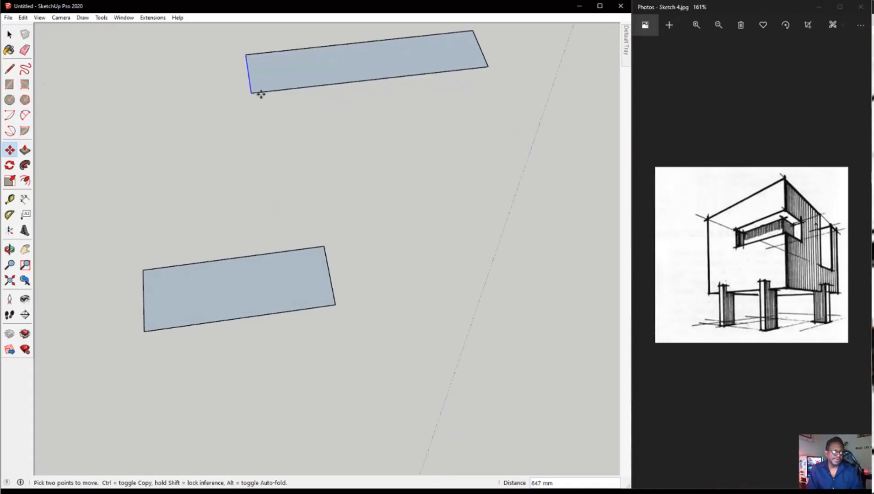
pyautogui.press('Escape')
# - Try moving the grouped rectangle about 45 mm as one object, and cancel the move
pyautogui.click(9, 34)
pyautogui.doubleClick(246, 316)
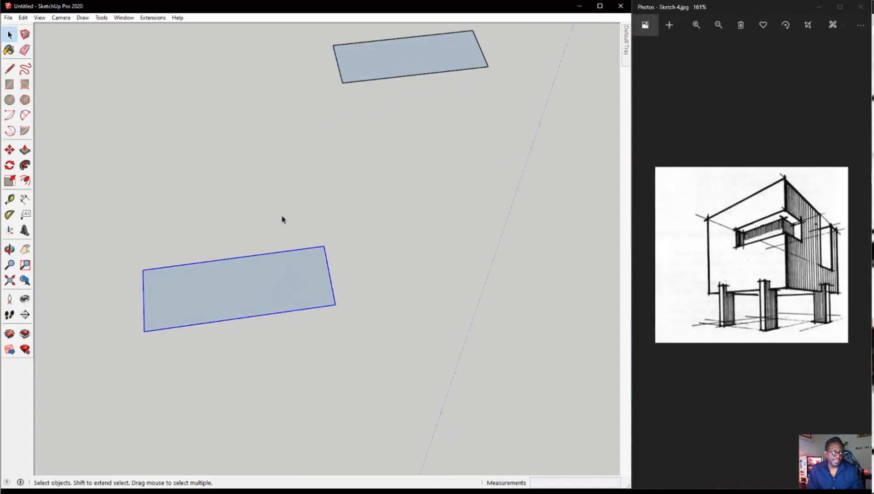
pyautogui.click(9, 150)
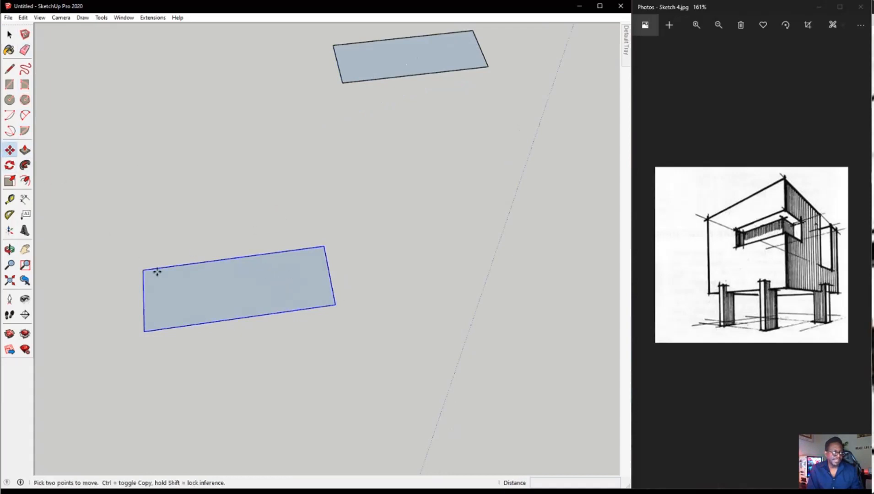
pyautogui.click(212, 275)
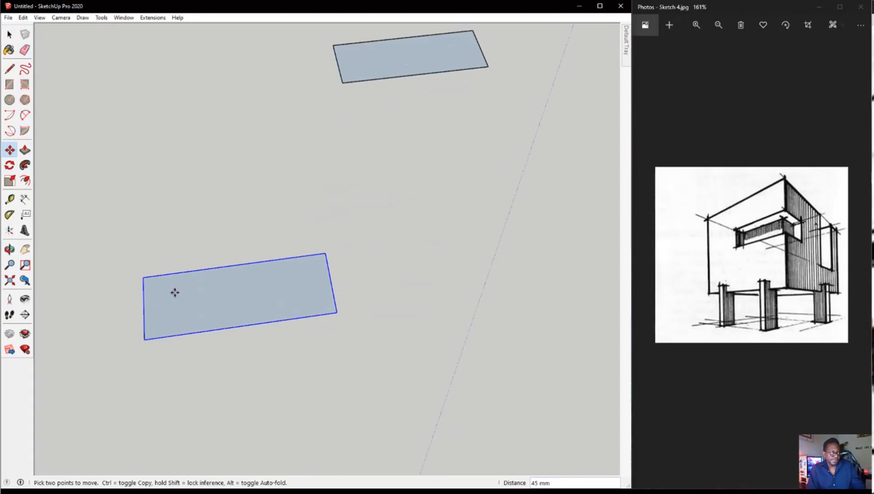
pyautogui.click(175, 289)
pyautogui.press('space')
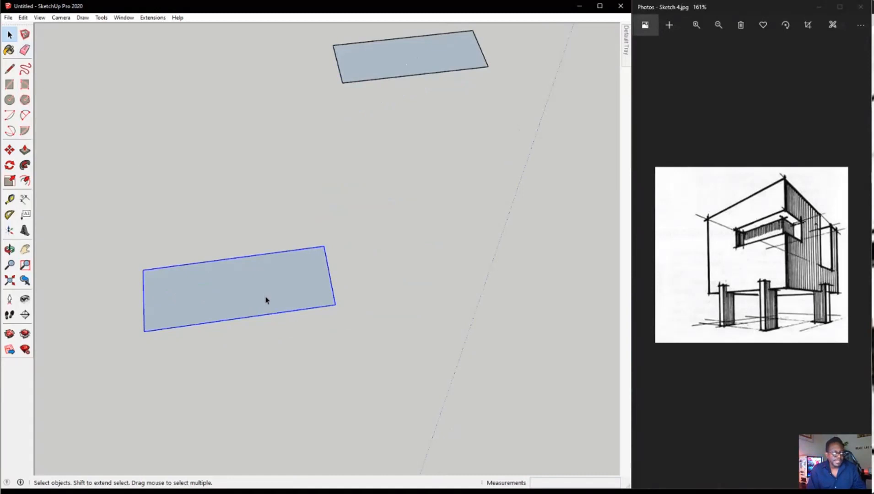
# - Try moving the grouped rectangle about 2904 mm against the square's red-axis edge and pulling it back onto open ground
pyautogui.scroll(-6, 266, 299)
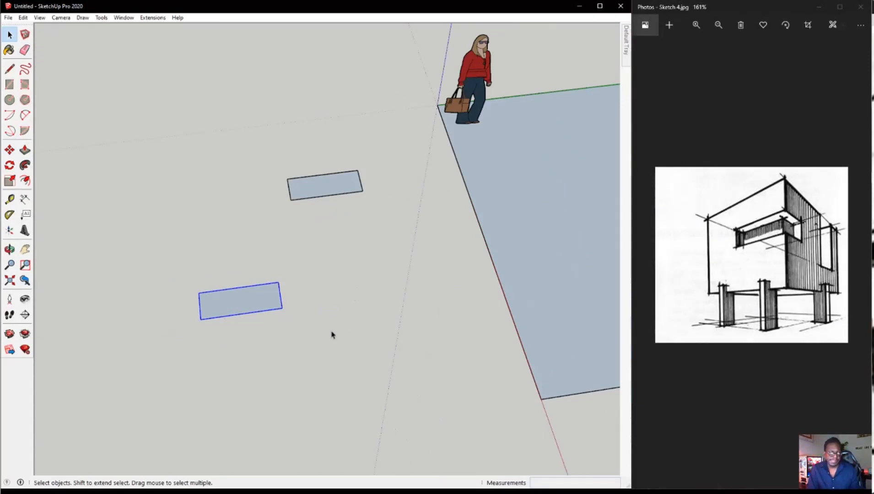
pyautogui.scroll(2, 388, 293)
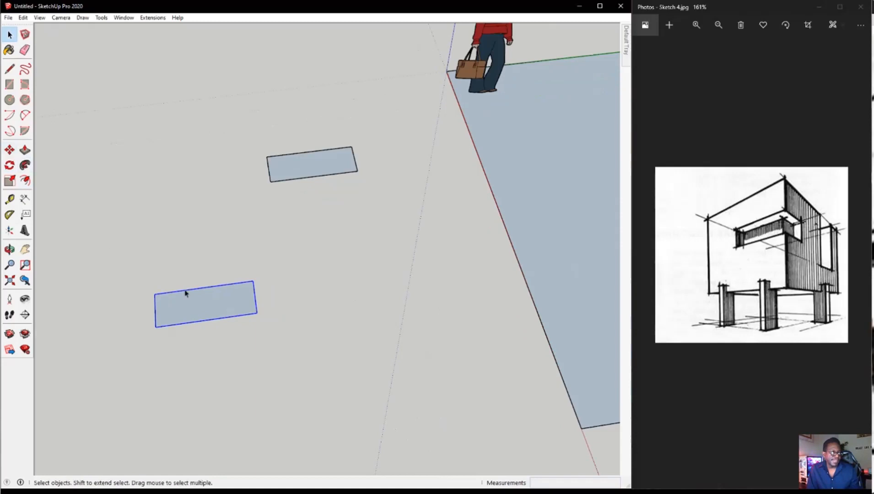
pyautogui.click(9, 149)
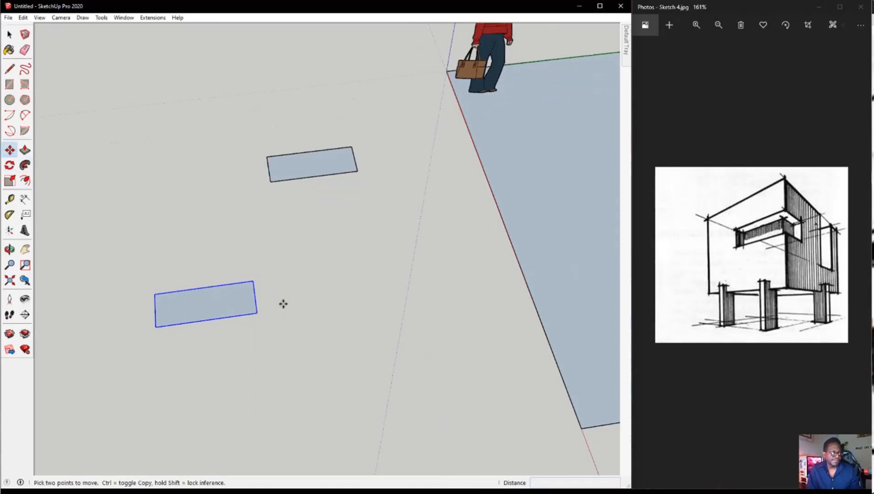
pyautogui.moveTo(255, 295); pyautogui.dragTo(514, 250)
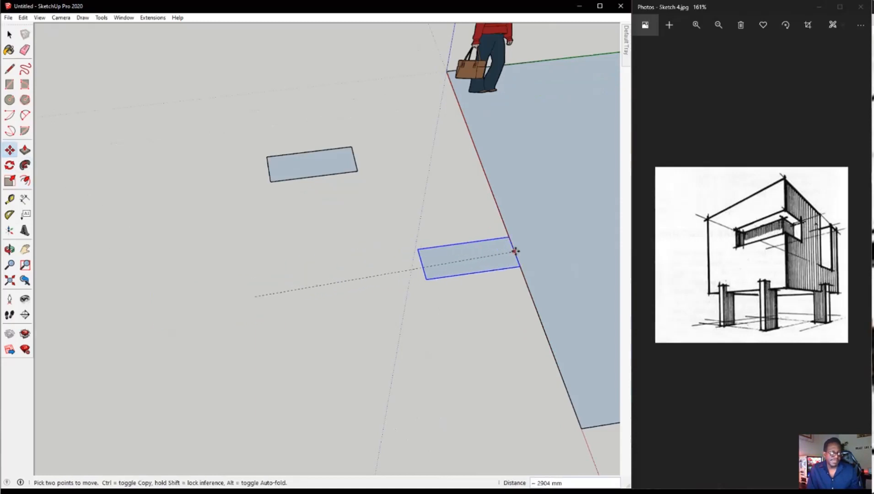
pyautogui.click(469, 257)
pyautogui.click(412, 281)
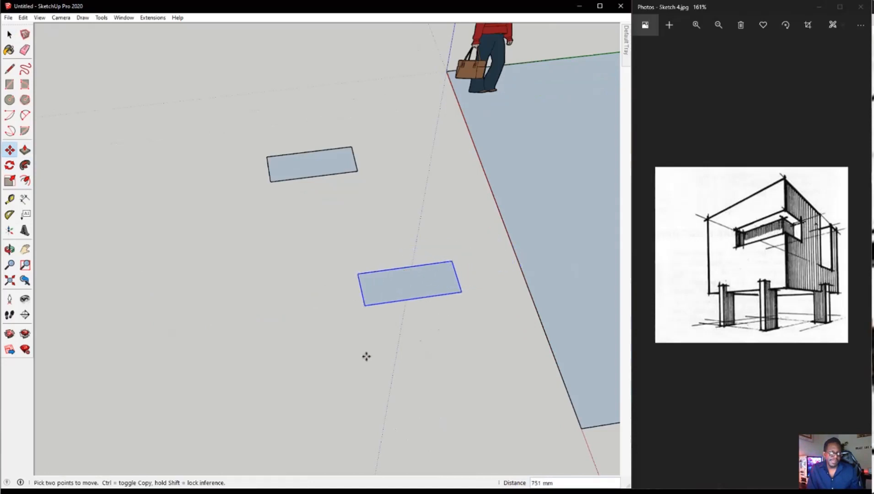
pyautogui.click(414, 289)
pyautogui.click(272, 292)
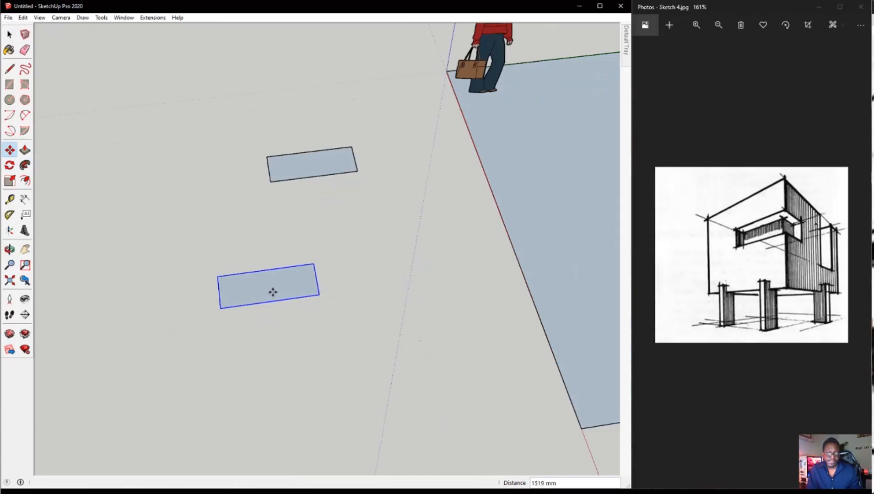
# - Move the grouped rectangle about 840 mm by its centre so it lies just in front of the ungrouped rectangle
pyautogui.scroll(3, 300, 279)
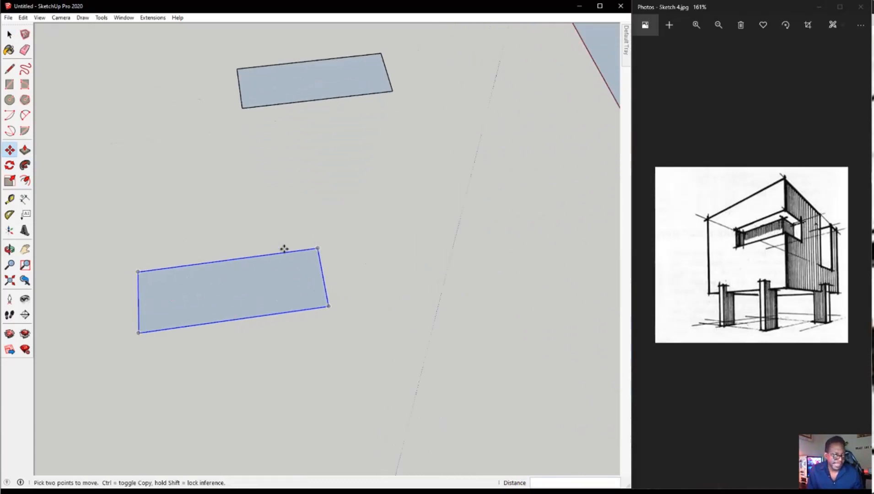
pyautogui.scroll(-2, 229, 293)
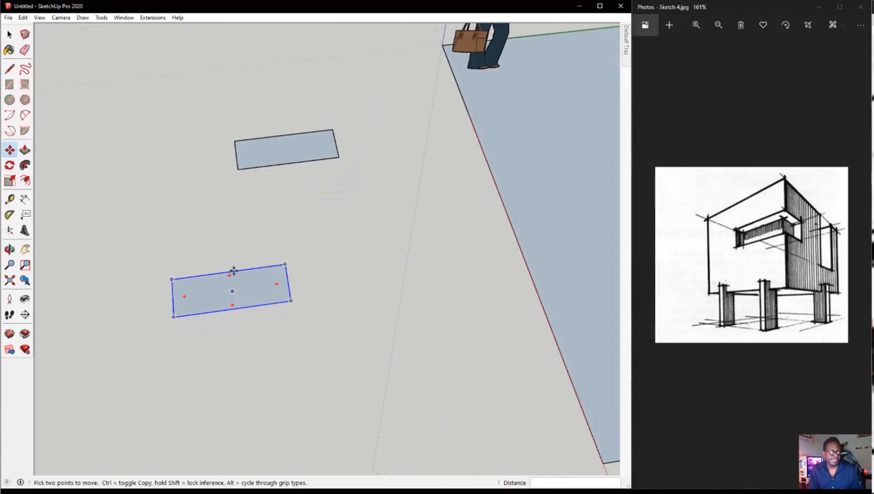
pyautogui.click(235, 294)
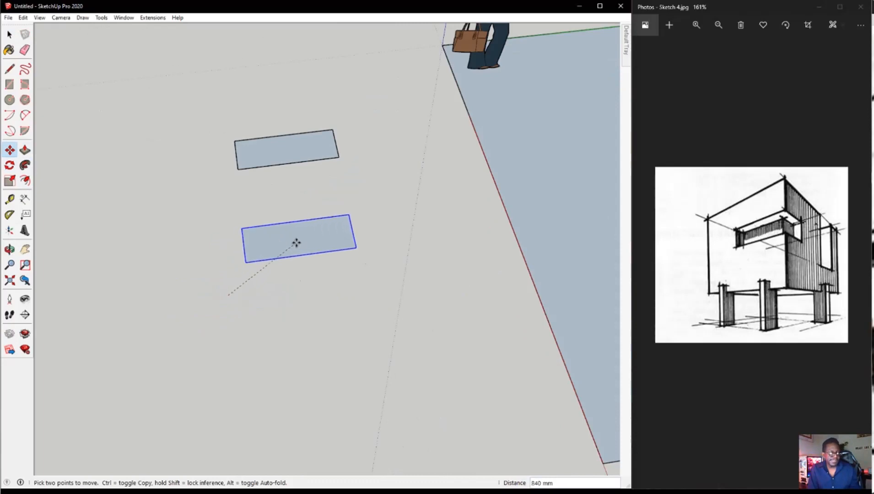
pyautogui.click(296, 243)
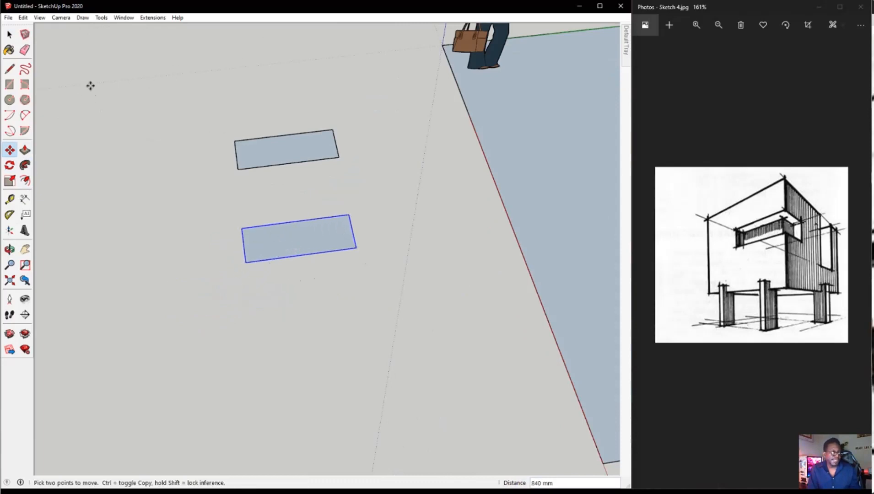
# - Select the ungrouped rectangle and the grouped rectangle in turn to compare their selection highlighting
pyautogui.click(10, 34)
pyautogui.scroll(3, 277, 153)
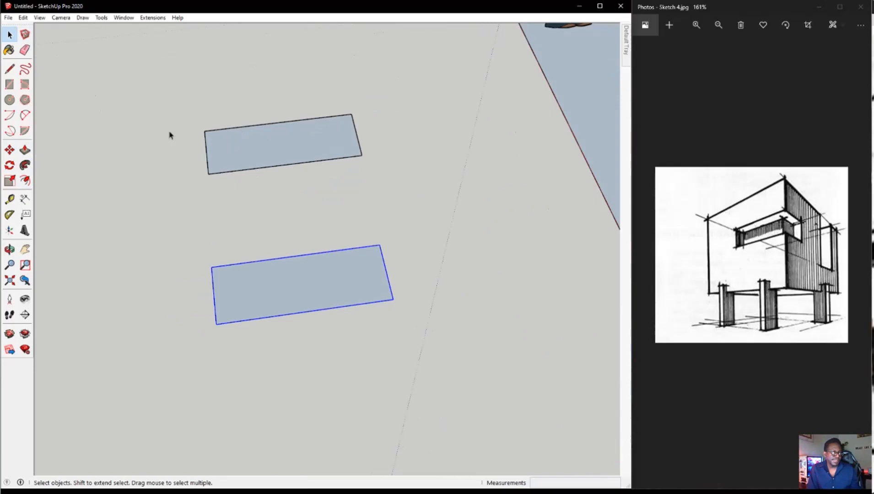
pyautogui.moveTo(170, 97); pyautogui.dragTo(425, 212)
pyautogui.scroll(-1, 272, 138)
pyautogui.moveTo(257, 165)
pyautogui.mouseDown(button='middle')
pyautogui.moveTo(306, 171)
pyautogui.moveTo(327, 185)
pyautogui.mouseUp(button='middle')
pyautogui.click(303, 193)
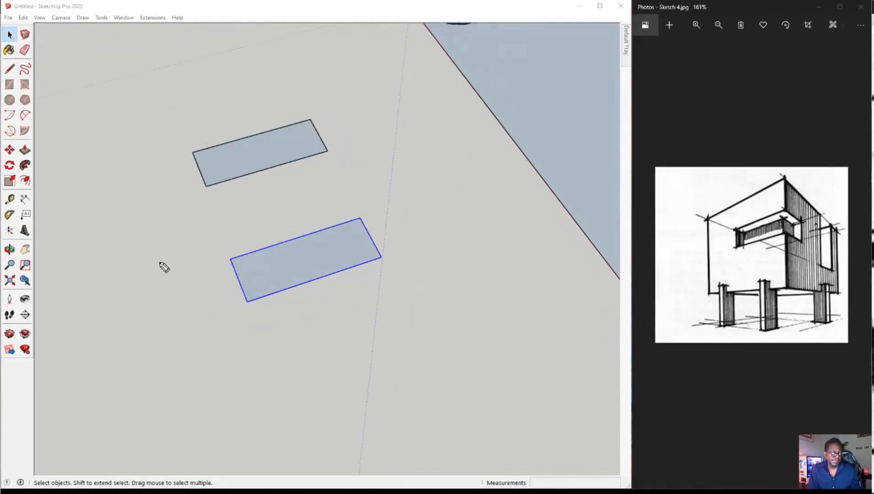
# - Annotate the screen with a handwritten G beside the grouped rectangle and an O beside the ungrouped one
pyautogui.moveTo(198, 283)
pyautogui.mouseDown()
pyautogui.moveTo(187, 303)
pyautogui.moveTo(199, 301)
pyautogui.mouseUp()
pyautogui.moveTo(164, 171)
pyautogui.mouseDown()
pyautogui.moveTo(171, 189)
pyautogui.moveTo(150, 169)
pyautogui.mouseUp()
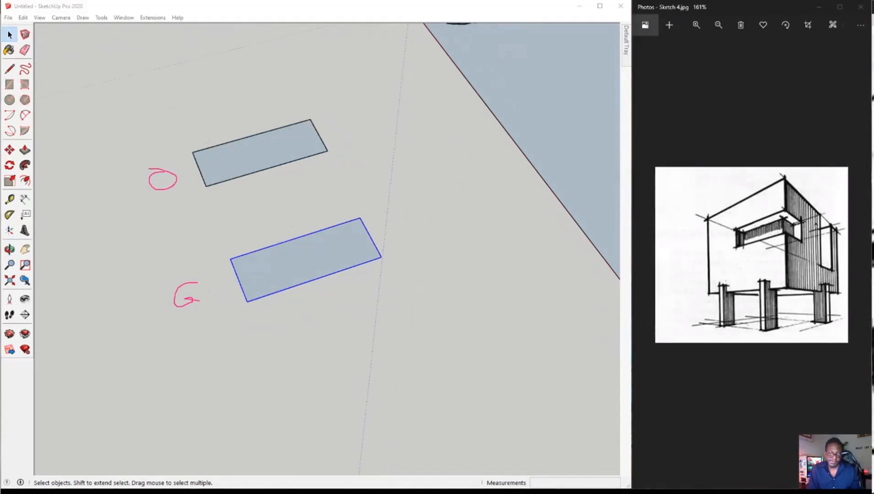
# - Copy the ungrouped rectangle's face and edges and paste a duplicate on the ground in front of the grouped rectangle
pyautogui.moveTo(180, 103); pyautogui.dragTo(372, 201)
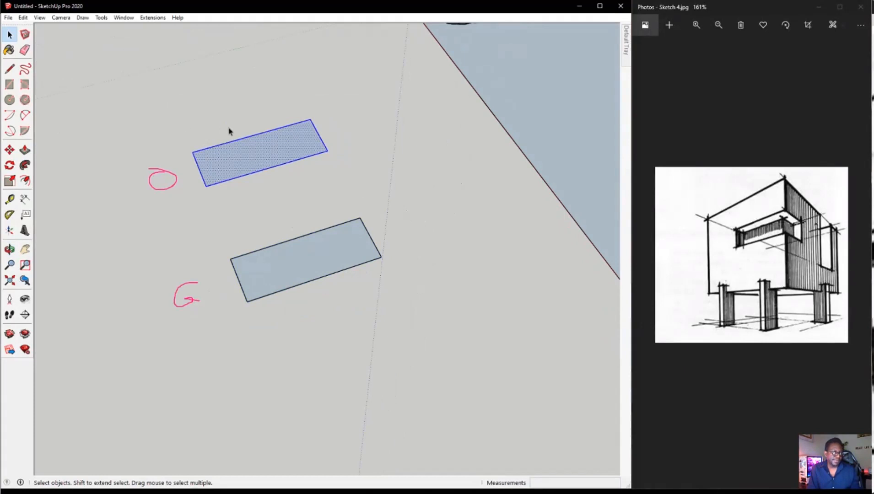
pyautogui.click(23, 17)
pyautogui.click(36, 61)
pyautogui.click(23, 17)
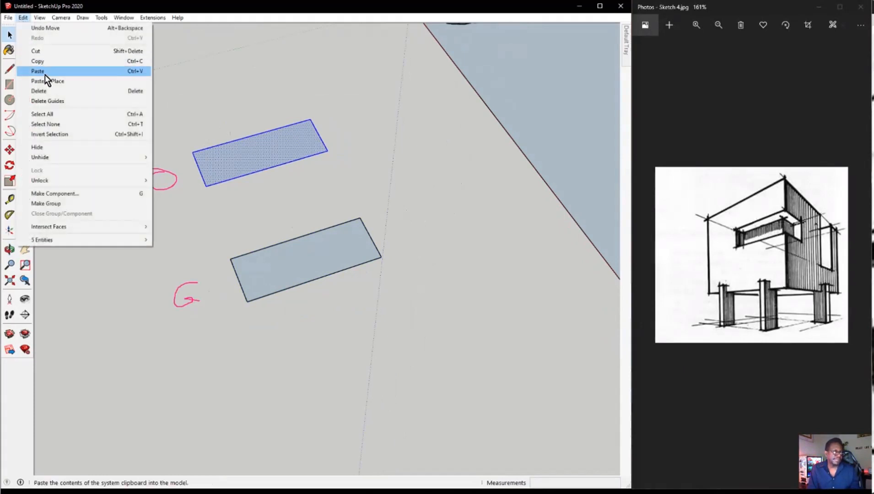
pyautogui.click(46, 72)
pyautogui.click(267, 347)
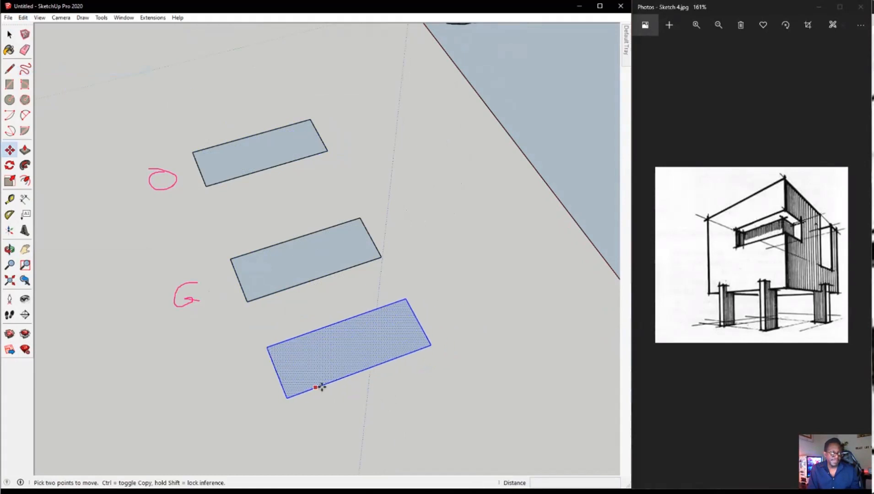
# - Turn the selected rectangle in front of the grouped one into a component with the definition name eg, replacing the selection
pyautogui.rightClick(320, 344)
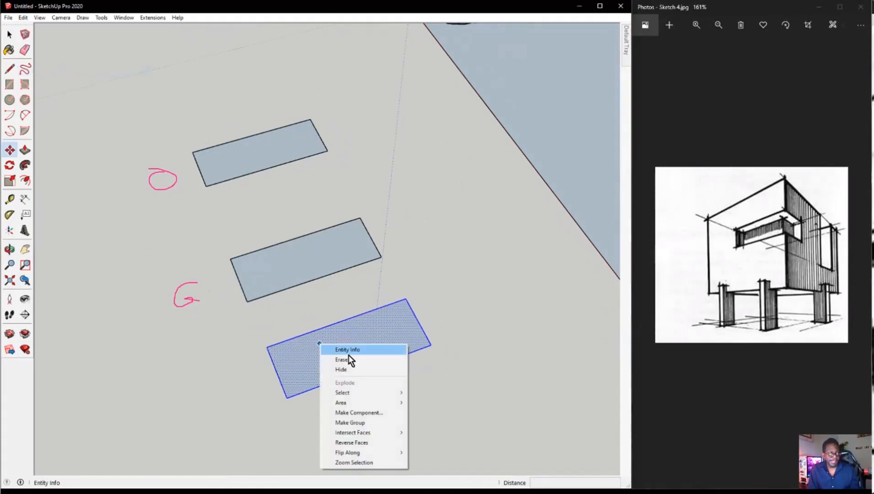
pyautogui.click(370, 413)
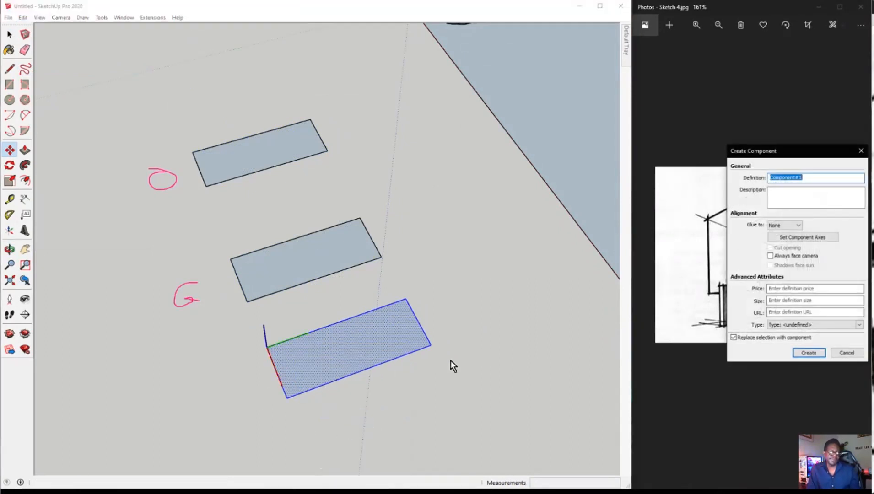
pyautogui.moveTo(759, 154)
pyautogui.mouseDown()
pyautogui.moveTo(480, 151)
pyautogui.moveTo(418, 109)
pyautogui.moveTo(424, 99)
pyautogui.mouseUp()
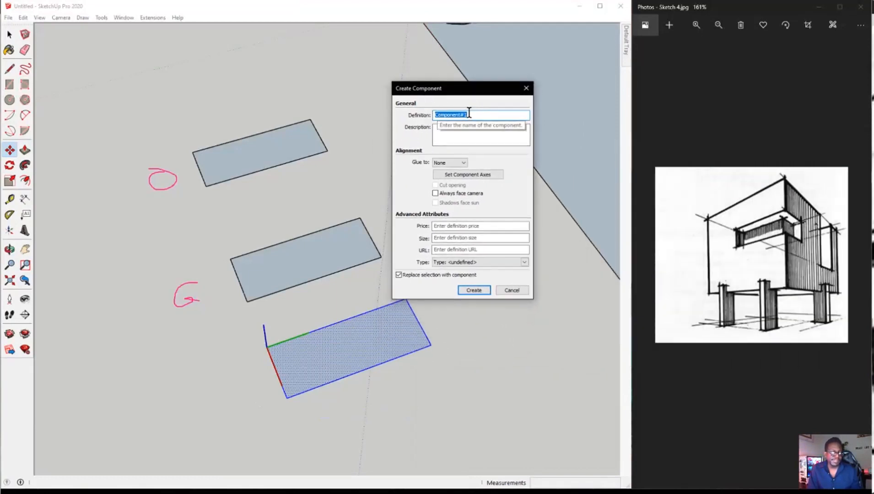
pyautogui.write('eg')
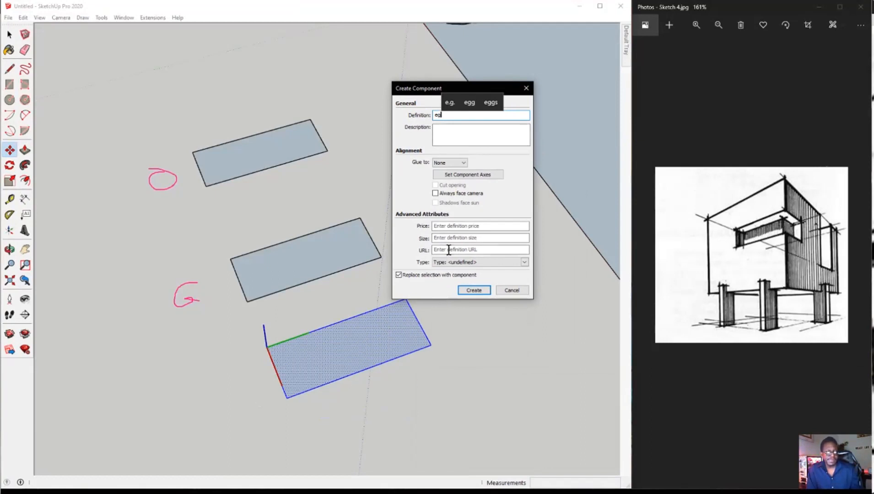
pyautogui.click(444, 226)
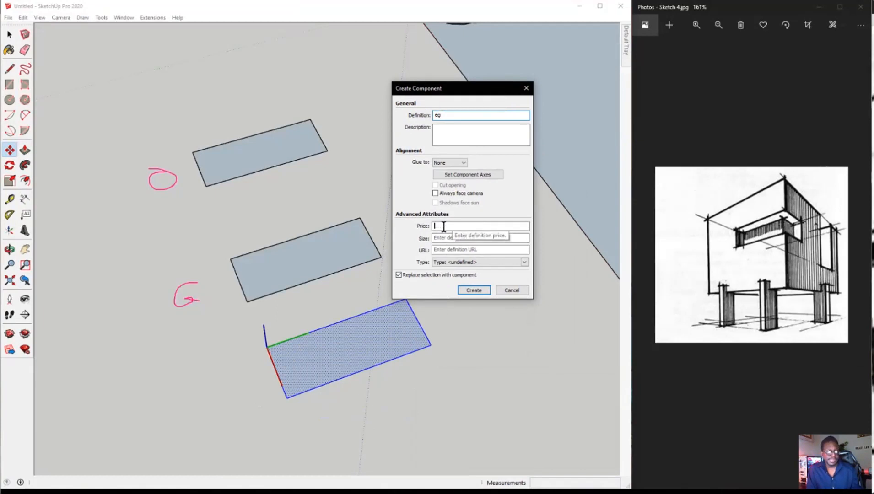
pyautogui.click(452, 237)
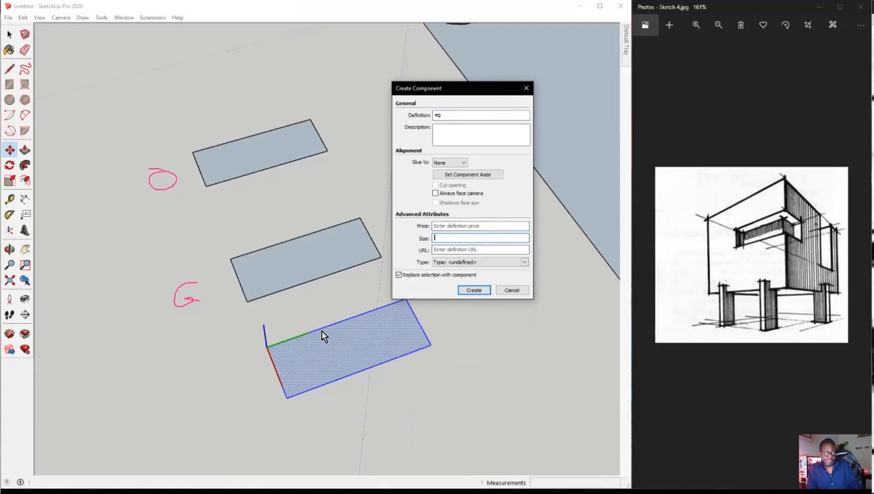
pyautogui.moveTo(435, 115); pyautogui.dragTo(411, 115)
pyautogui.click(443, 114)
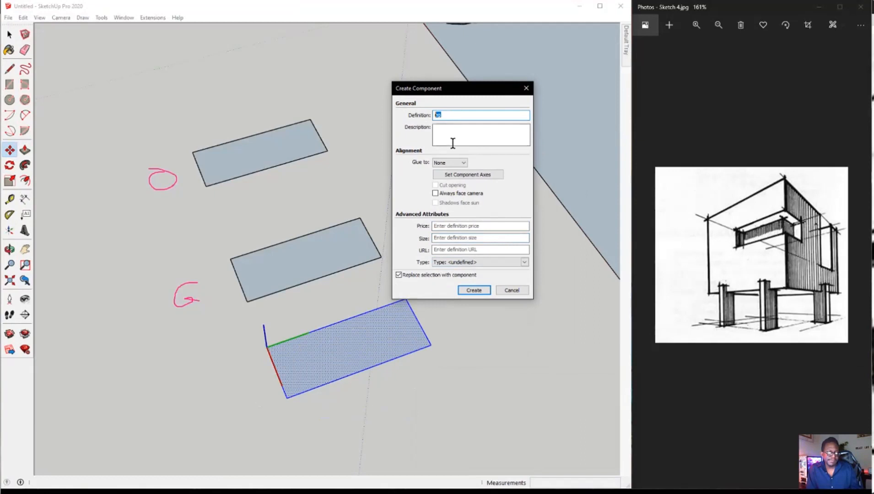
pyautogui.click(473, 291)
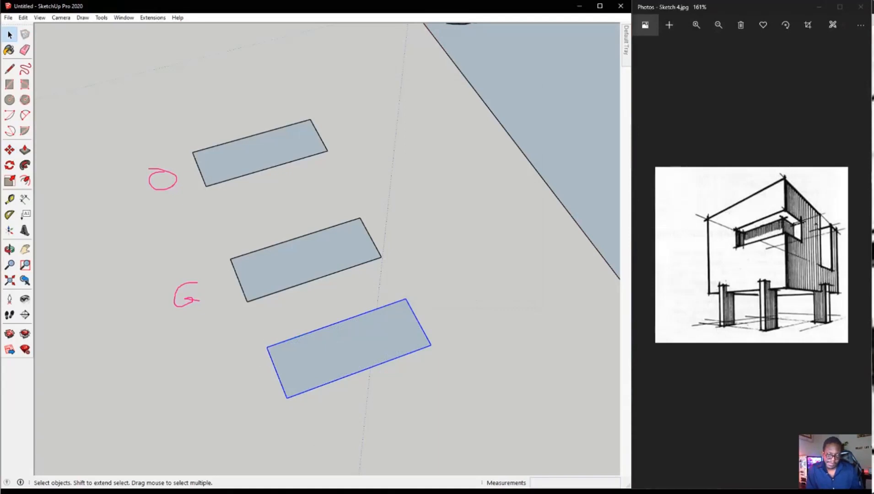
# - Annotate the screen with a handwritten C beside the component rectangle
pyautogui.moveTo(233, 378); pyautogui.dragTo(246, 394)
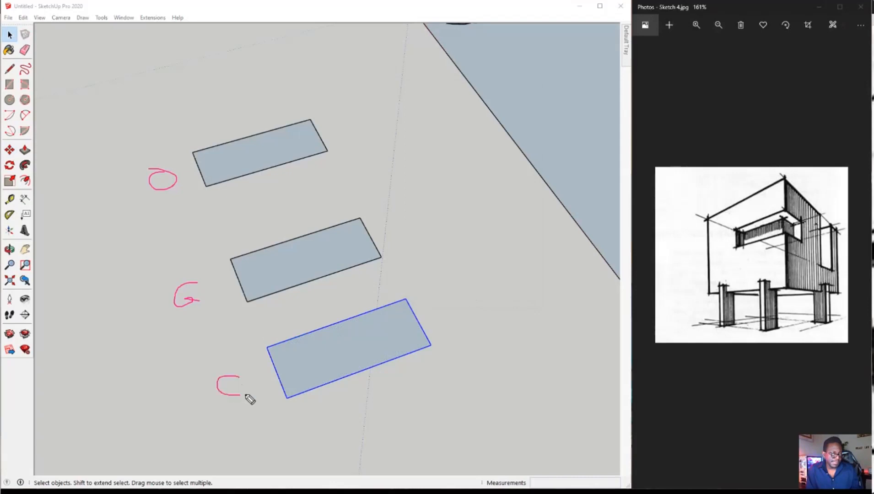
pyautogui.click(14, 39)
# - Copy the component rectangle and paste a duplicate on the ground just beyond its short edge facing the building
pyautogui.click(333, 348)
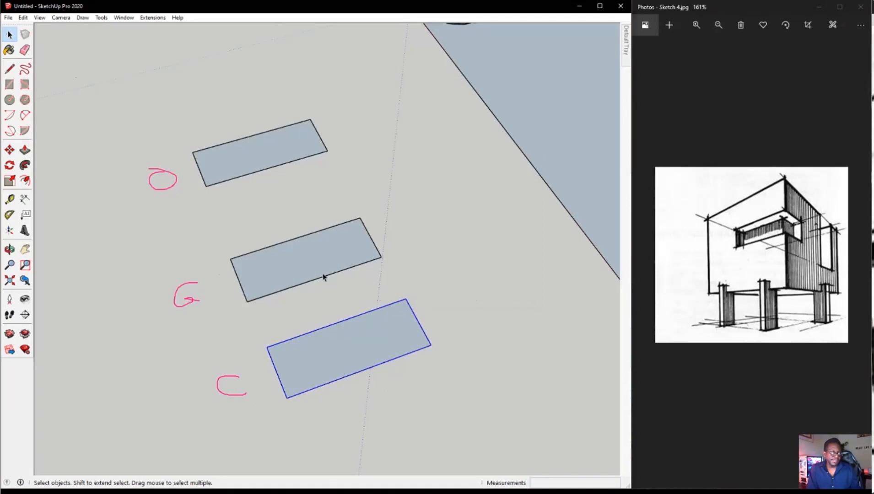
pyautogui.click(23, 17)
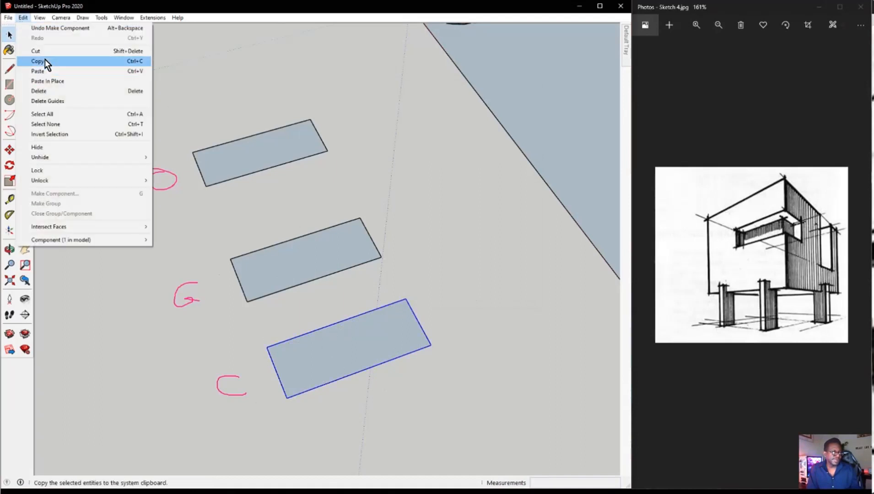
pyautogui.click(44, 60)
pyautogui.click(23, 17)
pyautogui.click(49, 73)
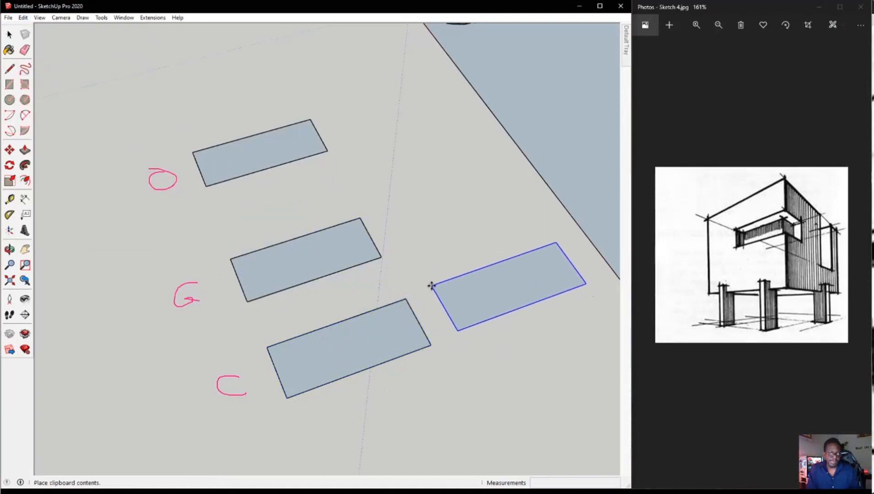
pyautogui.click(434, 286)
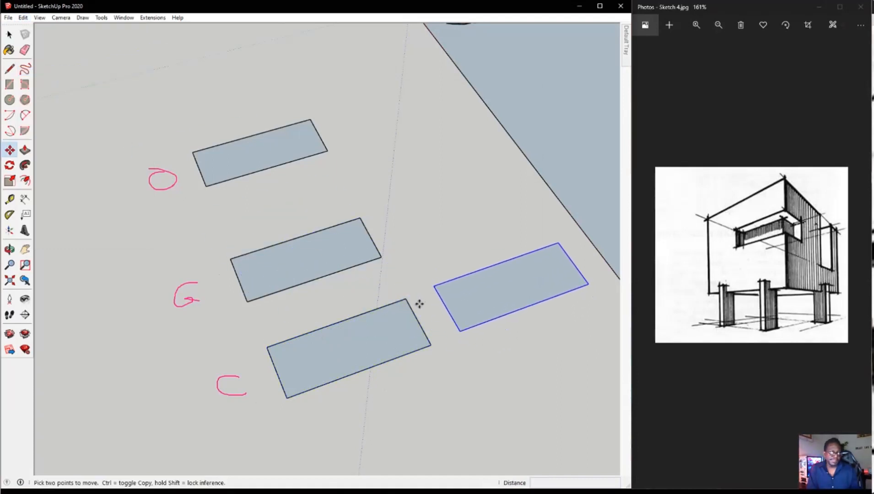
pyautogui.press('space')
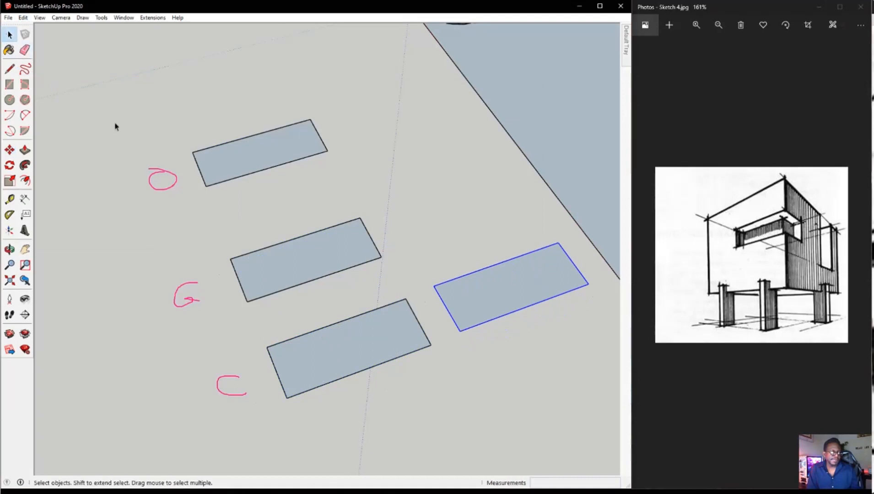
# - Copy the grouped rectangle marked G and paste a duplicate beside it, behind the component's copy
pyautogui.click(23, 17)
pyautogui.click(50, 63)
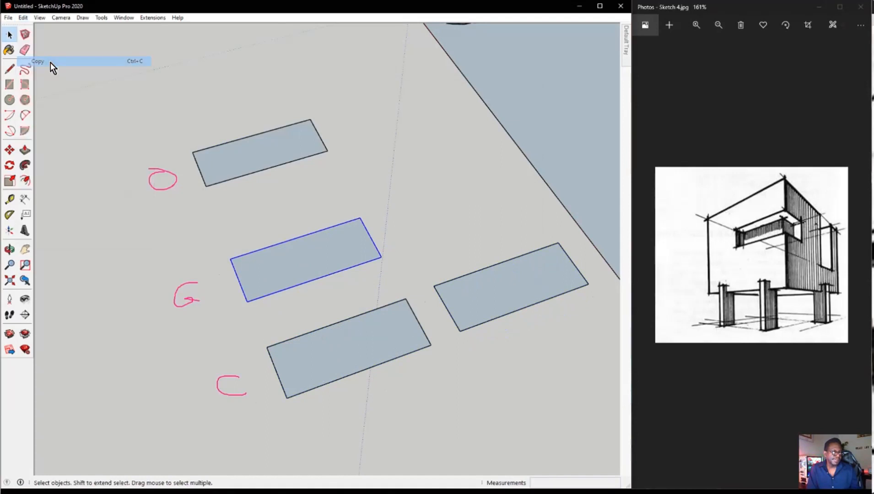
pyautogui.click(22, 17)
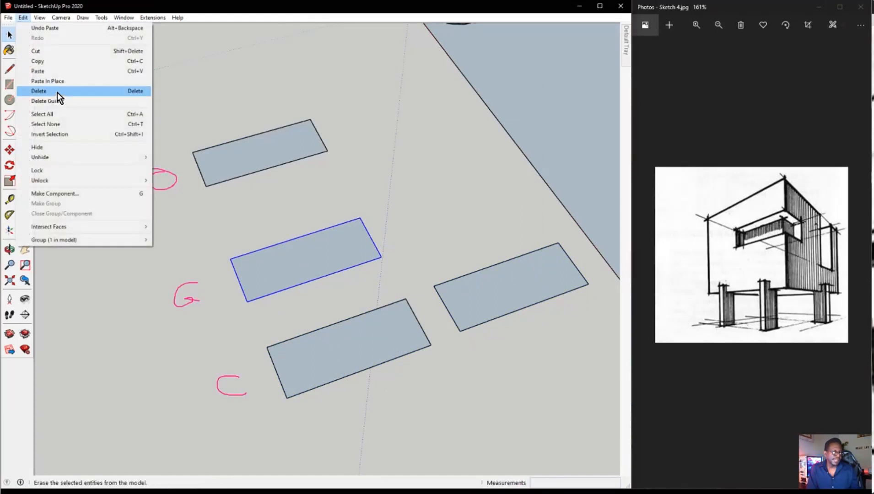
pyautogui.click(53, 74)
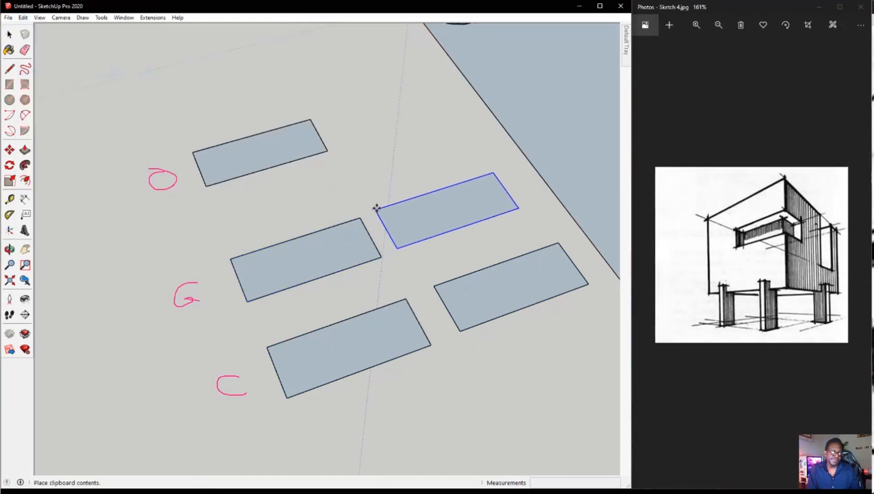
pyautogui.click(382, 206)
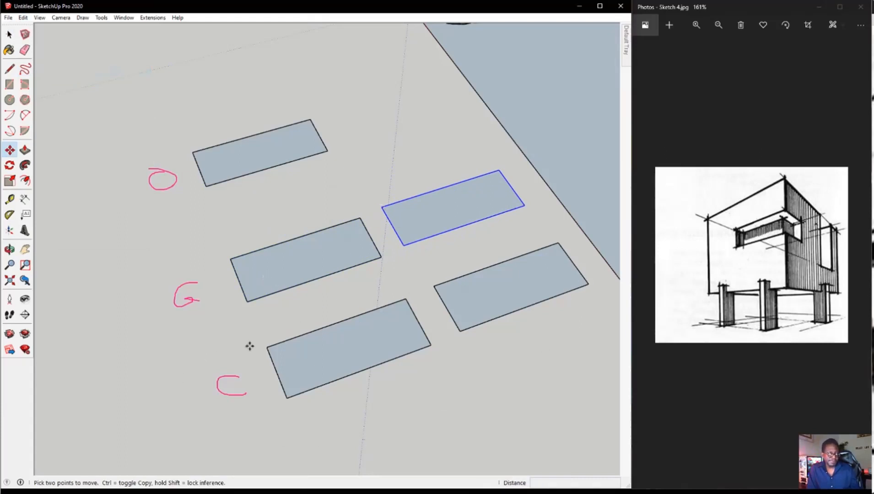
pyautogui.press('space')
# - Copy the face and edges of the ungrouped rectangle marked O, paste a duplicate beside it and clear the selection
pyautogui.moveTo(162, 91); pyautogui.dragTo(349, 204)
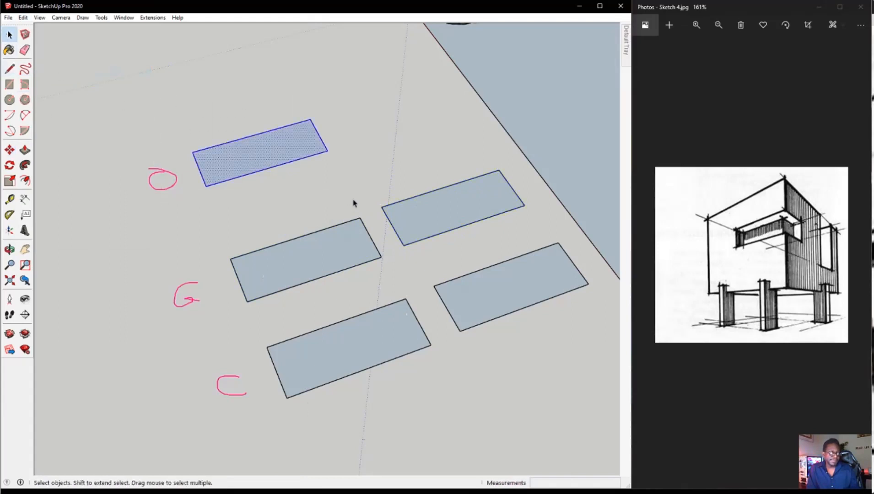
pyautogui.click(23, 17)
pyautogui.click(40, 61)
pyautogui.click(23, 18)
pyautogui.click(40, 71)
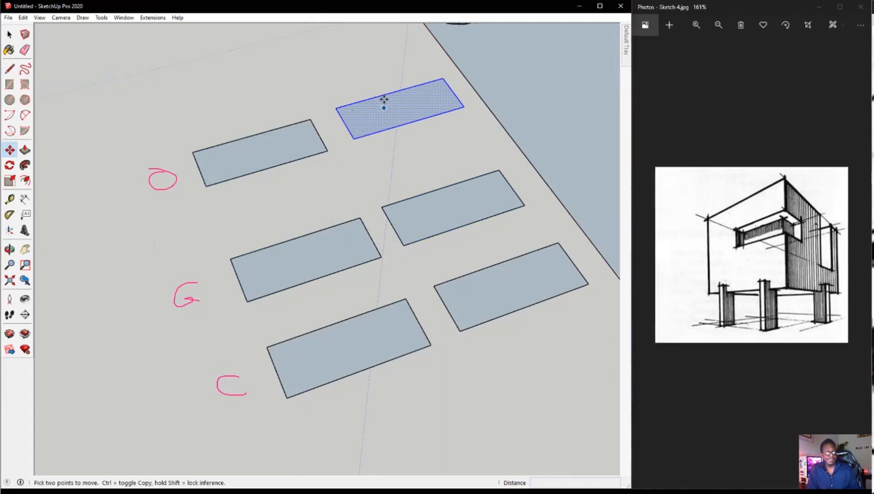
pyautogui.press('space')
pyautogui.click(202, 82)
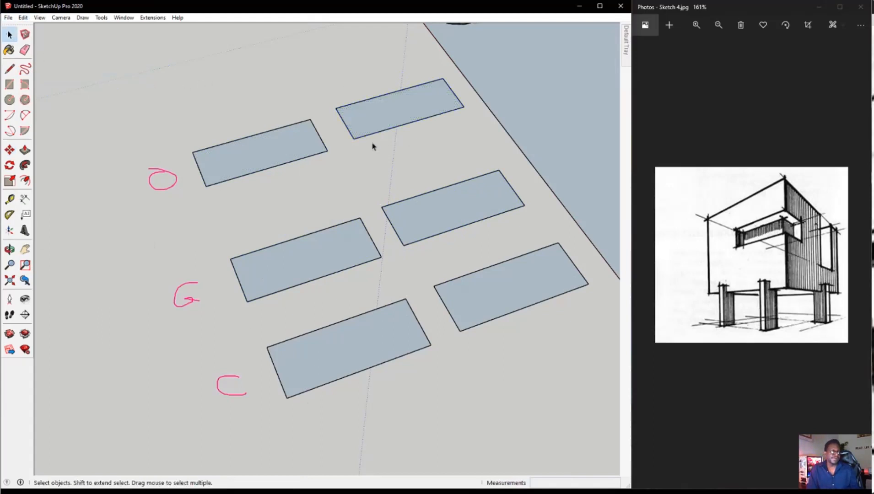
# - Select the faces of the ungrouped rectangle and its copy in turn to compare them
pyautogui.click(276, 144)
pyautogui.click(353, 113)
pyautogui.click(284, 145)
pyautogui.click(362, 113)
# - Move the whole ungrouped copy about 261 mm against the original's short edge, and move it again about 577 mm to stretch the joined original
pyautogui.moveTo(328, 62); pyautogui.dragTo(509, 172)
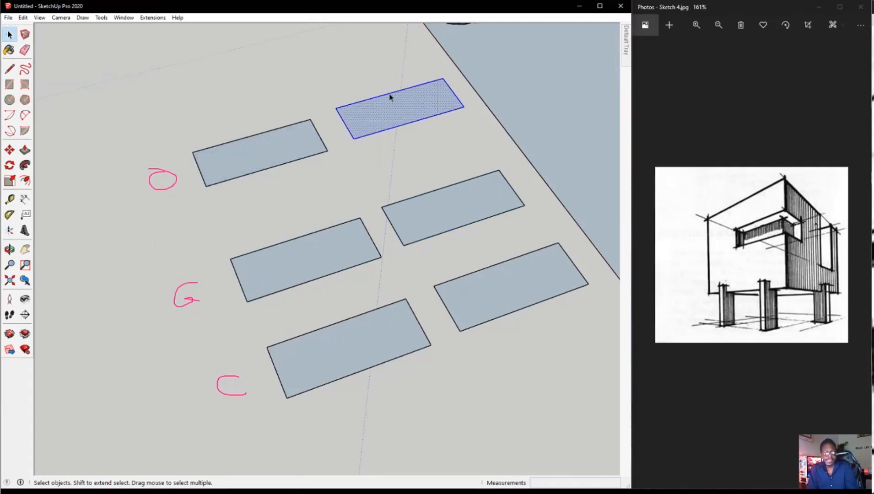
pyautogui.click(10, 149)
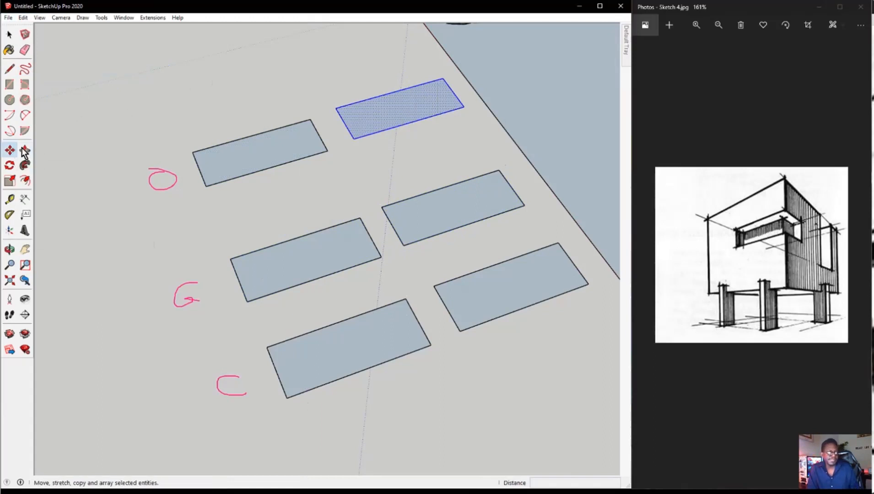
pyautogui.click(336, 109)
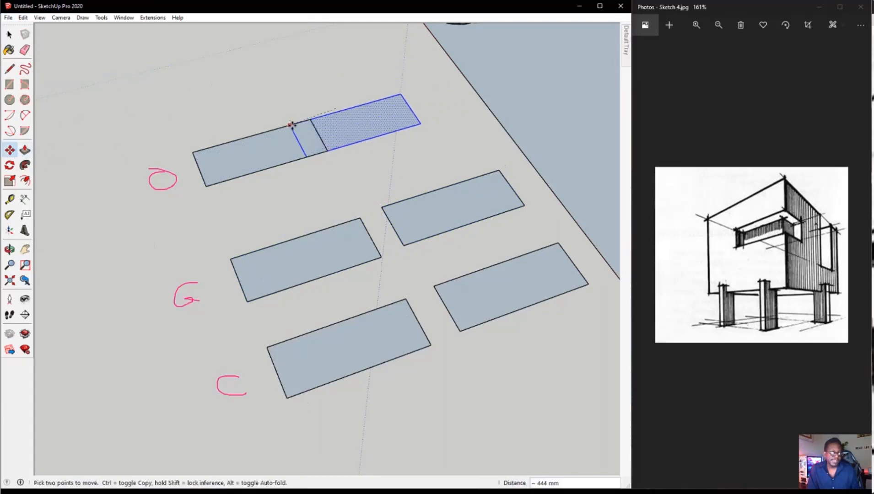
pyautogui.click(306, 115)
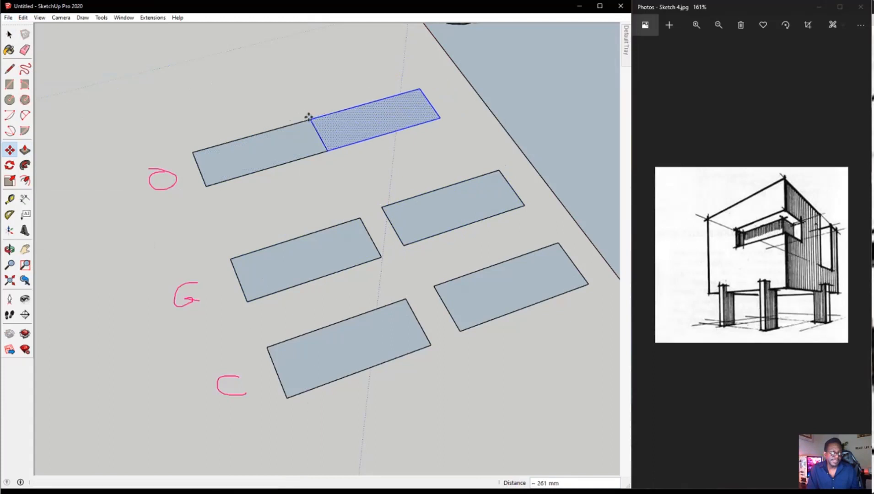
pyautogui.click(364, 126)
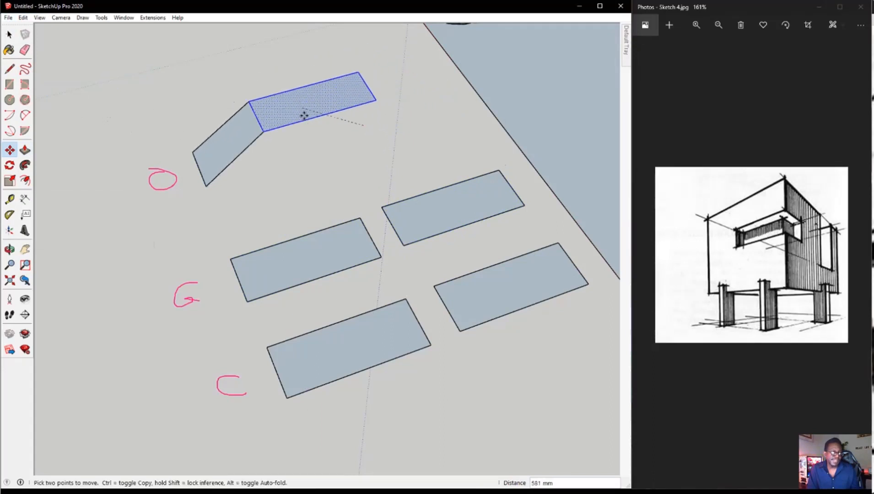
pyautogui.click(329, 87)
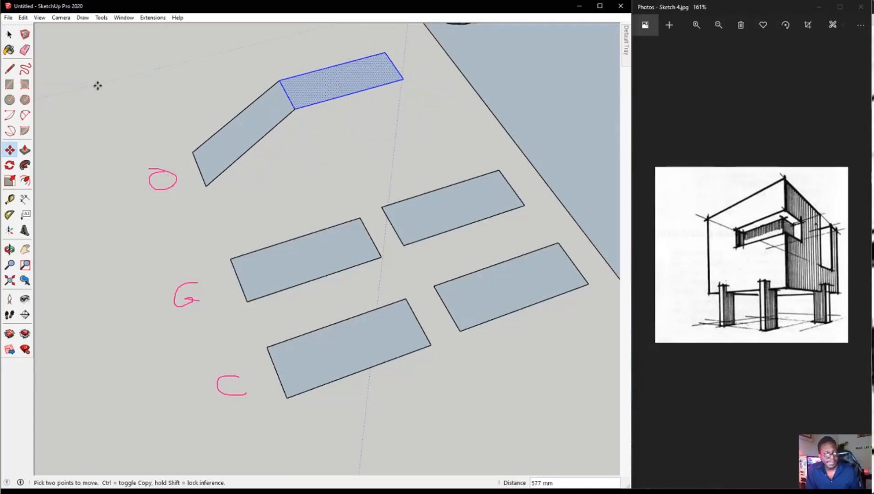
# - Move the group's copy by its corner about 200 mm against the original group, and shift it about 167 mm along the shared edge
pyautogui.click(10, 35)
pyautogui.click(397, 213)
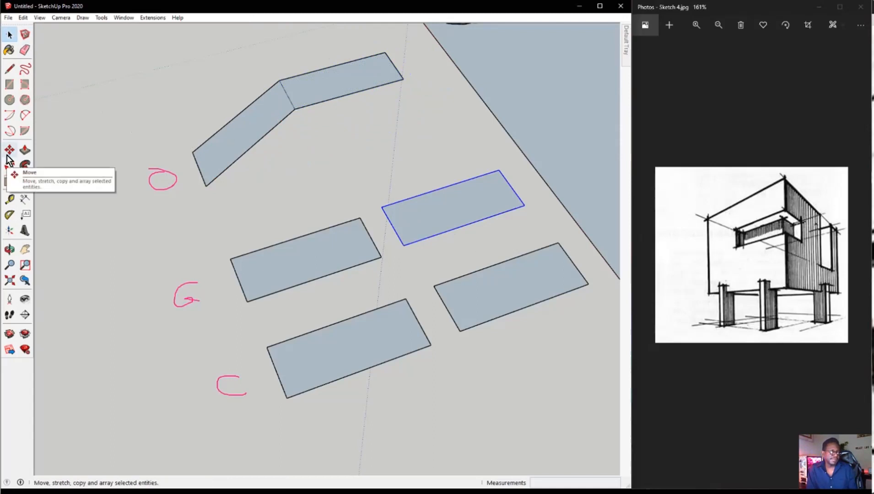
pyautogui.press('m')
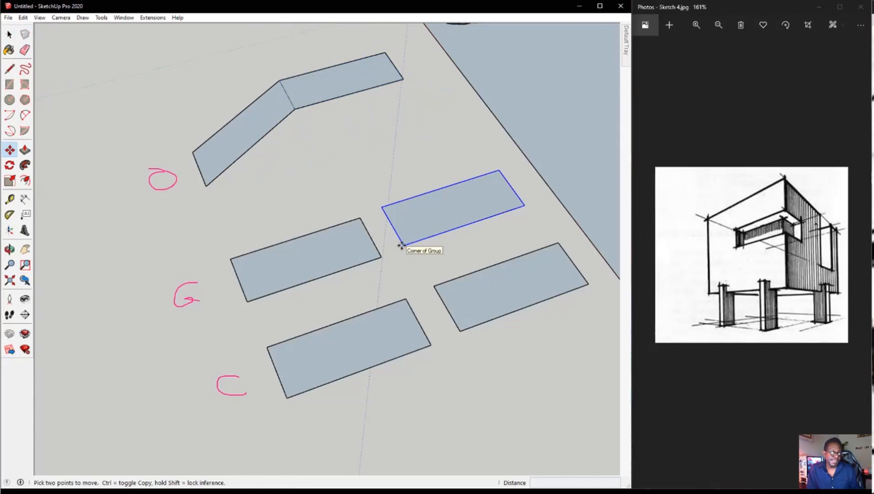
pyautogui.click(403, 245)
pyautogui.click(381, 254)
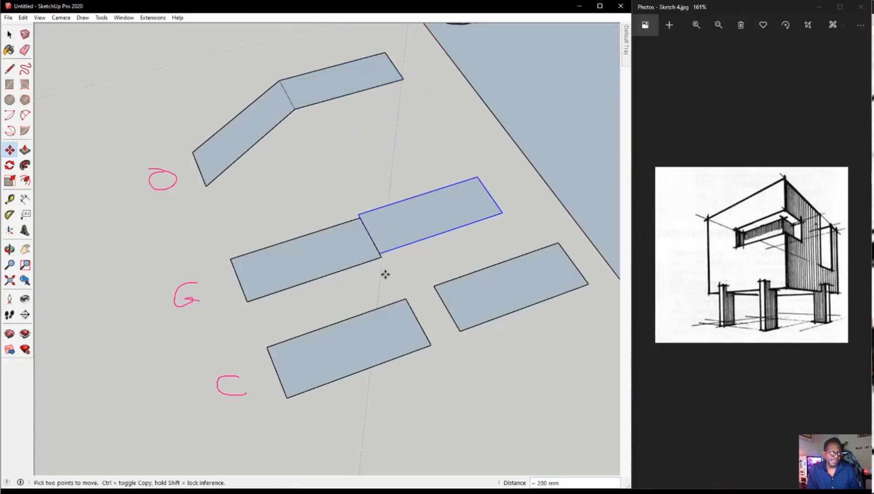
pyautogui.click(380, 252)
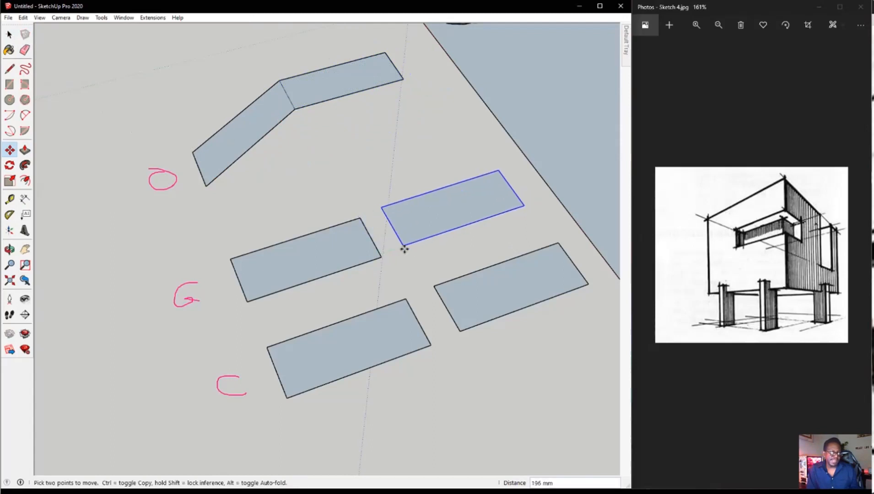
pyautogui.click(371, 237)
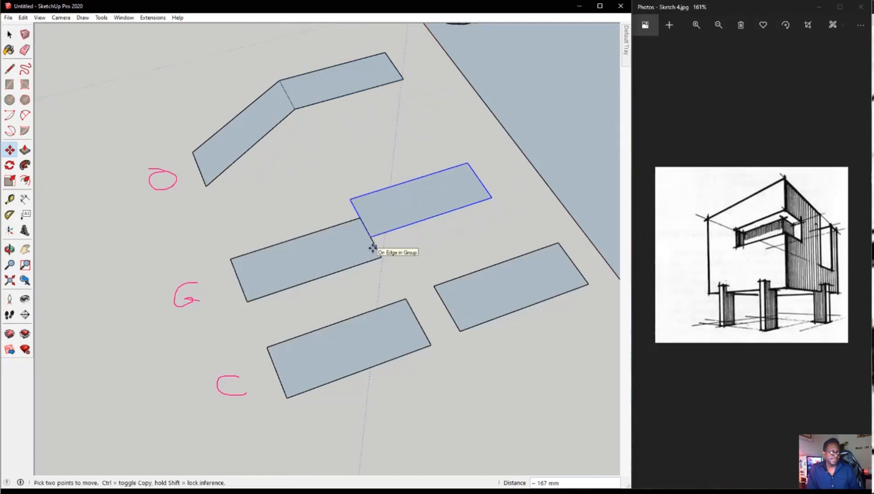
# - Move the component's copy by its front corner about 264 mm onto the short edge of the original component
pyautogui.click(9, 34)
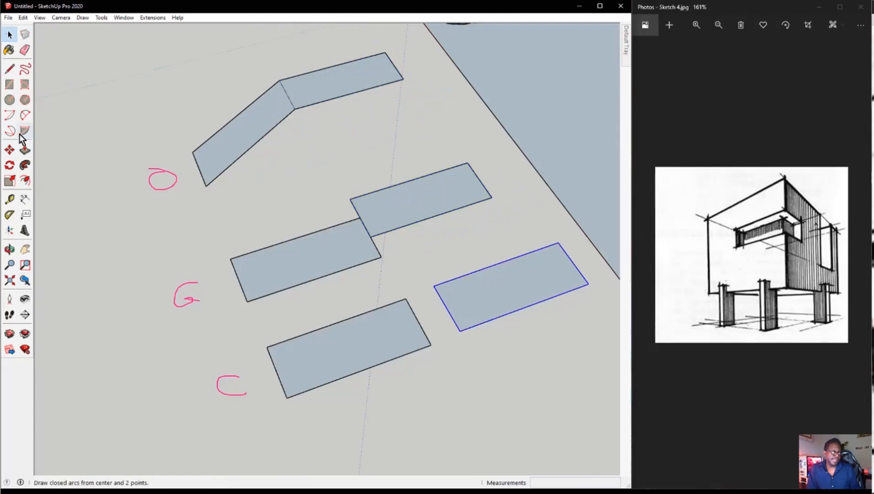
pyautogui.click(10, 149)
pyautogui.click(459, 330)
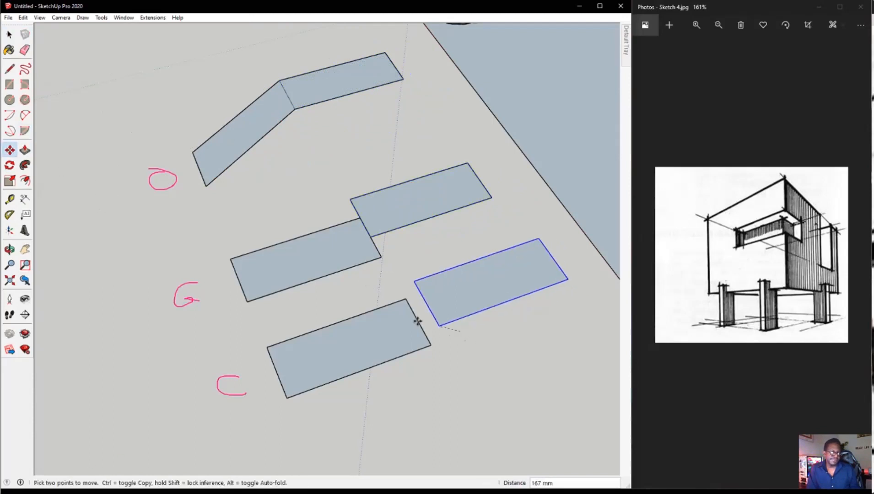
pyautogui.click(423, 328)
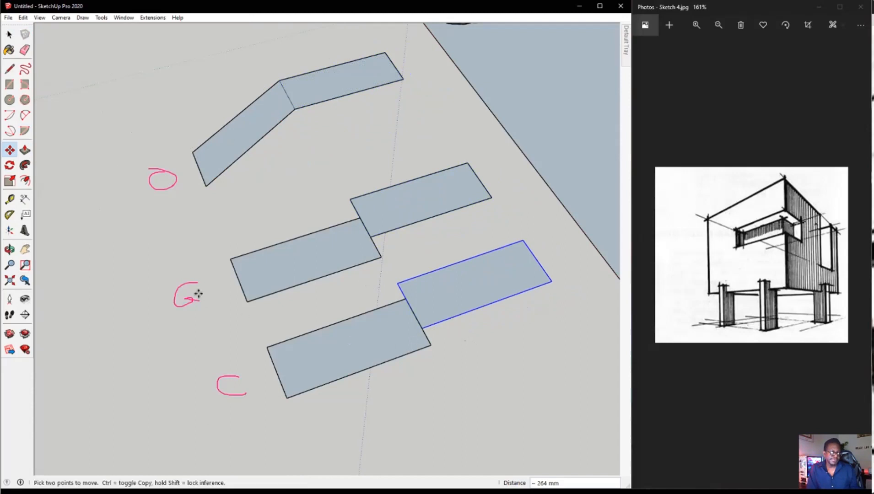
# - Move the component's copy about 278 mm along the short edge it shares with the original component, and deselect it
pyautogui.click(437, 304)
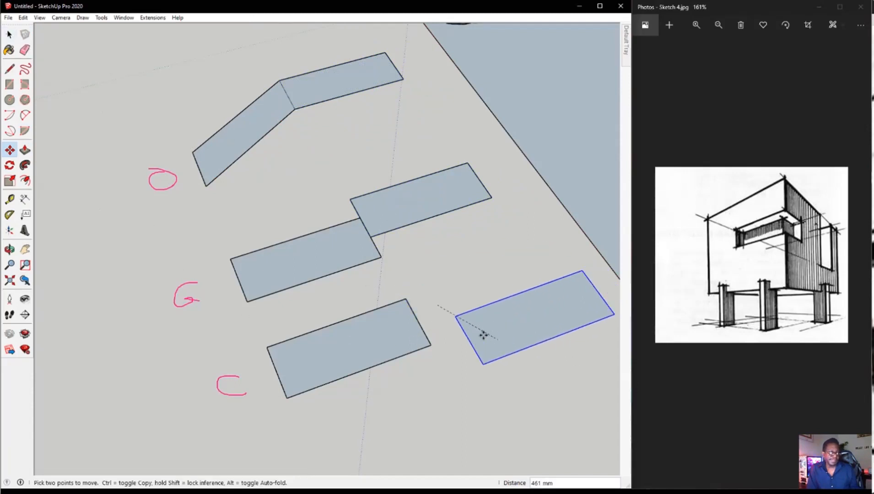
pyautogui.click(457, 336)
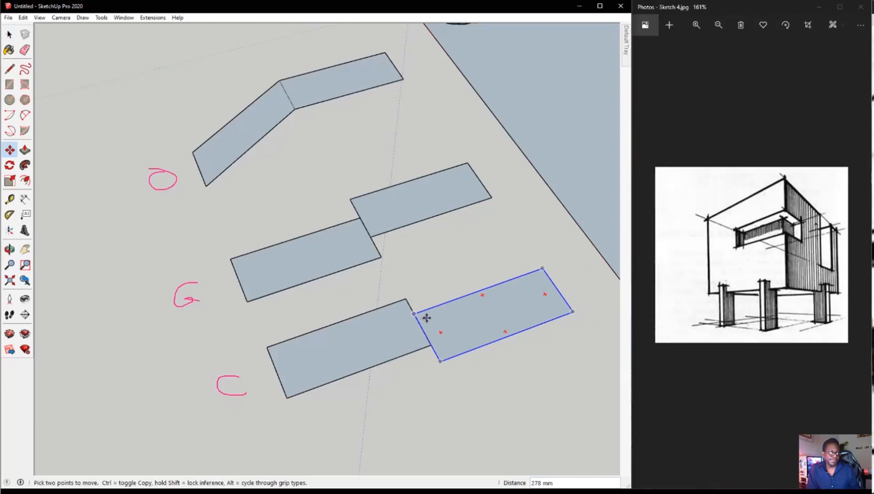
pyautogui.click(9, 34)
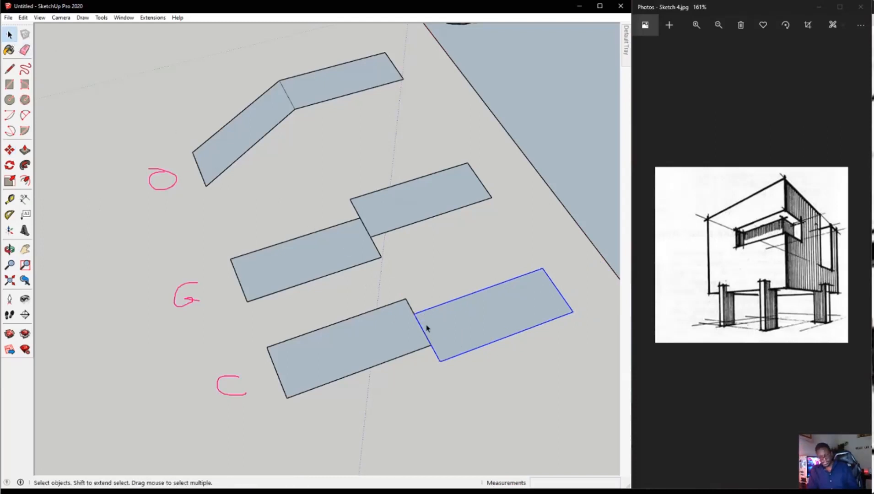
pyautogui.click(471, 329)
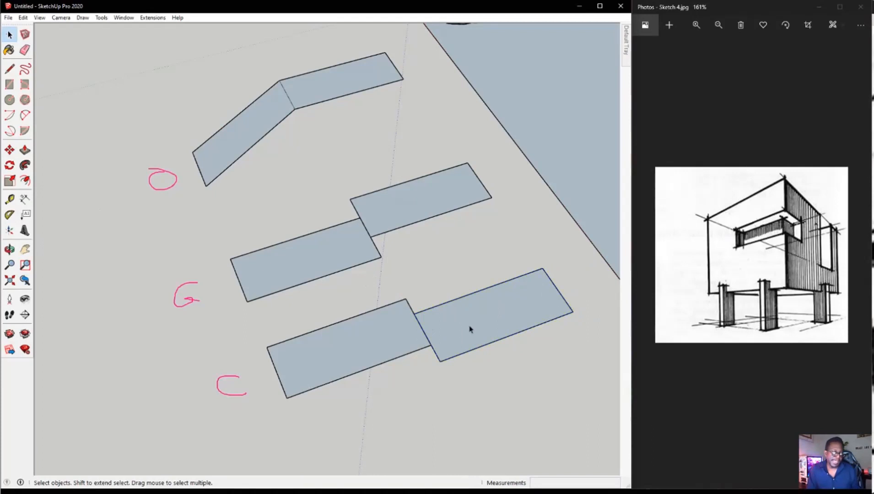
# - Open the group's copy for editing, move its far short edge about 419 mm to skew the rectangle, and close the group
pyautogui.click(493, 301)
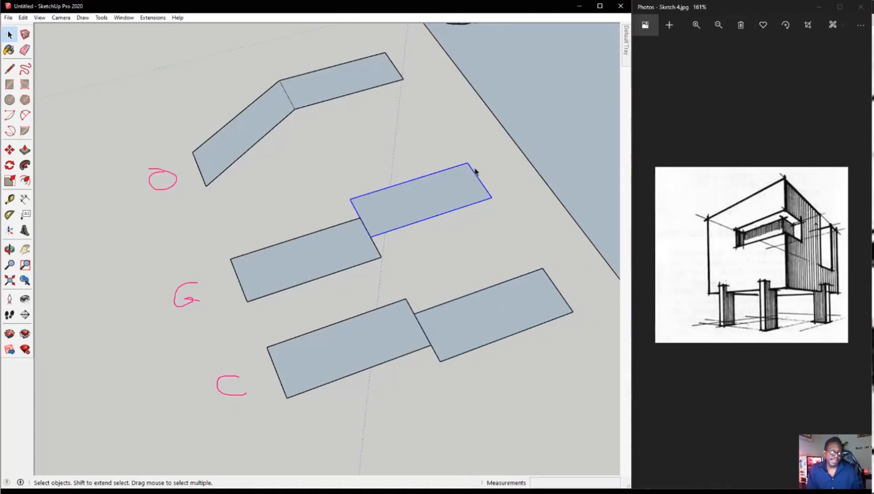
pyautogui.rightClick(399, 208)
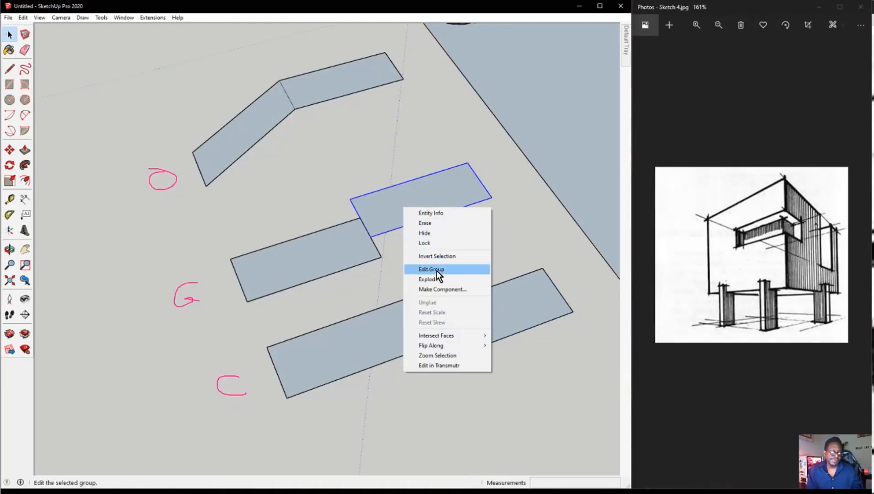
pyautogui.click(343, 169)
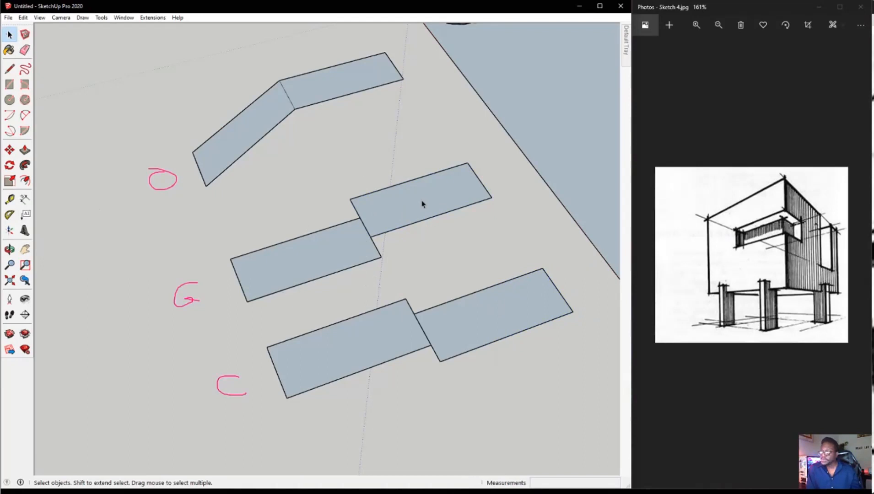
pyautogui.doubleClick(432, 206)
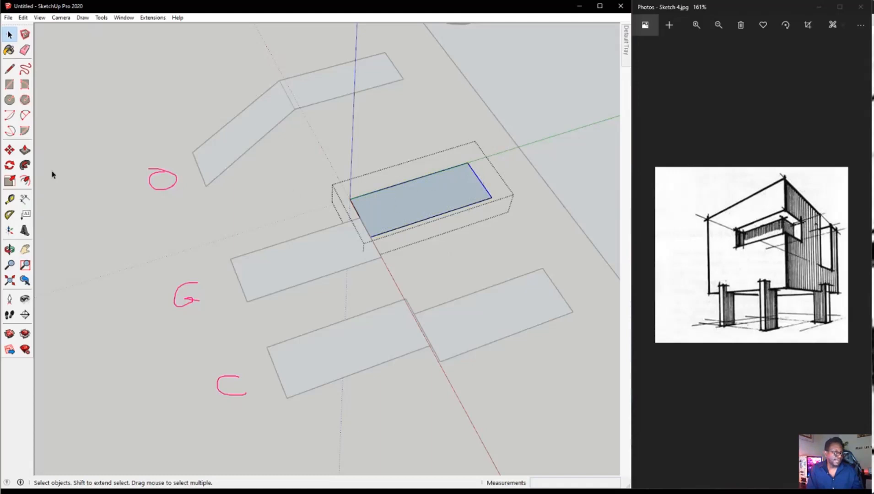
pyautogui.click(10, 150)
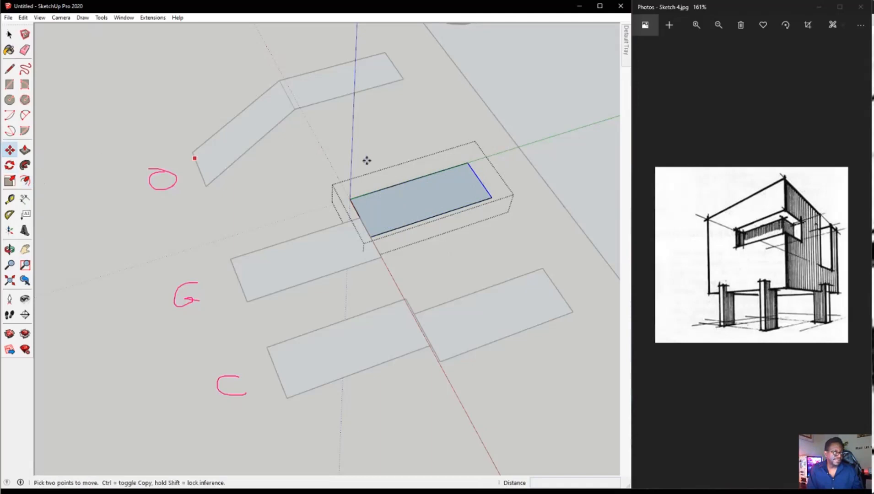
pyautogui.click(423, 174)
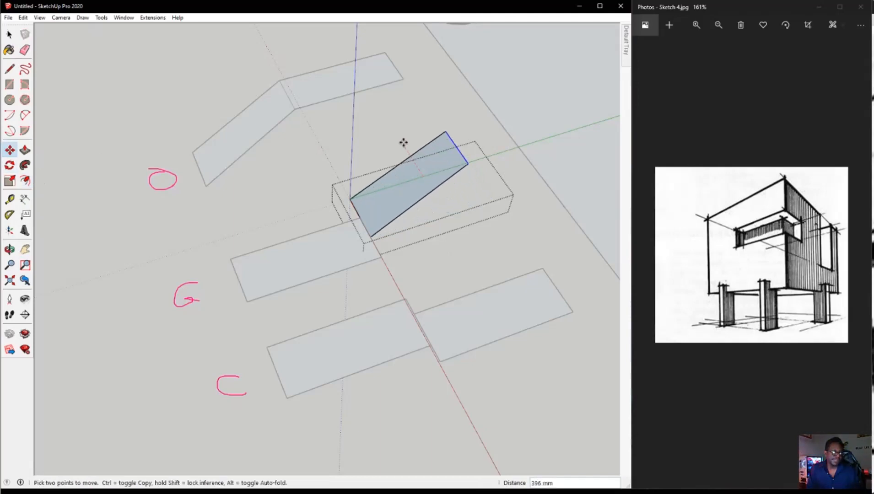
pyautogui.click(403, 139)
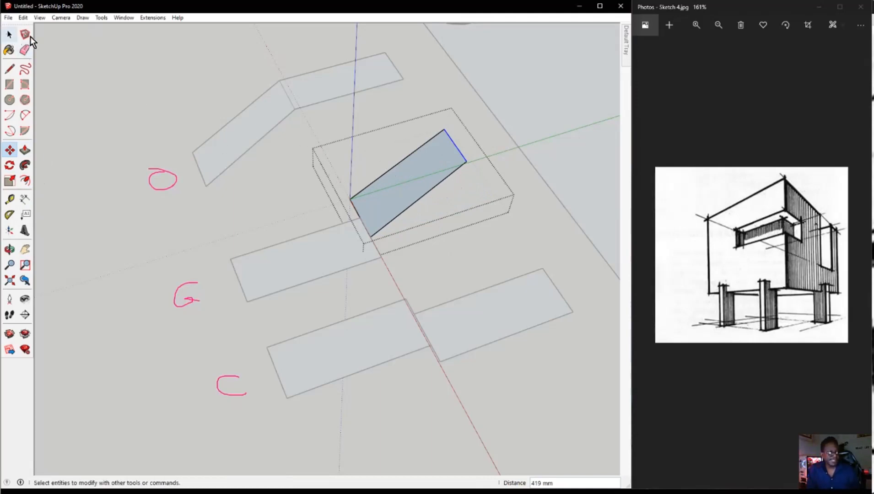
pyautogui.click(10, 36)
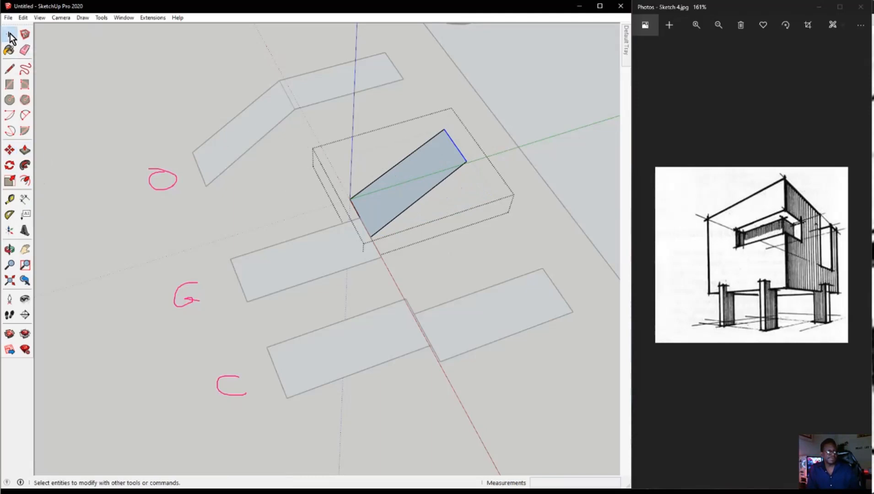
pyautogui.click(125, 113)
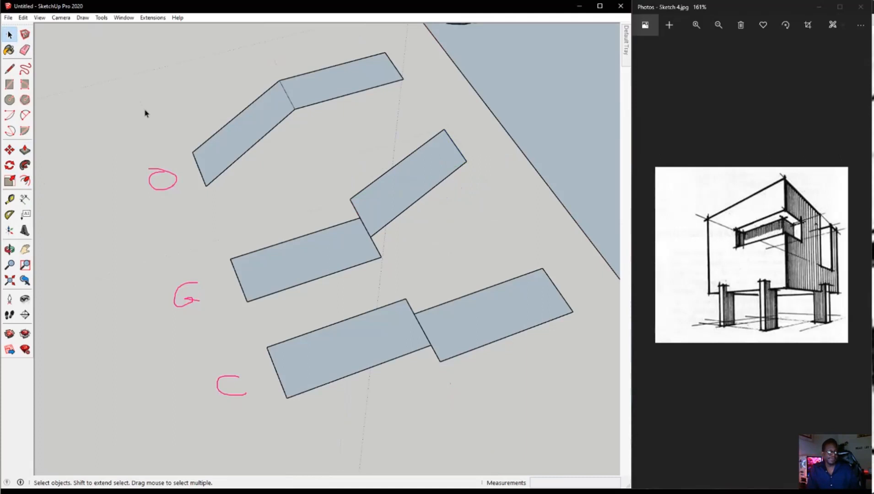
# - Move the skewed group copy about 18 mm along the original group's short edge, and deselect it
pyautogui.click(398, 191)
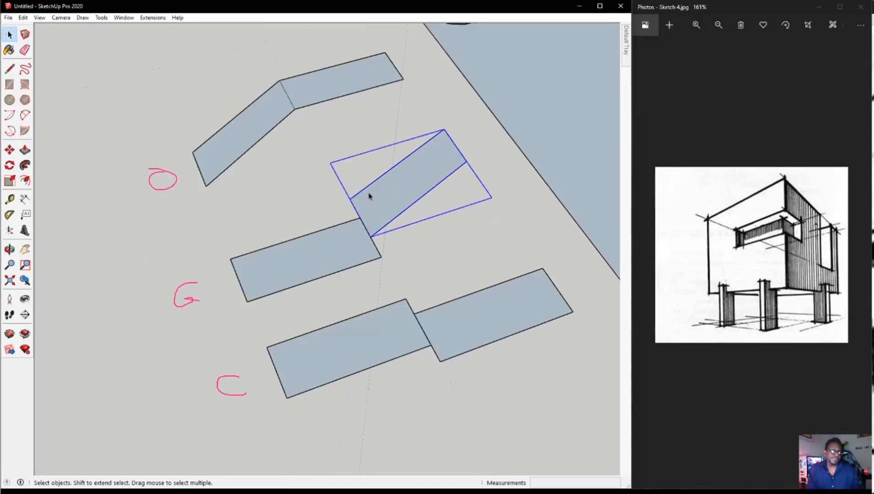
pyautogui.click(9, 150)
pyautogui.click(392, 207)
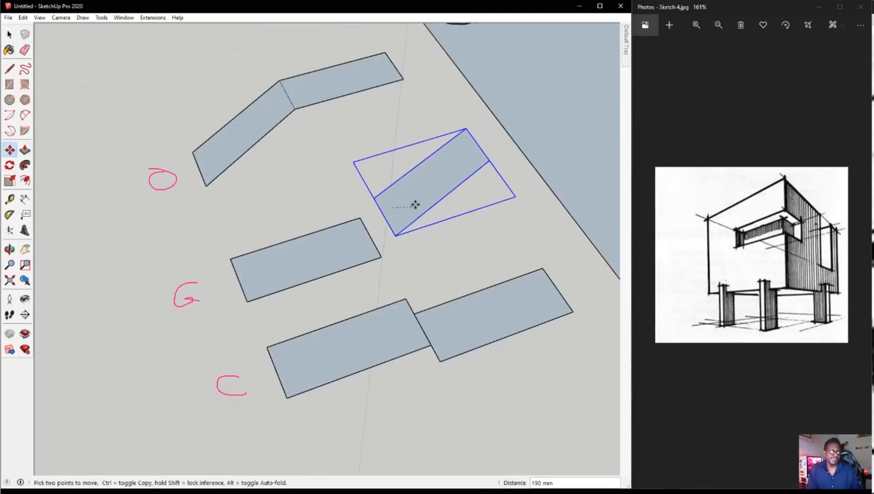
pyautogui.click(390, 203)
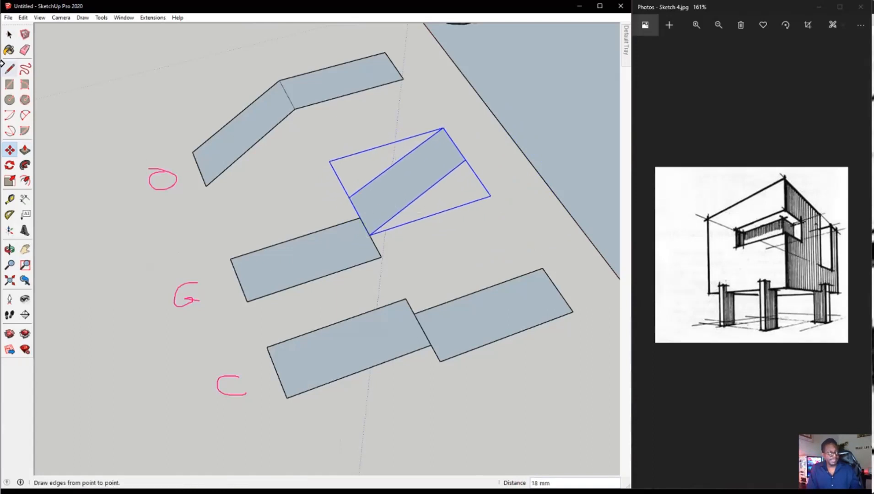
pyautogui.click(9, 35)
pyautogui.click(277, 212)
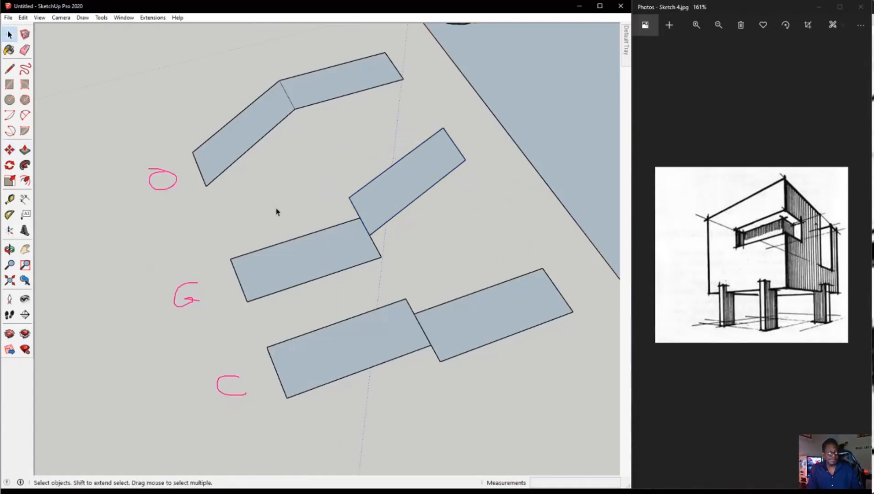
# - Open the component's copy for editing, move its far short edge about 316 mm to skew the rectangle, and close the component
pyautogui.doubleClick(486, 324)
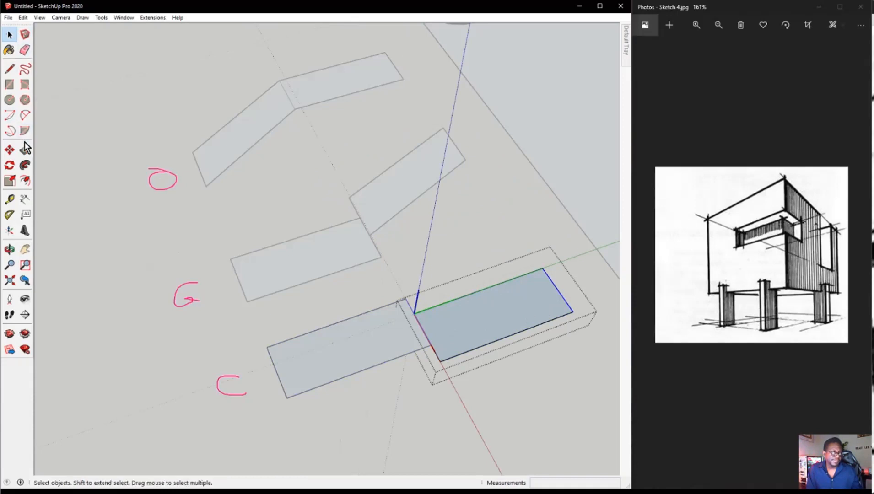
pyautogui.click(9, 150)
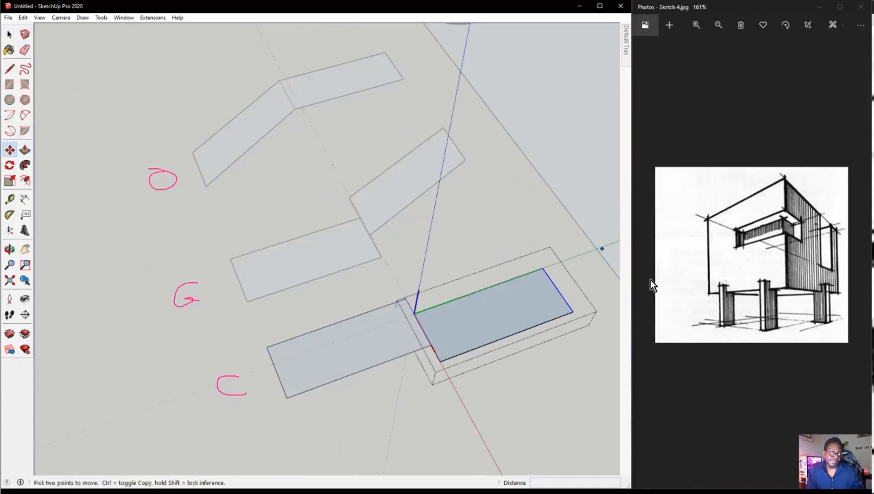
pyautogui.click(541, 267)
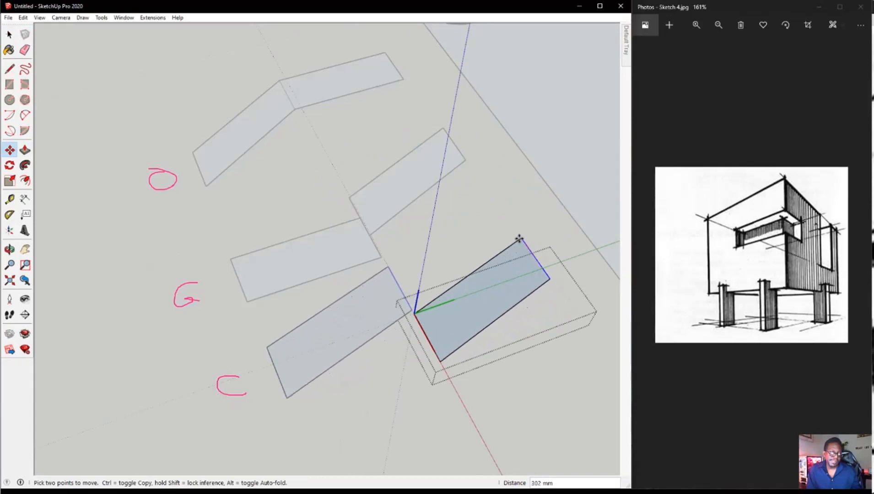
pyautogui.click(517, 238)
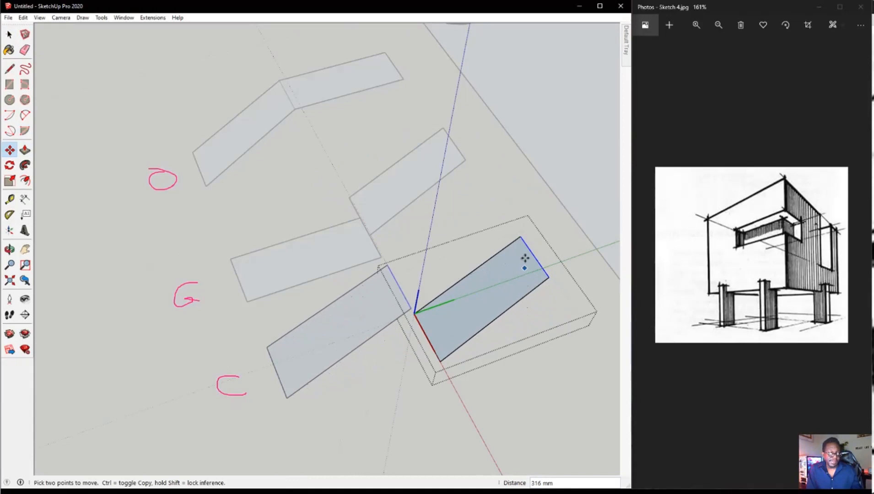
pyautogui.click(9, 35)
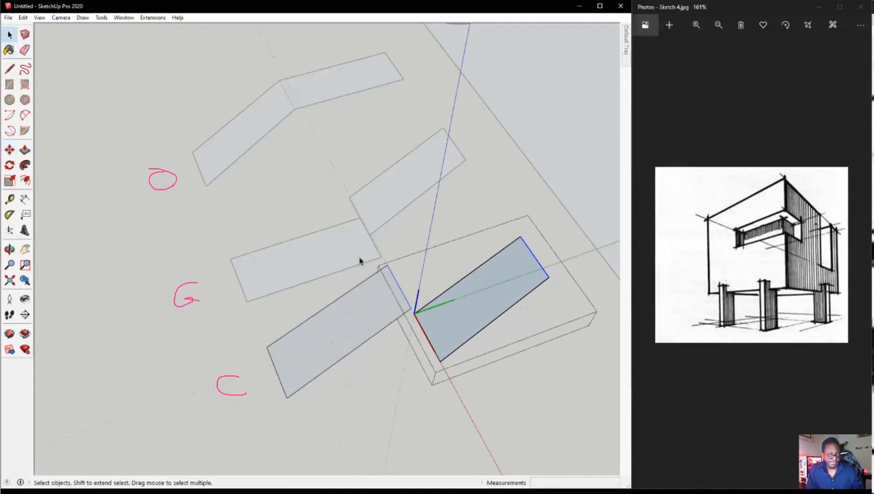
pyautogui.click(269, 183)
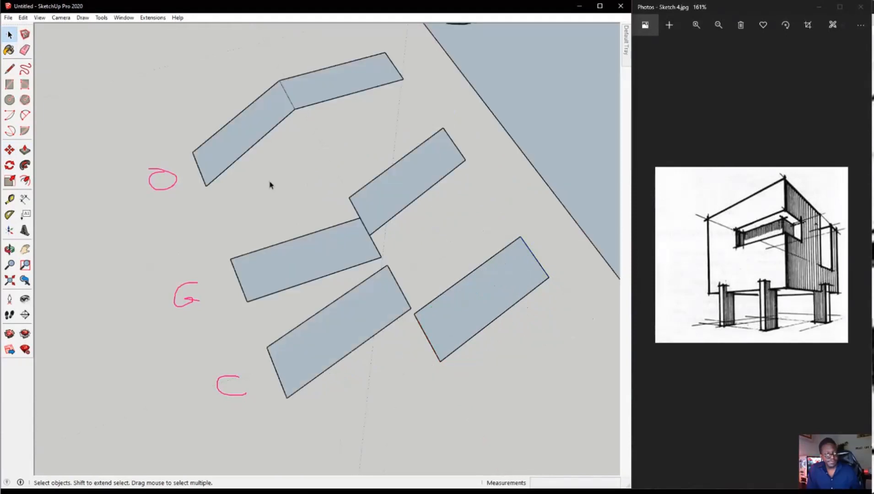
# - Move the original component about 317 mm until its short edge meets the copy's short edge, and deselect it
pyautogui.click(379, 328)
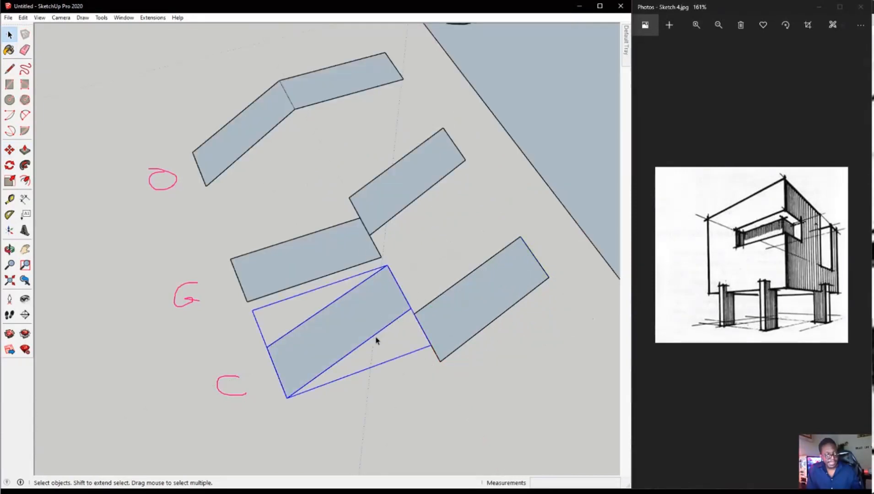
pyautogui.click(10, 150)
pyautogui.click(322, 344)
pyautogui.click(337, 387)
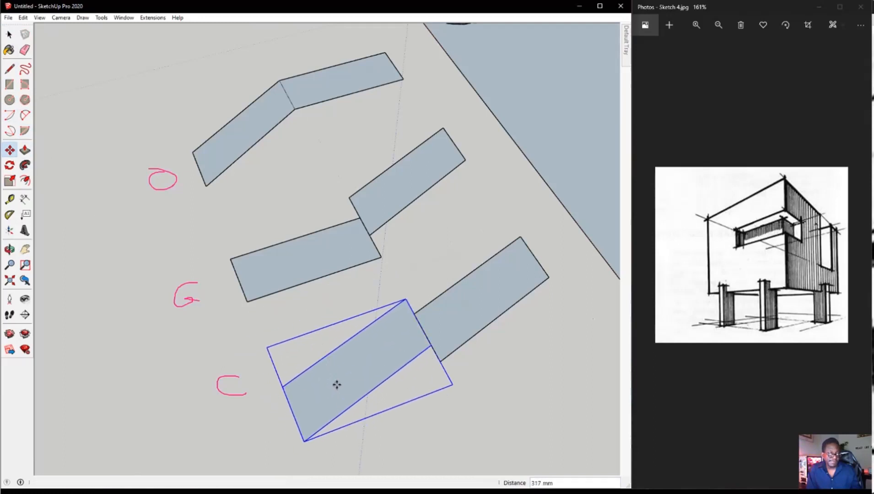
pyautogui.click(470, 312)
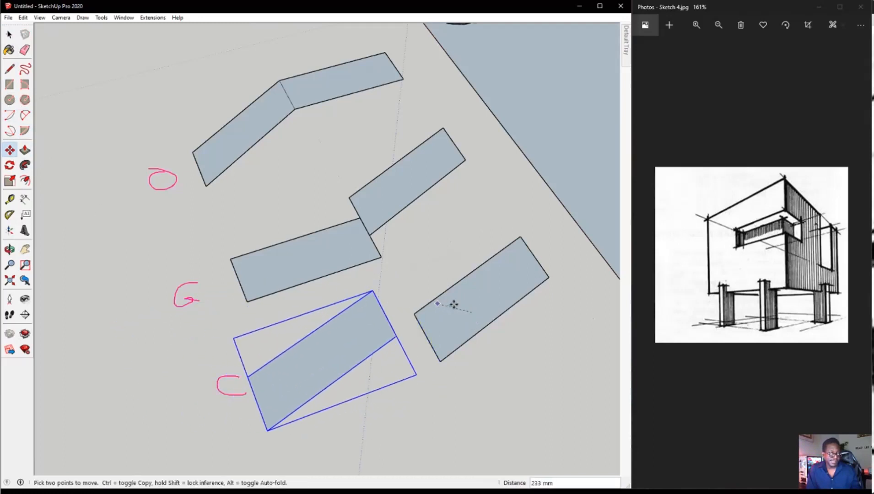
pyautogui.click(9, 34)
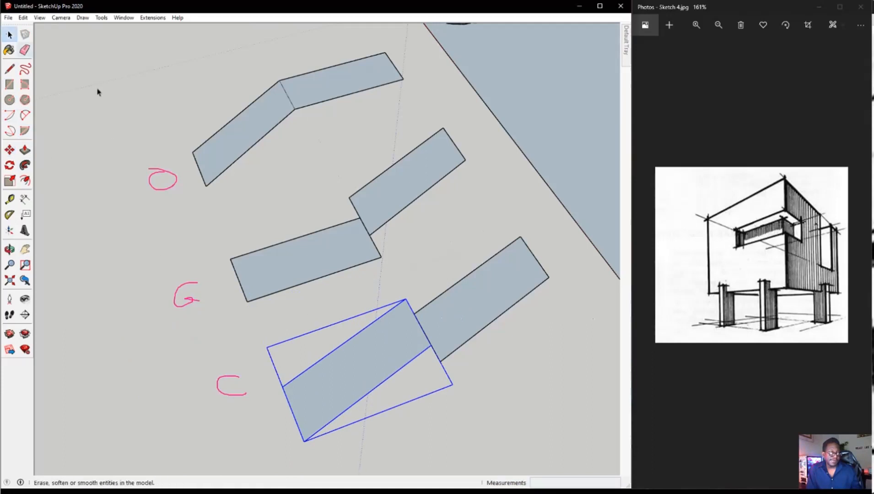
pyautogui.click(471, 265)
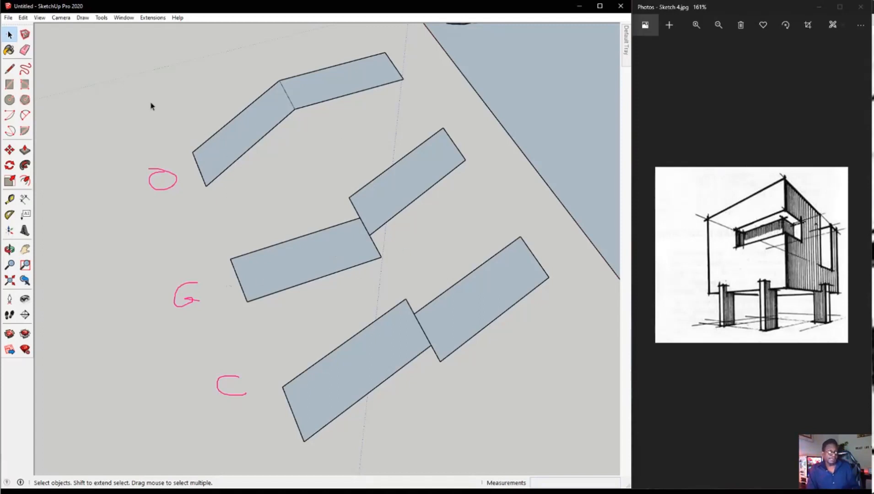
# - Delete both component rectangles and the original group rectangle
pyautogui.click(9, 35)
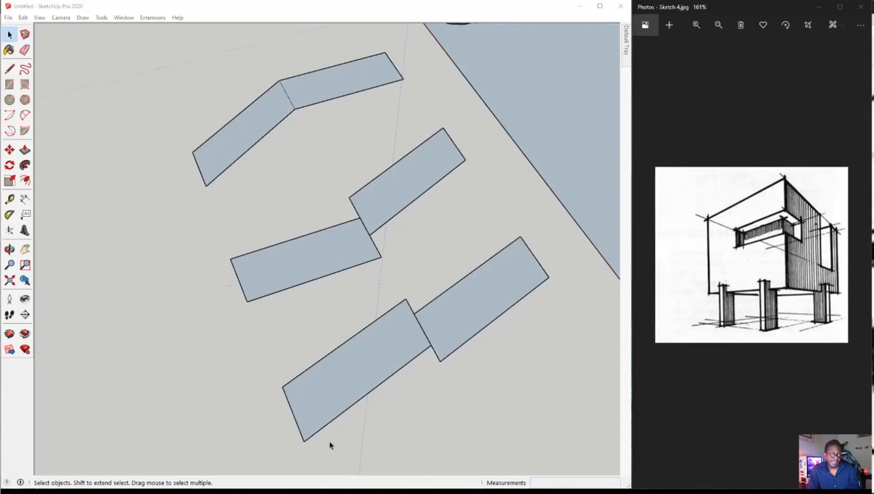
pyautogui.scroll(-5, 279, 297)
pyautogui.scroll(1, 296, 291)
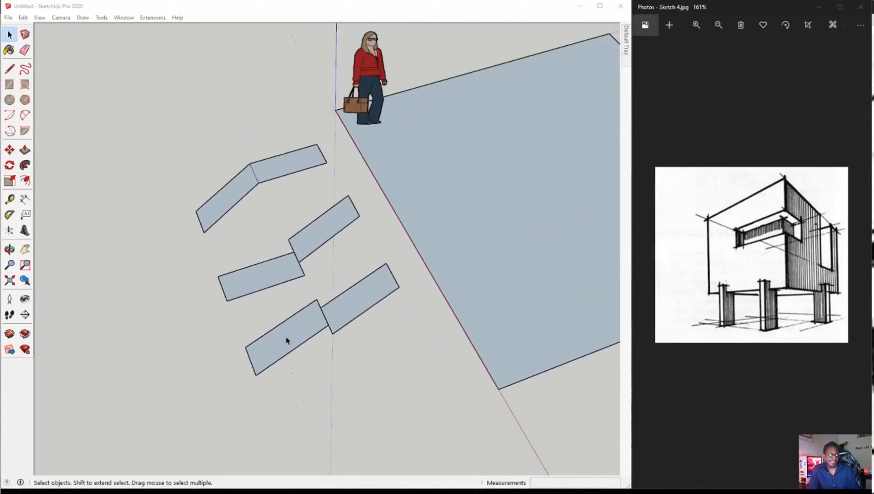
pyautogui.click(289, 339)
pyautogui.press('Delete')
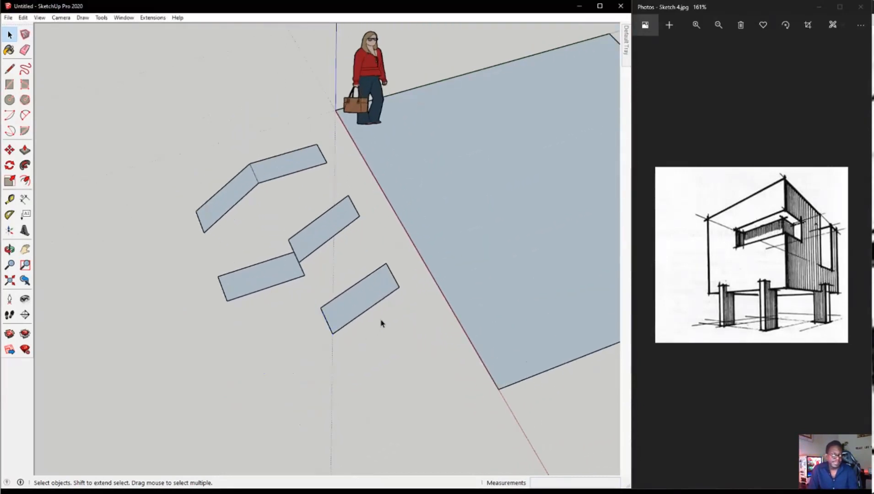
pyautogui.click(357, 314)
pyautogui.press('Delete')
pyautogui.press('Delete')
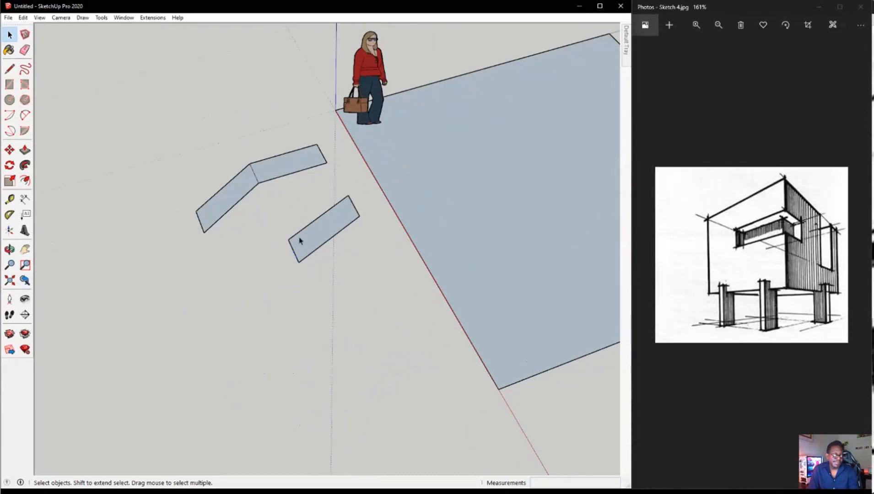
# - Delete the skewed group copy and the joined pair of ungrouped rectangles
pyautogui.click(306, 244)
pyautogui.press('Delete')
pyautogui.moveTo(154, 129); pyautogui.dragTo(328, 276)
pyautogui.press('Delete')
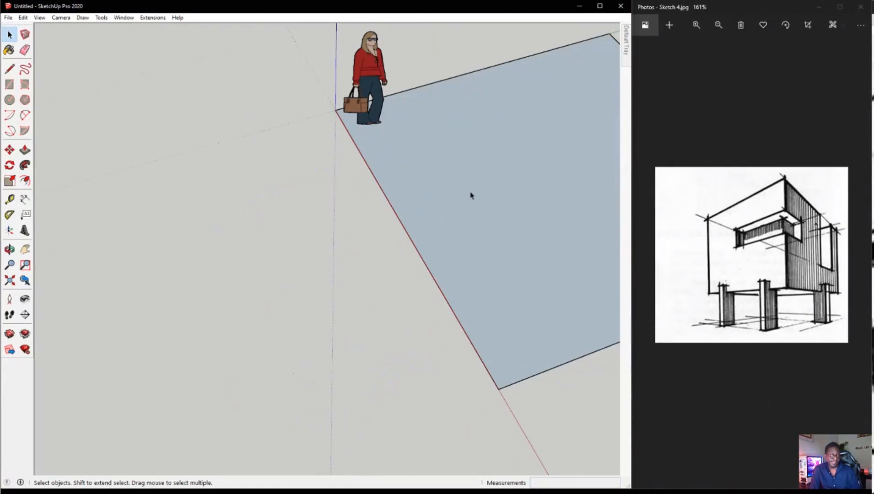
# - Draw a free rectangle of about 292 by 1095 mm on the ground beside the base's long edge
pyautogui.click(10, 84)
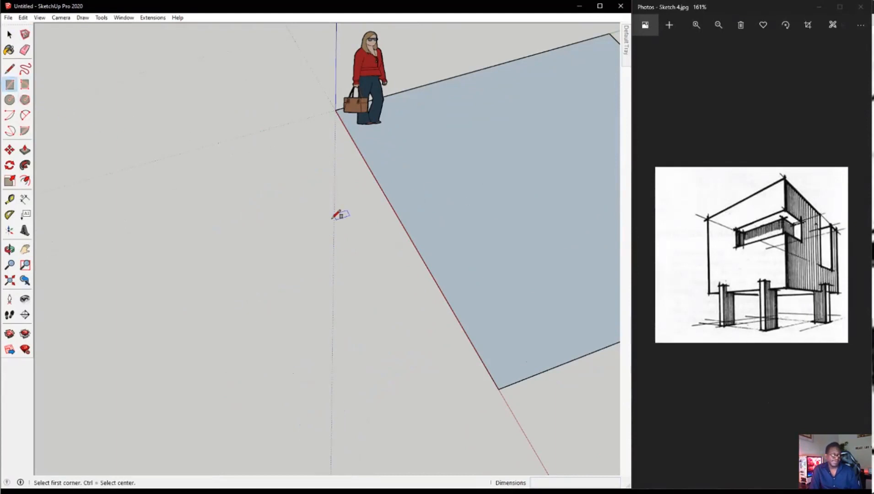
pyautogui.click(247, 217)
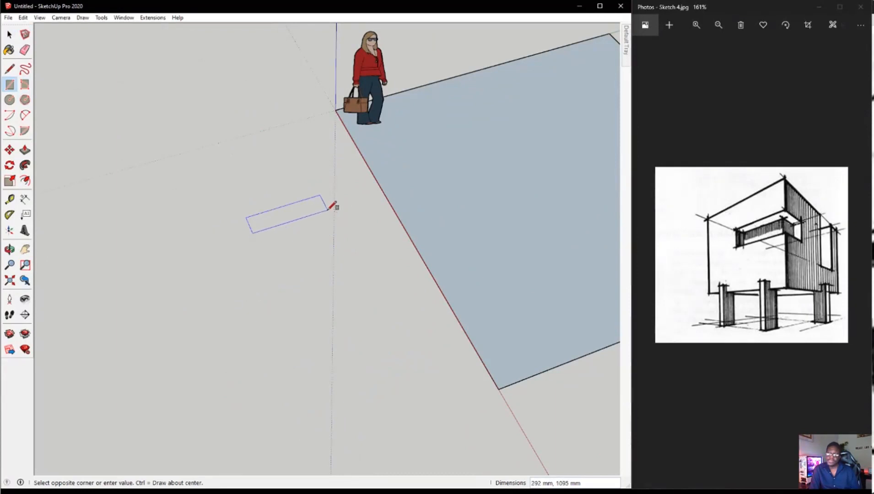
pyautogui.click(327, 209)
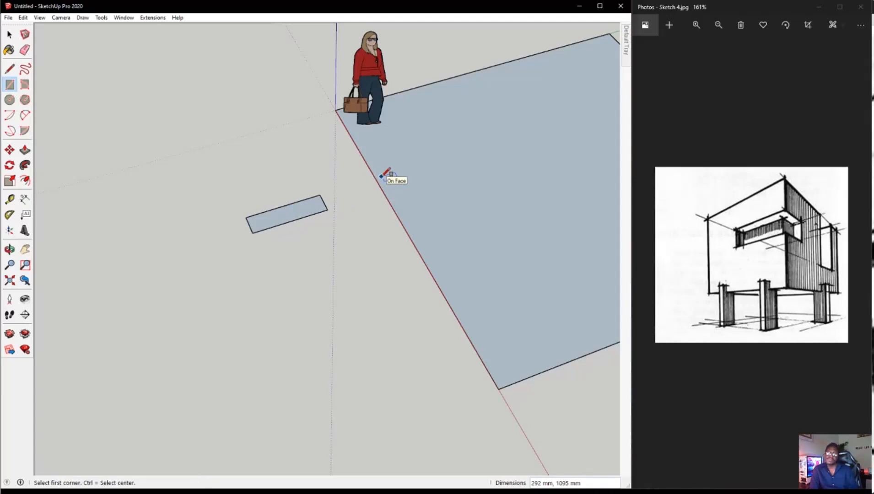
pyautogui.press('space')
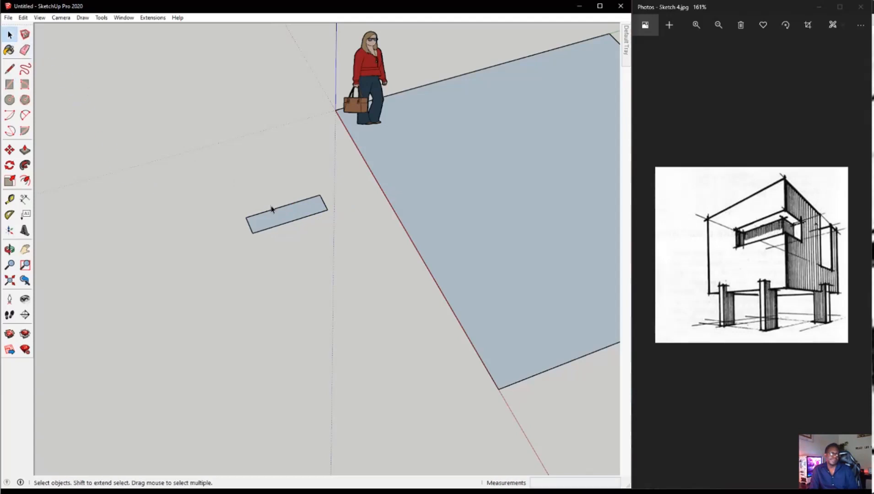
# - Turn the whole small rectangle into a component with the definition name "column"
pyautogui.moveTo(237, 190); pyautogui.dragTo(356, 283)
pyautogui.rightClick(280, 215)
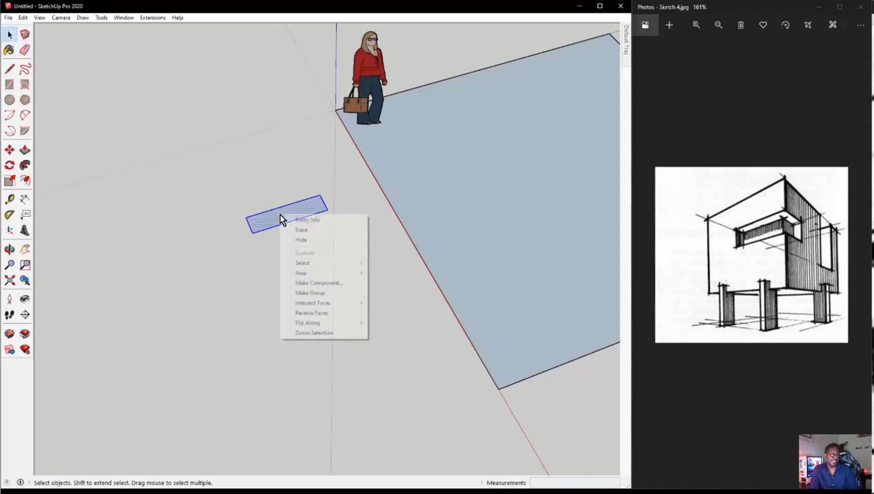
pyautogui.click(322, 285)
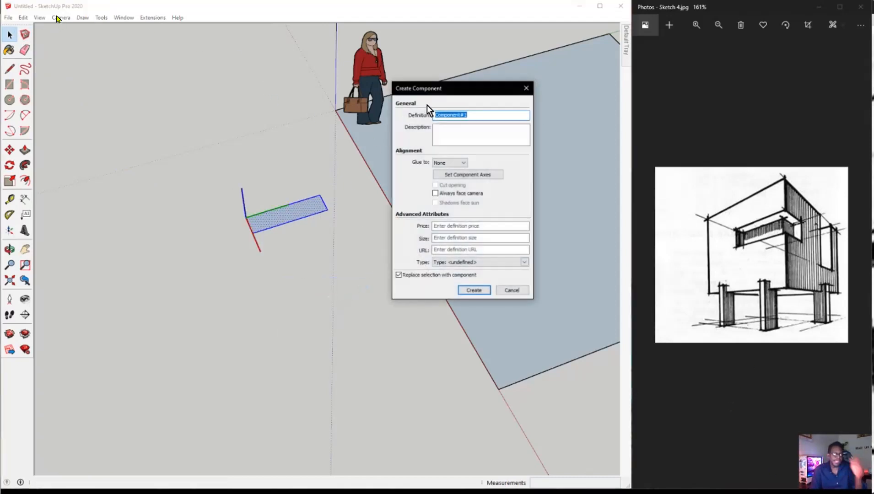
pyautogui.write('colum')
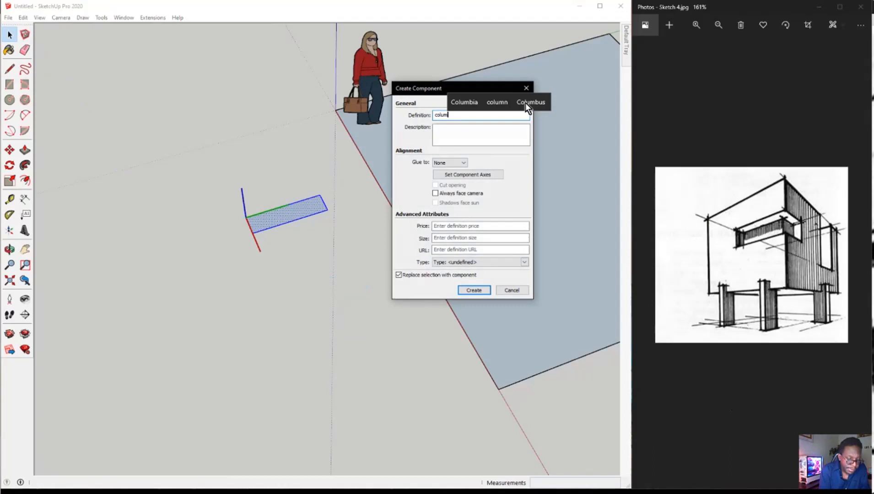
pyautogui.press('BackSpace')
pyautogui.press('BackSpace')
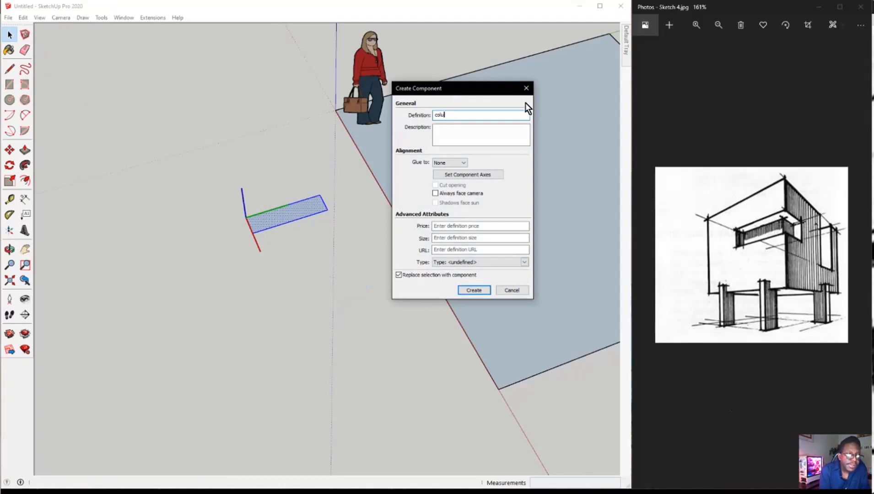
pyautogui.write('umn')
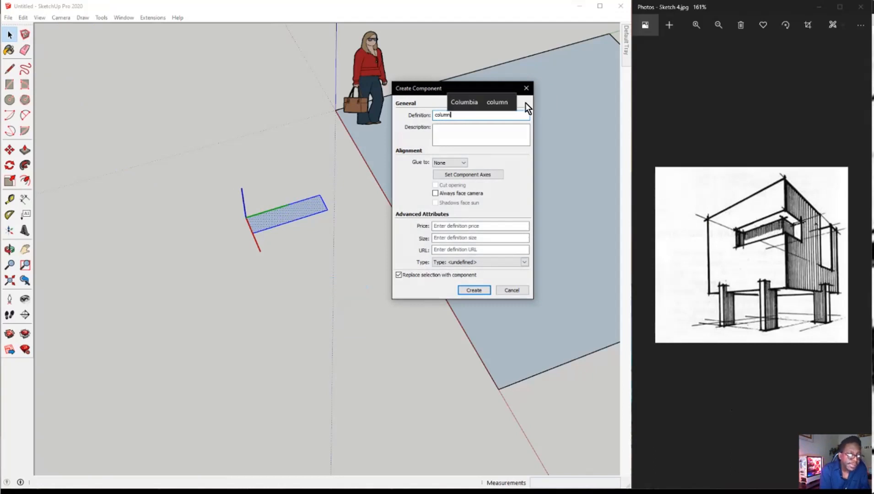
pyautogui.click(473, 290)
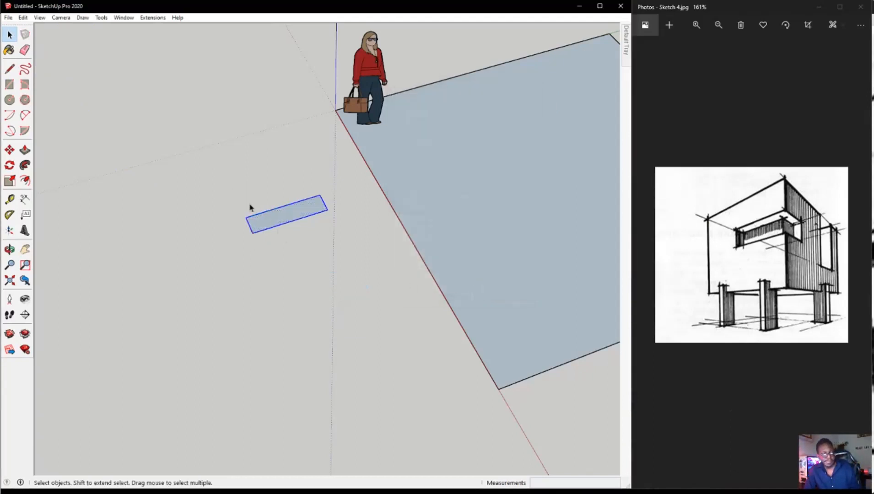
# - Move the column component about 1659 mm so it straddles the base's red-axis edge near the standing figure
pyautogui.click(9, 150)
pyautogui.click(327, 210)
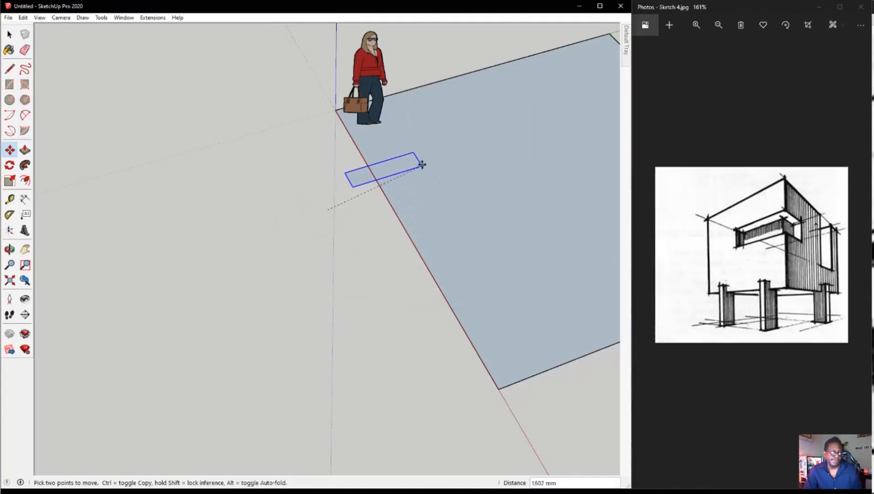
pyautogui.click(413, 153)
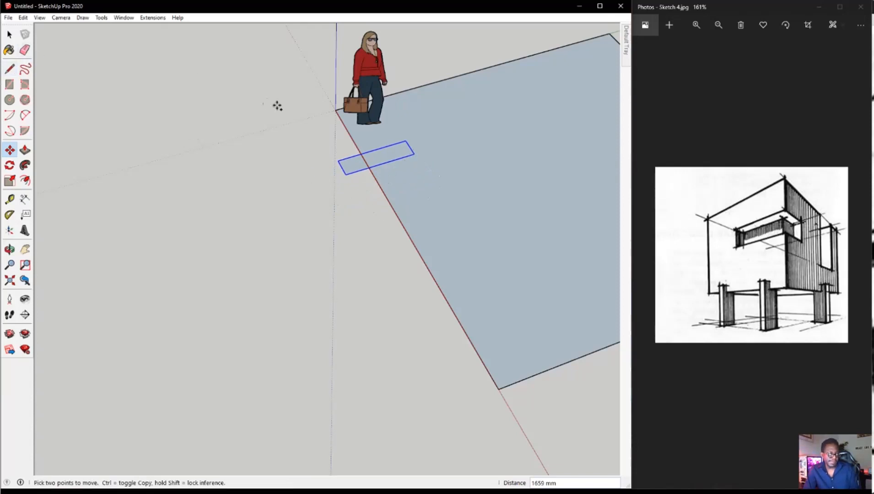
# - Copy the column component and paste the copy across the same base edge, near its far corner
pyautogui.hotkey('ctrl', 'c')
pyautogui.hotkey('ctrl', 'v')
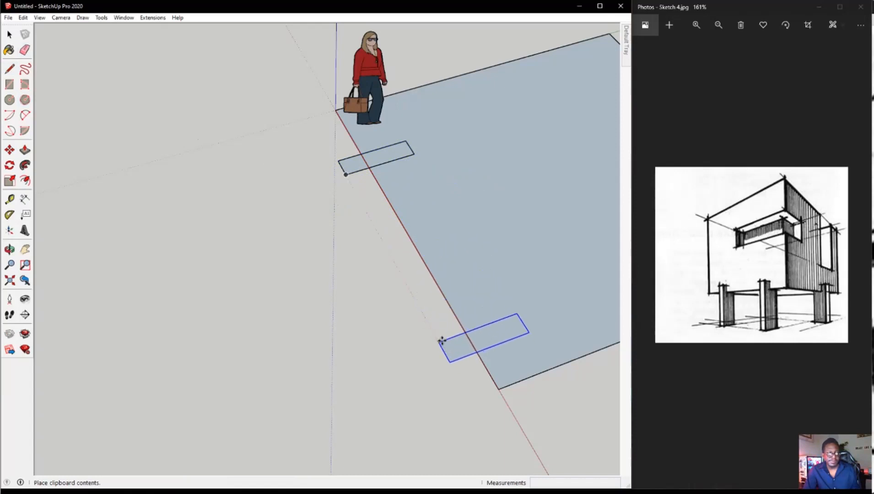
pyautogui.click(440, 341)
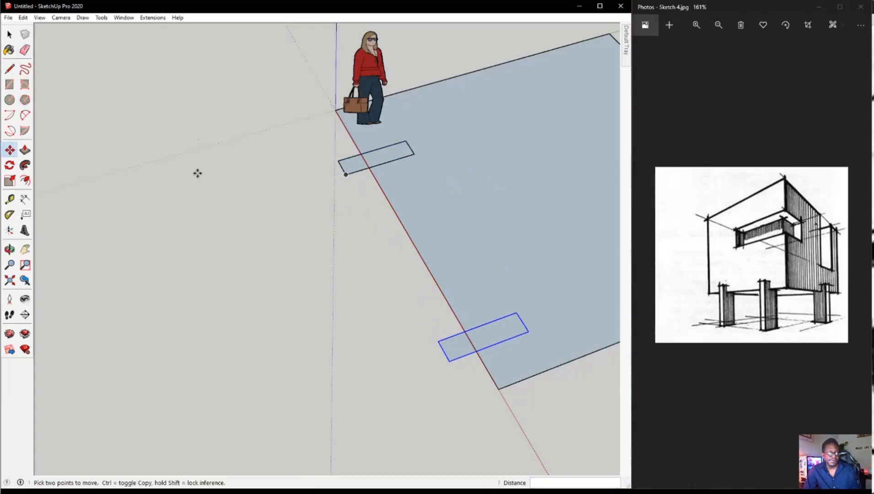
# - Paste another copy of the column on the open ground outside the base's adjacent edge
pyautogui.scroll(-3, 222, 272)
pyautogui.moveTo(164, 259); pyautogui.dragTo(118, 194, button='middle')
pyautogui.scroll(-3, 118, 194)
pyautogui.scroll(3, 275, 334)
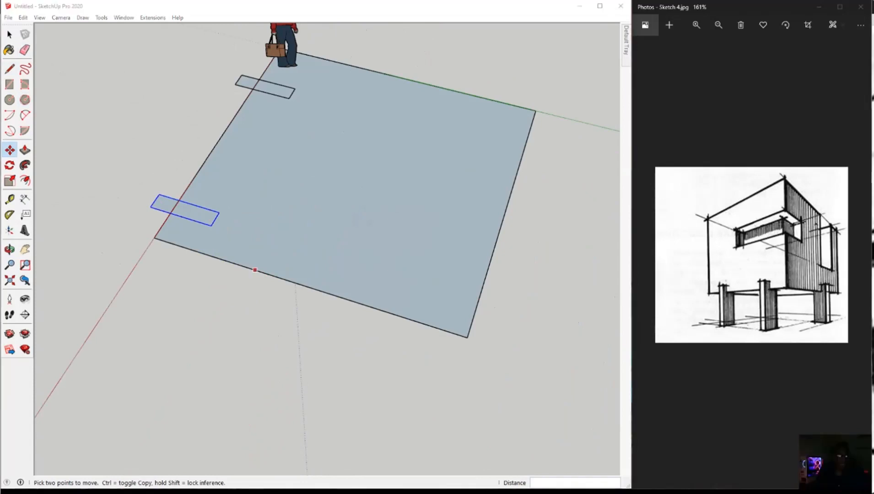
pyautogui.click(212, 227)
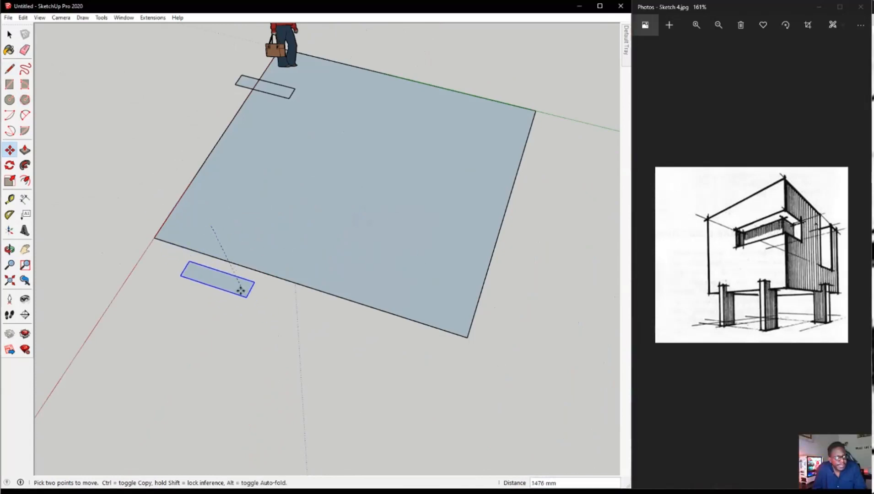
pyautogui.press('Escape')
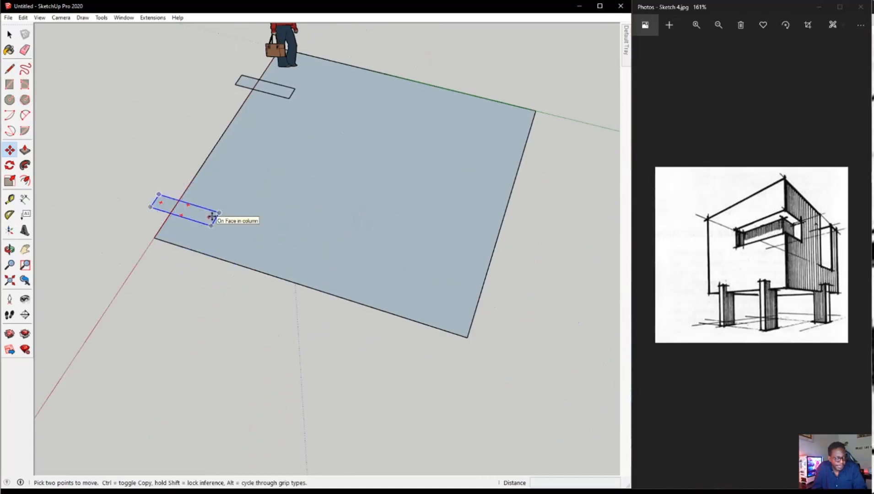
pyautogui.hotkey('ctrl', 'v')
pyautogui.click(232, 326)
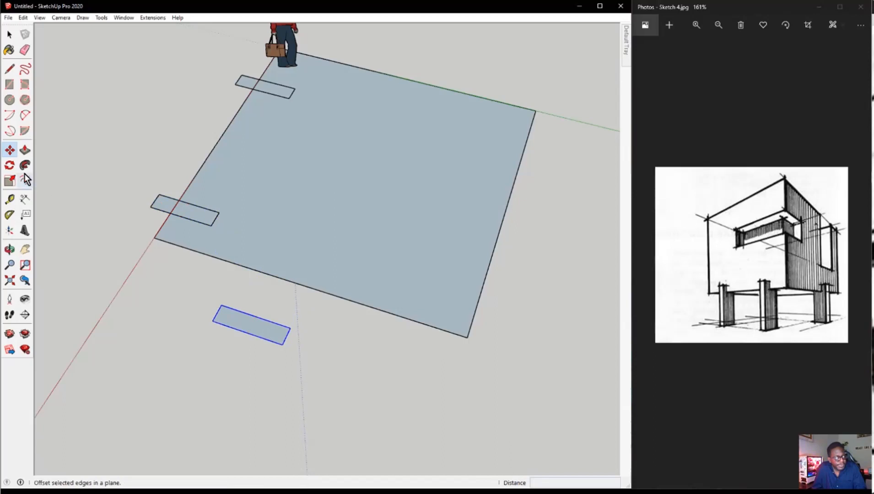
# - Rotate the loose column copy 90 degrees about its corner, perpendicular to the nearby base edge
pyautogui.click(4, 164)
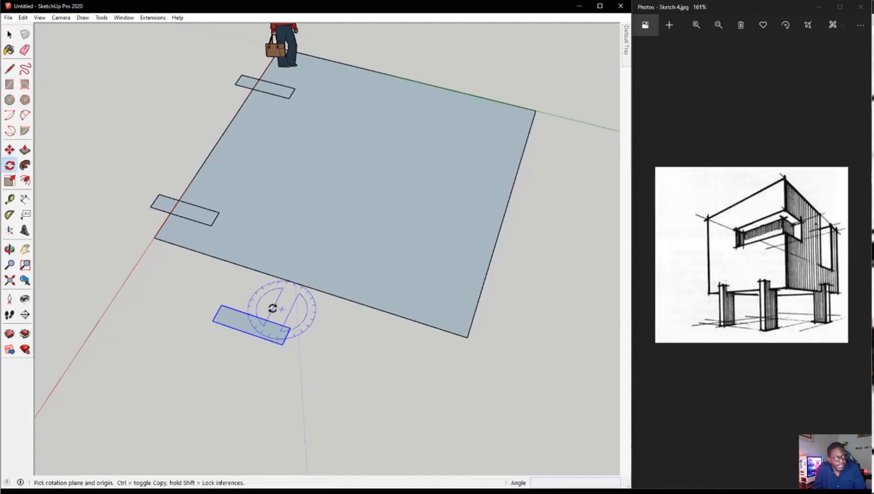
pyautogui.scroll(3, 259, 351)
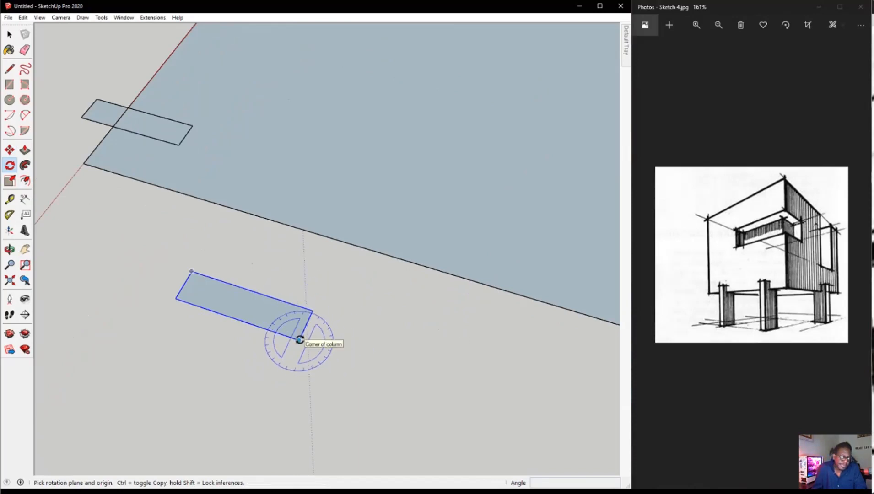
pyautogui.moveTo(299, 340); pyautogui.dragTo(180, 305)
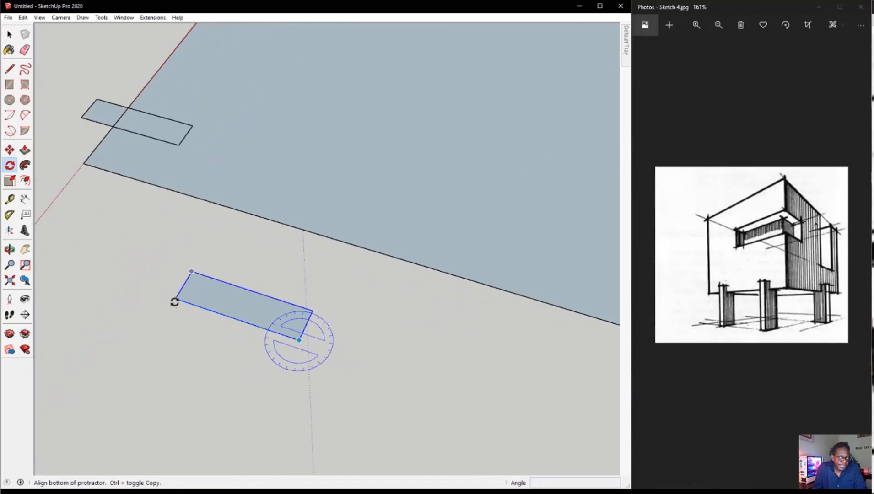
pyautogui.click(175, 301)
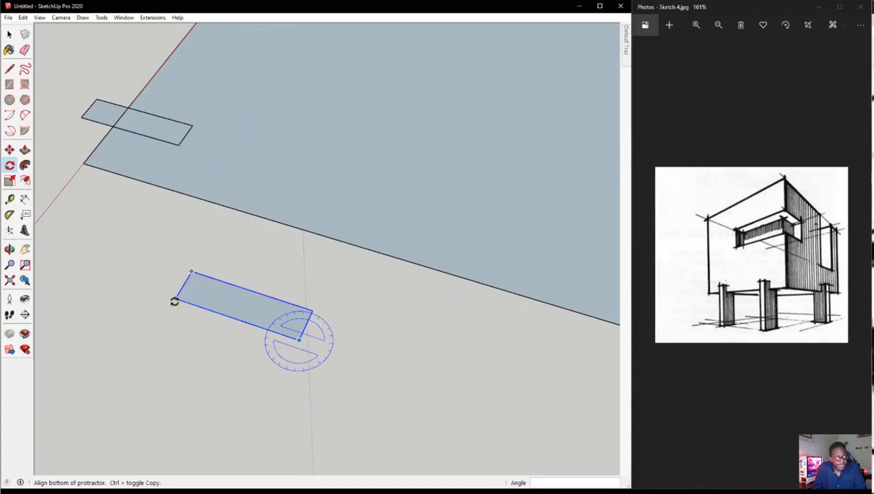
pyautogui.click(174, 301)
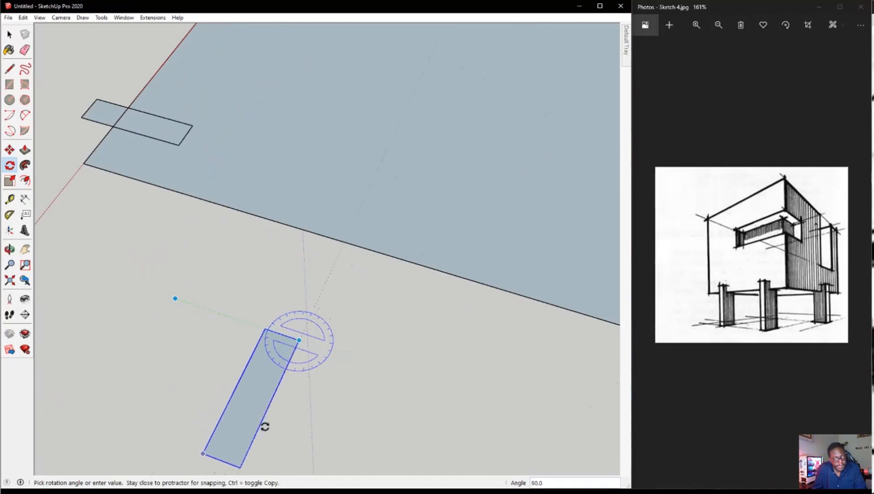
pyautogui.click(247, 443)
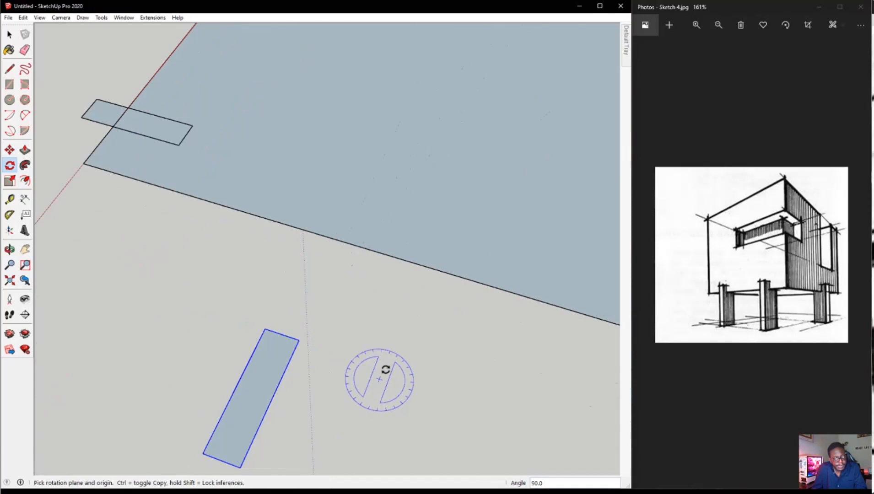
# - Move the rotated column about 1897 mm by its corner so it straddles the adjacent base edge
pyautogui.scroll(-2, 306, 298)
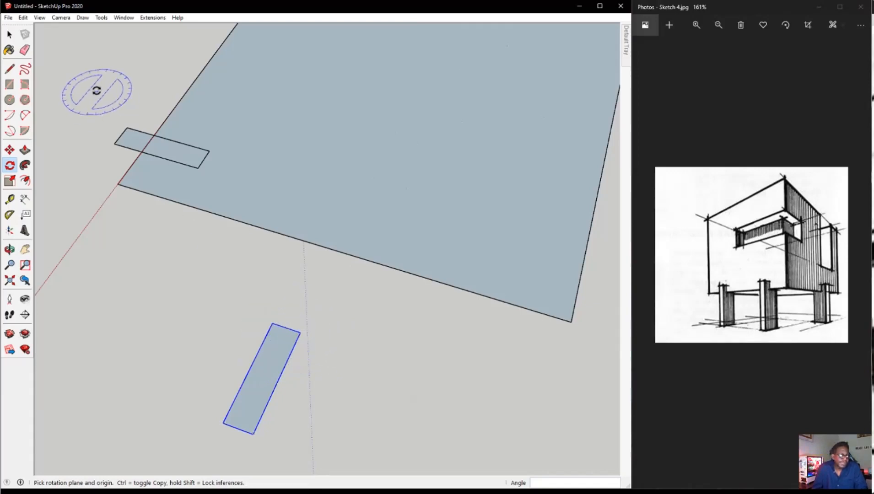
pyautogui.click(13, 151)
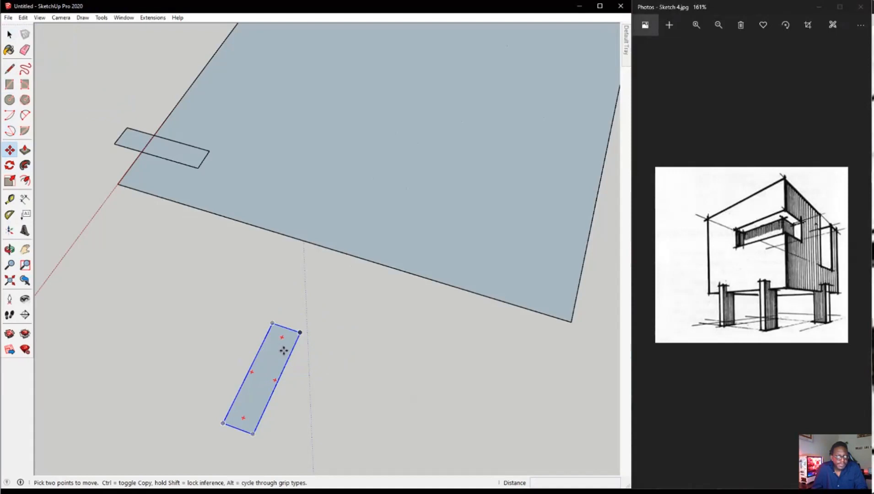
pyautogui.click(300, 333)
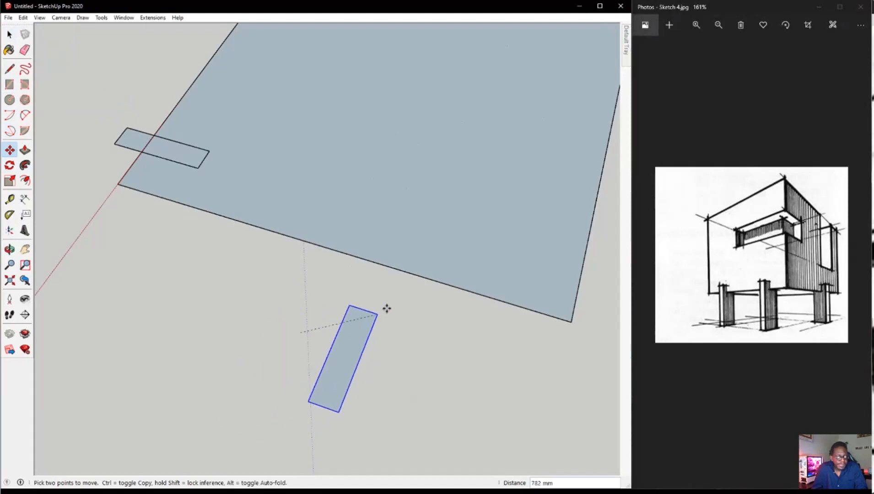
pyautogui.click(461, 253)
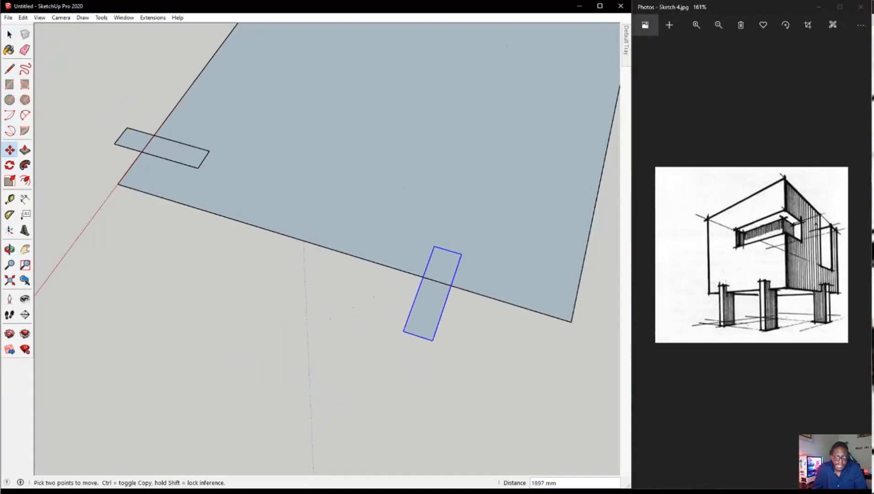
pyautogui.hotkey('ctrl', '2')
pyautogui.moveTo(435, 362)
pyautogui.mouseDown()
pyautogui.moveTo(499, 243)
pyautogui.moveTo(433, 365)
pyautogui.mouseUp()
pyautogui.moveTo(470, 338)
pyautogui.mouseDown()
pyautogui.moveTo(433, 361)
pyautogui.moveTo(637, 393)
pyautogui.moveTo(807, 348)
pyautogui.moveTo(811, 321)
pyautogui.moveTo(815, 334)
pyautogui.mouseUp()
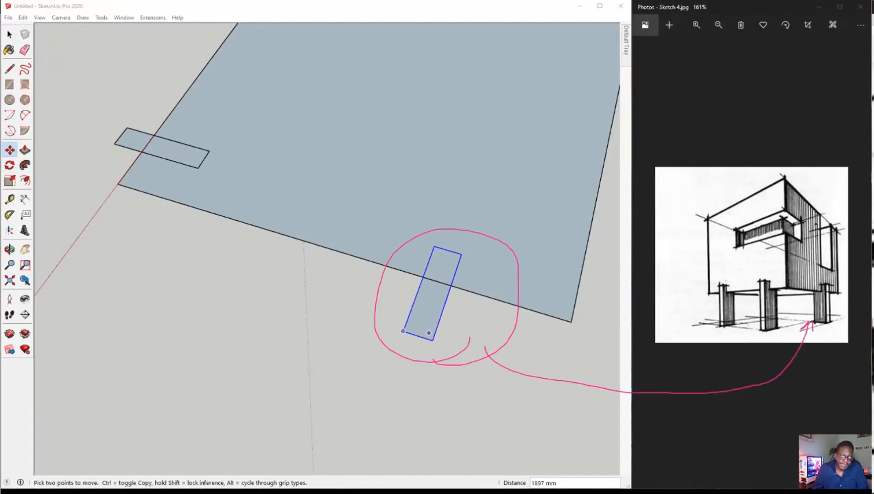
pyautogui.press('Escape')
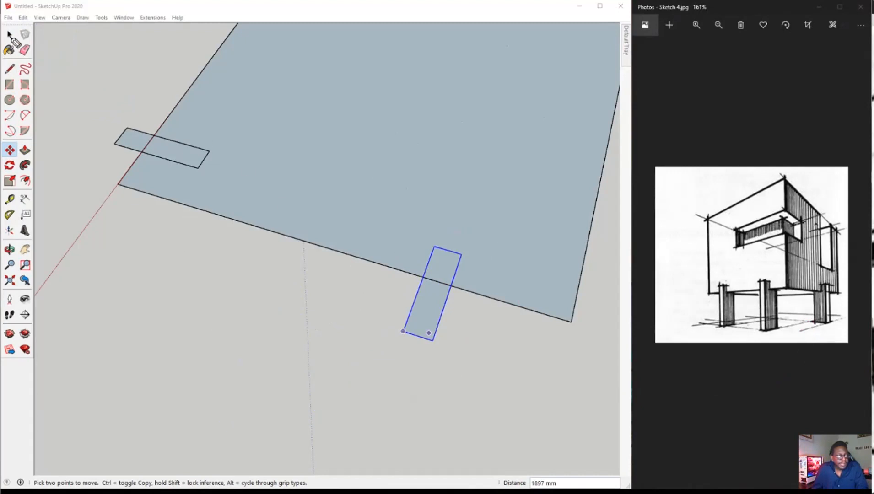
pyautogui.press('ctrl')
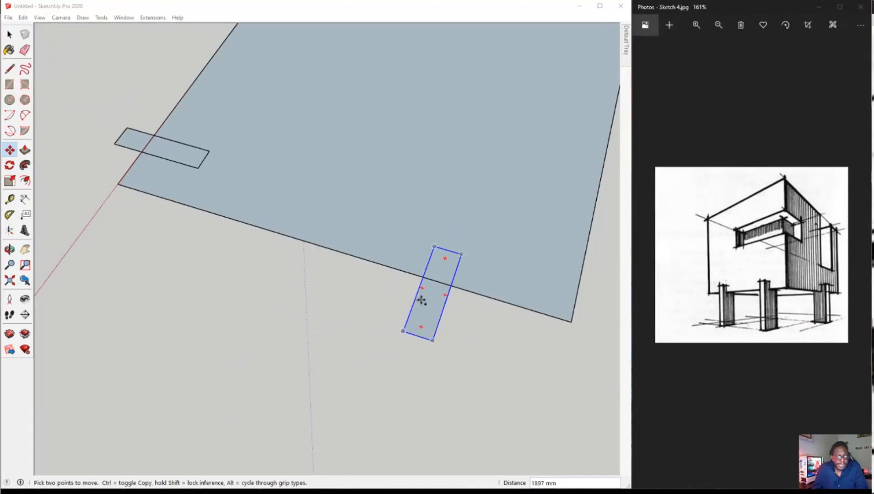
pyautogui.click(420, 299)
pyautogui.press('Escape')
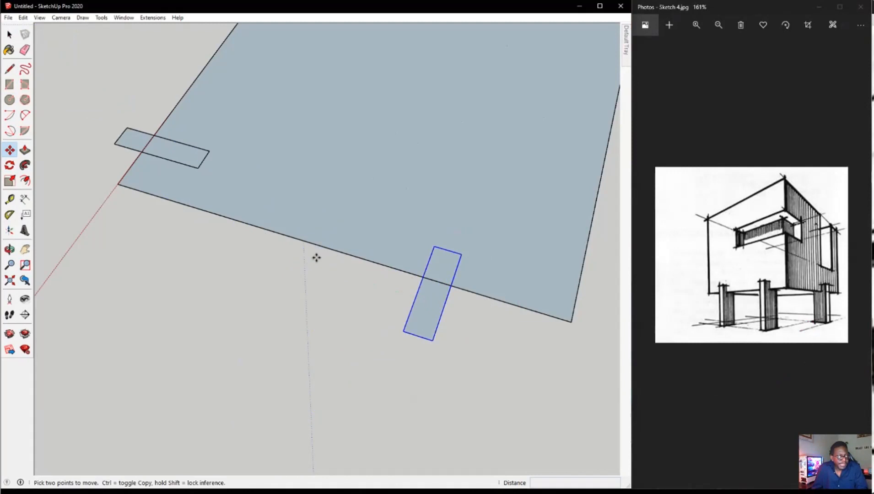
# - Switch to selecting and open the Entity Info for the column component
pyautogui.click(8, 34)
pyautogui.click(150, 148)
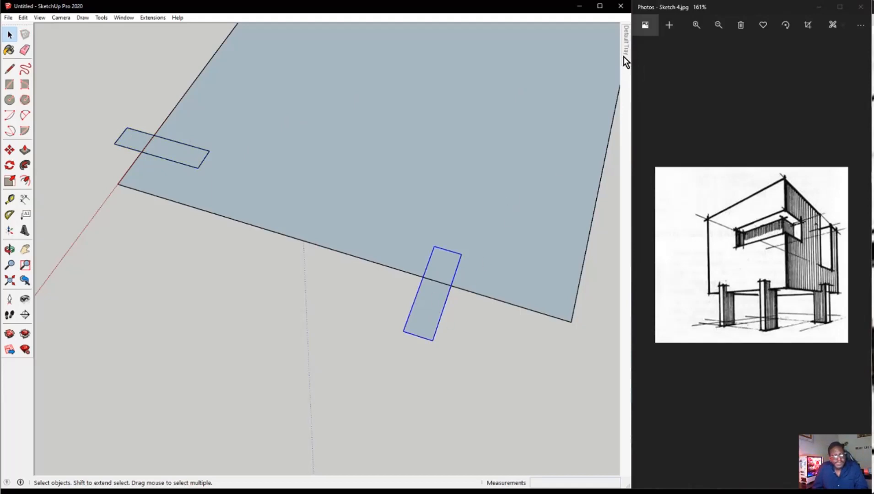
pyautogui.moveTo(625, 51)
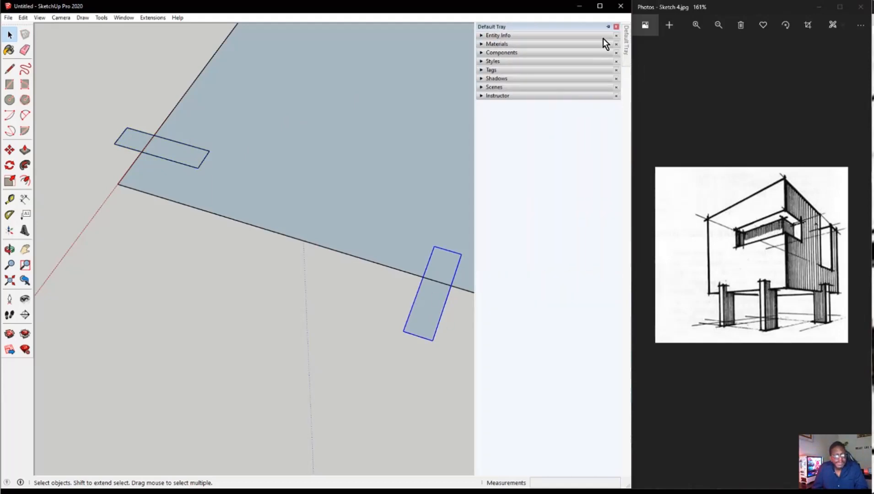
pyautogui.click(483, 37)
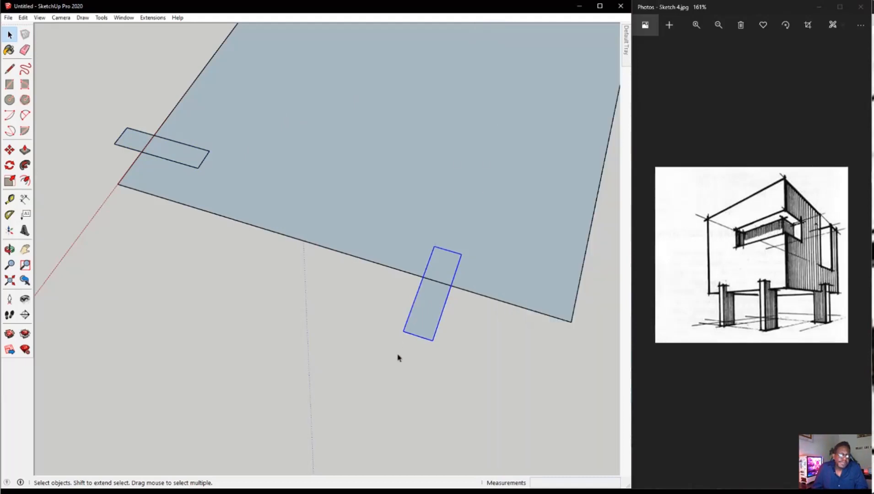
# - Review the column component's Entity Info, then deselect it by selecting the base face
pyautogui.moveTo(626, 36)
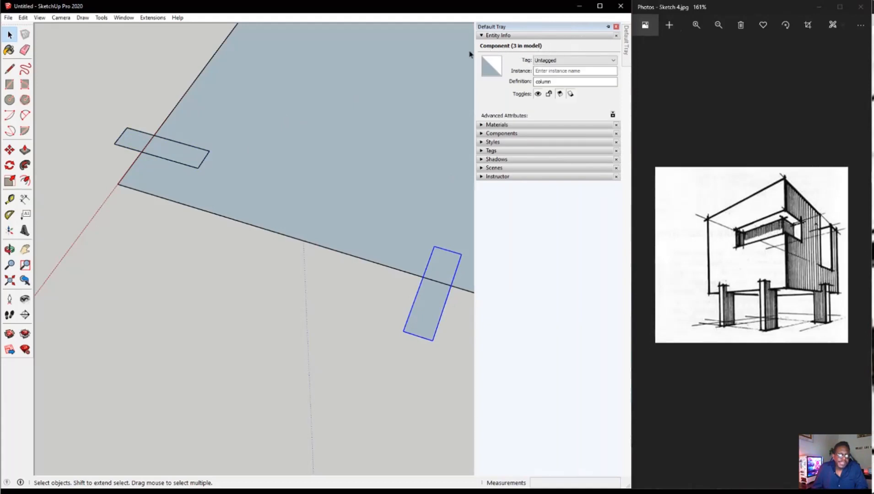
pyautogui.click(407, 150)
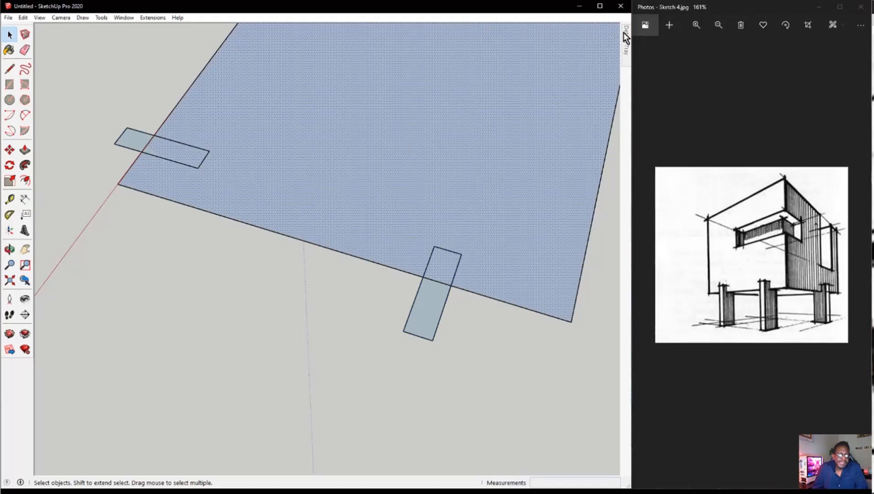
pyautogui.moveTo(626, 37)
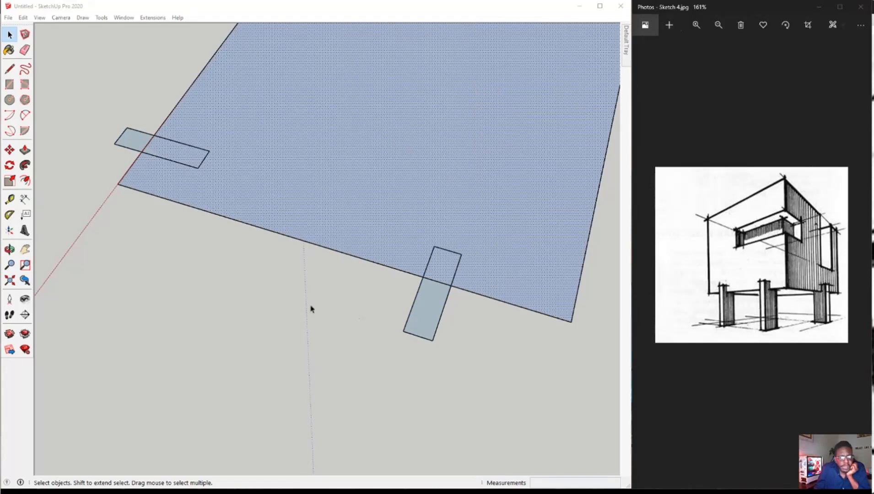
# - Select both columns straddling the base edge that runs along the red axis
pyautogui.scroll(-1, 271, 304)
pyautogui.scroll(-1, 271, 305)
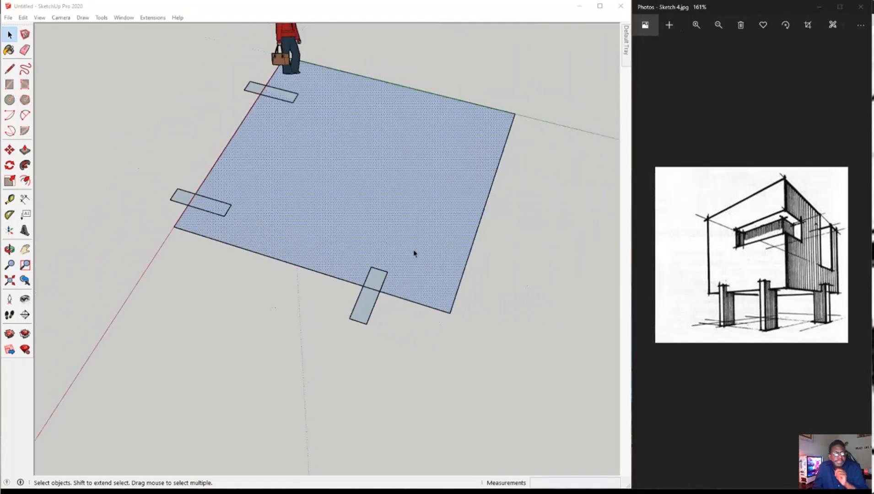
pyautogui.scroll(1, 371, 180)
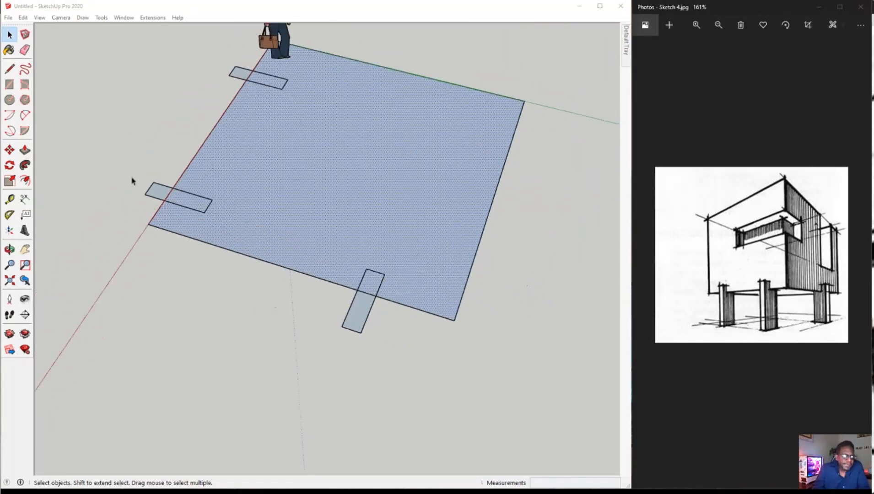
pyautogui.scroll(1, 132, 181)
pyautogui.click(162, 192)
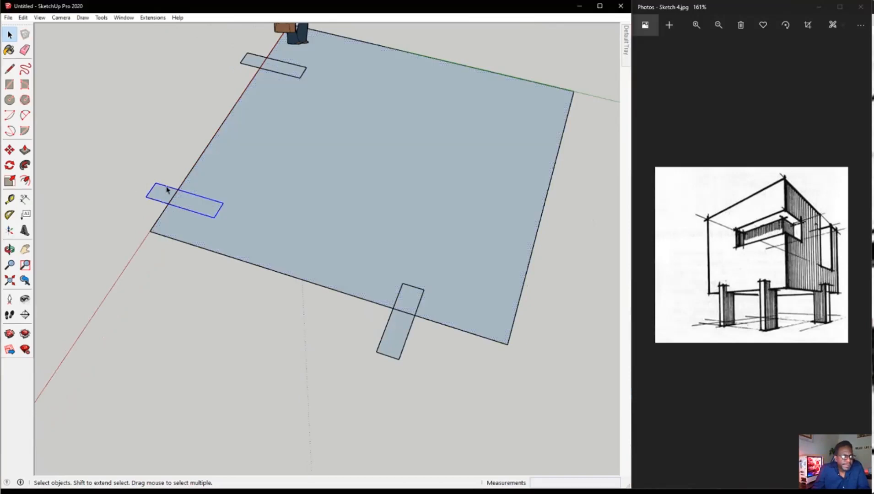
pyautogui.keyDown('shift'); pyautogui.click(253, 61); pyautogui.keyUp('shift')
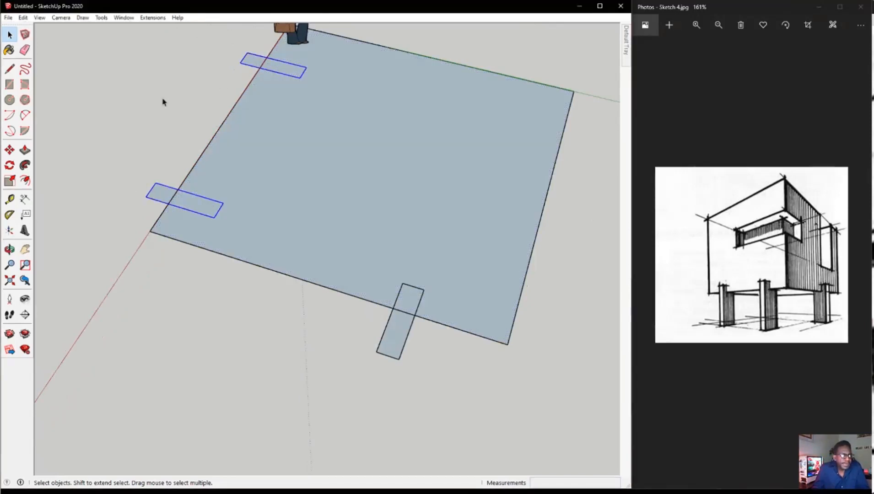
pyautogui.click(10, 150)
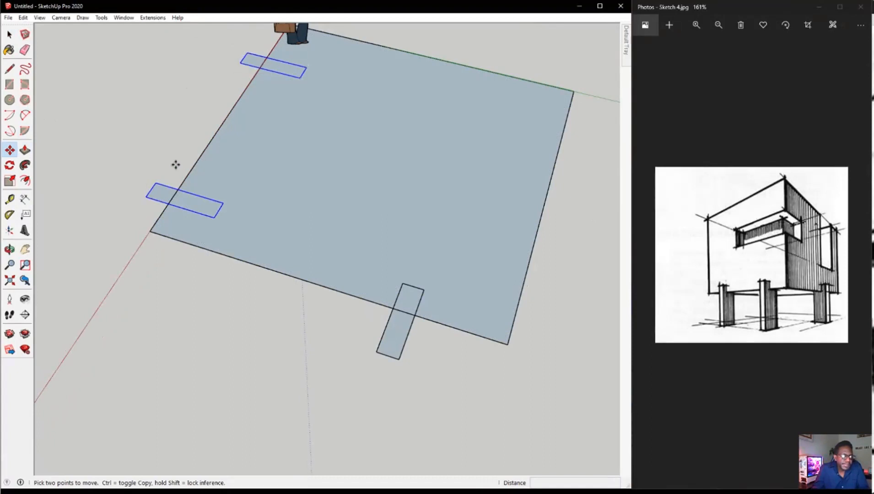
pyautogui.click(10, 35)
pyautogui.click(153, 161)
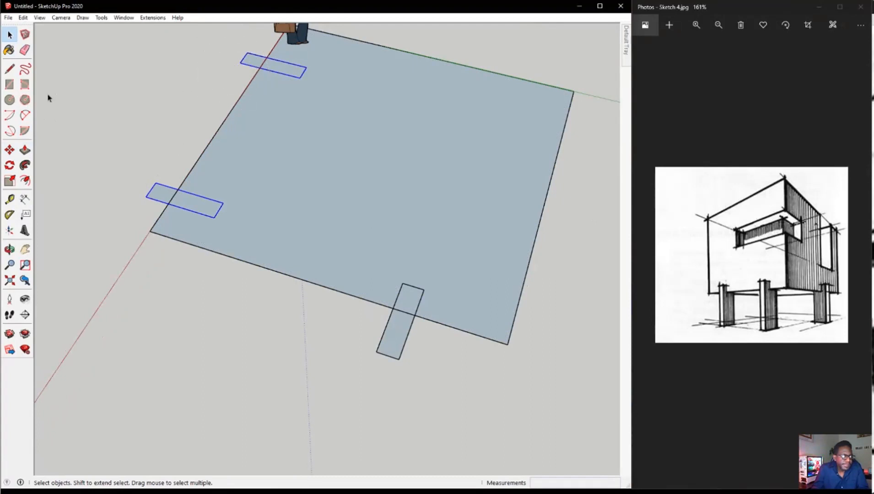
pyautogui.click(9, 150)
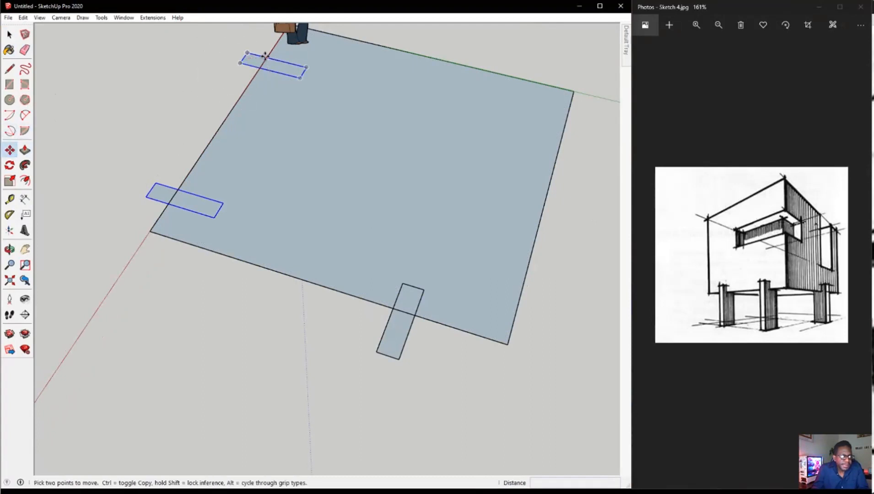
pyautogui.click(265, 55)
pyautogui.press('Escape')
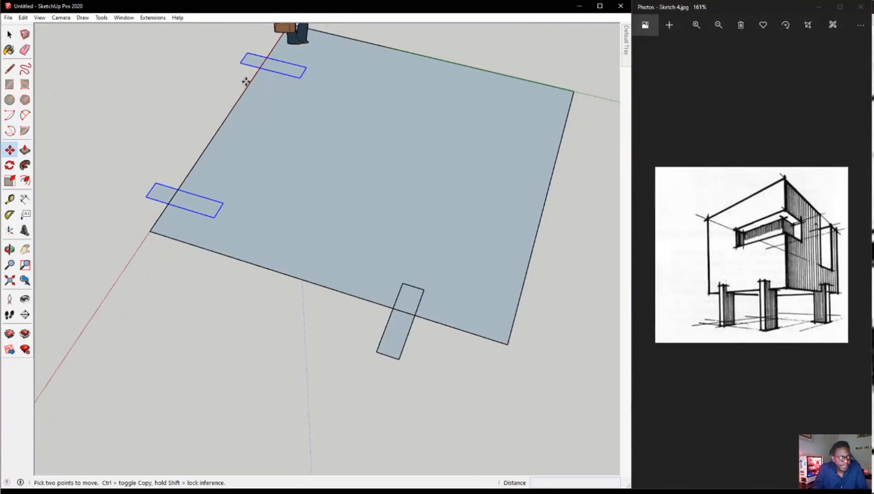
# - Copy the two selected columns and paste the pair so they straddle the opposite edge of the base
pyautogui.hotkey('ctrl', 'c')
pyautogui.hotkey('ctrl', 'v')
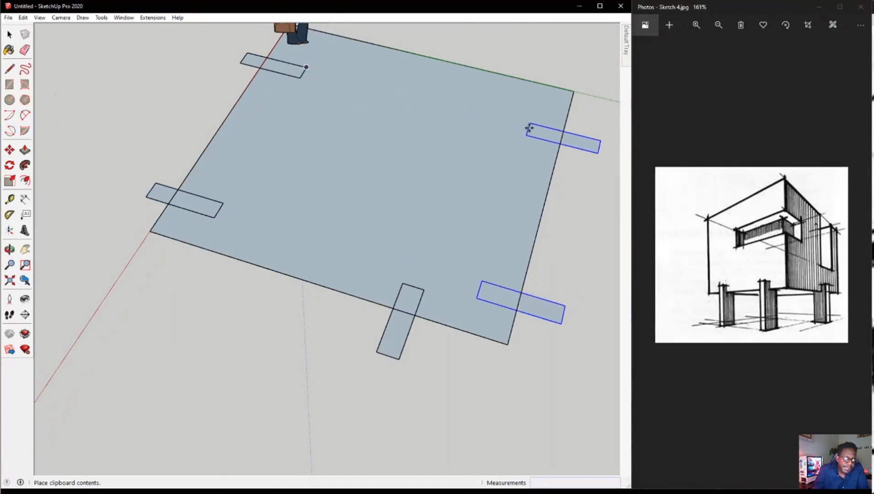
pyautogui.click(531, 125)
pyautogui.press('m')
pyautogui.scroll(-2, 270, 199)
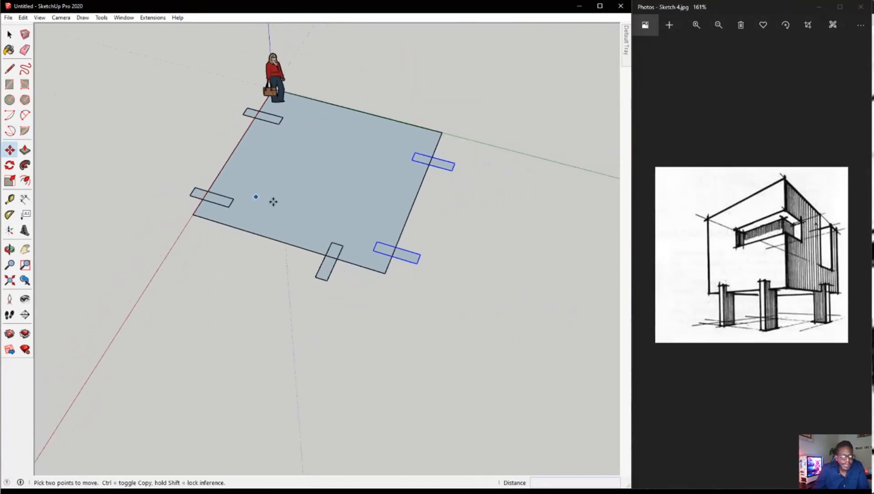
pyautogui.scroll(3, 318, 249)
pyautogui.scroll(-2, 289, 261)
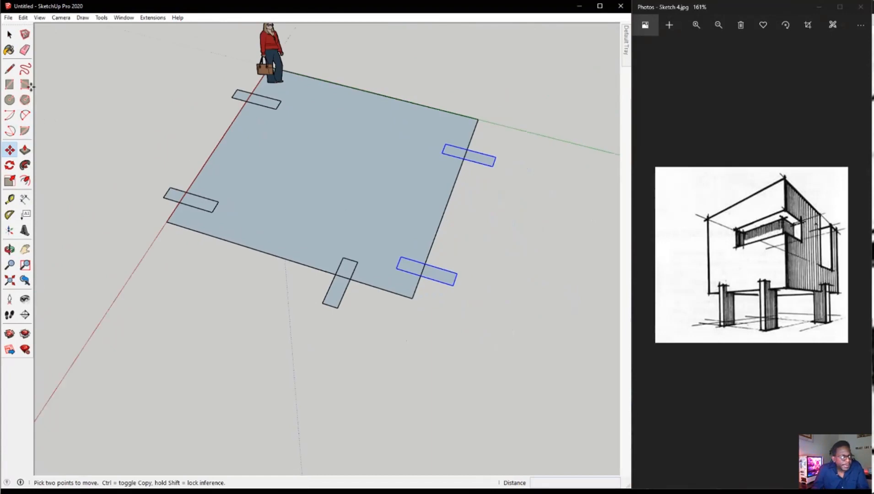
# - Copy the single perpendicular column and paste it across the opposite base edge, along the green axis
pyautogui.click(9, 35)
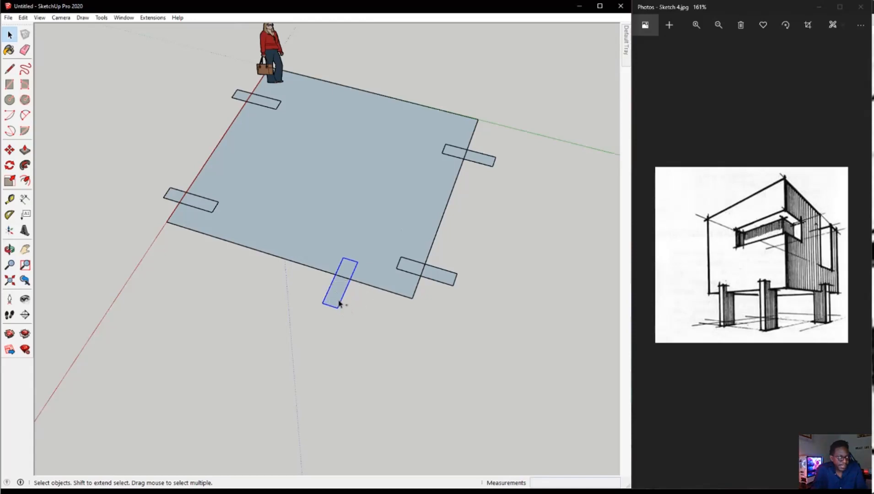
pyautogui.hotkey('ctrl', 'c')
pyautogui.hotkey('ctrl', 'v')
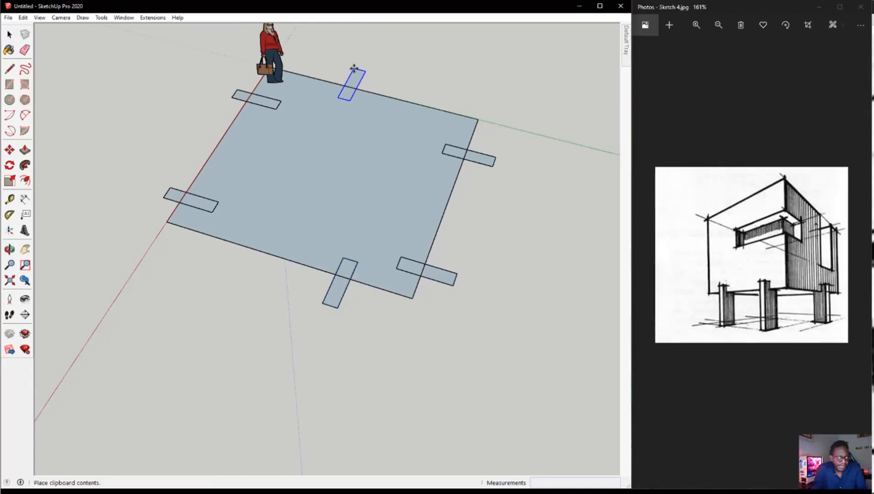
pyautogui.click(354, 70)
pyautogui.press('m')
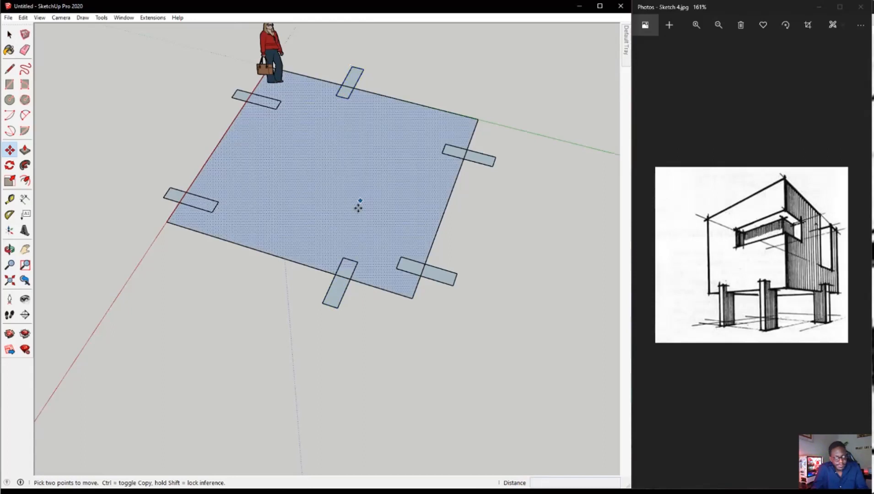
# - Open the column component nearest the scale figure, on the red-axis edge, for editing
pyautogui.moveTo(266, 191); pyautogui.dragTo(457, 131, button='middle')
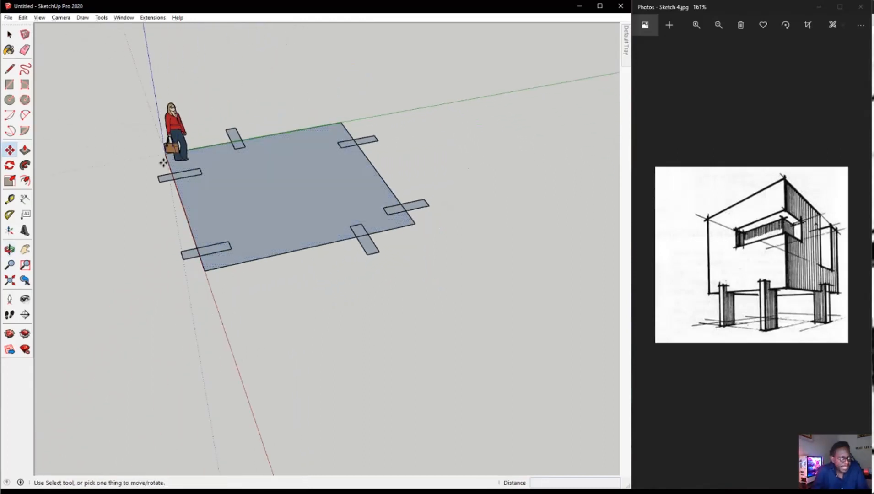
pyautogui.scroll(3, 160, 162)
pyautogui.click(10, 35)
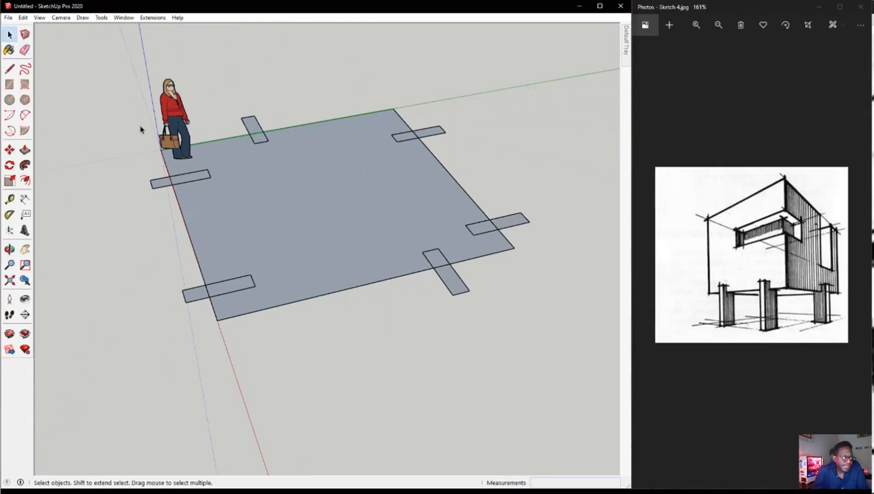
pyautogui.doubleClick(160, 188)
pyautogui.scroll(2, 148, 180)
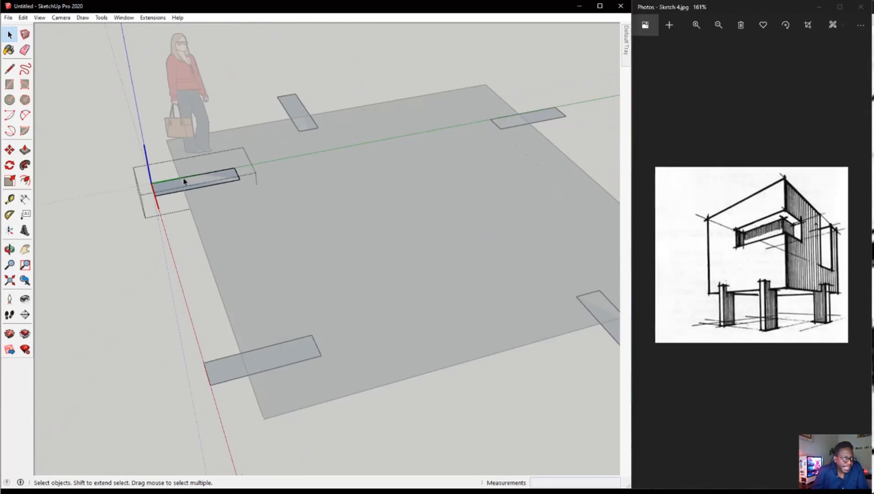
# - Push/Pull the column's face up about 2268 mm and leave the component
pyautogui.click(26, 151)
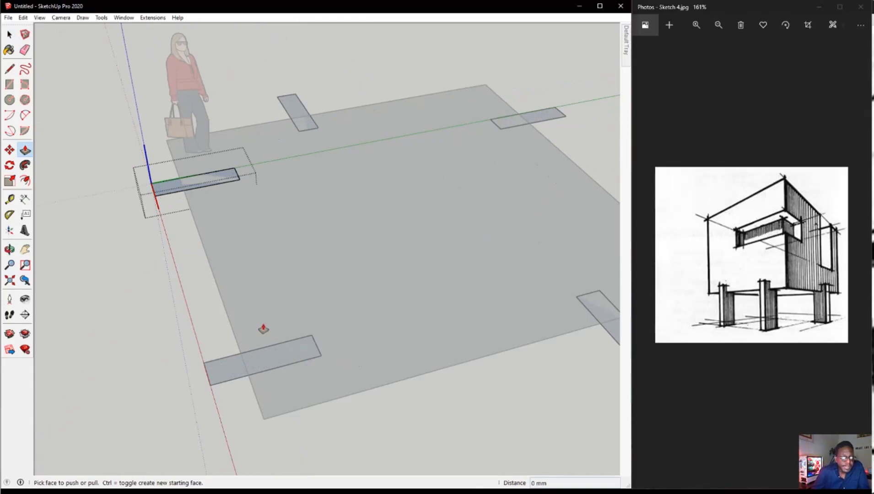
pyautogui.click(169, 189)
pyautogui.scroll(-2, 206, 164)
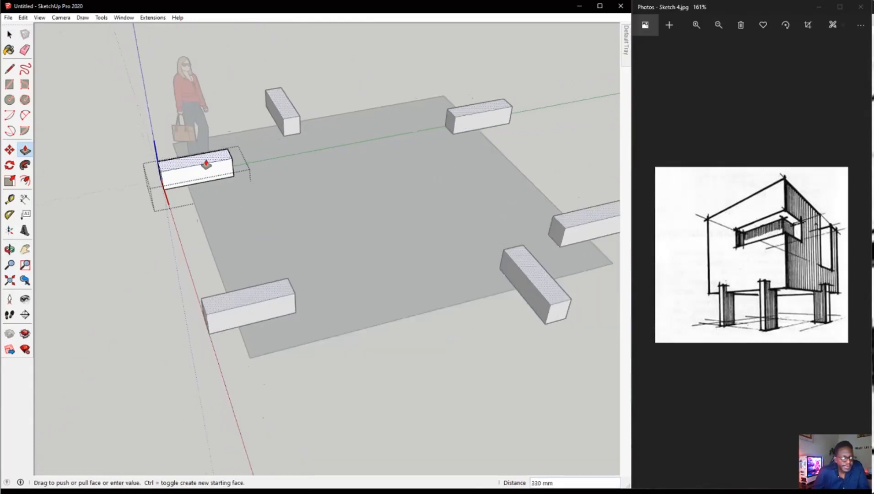
pyautogui.scroll(-3, 206, 165)
pyautogui.moveTo(170, 124); pyautogui.dragTo(643, 34, button='middle')
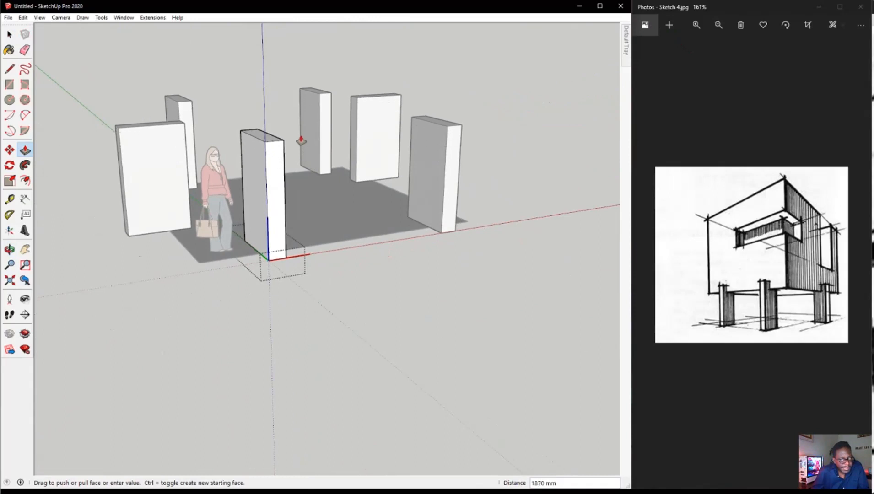
pyautogui.click(298, 115)
pyautogui.moveTo(403, 138); pyautogui.dragTo(33, 69, button='middle')
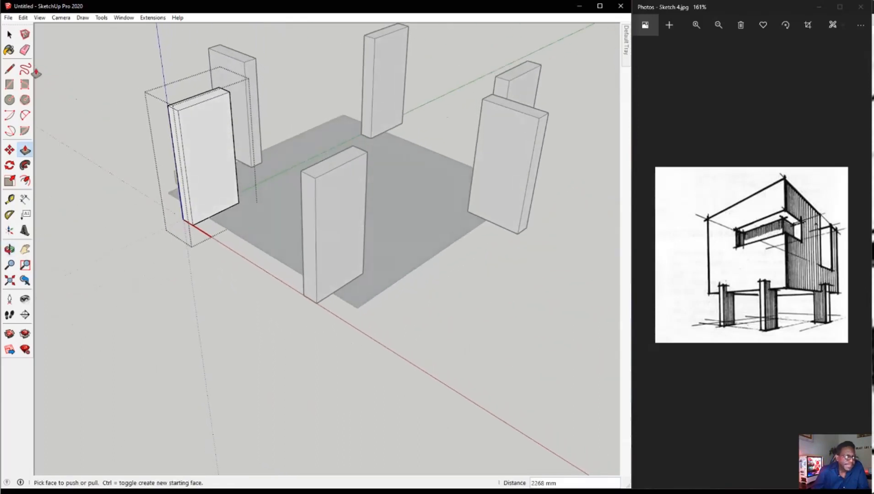
pyautogui.click(9, 34)
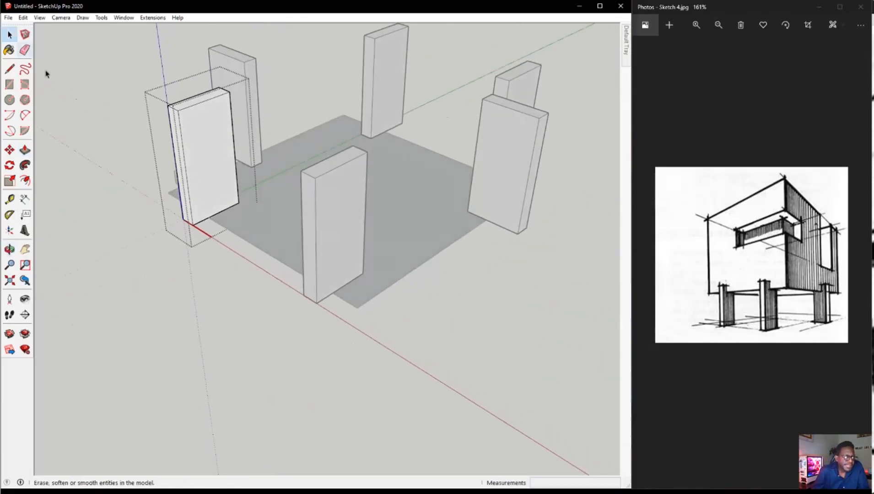
pyautogui.click(107, 133)
# - Select the flat base among the raised columns, removing the scale figure from the selection
pyautogui.scroll(-5, 299, 317)
pyautogui.moveTo(343, 256); pyautogui.dragTo(303, 229, button='middle')
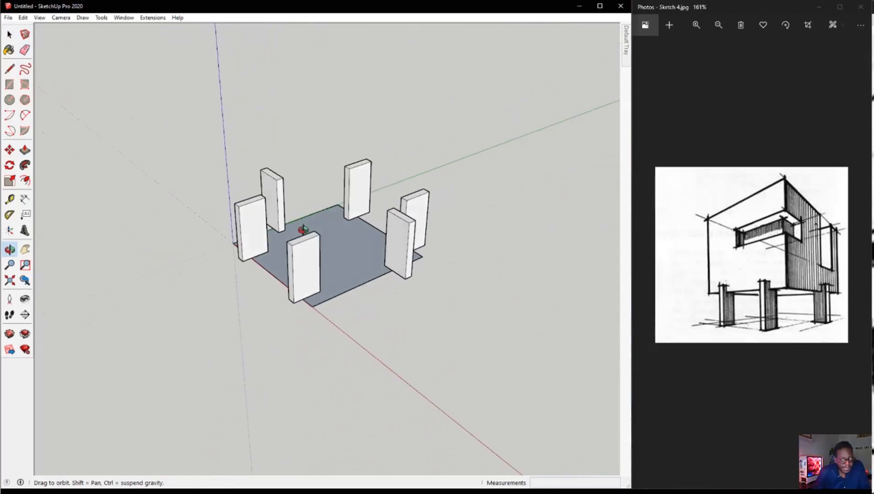
pyautogui.scroll(4, 403, 247)
pyautogui.moveTo(337, 288)
pyautogui.mouseDown(button='middle')
pyautogui.moveTo(316, 235)
pyautogui.moveTo(359, 170)
pyautogui.moveTo(388, 211)
pyautogui.moveTo(280, 338)
pyautogui.mouseUp(button='middle')
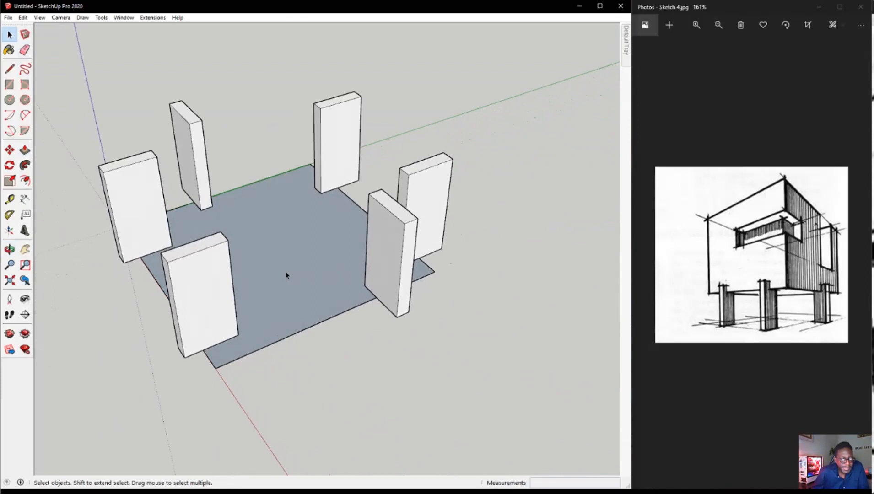
pyautogui.moveTo(297, 307)
pyautogui.mouseDown(button='middle')
pyautogui.moveTo(351, 289)
pyautogui.moveTo(526, 267)
pyautogui.moveTo(425, 271)
pyautogui.moveTo(576, 260)
pyautogui.moveTo(542, 252)
pyautogui.moveTo(579, 246)
pyautogui.moveTo(392, 260)
pyautogui.mouseUp(button='middle')
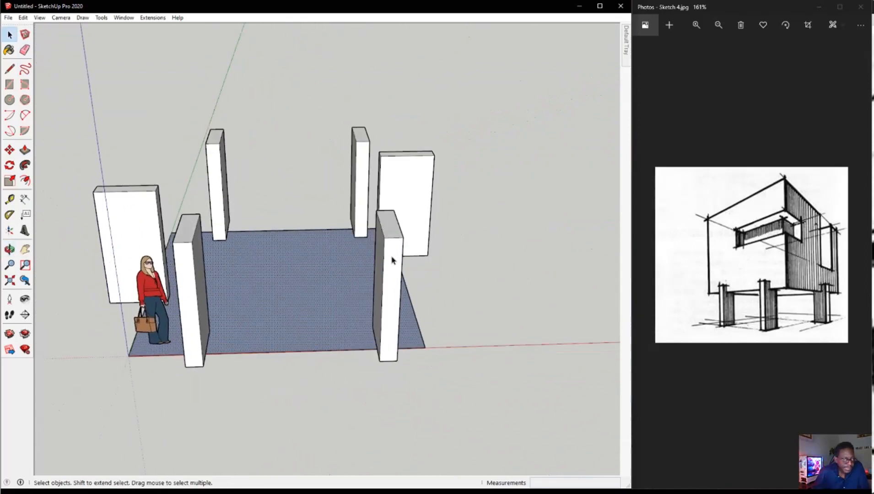
pyautogui.scroll(-3, 391, 261)
pyautogui.moveTo(111, 225); pyautogui.dragTo(487, 373)
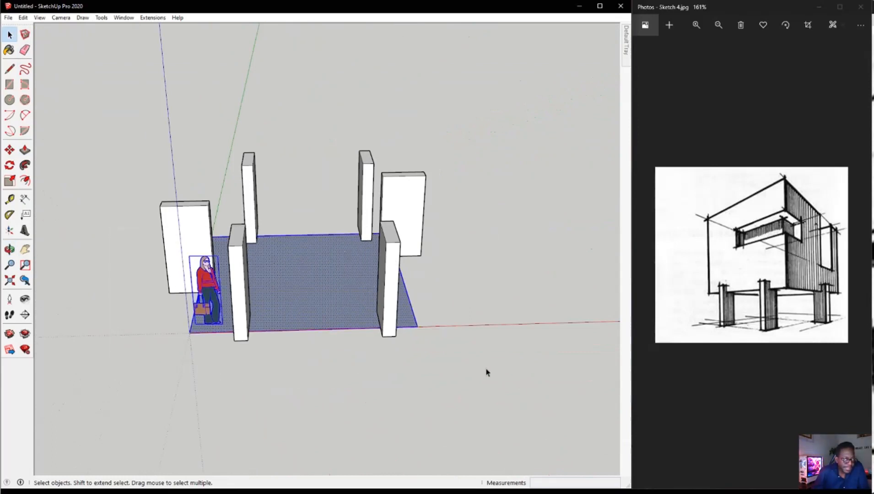
pyautogui.keyDown('shift'); pyautogui.click(206, 293); pyautogui.keyUp('shift')
# - Reselect the flat base face together with its edges, leaving the surrounding columns unselected
pyautogui.moveTo(294, 326); pyautogui.dragTo(47, 284, button='middle')
pyautogui.moveTo(301, 288); pyautogui.dragTo(360, 397, button='middle')
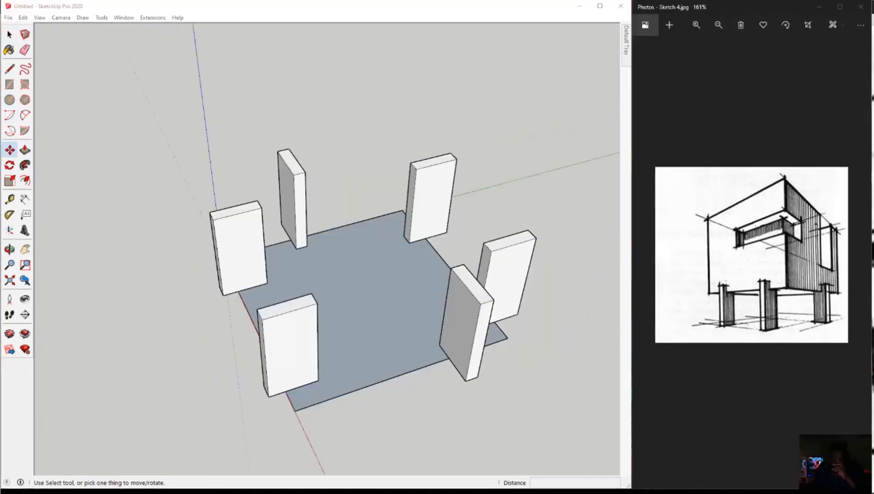
pyautogui.moveTo(361, 260); pyautogui.dragTo(367, 166, button='middle')
pyautogui.moveTo(524, 107); pyautogui.dragTo(618, 86, button='middle')
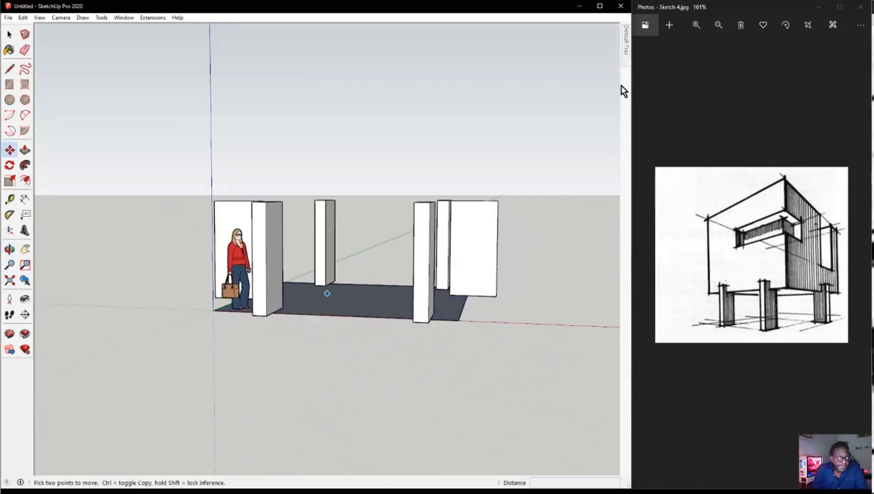
pyautogui.moveTo(278, 255); pyautogui.dragTo(358, 236, button='middle')
pyautogui.moveTo(271, 190); pyautogui.dragTo(246, 189, button='middle')
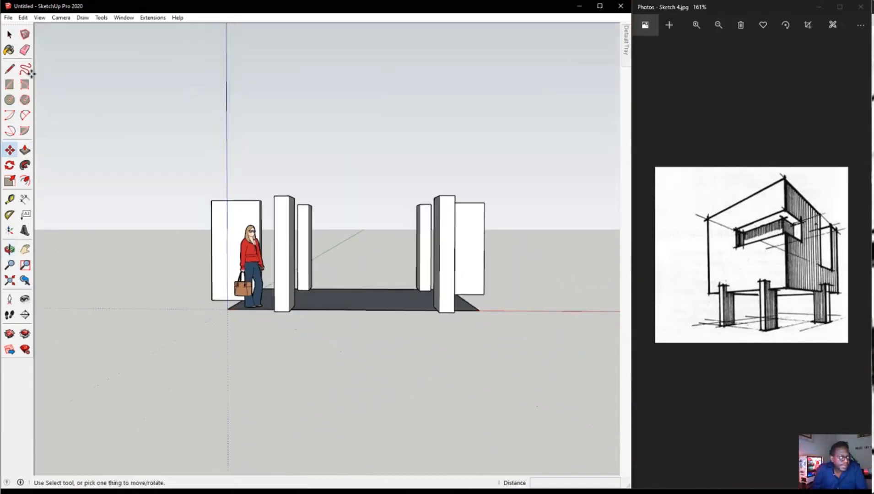
pyautogui.click(10, 35)
pyautogui.moveTo(172, 273); pyautogui.dragTo(497, 337)
pyautogui.moveTo(441, 314)
pyautogui.mouseDown(button='middle')
pyautogui.moveTo(328, 327)
pyautogui.moveTo(205, 396)
pyautogui.moveTo(111, 425)
pyautogui.moveTo(83, 417)
pyautogui.moveTo(103, 410)
pyautogui.mouseUp(button='middle')
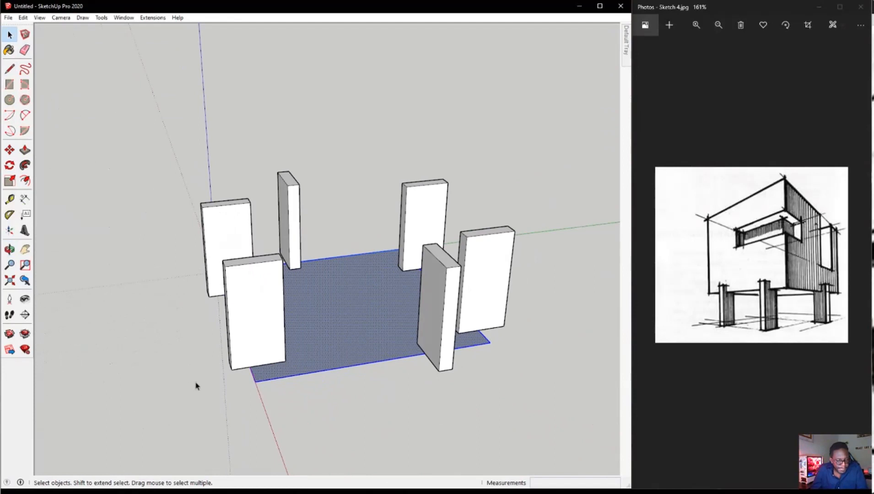
# - Copy the selected base straight up along the blue axis to slightly below the tops of the columns
pyautogui.moveTo(249, 360); pyautogui.dragTo(308, 301, button='middle')
pyautogui.click(10, 151)
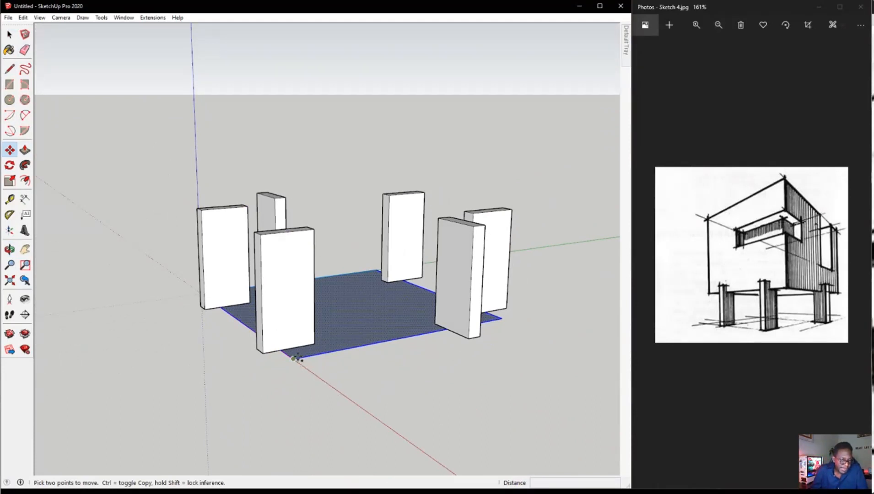
pyautogui.click(293, 359)
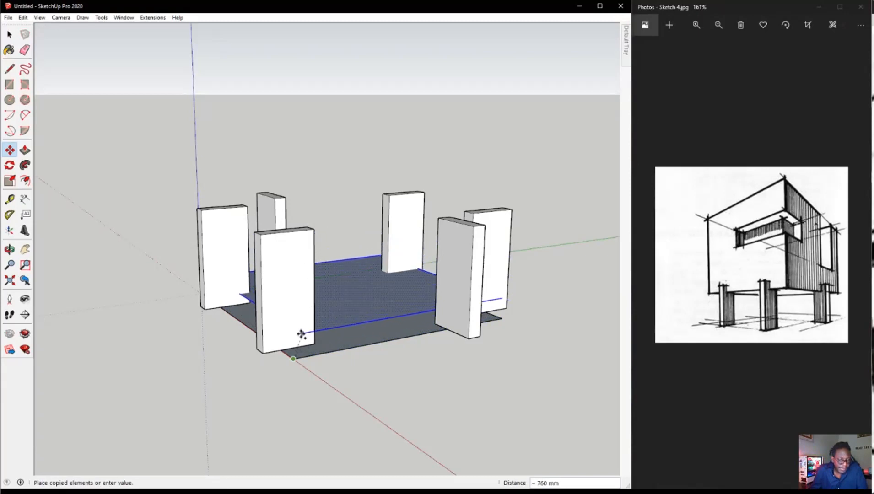
pyautogui.moveTo(286, 336); pyautogui.dragTo(248, 268, button='middle')
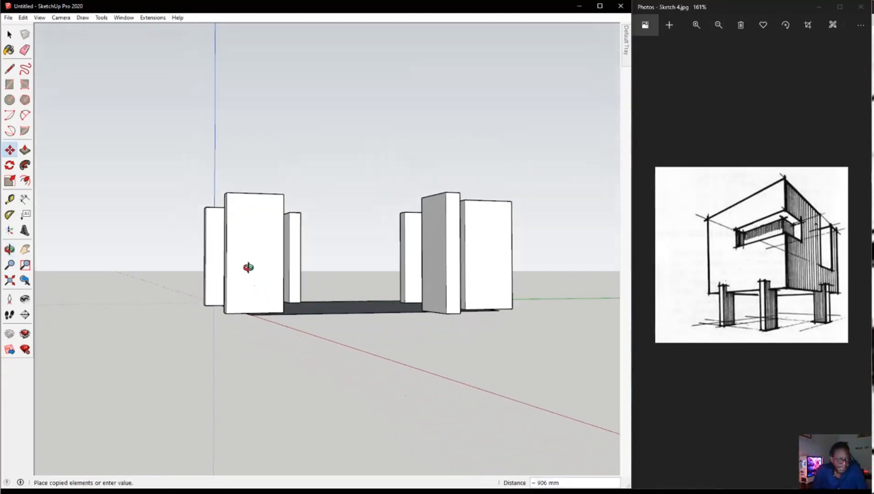
pyautogui.press('ctrl')
pyautogui.click(251, 315)
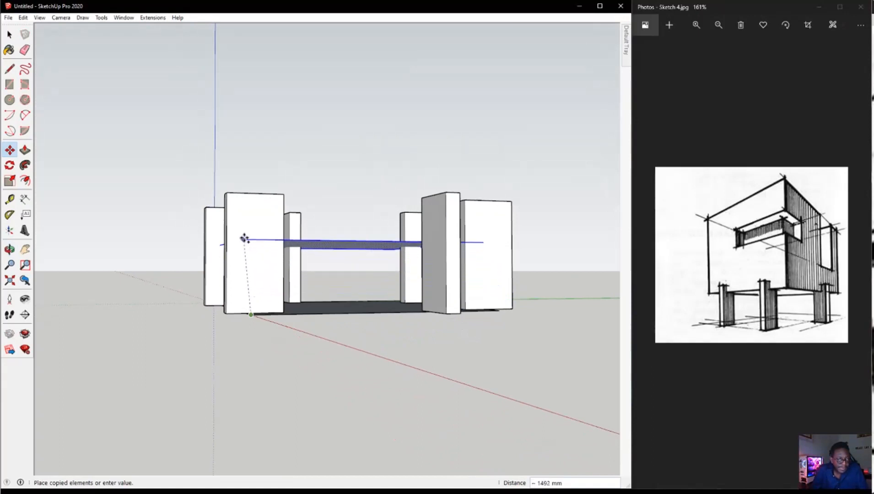
pyautogui.click(250, 209)
pyautogui.moveTo(271, 206); pyautogui.dragTo(407, 337, button='middle')
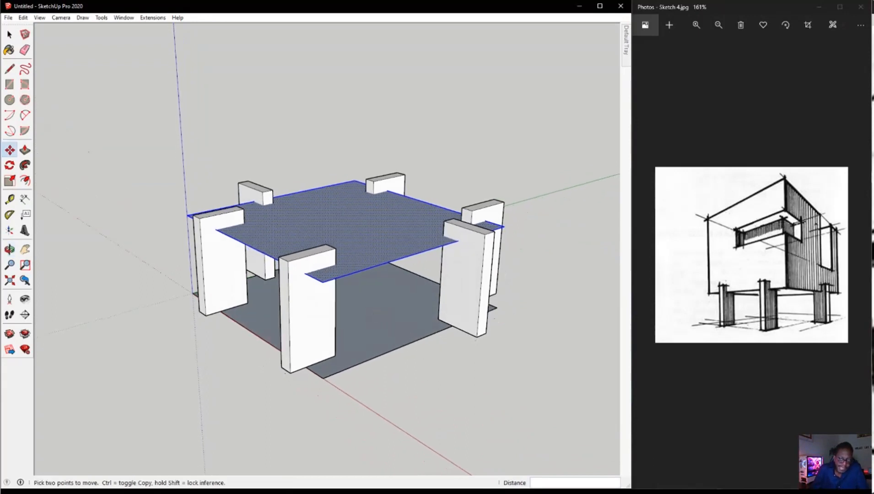
pyautogui.moveTo(414, 259); pyautogui.dragTo(555, 381)
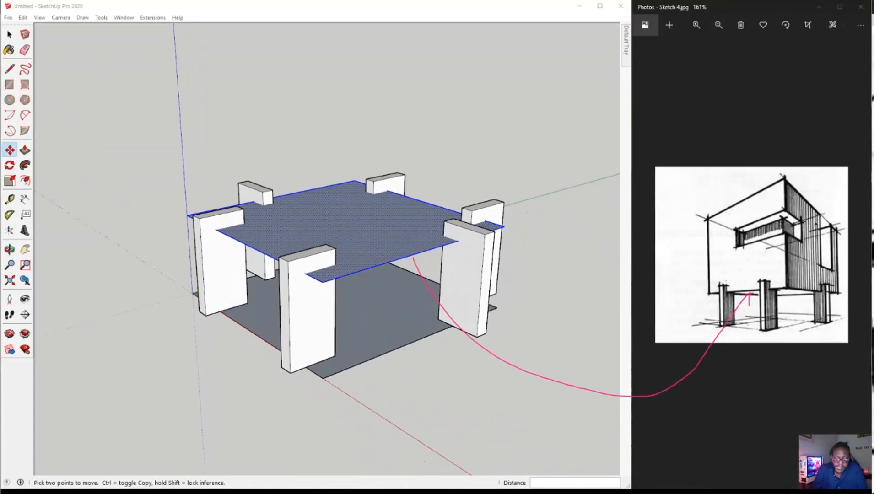
pyautogui.press('e')
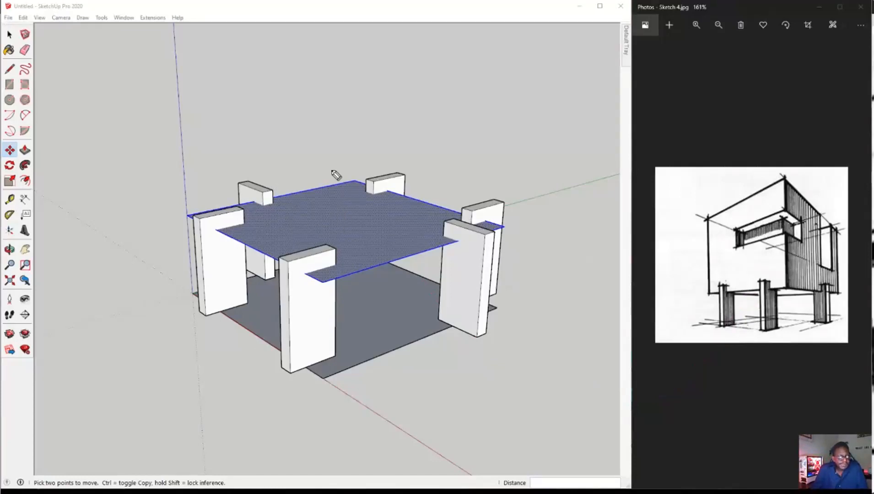
# - Push/Pull the raised copy of the base upward about 5048 mm to form the box
pyautogui.moveTo(329, 247); pyautogui.dragTo(342, 287, button='middle')
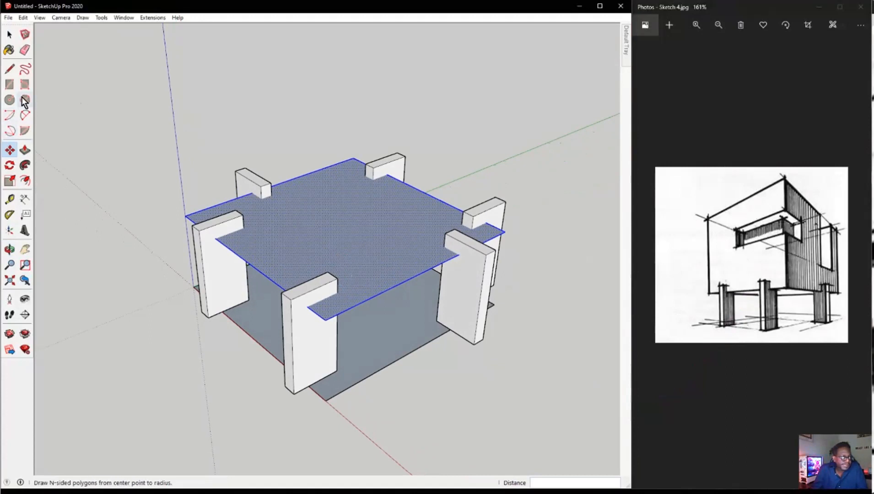
pyautogui.click(25, 150)
pyautogui.click(366, 244)
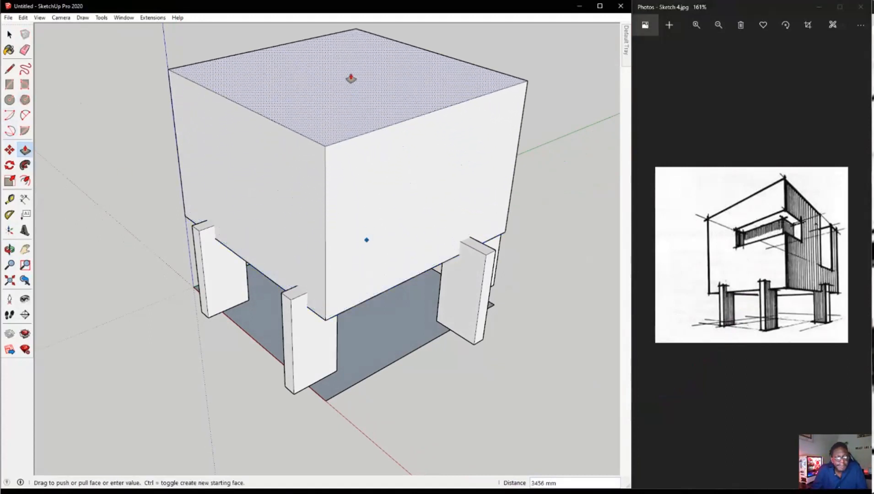
pyautogui.click(368, 158)
pyautogui.moveTo(370, 142); pyautogui.dragTo(372, 186, button='middle')
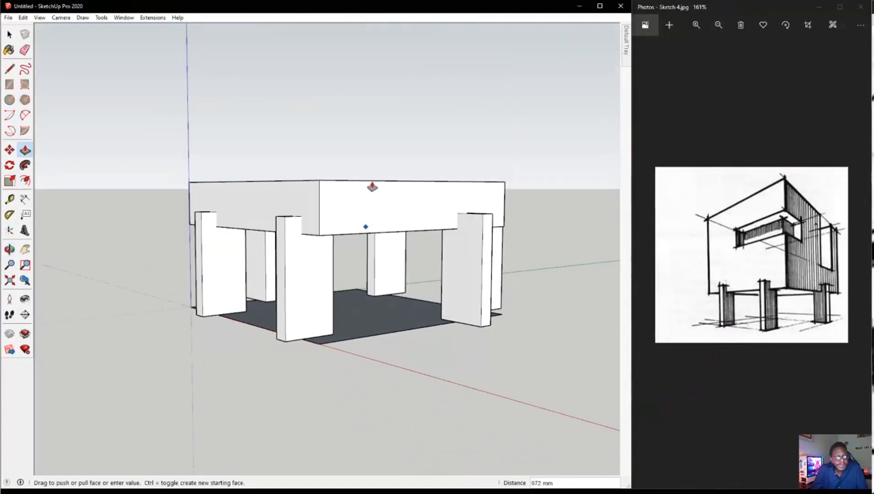
pyautogui.scroll(-3, 372, 187)
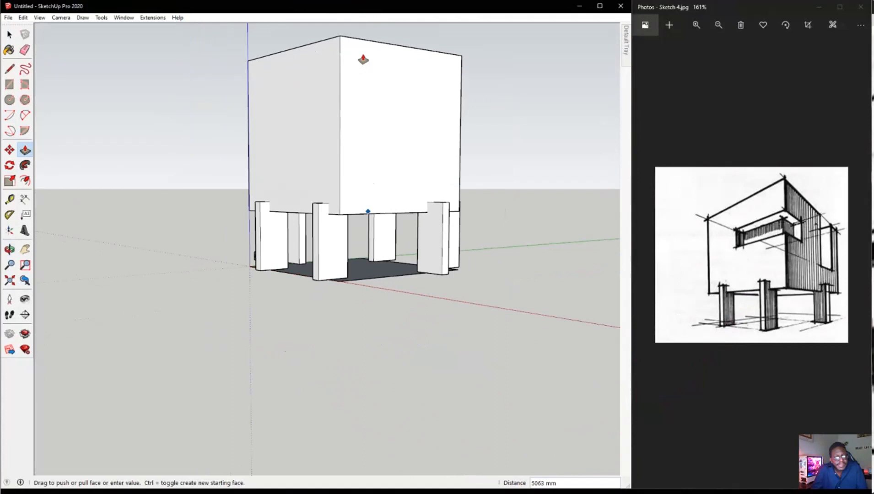
pyautogui.click(362, 59)
# - Examine the box on its columns from low corner angles, comparing its proportions with the reference sketch
pyautogui.moveTo(423, 124); pyautogui.dragTo(806, 247, button='middle')
pyautogui.scroll(3, 436, 137)
pyautogui.scroll(-3, 430, 137)
pyautogui.press('p')
pyautogui.press('p')
pyautogui.moveTo(444, 250); pyautogui.dragTo(113, 227, button='middle')
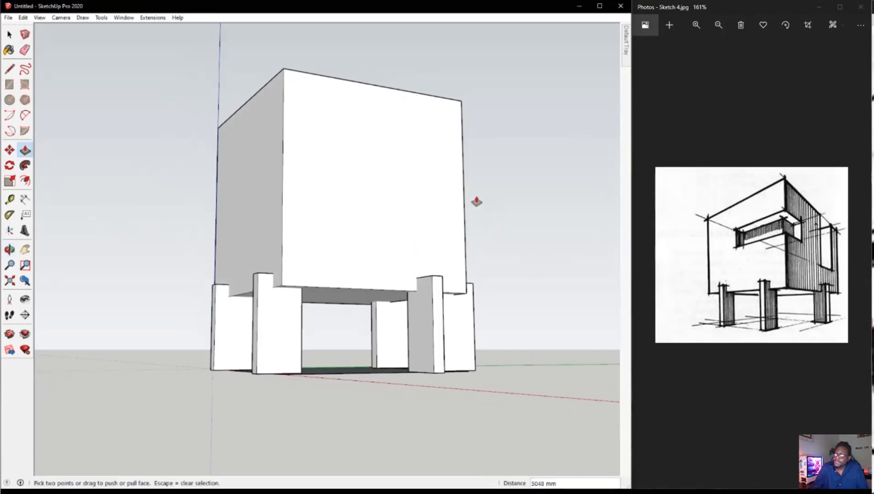
pyautogui.moveTo(201, 193); pyautogui.dragTo(226, 168, button='middle')
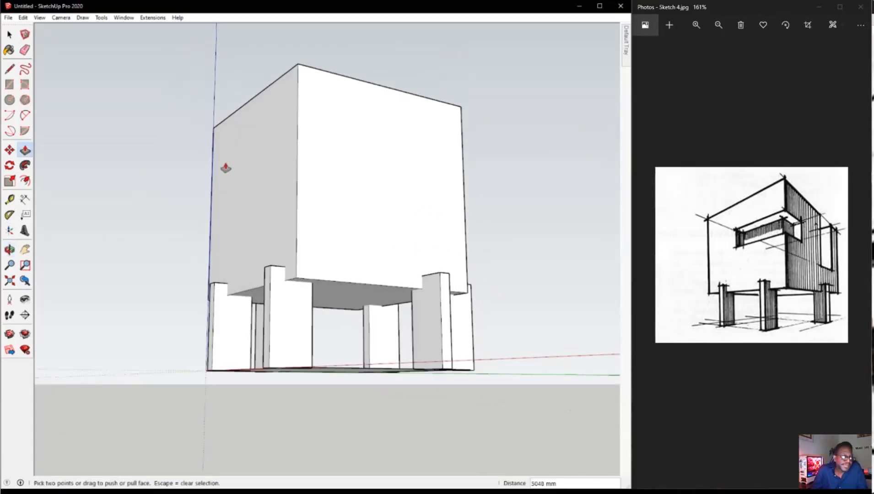
# - Widen the camera's field of view to about 55.89 degrees, framing the building from a low corner viewpoint
pyautogui.click(54, 17)
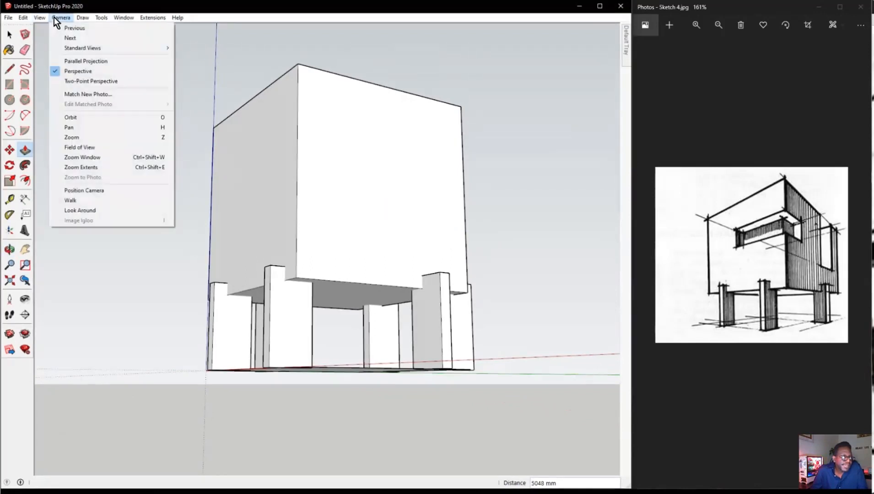
pyautogui.click(87, 148)
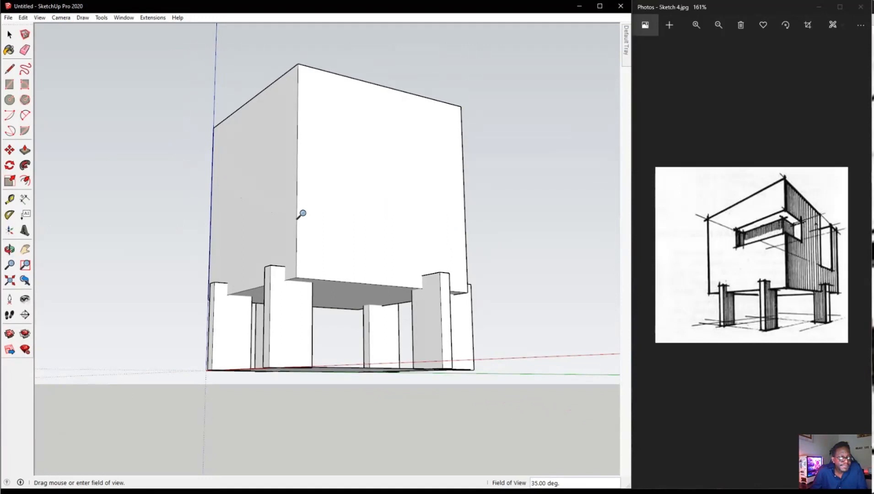
pyautogui.moveTo(320, 194); pyautogui.dragTo(328, 302)
pyautogui.press('o')
pyautogui.moveTo(386, 236); pyautogui.dragTo(340, 353)
pyautogui.scroll(3, 339, 353)
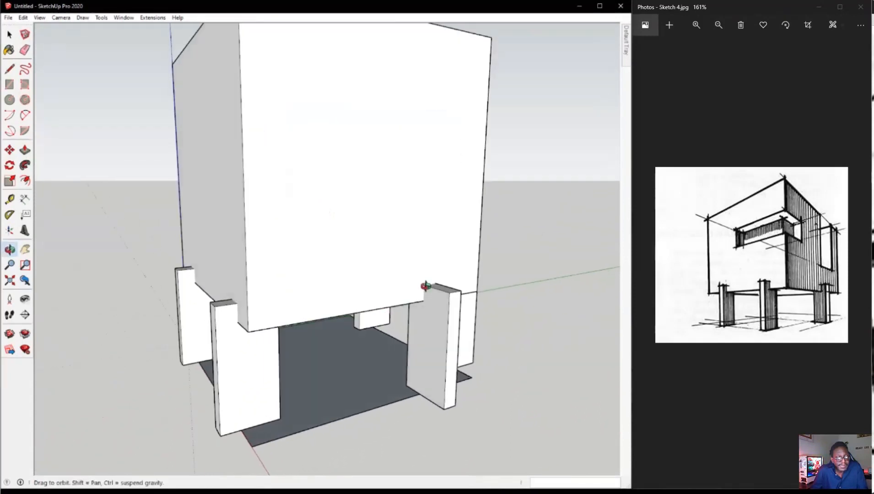
pyautogui.moveTo(425, 286); pyautogui.dragTo(474, 232)
pyautogui.press('z')
pyautogui.moveTo(377, 259); pyautogui.dragTo(374, 250)
pyautogui.moveTo(389, 205); pyautogui.dragTo(368, 221, button='middle')
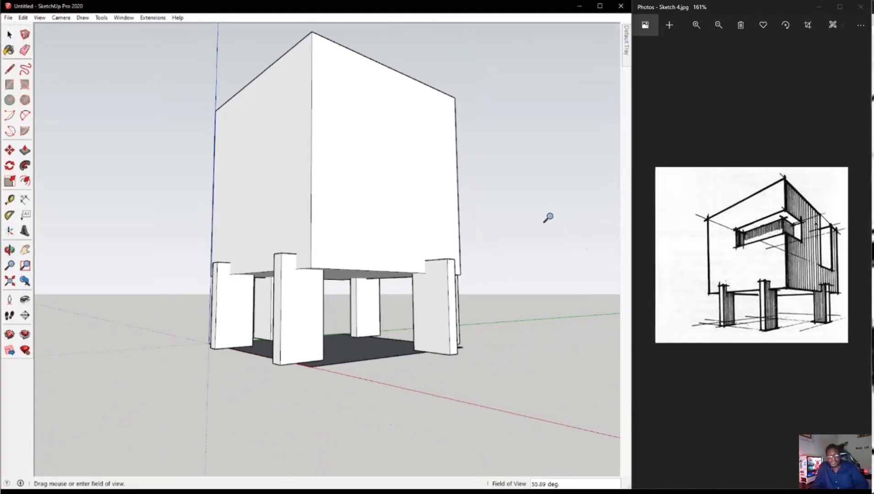
pyautogui.press('space')
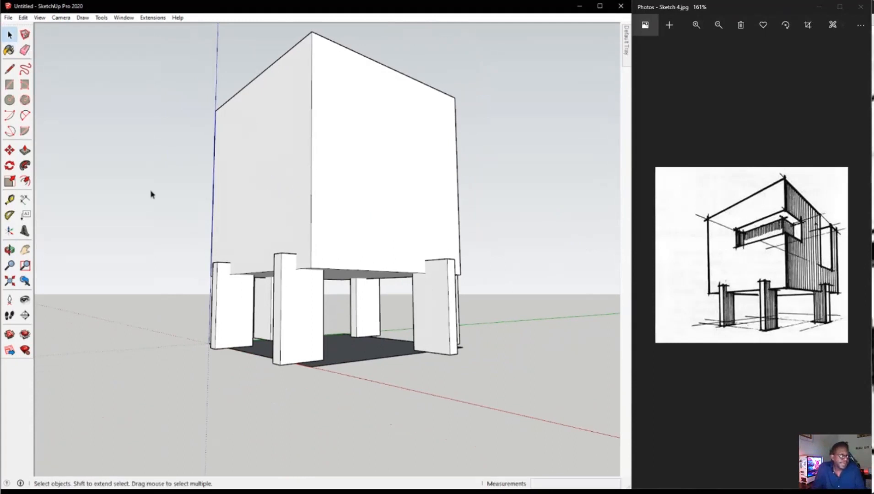
# - Draw a rectangular window outline with the Line tool high on the red-axis wall, ending at the box's nearest vertical edge
pyautogui.moveTo(392, 249); pyautogui.dragTo(406, 238, button='middle')
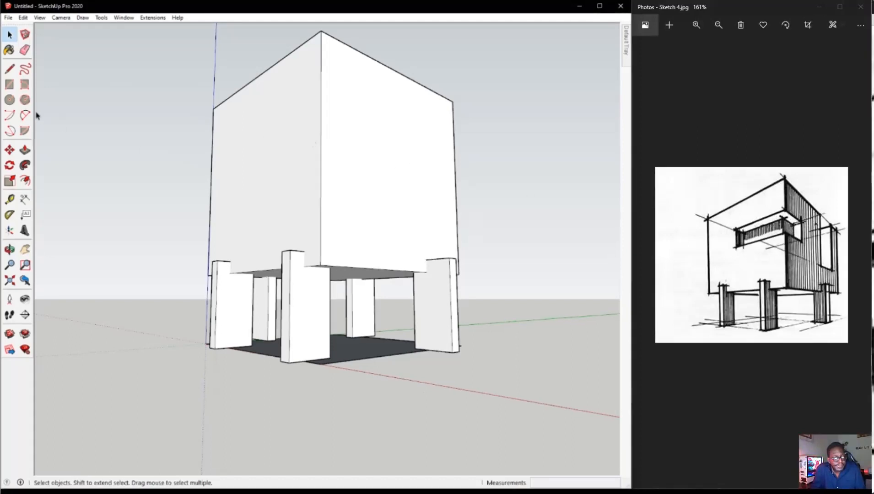
pyautogui.click(10, 69)
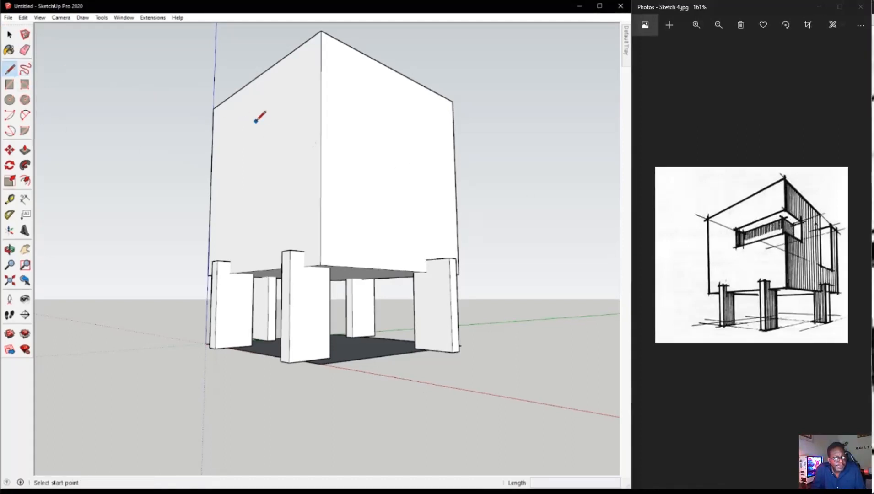
pyautogui.click(321, 75)
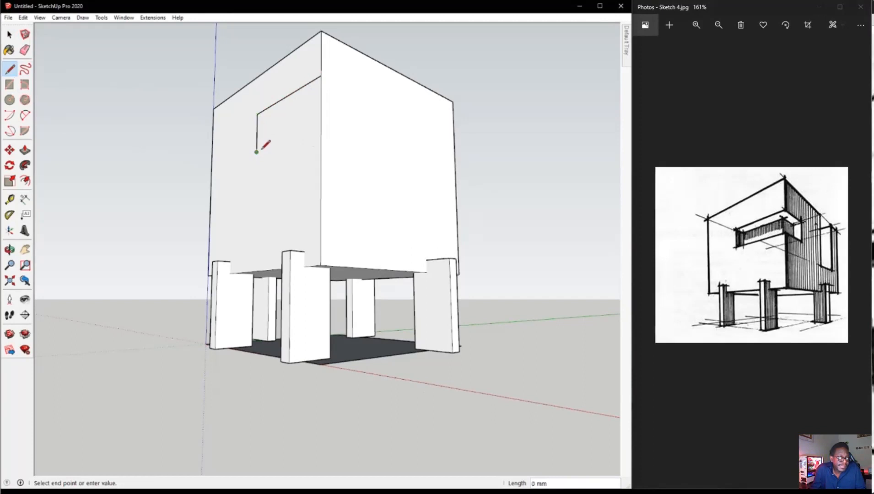
pyautogui.click(321, 121)
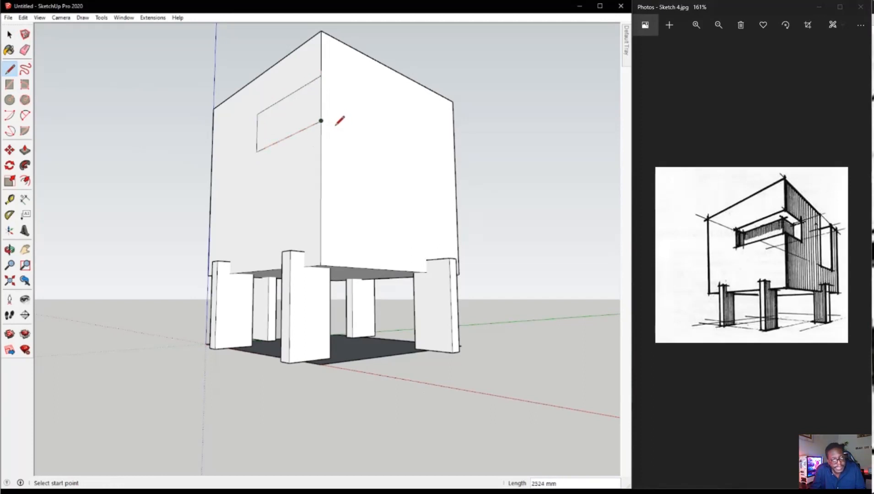
# - Continue the window outline around the corner onto the adjacent wall, about 804 mm wide, matching the first outline's height at the shared edge
pyautogui.click(349, 130)
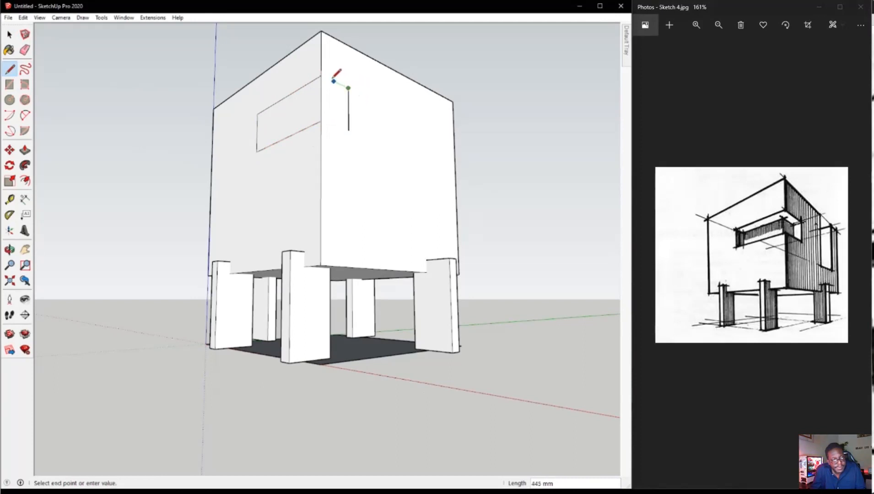
pyautogui.press('Escape')
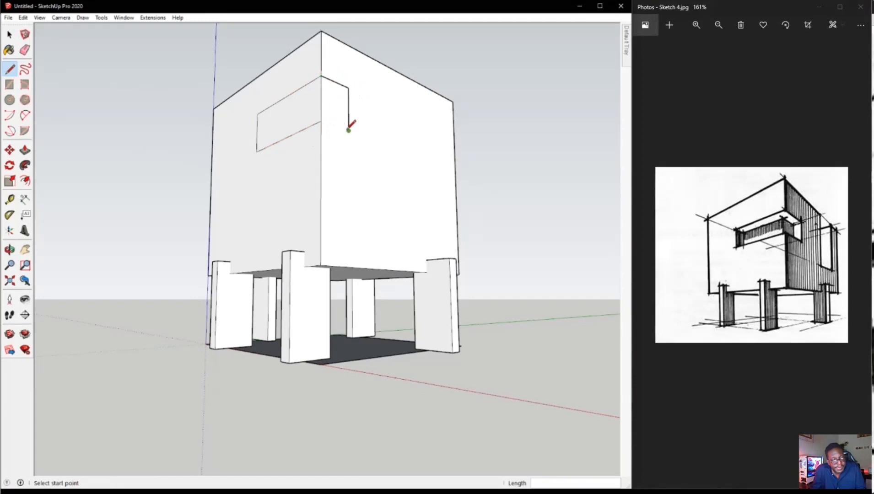
pyautogui.click(349, 130)
pyautogui.click(321, 121)
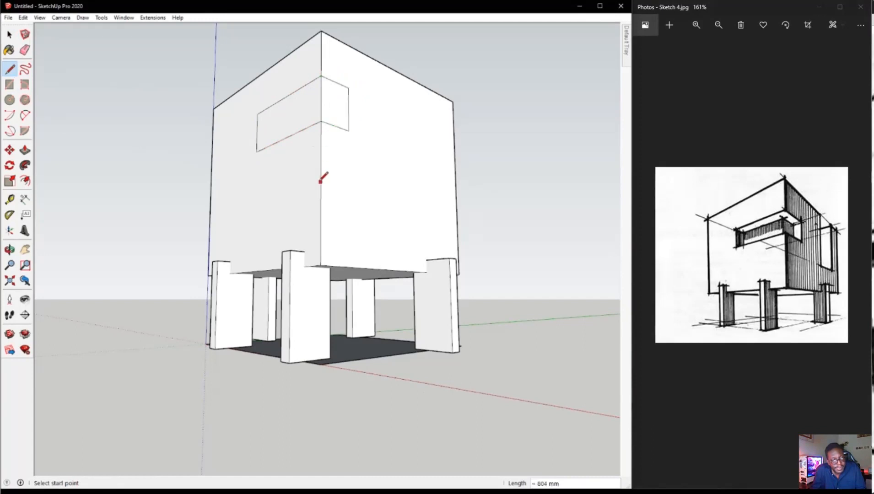
# - Push/Pull both faces of the corner window into the box, recessing the narrower face about 330 mm
pyautogui.moveTo(310, 137)
pyautogui.mouseDown(button='middle')
pyautogui.moveTo(254, 123)
pyautogui.moveTo(302, 93)
pyautogui.moveTo(297, 119)
pyautogui.moveTo(312, 75)
pyautogui.moveTo(292, 101)
pyautogui.moveTo(299, 166)
pyautogui.moveTo(300, 158)
pyautogui.mouseUp(button='middle')
pyautogui.click(24, 150)
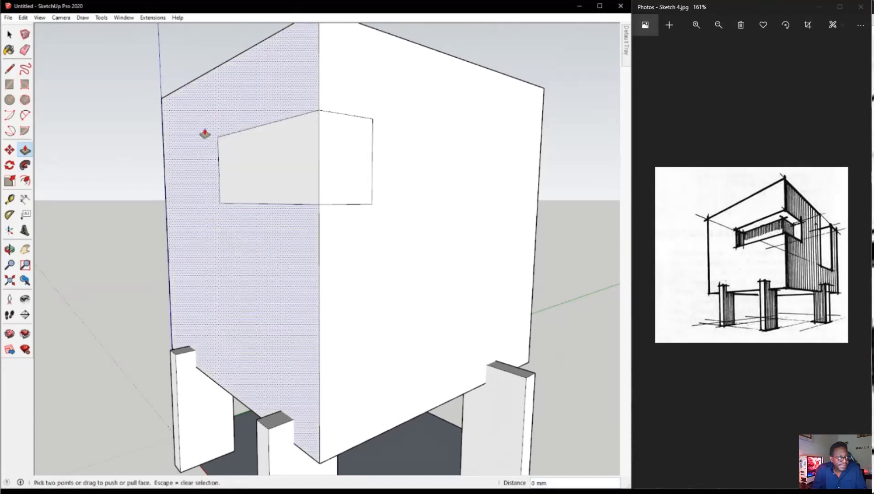
pyautogui.click(242, 151)
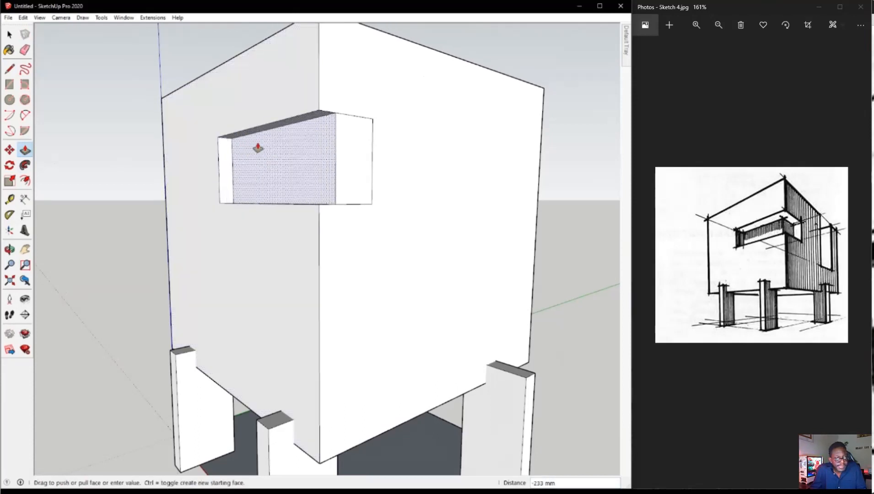
pyautogui.click(259, 149)
pyautogui.click(352, 137)
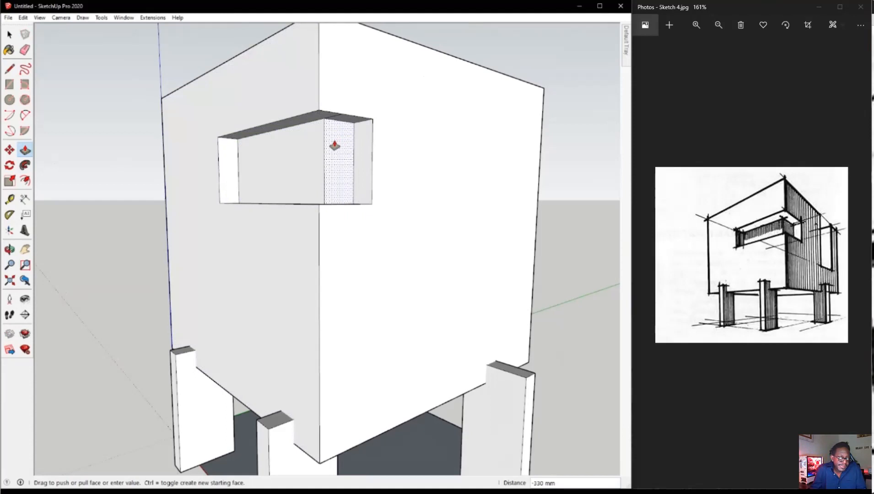
pyautogui.click(335, 146)
# - Draw a rectangle about 2072 by 3353 mm on the green-axis wall, starting from its upper edge near the far corner
pyautogui.scroll(-4, 338, 142)
pyautogui.moveTo(328, 195)
pyautogui.mouseDown(button='middle')
pyautogui.moveTo(404, 139)
pyautogui.moveTo(315, 155)
pyautogui.moveTo(329, 153)
pyautogui.mouseUp(button='middle')
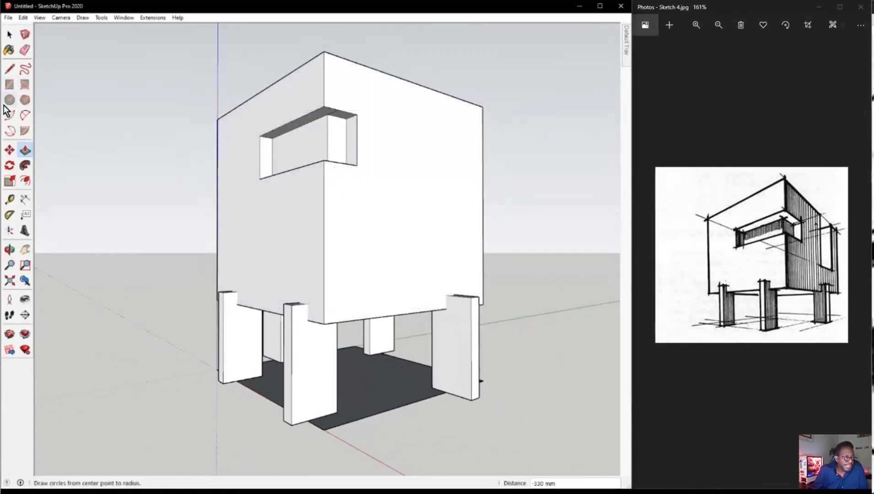
pyautogui.click(9, 87)
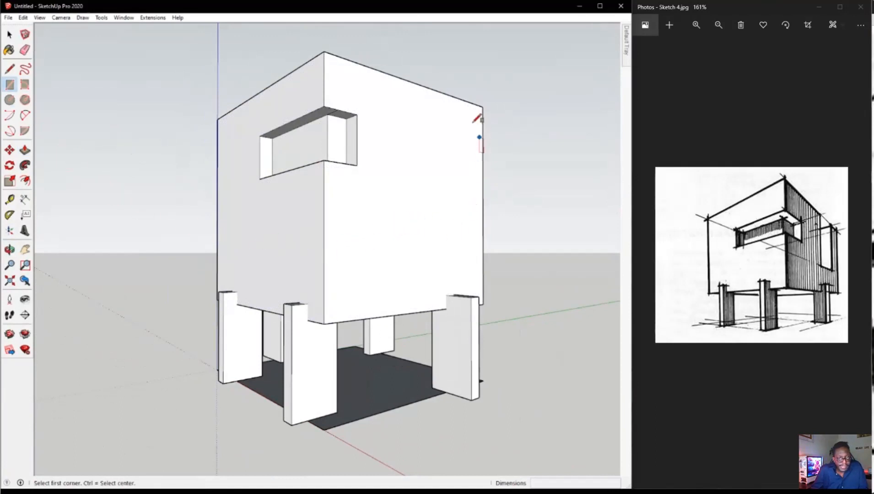
pyautogui.click(465, 100)
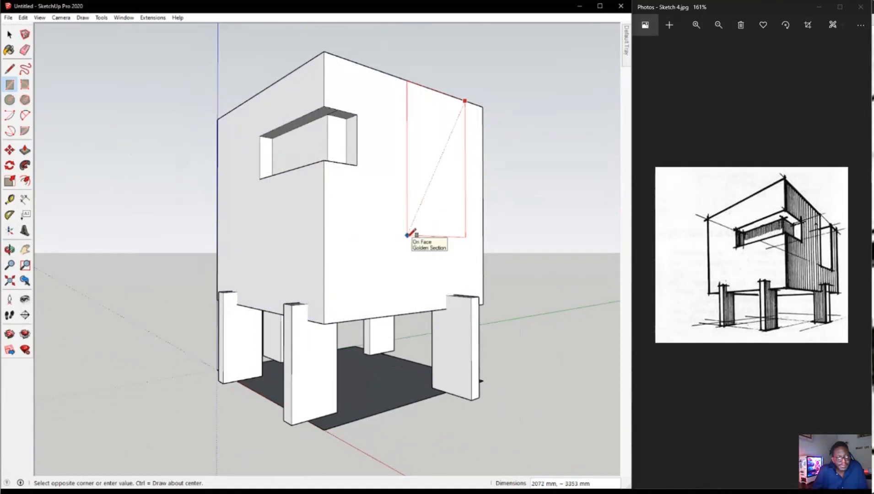
pyautogui.click(407, 236)
# - Push/Pull the new rectangle about 224 mm into the box, and deepen the opening by about 1446 mm more
pyautogui.click(25, 150)
pyautogui.click(424, 156)
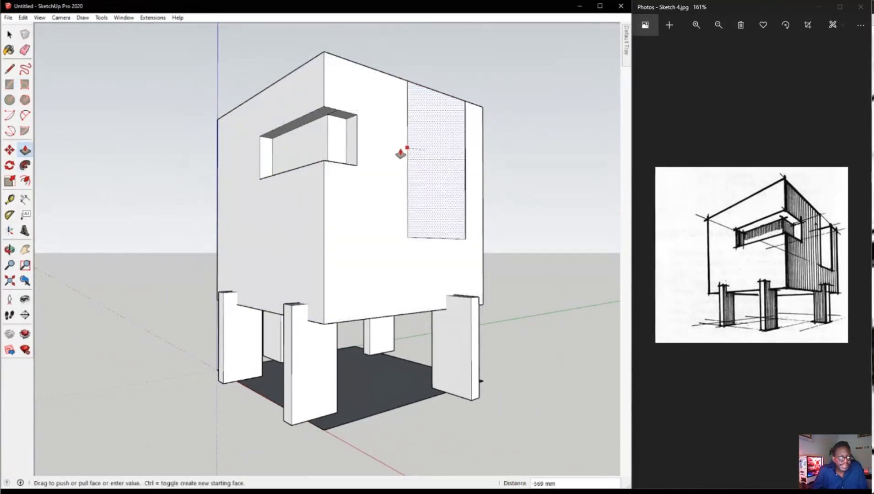
pyautogui.moveTo(431, 117); pyautogui.dragTo(455, 186, button='middle')
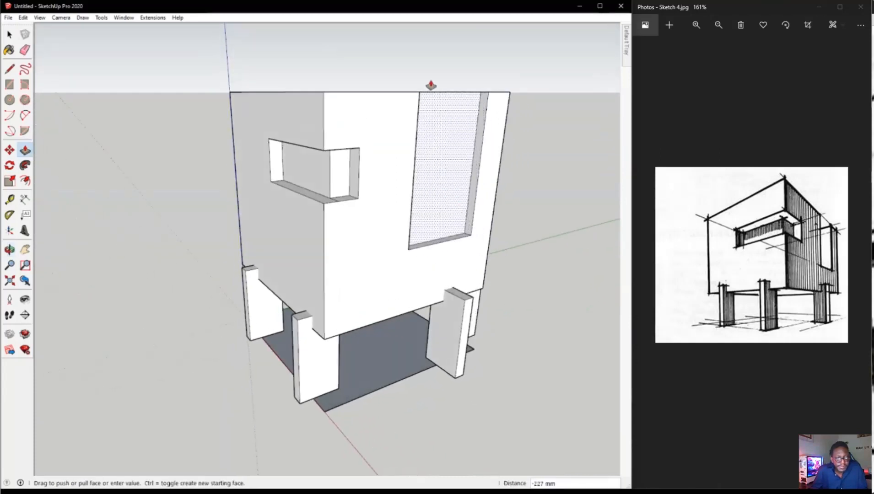
pyautogui.moveTo(441, 100)
pyautogui.mouseDown(button='middle')
pyautogui.moveTo(421, 191)
pyautogui.moveTo(439, 218)
pyautogui.mouseUp(button='middle')
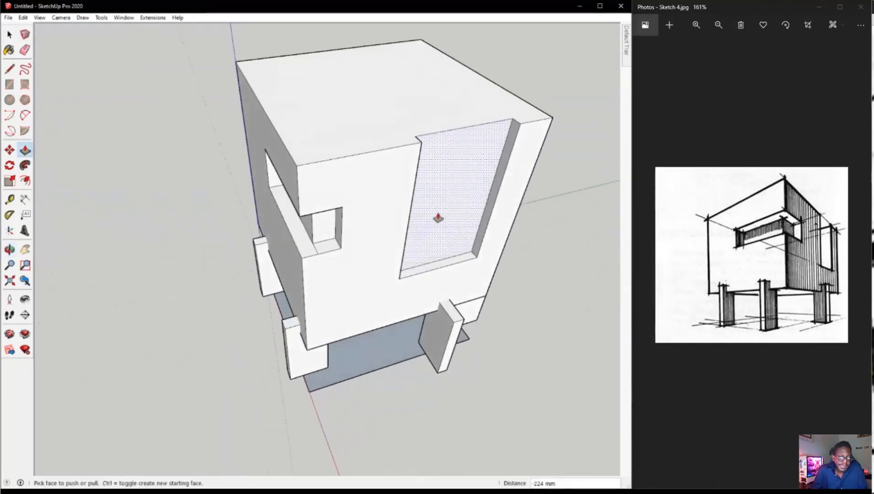
pyautogui.moveTo(446, 206); pyautogui.dragTo(432, 158)
# - Examine the building from all sides, including its blank rear walls, corner window, side opening and column legs
pyautogui.moveTo(453, 236); pyautogui.dragTo(587, 48, button='middle')
pyautogui.moveTo(474, 131)
pyautogui.mouseDown(button='middle')
pyautogui.moveTo(410, 215)
pyautogui.moveTo(508, 202)
pyautogui.moveTo(394, 219)
pyautogui.moveTo(394, 229)
pyautogui.mouseUp(button='middle')
pyautogui.moveTo(482, 204)
pyautogui.mouseDown(button='middle')
pyautogui.moveTo(386, 200)
pyautogui.moveTo(195, 238)
pyautogui.moveTo(433, 255)
pyautogui.moveTo(438, 226)
pyautogui.moveTo(250, 293)
pyautogui.moveTo(45, 323)
pyautogui.moveTo(207, 269)
pyautogui.mouseUp(button='middle')
pyautogui.moveTo(323, 313); pyautogui.dragTo(198, 199, button='middle')
pyautogui.moveTo(240, 261)
pyautogui.mouseDown(button='middle')
pyautogui.moveTo(628, 266)
pyautogui.moveTo(306, 297)
pyautogui.moveTo(575, 262)
pyautogui.moveTo(522, 250)
pyautogui.mouseUp(button='middle')
pyautogui.moveTo(270, 271)
pyautogui.mouseDown(button='middle')
pyautogui.moveTo(335, 304)
pyautogui.moveTo(581, 325)
pyautogui.mouseUp(button='middle')
pyautogui.moveTo(299, 305)
pyautogui.mouseDown(button='middle')
pyautogui.moveTo(589, 333)
pyautogui.moveTo(341, 319)
pyautogui.moveTo(566, 336)
pyautogui.moveTo(620, 389)
pyautogui.moveTo(545, 372)
pyautogui.mouseUp(button='middle')
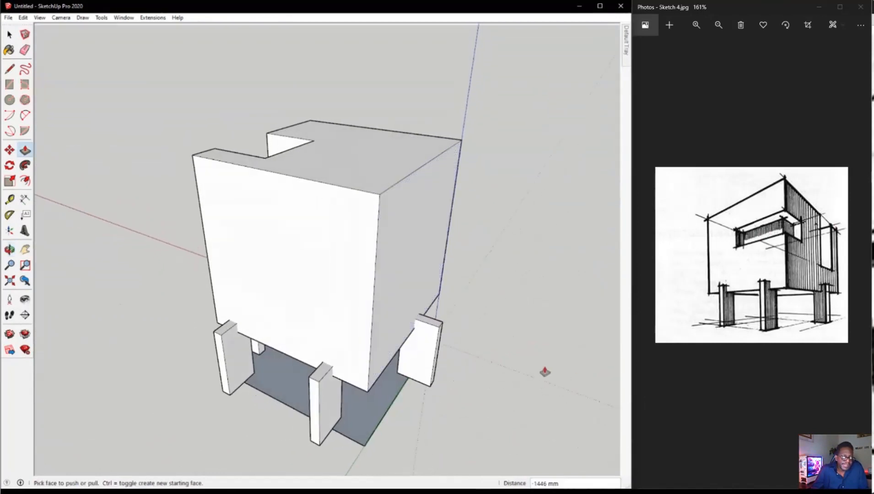
pyautogui.moveTo(272, 288)
pyautogui.mouseDown(button='middle')
pyautogui.moveTo(310, 289)
pyautogui.moveTo(221, 251)
pyautogui.moveTo(247, 190)
pyautogui.mouseUp(button='middle')
pyautogui.moveTo(337, 195)
pyautogui.mouseDown(button='middle')
pyautogui.moveTo(277, 205)
pyautogui.moveTo(274, 196)
pyautogui.mouseUp(button='middle')
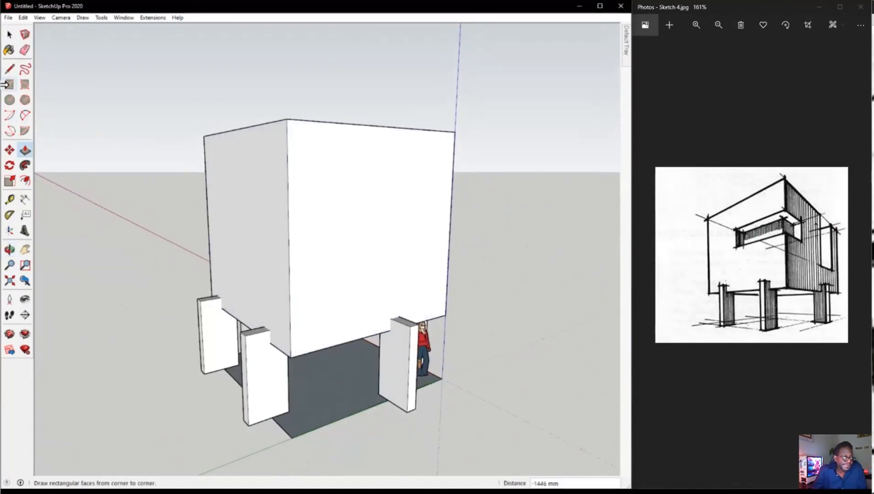
pyautogui.moveTo(396, 201)
pyautogui.mouseDown(button='middle')
pyautogui.moveTo(238, 202)
pyautogui.moveTo(78, 217)
pyautogui.mouseUp(button='middle')
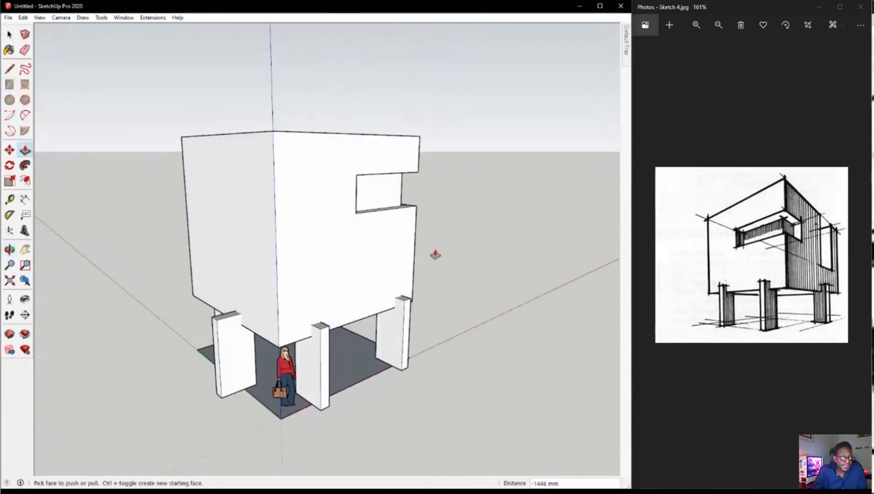
pyautogui.moveTo(130, 247)
pyautogui.mouseDown(button='middle')
pyautogui.moveTo(296, 254)
pyautogui.moveTo(214, 250)
pyautogui.moveTo(519, 234)
pyautogui.moveTo(447, 248)
pyautogui.moveTo(482, 240)
pyautogui.mouseUp(button='middle')
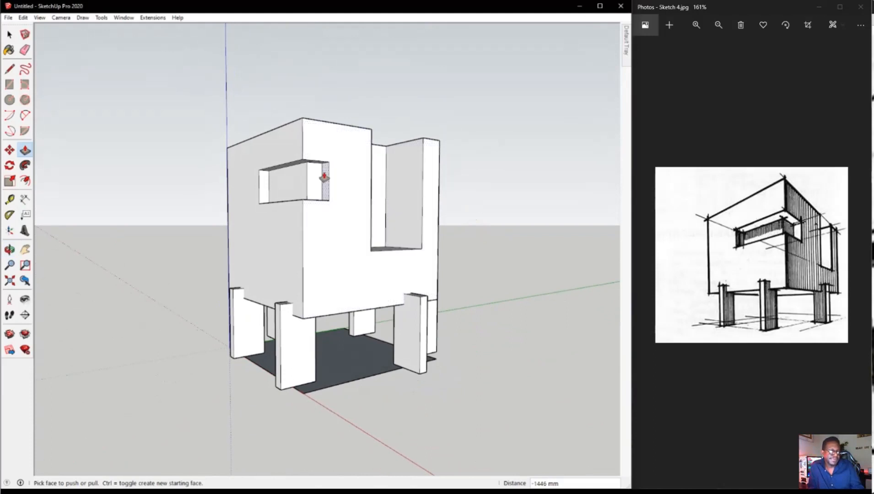
# - Pin the Default Tray open beside the model
pyautogui.moveTo(312, 247); pyautogui.dragTo(520, 154, button='middle')
pyautogui.scroll(3, 348, 238)
pyautogui.moveTo(623, 48)
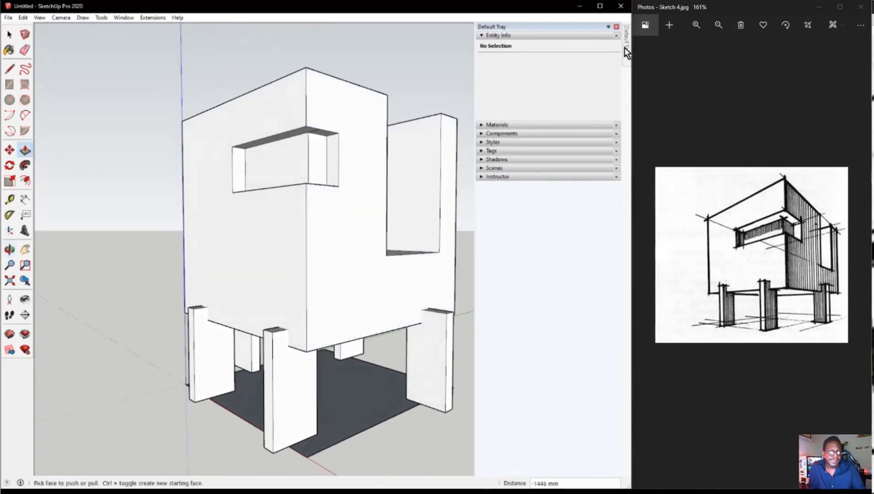
pyautogui.click(608, 27)
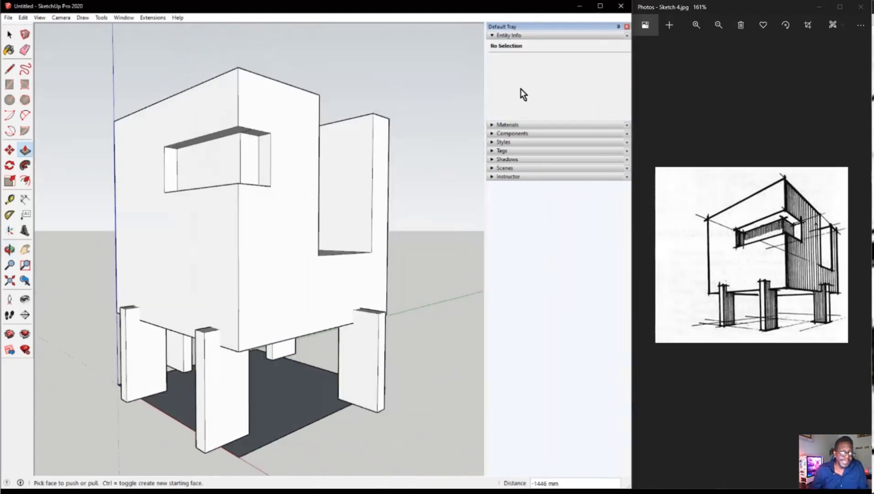
pyautogui.moveTo(366, 187); pyautogui.dragTo(359, 150, button='middle')
pyautogui.press('p')
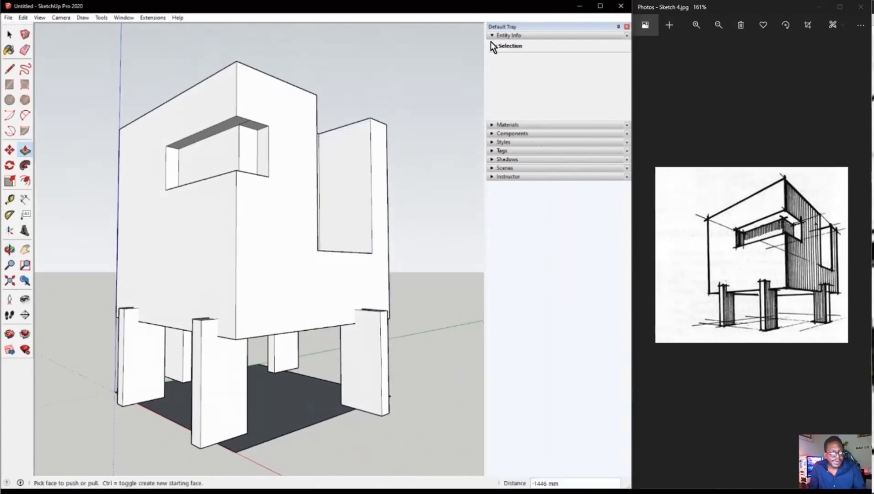
# - Collapse Entity Info, expand the Shadows settings and turn on shadow display for the model
pyautogui.click(495, 36)
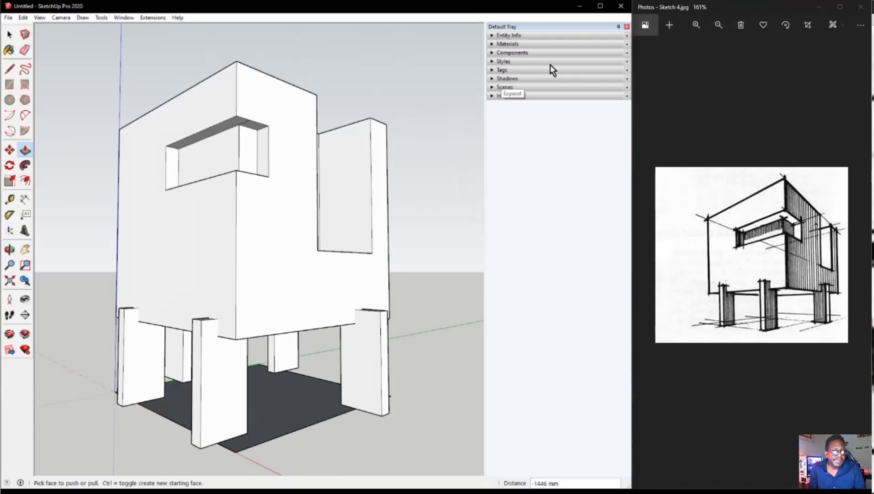
pyautogui.click(493, 79)
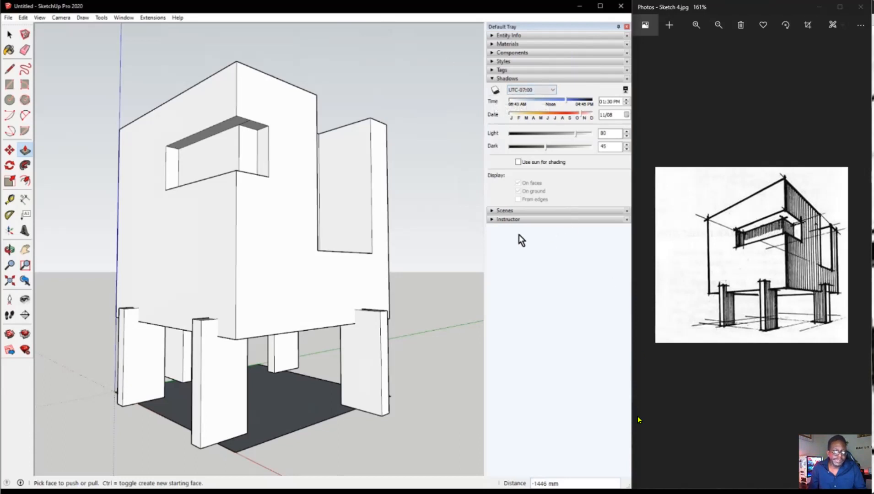
pyautogui.moveTo(407, 233)
pyautogui.mouseDown()
pyautogui.moveTo(464, 111)
pyautogui.moveTo(487, 98)
pyautogui.mouseUp()
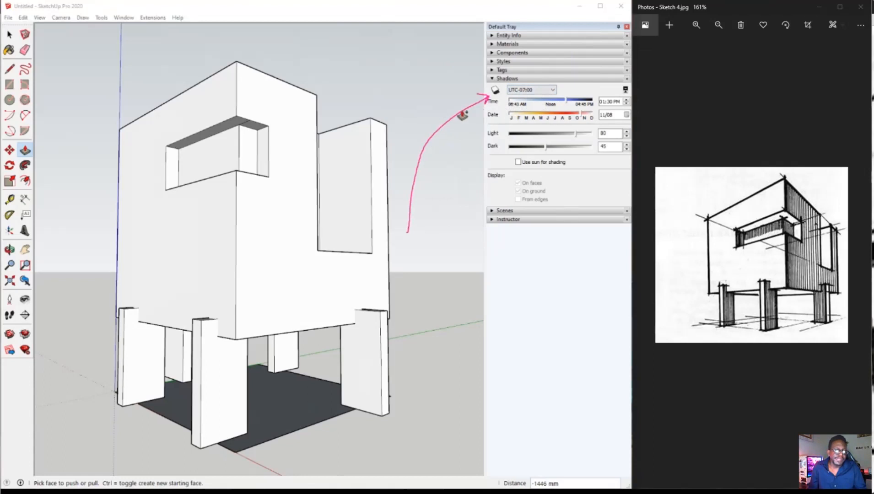
pyautogui.click(494, 91)
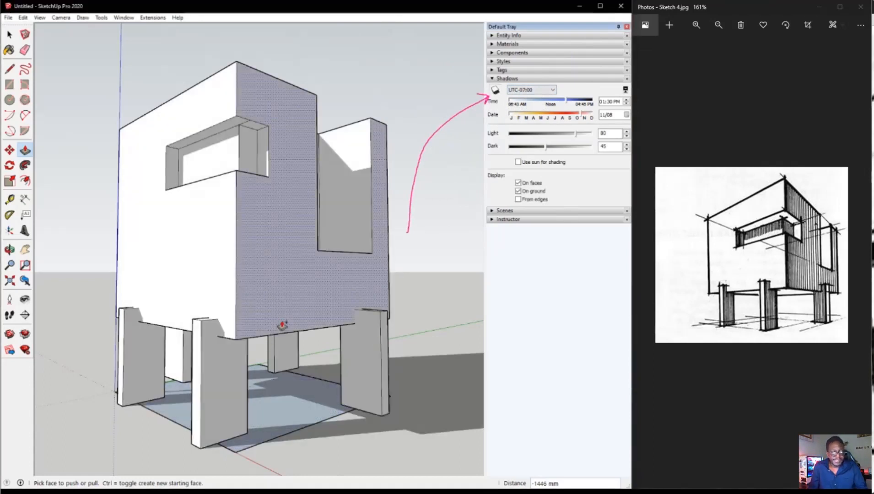
pyautogui.moveTo(288, 297); pyautogui.dragTo(236, 289, button='middle')
pyautogui.scroll(-5, 251, 307)
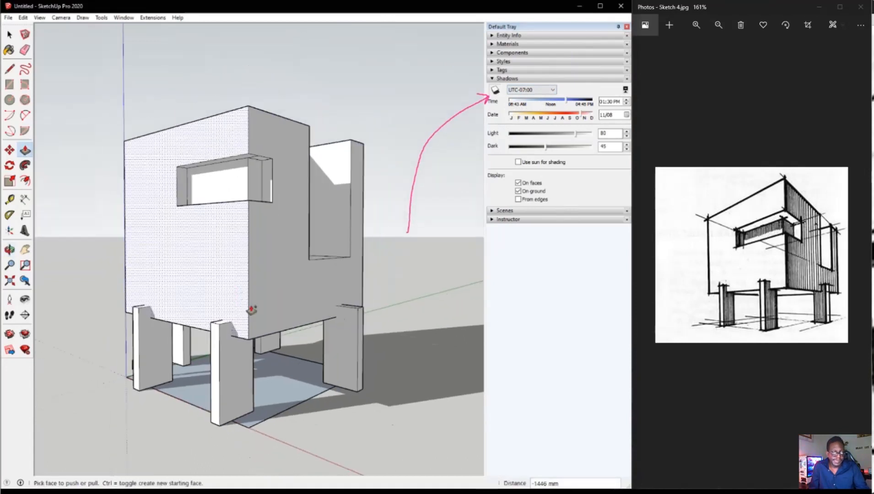
pyautogui.moveTo(298, 341); pyautogui.dragTo(341, 300, button='middle')
pyautogui.scroll(3, 361, 321)
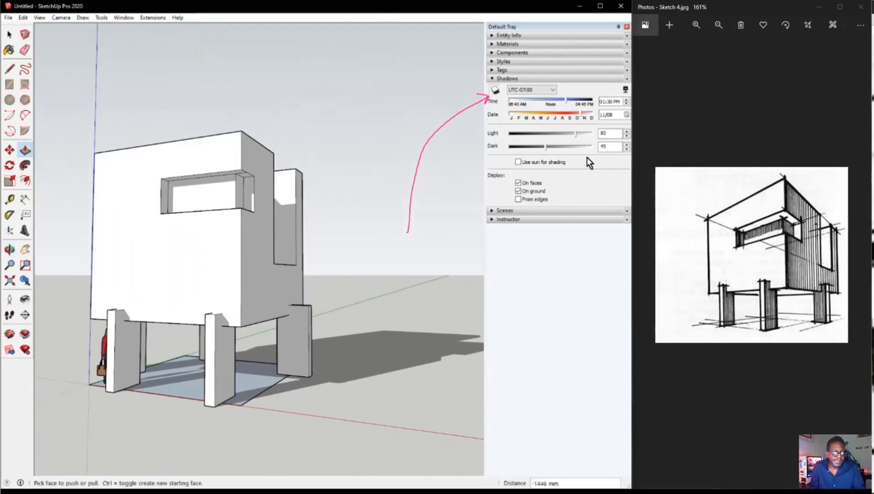
# - Set the shadow time to 11:20 AM, with Light at 74 and Dark at 52
pyautogui.moveTo(565, 101); pyautogui.dragTo(547, 108)
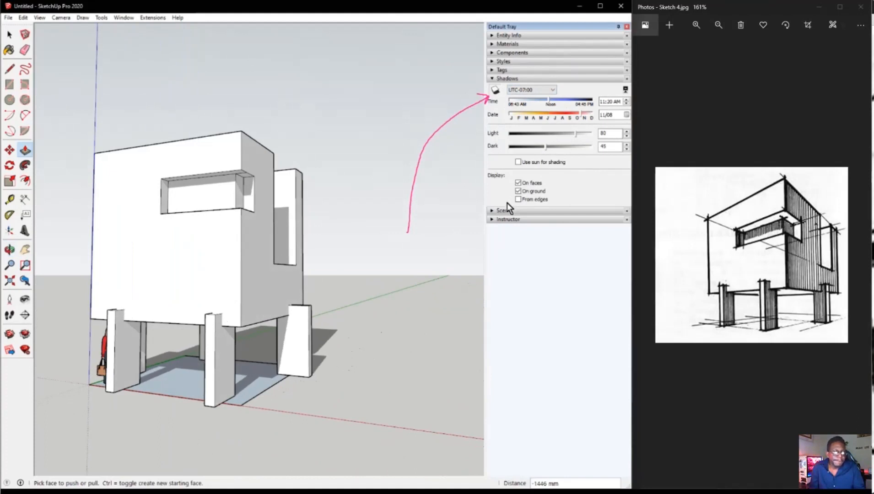
pyautogui.moveTo(546, 148)
pyautogui.mouseDown()
pyautogui.moveTo(568, 147)
pyautogui.moveTo(537, 146)
pyautogui.moveTo(559, 146)
pyautogui.moveTo(536, 138)
pyautogui.moveTo(569, 142)
pyautogui.mouseUp()
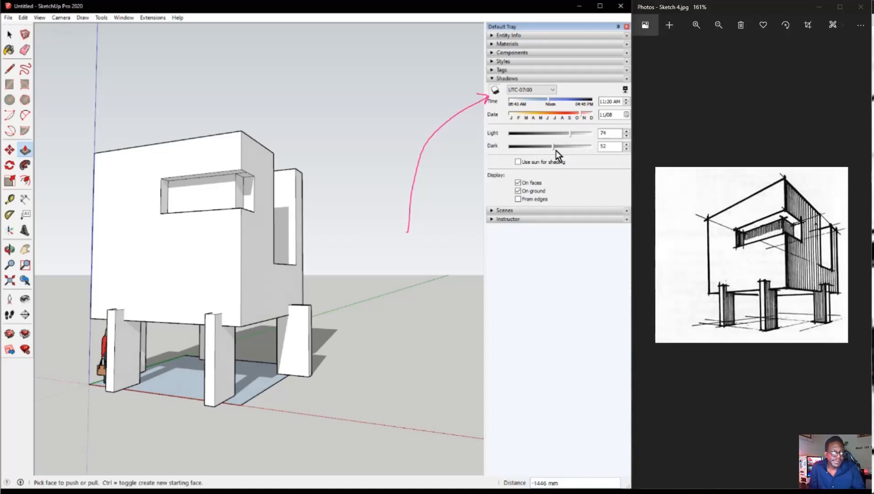
pyautogui.moveTo(341, 265); pyautogui.dragTo(277, 237, button='middle')
pyautogui.press('p')
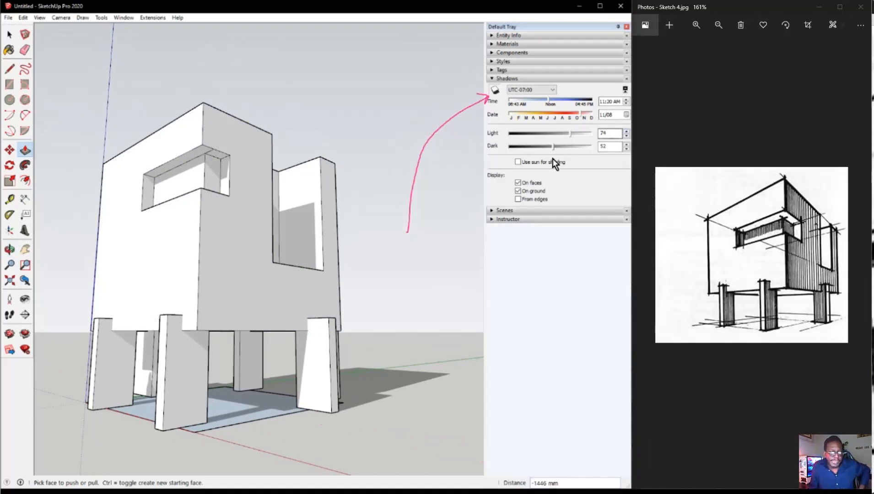
# - Collapse the Shadows settings and expand the Materials library
pyautogui.click(529, 211)
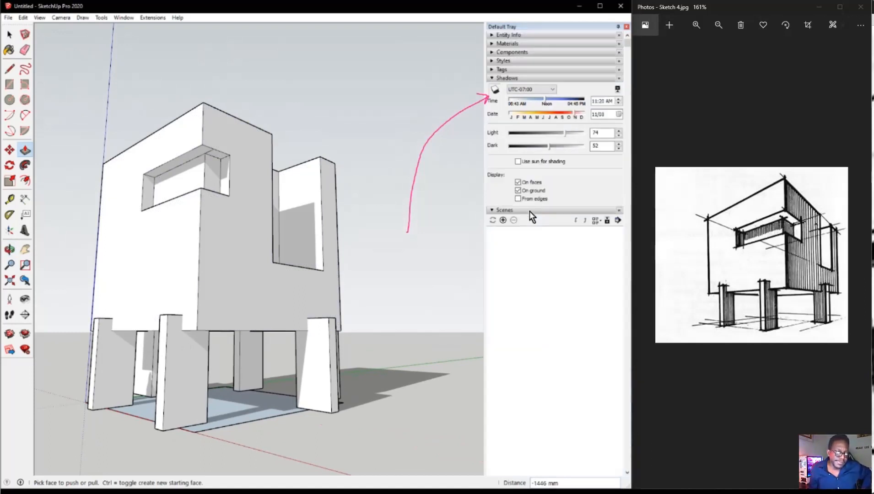
pyautogui.click(540, 211)
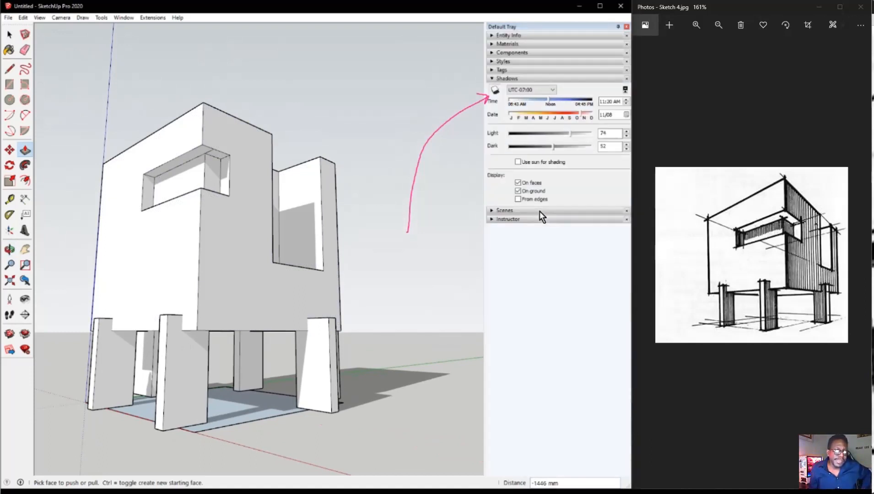
pyautogui.click(506, 78)
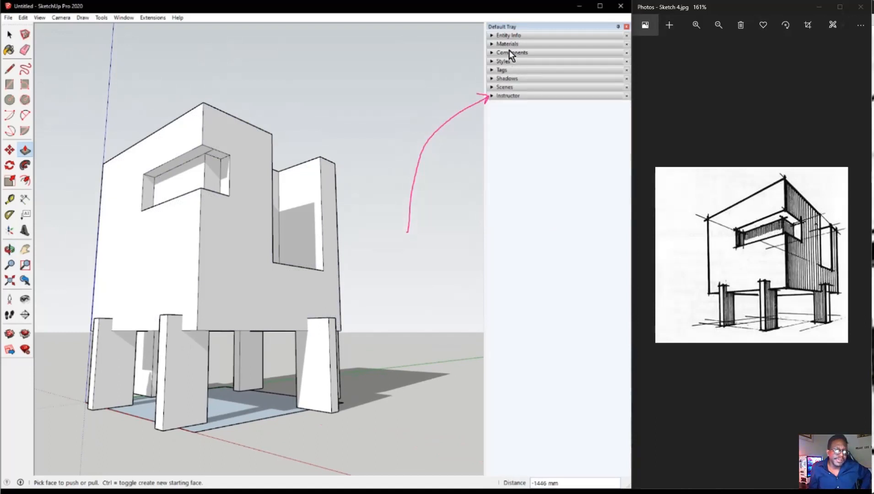
pyautogui.click(509, 44)
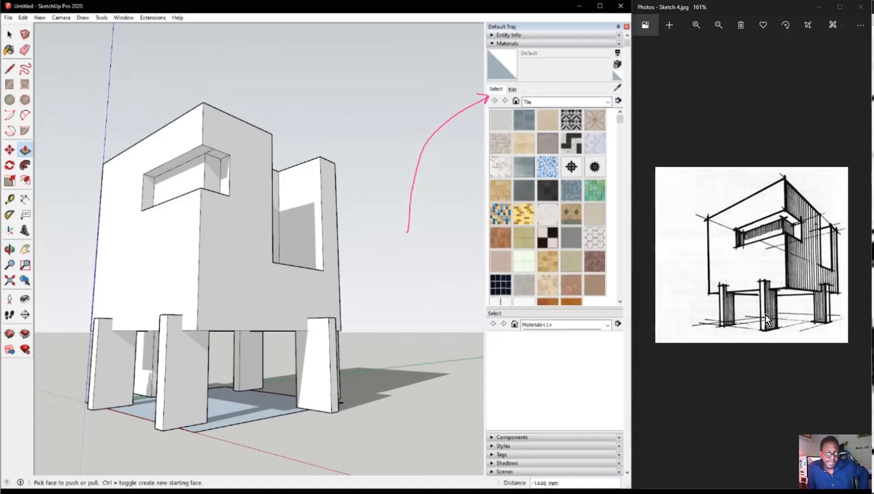
pyautogui.press('Escape')
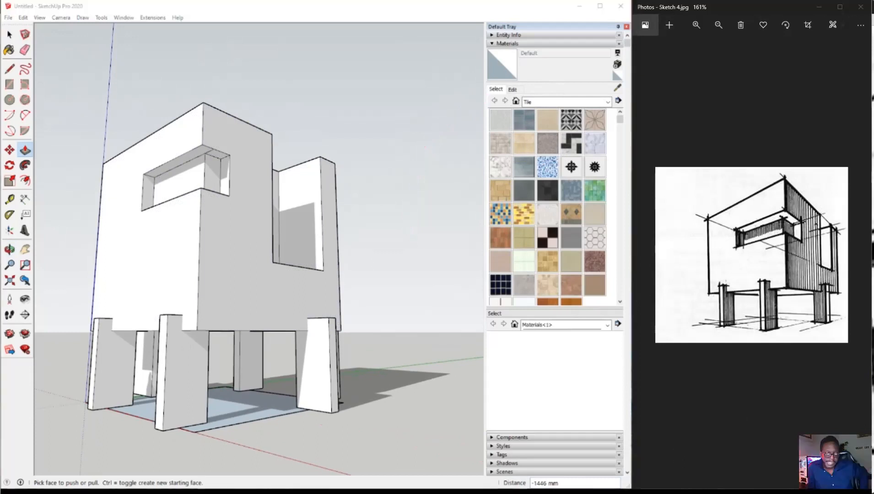
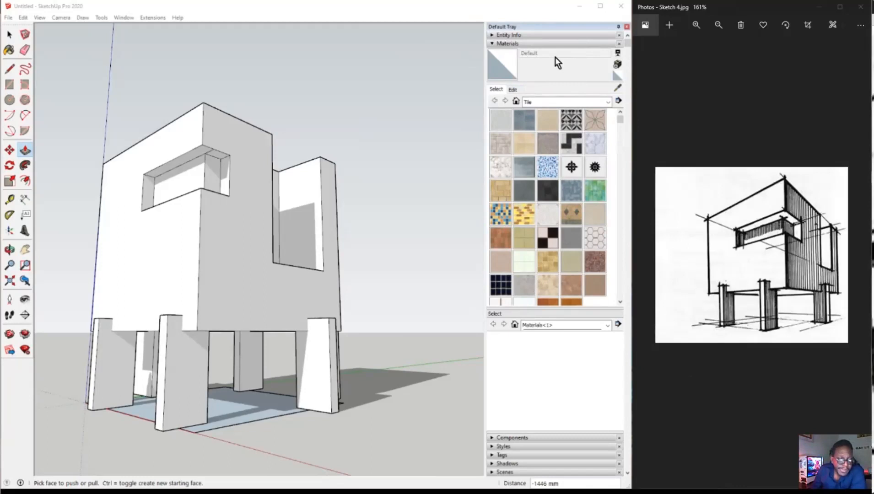
pyautogui.scroll(-3, 586, 158)
pyautogui.scroll(5, 587, 159)
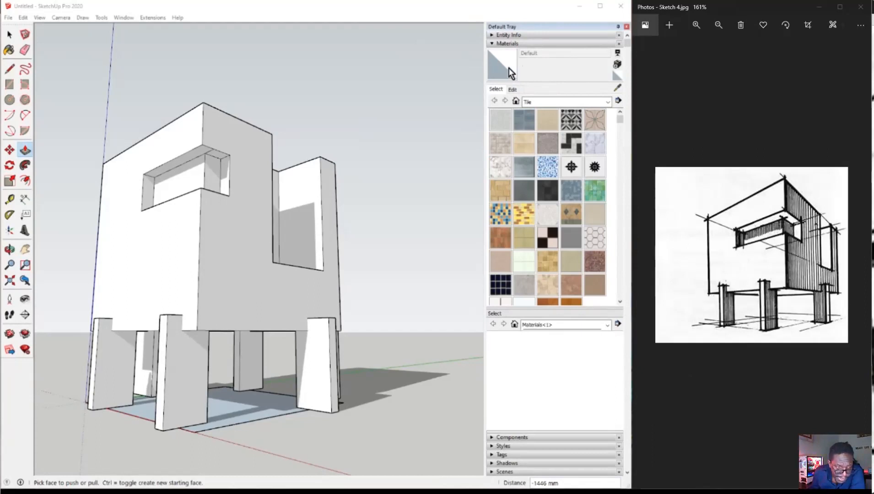
pyautogui.click(522, 121)
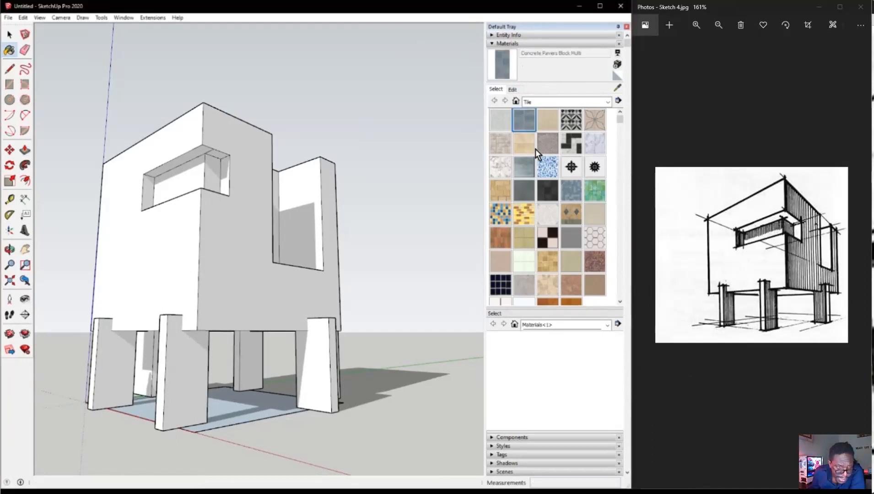
pyautogui.click(573, 194)
pyautogui.click(570, 207)
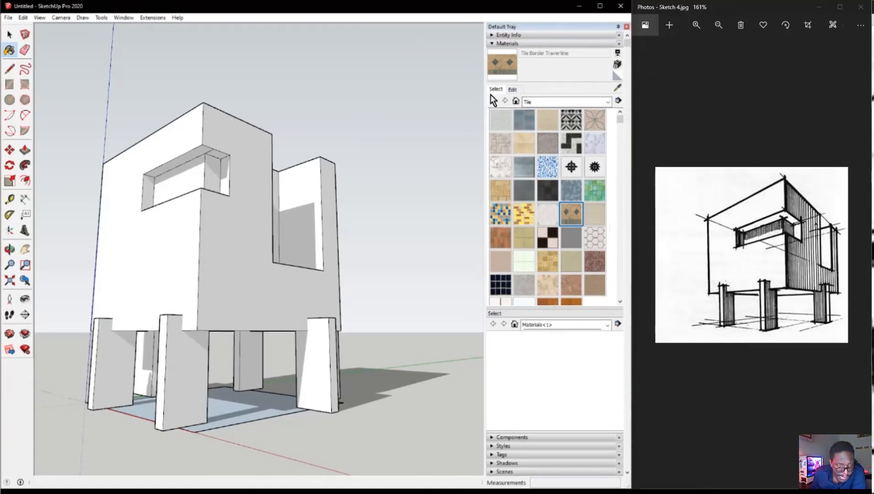
# - Switch the material library to the Colors collection, browse its swatches and pick the golden-yellow Color D04
pyautogui.click(605, 105)
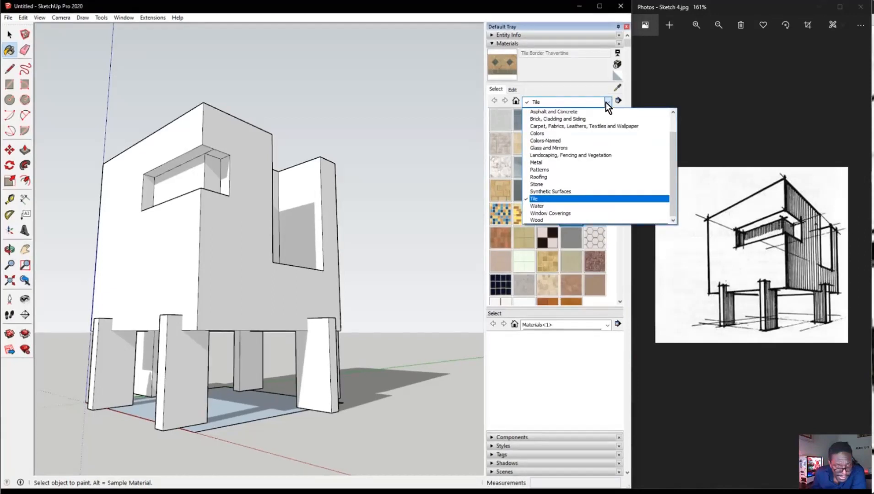
pyautogui.scroll(1, 626, 139)
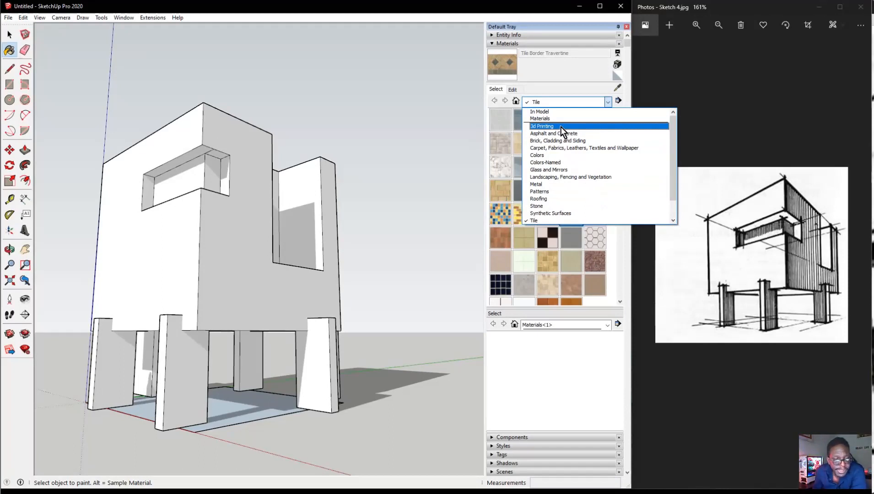
pyautogui.click(556, 156)
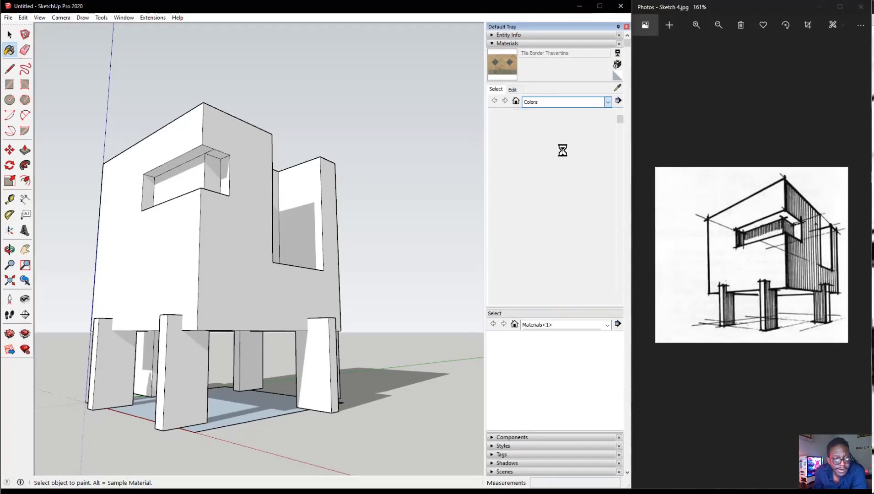
pyautogui.scroll(-5, 570, 154)
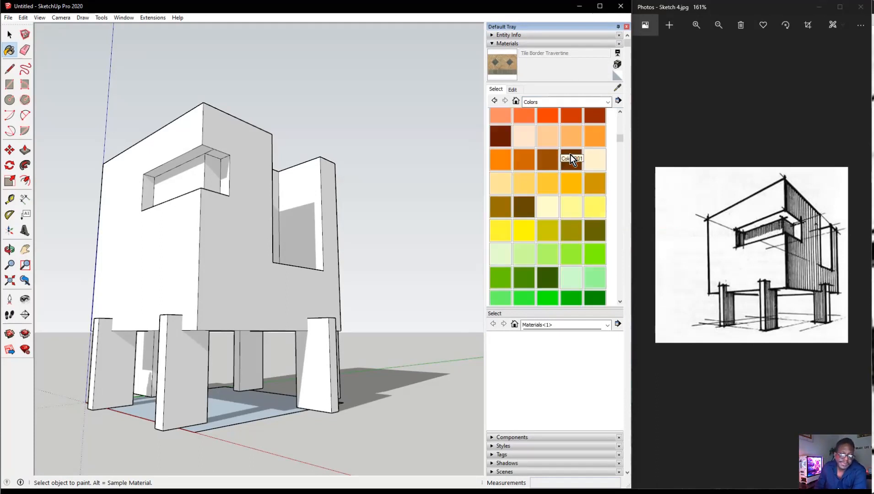
pyautogui.scroll(5, 570, 160)
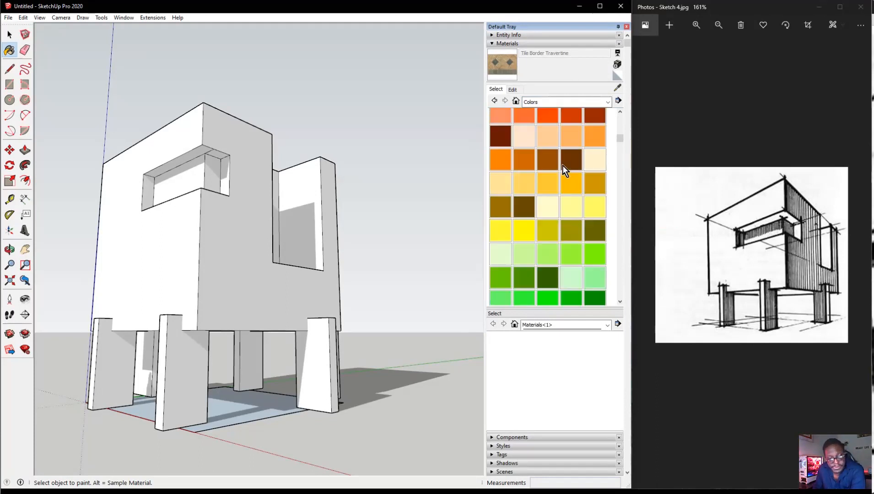
pyautogui.scroll(-12, 541, 222)
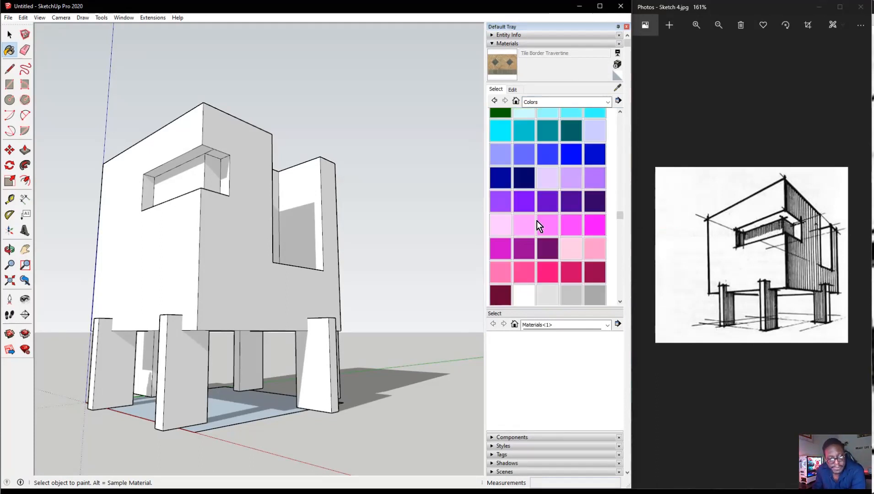
pyautogui.scroll(2, 536, 224)
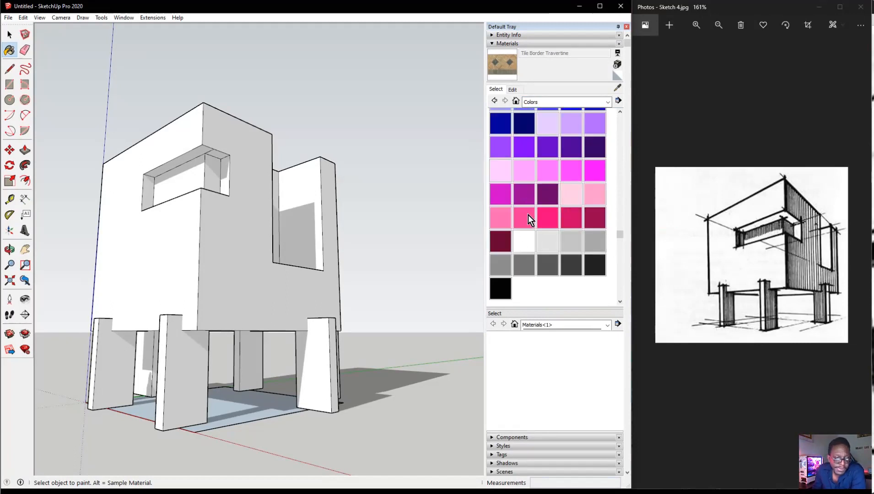
pyautogui.scroll(10, 524, 169)
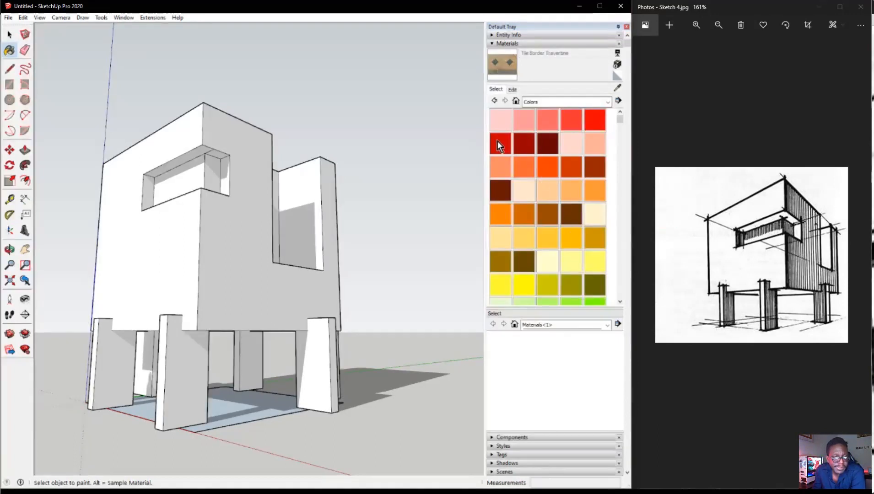
pyautogui.click(546, 241)
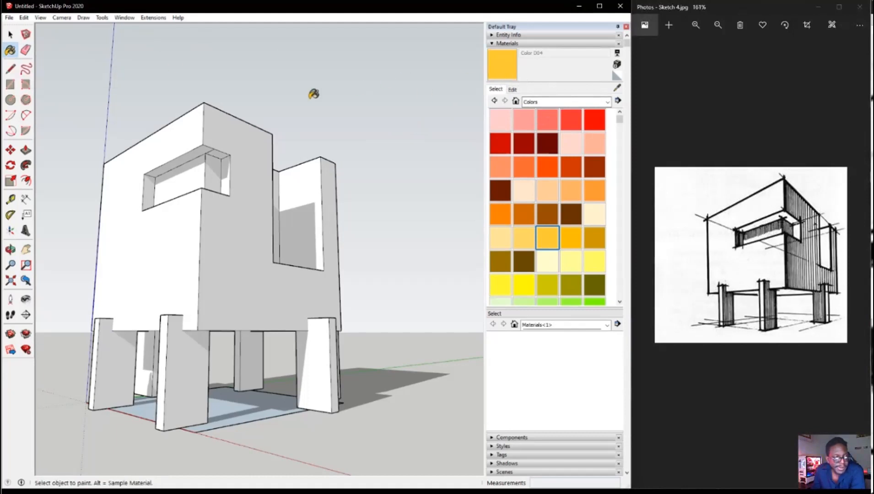
# - Paint the back face of the corner window recess on its longer side with the light cyan Color H02
pyautogui.moveTo(303, 122); pyautogui.dragTo(357, 197, button='middle')
pyautogui.moveTo(242, 201)
pyautogui.mouseDown(button='middle')
pyautogui.moveTo(365, 119)
pyautogui.moveTo(359, 128)
pyautogui.mouseUp(button='middle')
pyautogui.moveTo(323, 189)
pyautogui.mouseDown(button='middle')
pyautogui.moveTo(238, 180)
pyautogui.moveTo(136, 186)
pyautogui.mouseUp(button='middle')
pyautogui.scroll(4, 156, 183)
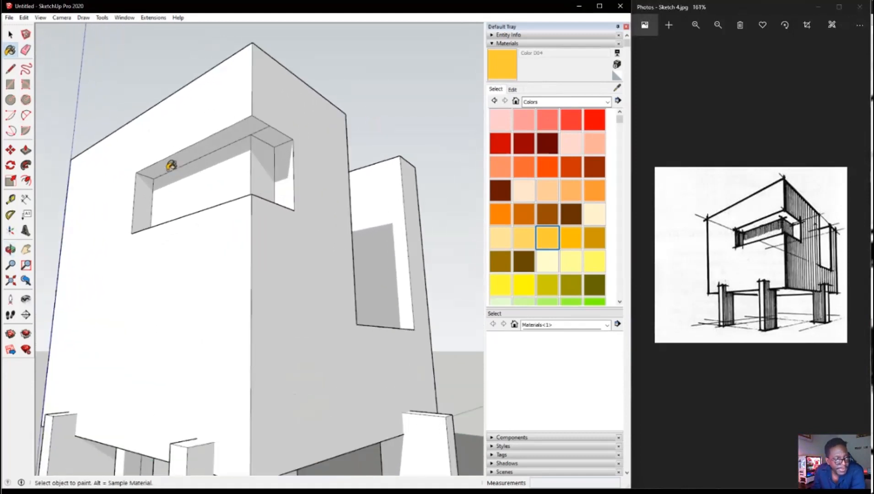
pyautogui.moveTo(225, 150)
pyautogui.mouseDown(button='middle')
pyautogui.moveTo(142, 175)
pyautogui.moveTo(177, 188)
pyautogui.mouseUp(button='middle')
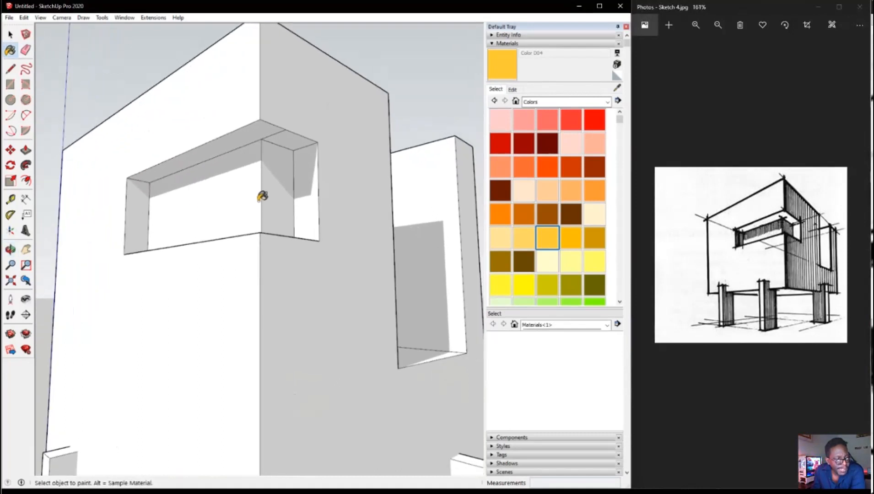
pyautogui.scroll(-5, 523, 206)
pyautogui.scroll(10, 546, 206)
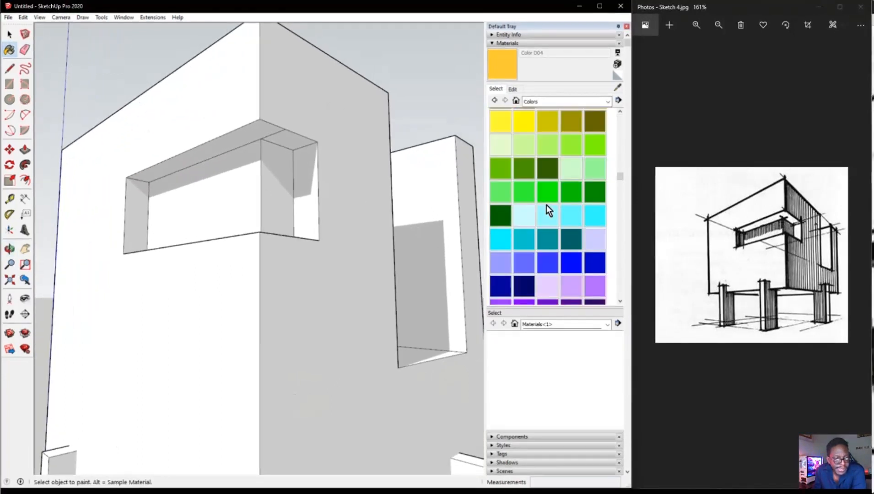
pyautogui.scroll(-3, 546, 205)
pyautogui.scroll(-2, 547, 215)
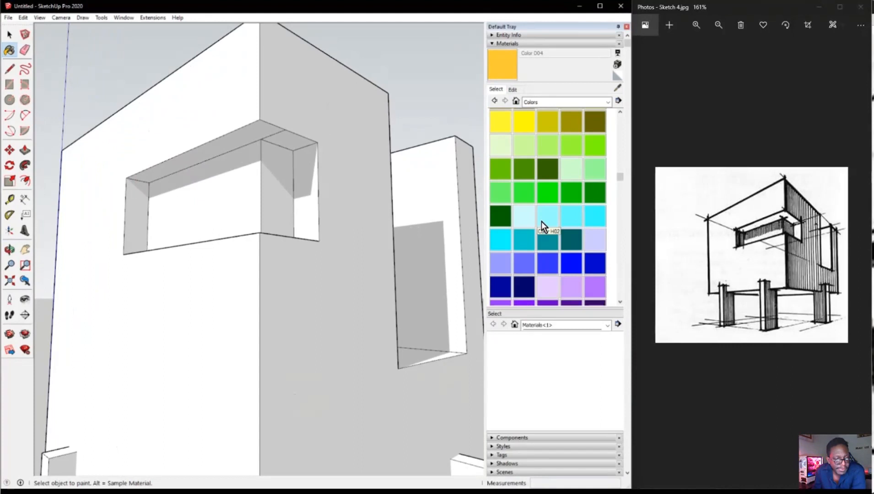
pyautogui.click(546, 219)
pyautogui.click(247, 191)
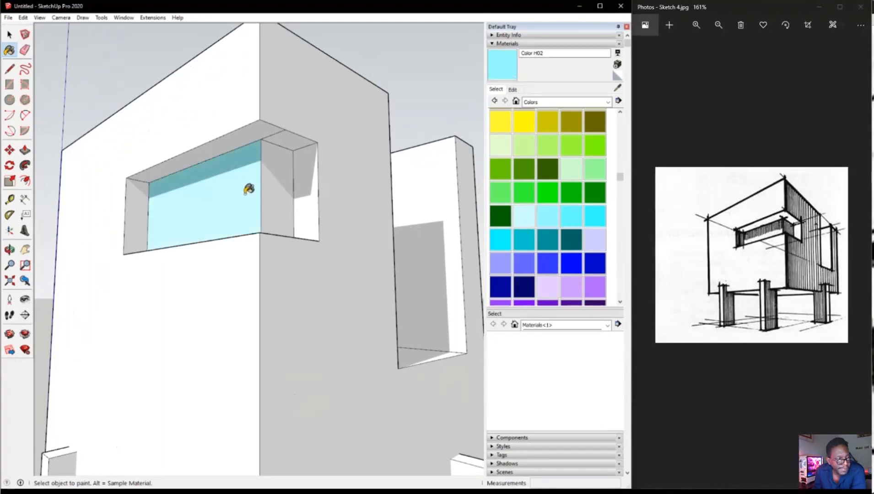
# - Paint the back face of the corner window recess on its shorter side with the light cyan Color H02
pyautogui.click(279, 186)
pyautogui.moveTo(240, 247)
pyautogui.mouseDown(button='middle')
pyautogui.moveTo(347, 211)
pyautogui.moveTo(378, 188)
pyautogui.moveTo(324, 159)
pyautogui.moveTo(246, 164)
pyautogui.moveTo(230, 195)
pyautogui.moveTo(292, 199)
pyautogui.mouseUp(button='middle')
pyautogui.moveTo(249, 246)
pyautogui.mouseDown(button='middle')
pyautogui.moveTo(298, 303)
pyautogui.moveTo(446, 310)
pyautogui.moveTo(91, 302)
pyautogui.moveTo(219, 232)
pyautogui.mouseUp(button='middle')
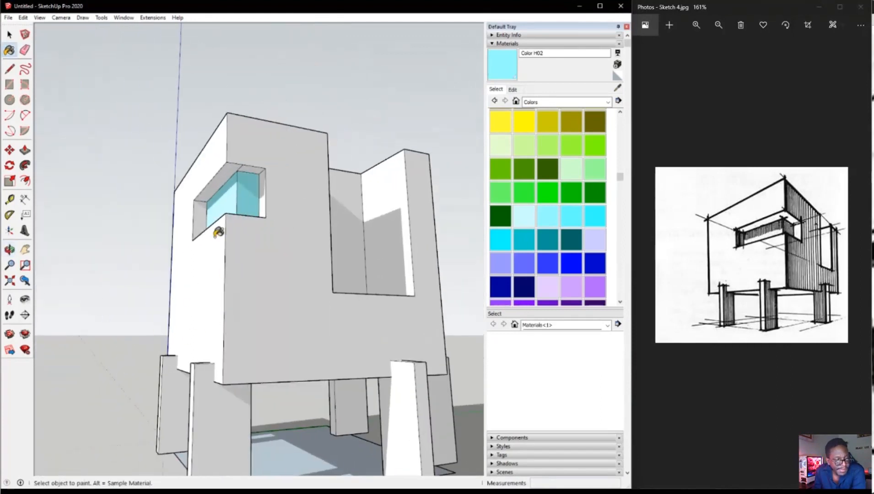
pyautogui.moveTo(352, 356); pyautogui.dragTo(320, 275, button='middle')
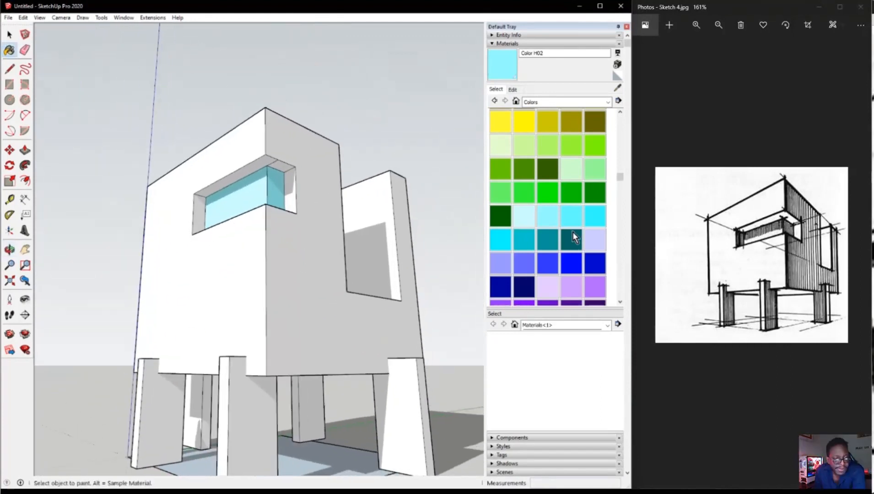
# - Pick the cream Color D01 and paint the outer wall containing the tall open notch with it
pyautogui.scroll(2, 571, 229)
pyautogui.scroll(5, 549, 206)
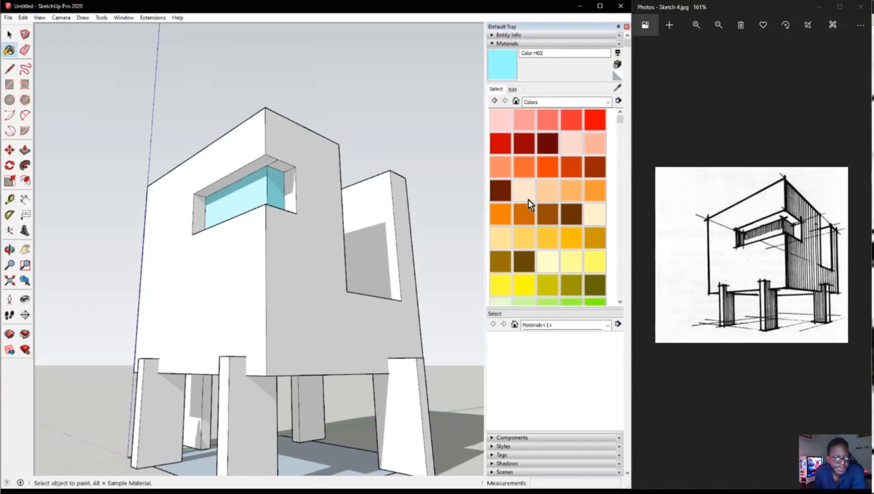
pyautogui.click(591, 219)
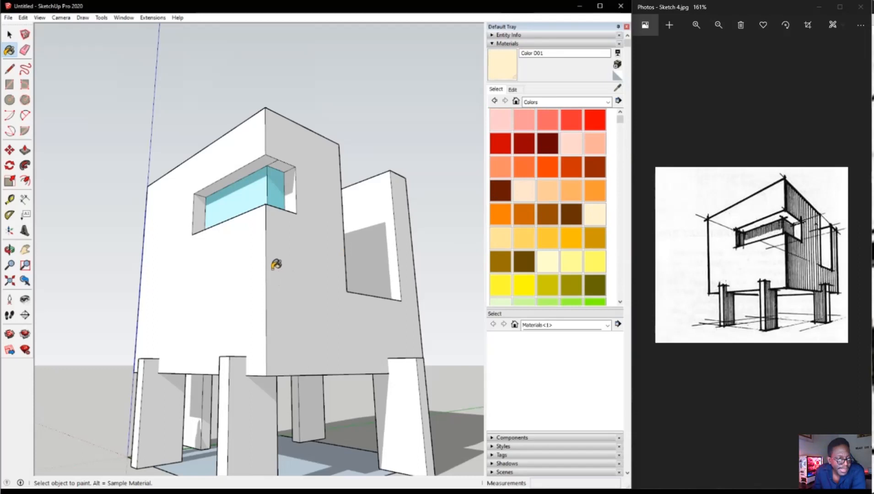
pyautogui.click(315, 197)
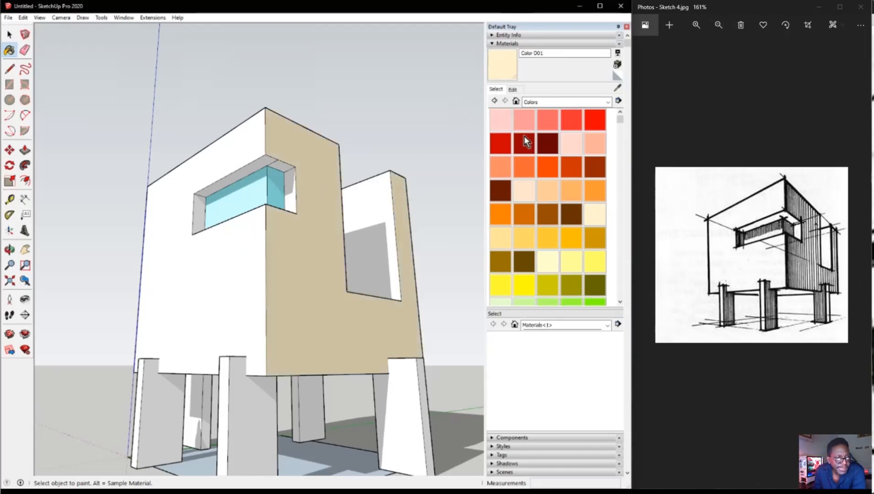
# - Paint another outer wall and the roof of the cube with Color D01
pyautogui.click(593, 214)
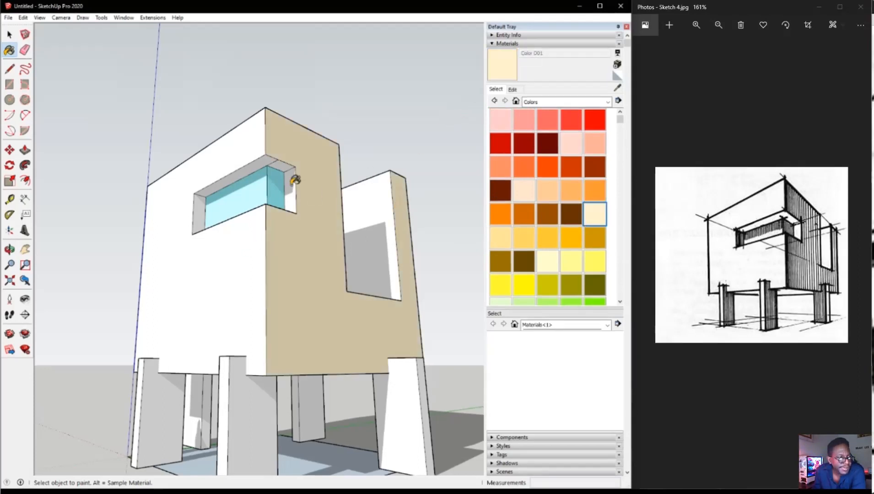
pyautogui.scroll(2, 305, 153)
pyautogui.moveTo(308, 198); pyautogui.dragTo(234, 186, button='middle')
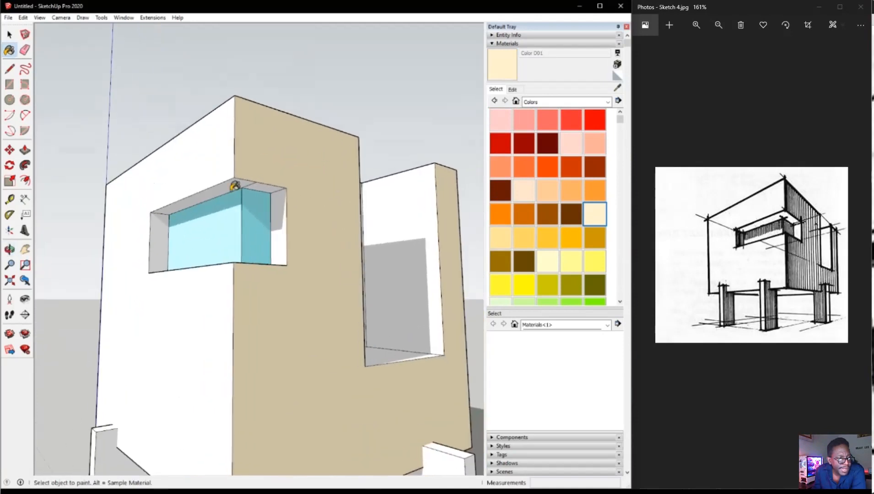
pyautogui.scroll(-3, 197, 231)
pyautogui.moveTo(162, 236); pyautogui.dragTo(558, 206, button='middle')
pyautogui.moveTo(272, 282); pyautogui.dragTo(309, 259, button='middle')
pyautogui.click(175, 295)
pyautogui.moveTo(262, 307); pyautogui.dragTo(240, 248, button='middle')
pyautogui.click(237, 197)
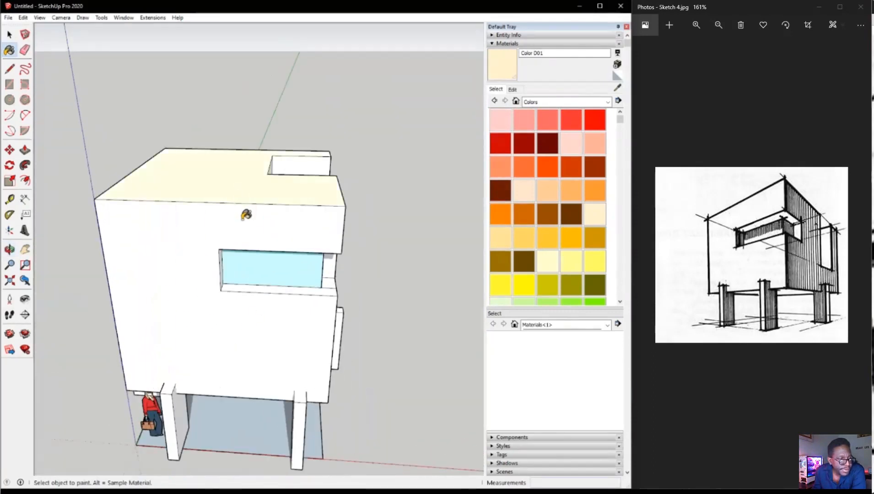
# - Cover the remaining outer walls, including the long wall around the corner window, with Color D01
pyautogui.moveTo(329, 218); pyautogui.dragTo(151, 219, button='middle')
pyautogui.press('b')
pyautogui.click(282, 249)
pyautogui.moveTo(240, 271)
pyautogui.mouseDown(button='middle')
pyautogui.moveTo(391, 245)
pyautogui.moveTo(156, 247)
pyautogui.moveTo(421, 201)
pyautogui.moveTo(280, 291)
pyautogui.mouseUp(button='middle')
pyautogui.moveTo(189, 289); pyautogui.dragTo(270, 350, button='middle')
pyautogui.scroll(2, 71, 249)
pyautogui.moveTo(181, 239); pyautogui.dragTo(52, 306, button='middle')
pyautogui.press('b')
pyautogui.scroll(-1, 298, 195)
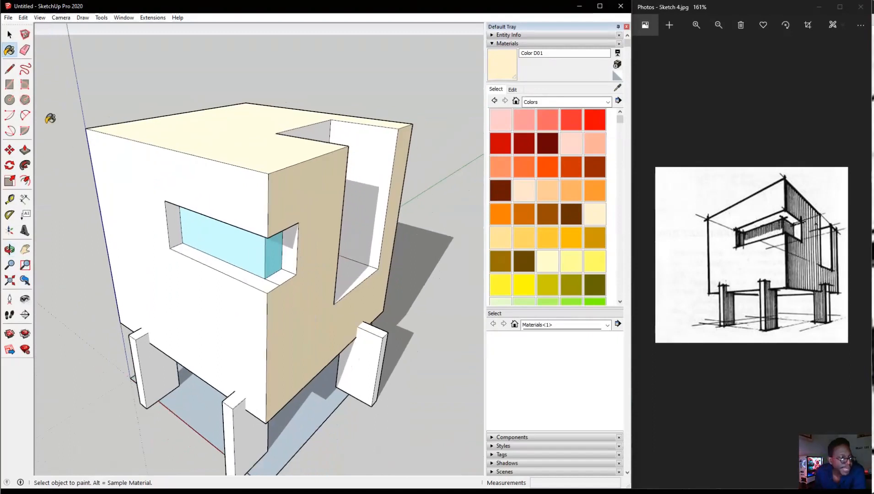
# - Collapse the Materials library, reopen the Shadows settings and set Light to 51
pyautogui.click(509, 43)
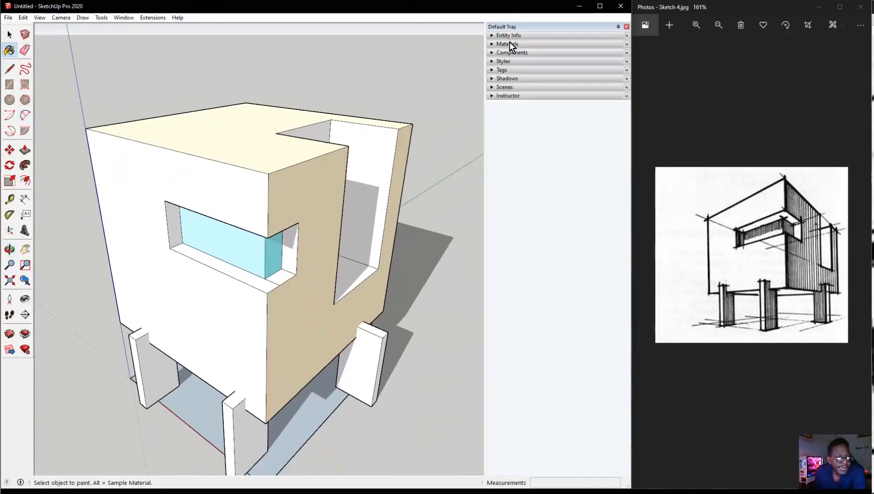
pyautogui.click(509, 78)
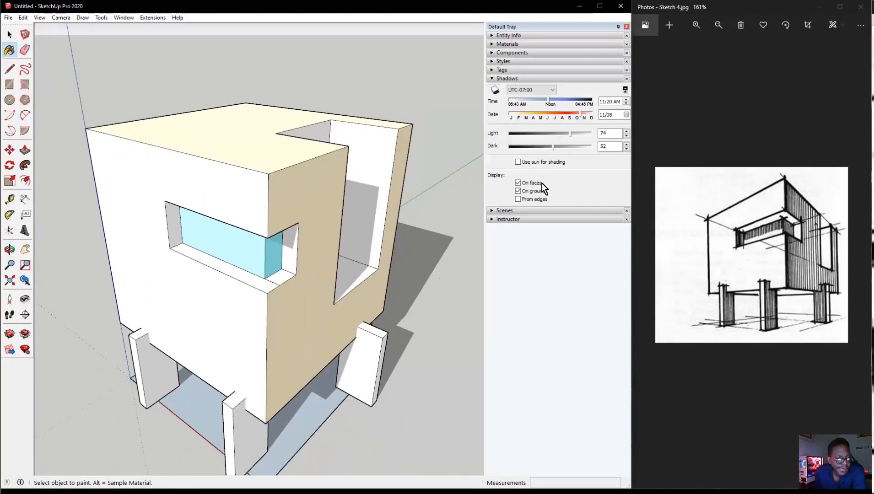
pyautogui.moveTo(570, 134)
pyautogui.mouseDown()
pyautogui.moveTo(531, 136)
pyautogui.moveTo(601, 139)
pyautogui.moveTo(553, 134)
pyautogui.mouseUp()
pyautogui.moveTo(279, 281)
pyautogui.mouseDown(button='middle')
pyautogui.moveTo(289, 193)
pyautogui.moveTo(343, 144)
pyautogui.mouseUp(button='middle')
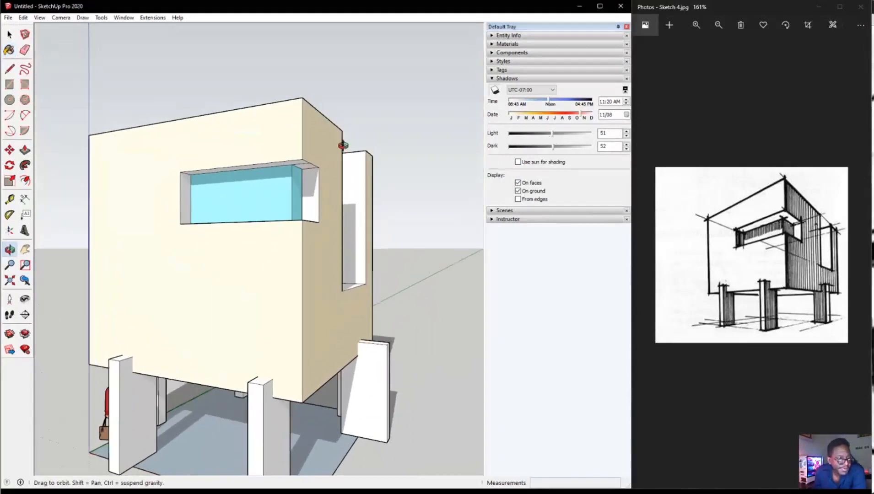
# - Paint the side reveals and the underside of the corner window recess with Color D01
pyautogui.scroll(-2, 352, 144)
pyautogui.moveTo(313, 197)
pyautogui.mouseDown(button='middle')
pyautogui.moveTo(258, 174)
pyautogui.moveTo(217, 102)
pyautogui.moveTo(234, 133)
pyautogui.moveTo(285, 148)
pyautogui.moveTo(302, 111)
pyautogui.mouseUp(button='middle')
pyautogui.scroll(5, 246, 142)
pyautogui.click(303, 111)
pyautogui.click(168, 209)
pyautogui.click(365, 153)
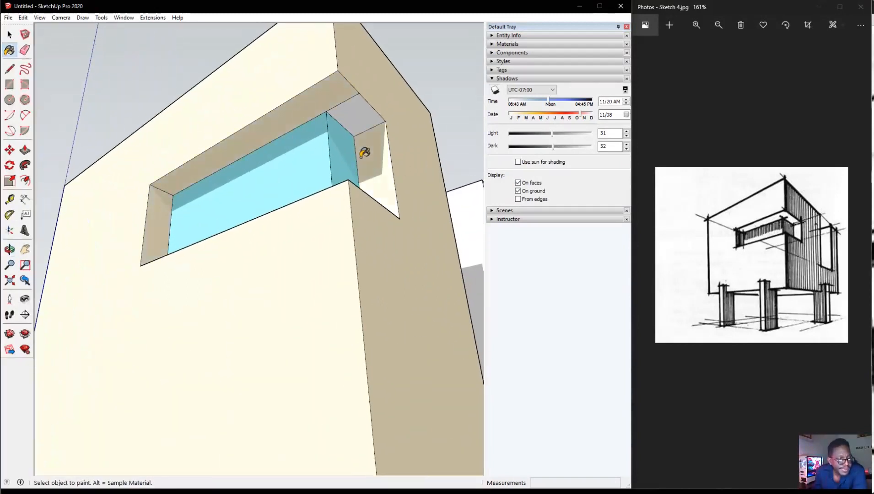
pyautogui.click(359, 124)
# - Paint both sill faces of the corner window recess with Color D01
pyautogui.moveTo(359, 124)
pyautogui.mouseDown(button='middle')
pyautogui.moveTo(351, 244)
pyautogui.moveTo(371, 306)
pyautogui.mouseUp(button='middle')
pyautogui.click(337, 306)
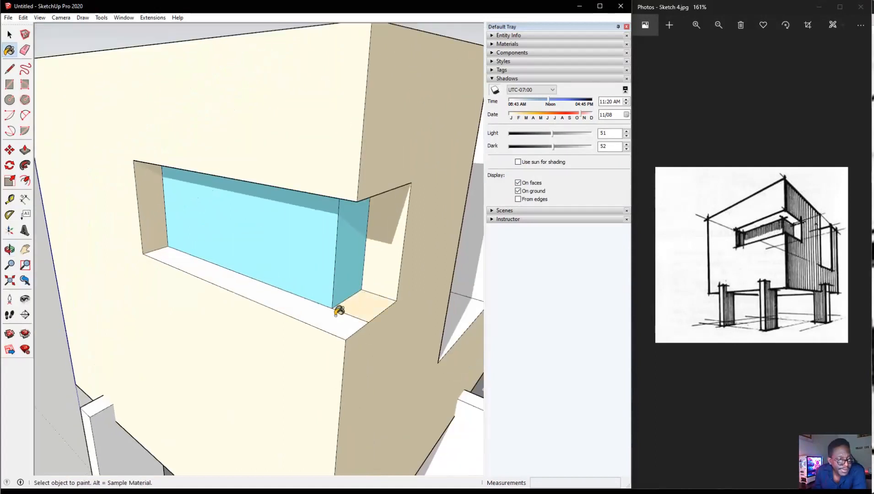
pyautogui.click(241, 266)
# - Reopen the Materials library and paint the column at the front corner with the golden-yellow Color D05
pyautogui.scroll(-8, 240, 266)
pyautogui.moveTo(335, 280)
pyautogui.mouseDown(button='middle')
pyautogui.moveTo(192, 201)
pyautogui.moveTo(453, 267)
pyautogui.moveTo(463, 257)
pyautogui.mouseUp(button='middle')
pyautogui.scroll(-3, 295, 431)
pyautogui.scroll(5, 276, 428)
pyautogui.moveTo(279, 426)
pyautogui.mouseDown(button='middle')
pyautogui.moveTo(250, 383)
pyautogui.moveTo(239, 463)
pyautogui.moveTo(224, 445)
pyautogui.moveTo(283, 364)
pyautogui.mouseUp(button='middle')
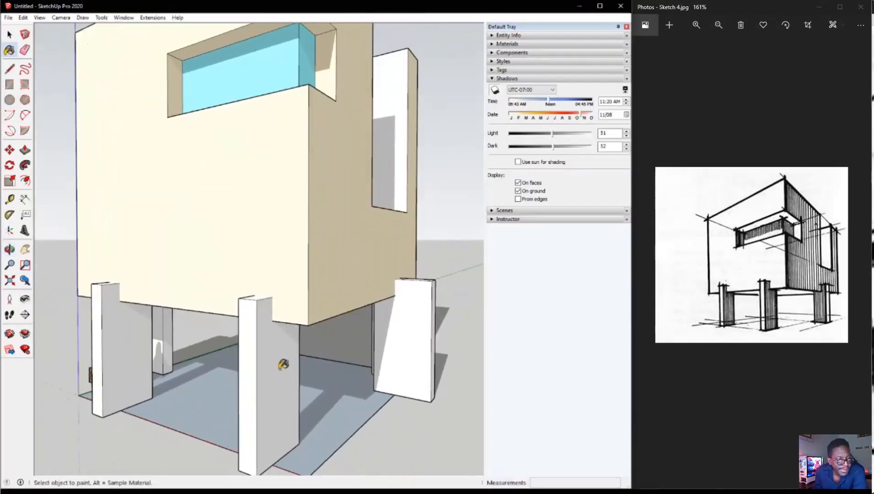
pyautogui.click(492, 44)
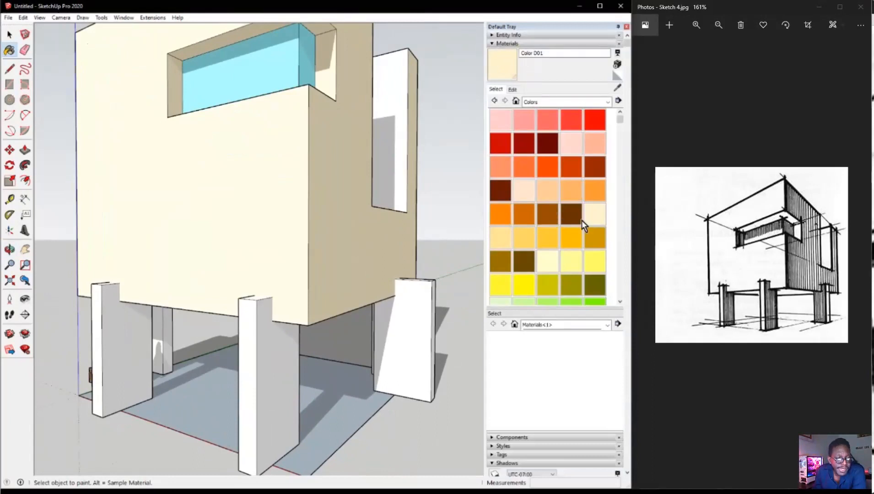
pyautogui.click(572, 245)
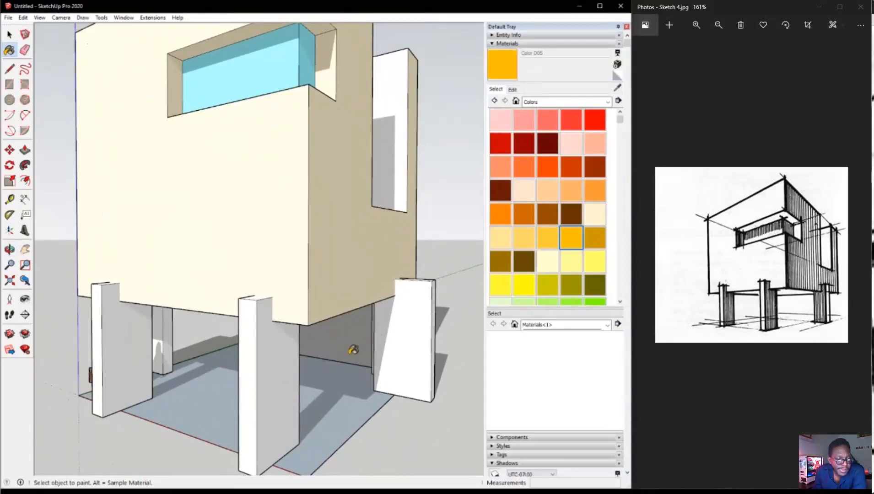
pyautogui.click(271, 368)
pyautogui.moveTo(314, 343)
pyautogui.mouseDown(button='middle')
pyautogui.moveTo(145, 317)
pyautogui.moveTo(144, 293)
pyautogui.moveTo(153, 280)
pyautogui.moveTo(296, 299)
pyautogui.moveTo(353, 283)
pyautogui.mouseUp(button='middle')
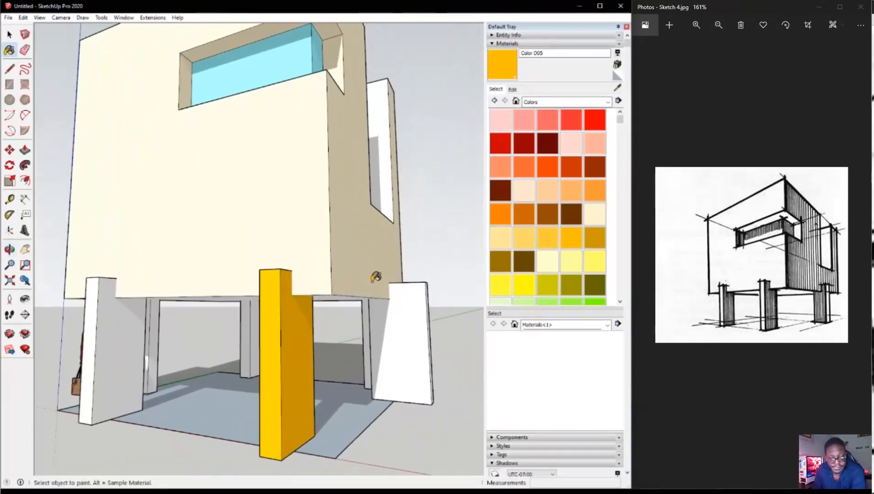
pyautogui.moveTo(237, 278)
pyautogui.mouseDown(button='middle')
pyautogui.moveTo(327, 321)
pyautogui.moveTo(250, 367)
pyautogui.moveTo(209, 367)
pyautogui.moveTo(320, 367)
pyautogui.mouseUp(button='middle')
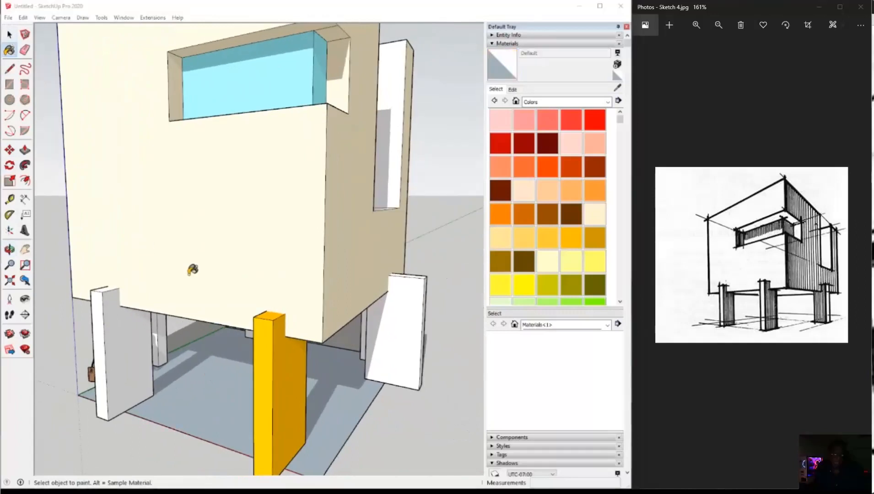
# - Open the white column beside the scale figure for editing and paint its broad side face with the peach Color C02
pyautogui.moveTo(125, 265)
pyautogui.mouseDown(button='middle')
pyautogui.moveTo(215, 306)
pyautogui.moveTo(181, 263)
pyautogui.moveTo(86, 285)
pyautogui.moveTo(141, 297)
pyautogui.mouseUp(button='middle')
pyautogui.press('b')
pyautogui.click(9, 34)
pyautogui.click(107, 344)
pyautogui.moveTo(107, 344); pyautogui.dragTo(281, 243, button='middle')
pyautogui.scroll(3, 148, 347)
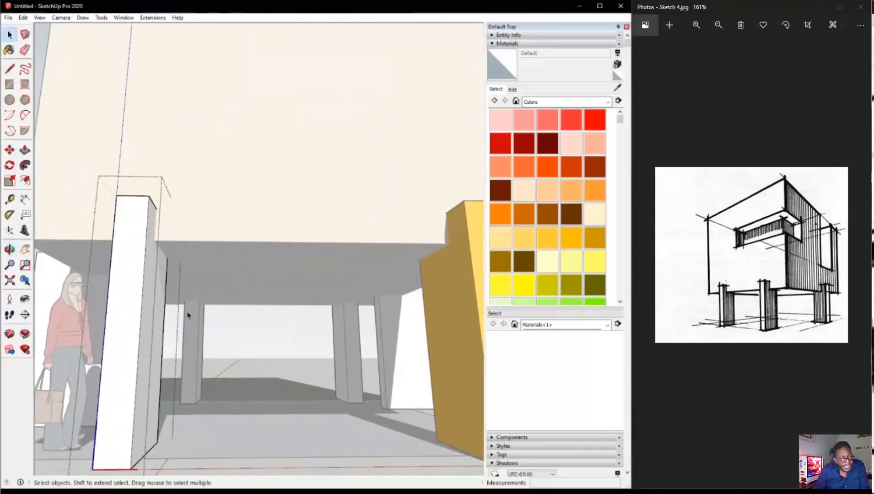
pyautogui.moveTo(188, 315); pyautogui.dragTo(485, 185, button='middle')
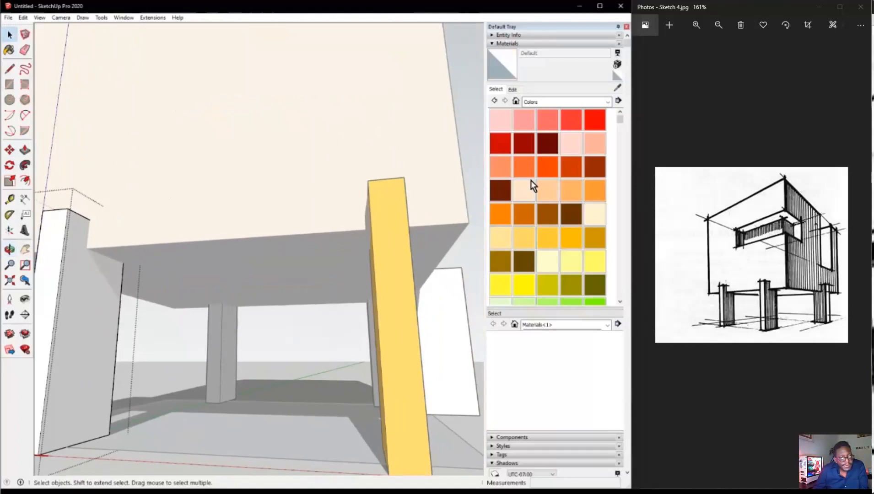
pyautogui.click(549, 192)
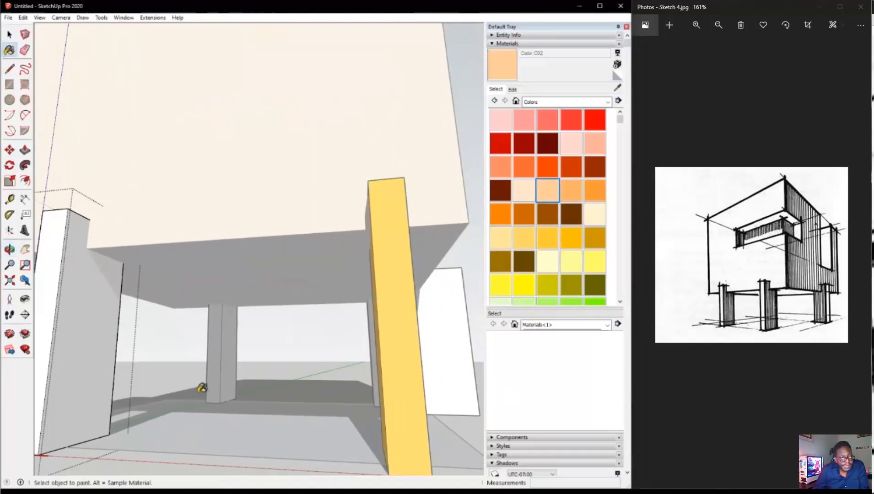
pyautogui.click(74, 324)
# - Paint the remaining faces of the opened column with Color C02
pyautogui.moveTo(76, 323)
pyautogui.mouseDown(button='middle')
pyautogui.moveTo(142, 304)
pyautogui.moveTo(68, 314)
pyautogui.moveTo(165, 334)
pyautogui.moveTo(180, 345)
pyautogui.moveTo(444, 345)
pyautogui.moveTo(370, 358)
pyautogui.moveTo(325, 296)
pyautogui.moveTo(306, 332)
pyautogui.moveTo(445, 335)
pyautogui.moveTo(321, 315)
pyautogui.moveTo(289, 355)
pyautogui.moveTo(122, 420)
pyautogui.mouseUp(button='middle')
pyautogui.scroll(-3, 168, 335)
pyautogui.click(323, 311)
pyautogui.click(292, 316)
pyautogui.click(371, 316)
pyautogui.moveTo(153, 340); pyautogui.dragTo(87, 318, button='middle')
pyautogui.click(85, 275)
pyautogui.moveTo(153, 292)
pyautogui.mouseDown(button='middle')
pyautogui.moveTo(163, 146)
pyautogui.moveTo(380, 127)
pyautogui.moveTo(152, 177)
pyautogui.moveTo(264, 222)
pyautogui.moveTo(79, 259)
pyautogui.moveTo(109, 238)
pyautogui.mouseUp(button='middle')
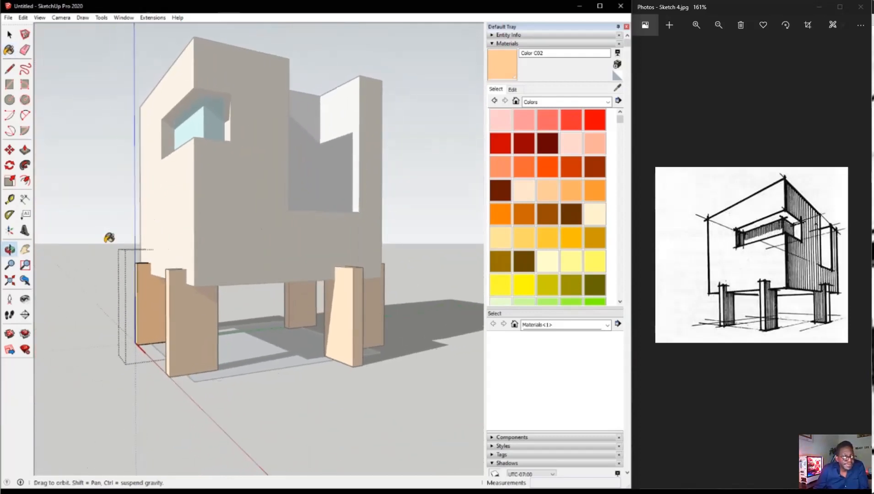
pyautogui.scroll(5, 64, 253)
pyautogui.moveTo(223, 284)
pyautogui.mouseDown(button='middle')
pyautogui.moveTo(292, 273)
pyautogui.moveTo(369, 213)
pyautogui.mouseUp(button='middle')
pyautogui.scroll(-2, 226, 239)
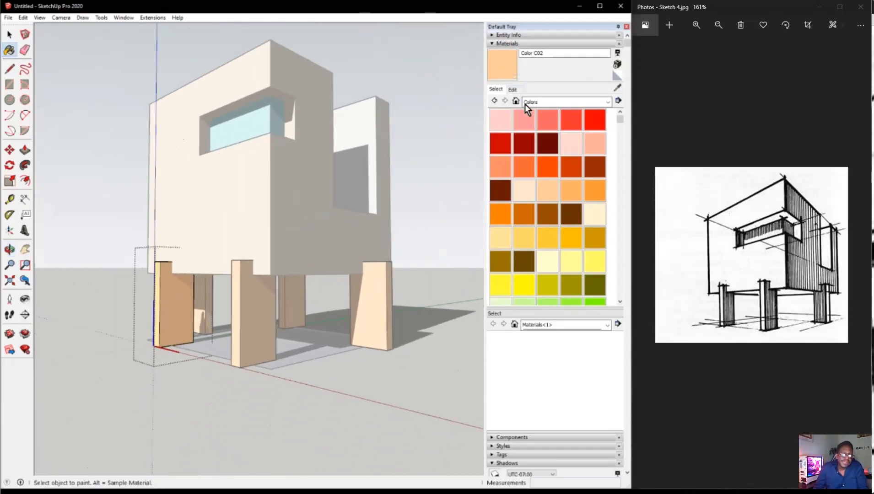
# - Switch the material library to the Wood collection and choose Wood Floor Parquet
pyautogui.click(595, 101)
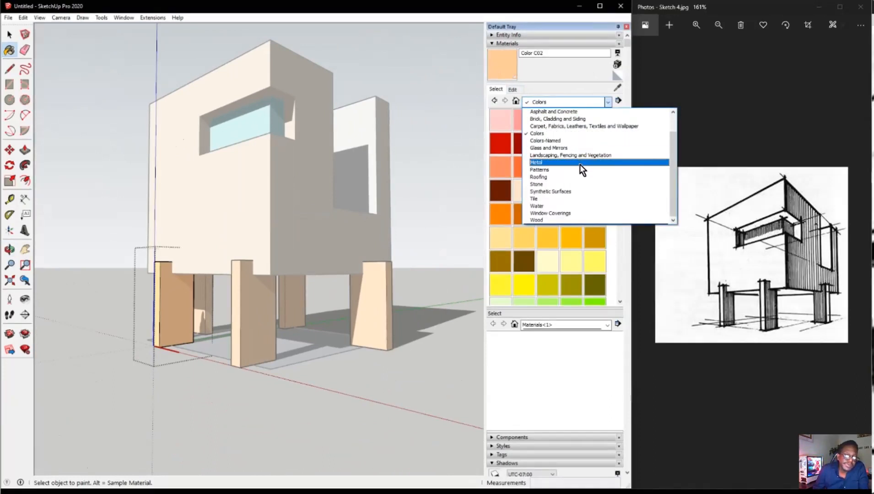
pyautogui.click(557, 220)
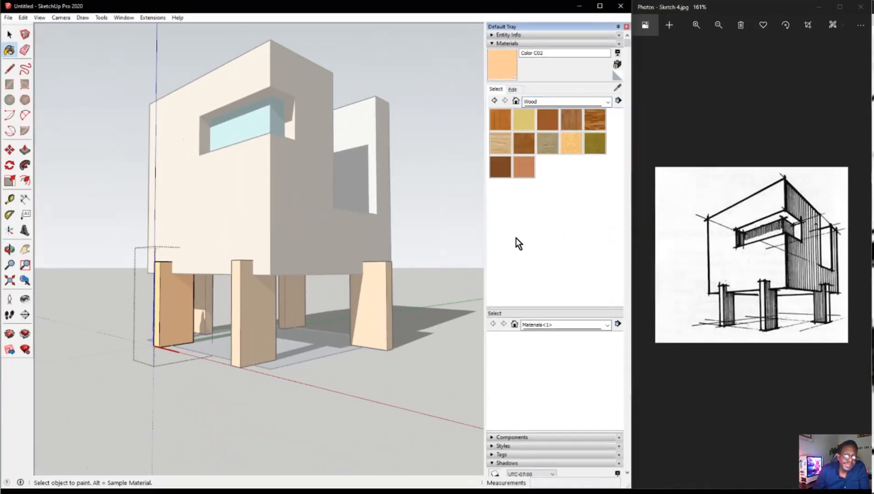
pyautogui.click(500, 144)
pyautogui.moveTo(368, 148)
pyautogui.mouseDown(button='middle')
pyautogui.moveTo(122, 264)
pyautogui.moveTo(220, 299)
pyautogui.moveTo(374, 140)
pyautogui.moveTo(259, 162)
pyautogui.moveTo(232, 136)
pyautogui.mouseUp(button='middle')
pyautogui.scroll(3, 355, 126)
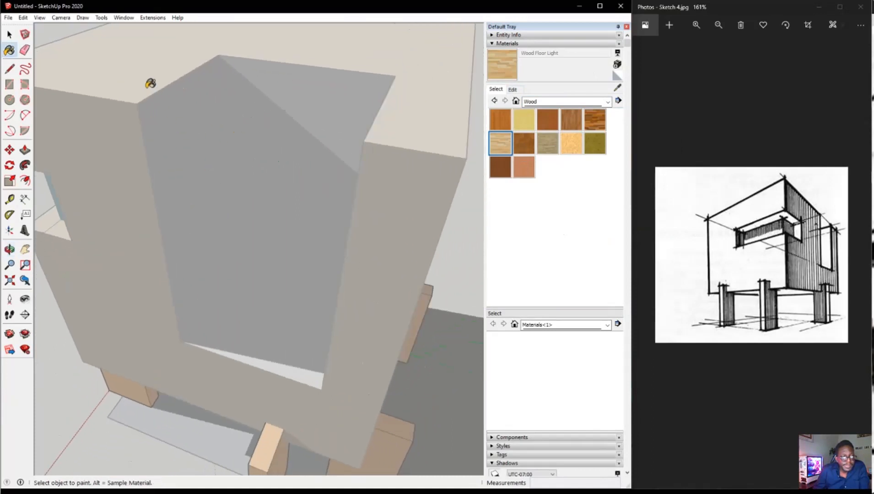
pyautogui.moveTo(180, 139); pyautogui.dragTo(397, 137, button='middle')
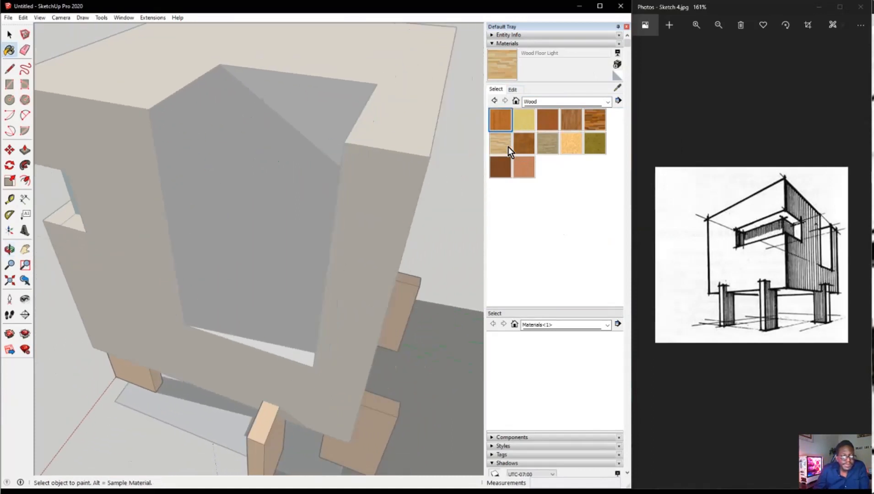
pyautogui.click(519, 142)
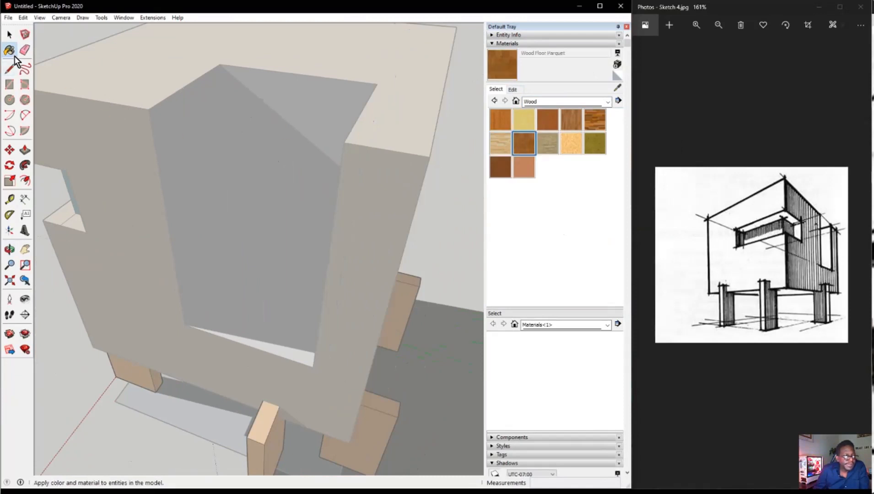
# - Leave the column's editing mode to return to the whole model
pyautogui.moveTo(244, 173); pyautogui.dragTo(289, 318, button='middle')
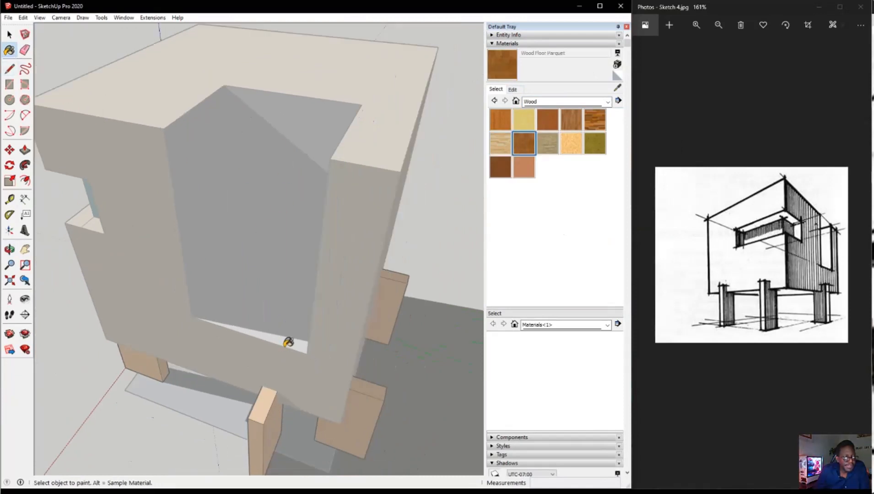
pyautogui.moveTo(289, 352); pyautogui.dragTo(281, 238, button='middle')
pyautogui.scroll(-5, 281, 237)
pyautogui.moveTo(229, 254)
pyautogui.mouseDown(button='middle')
pyautogui.moveTo(423, 209)
pyautogui.moveTo(394, 169)
pyautogui.mouseUp(button='middle')
pyautogui.scroll(2, 225, 218)
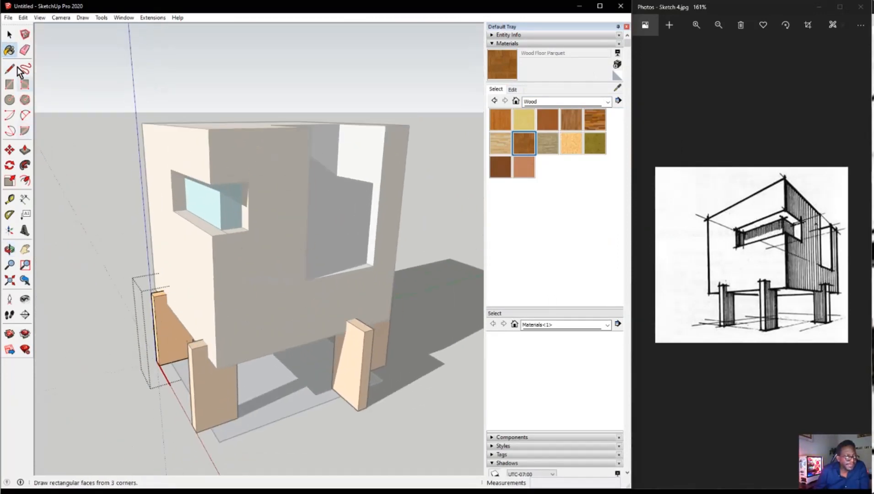
pyautogui.click(10, 36)
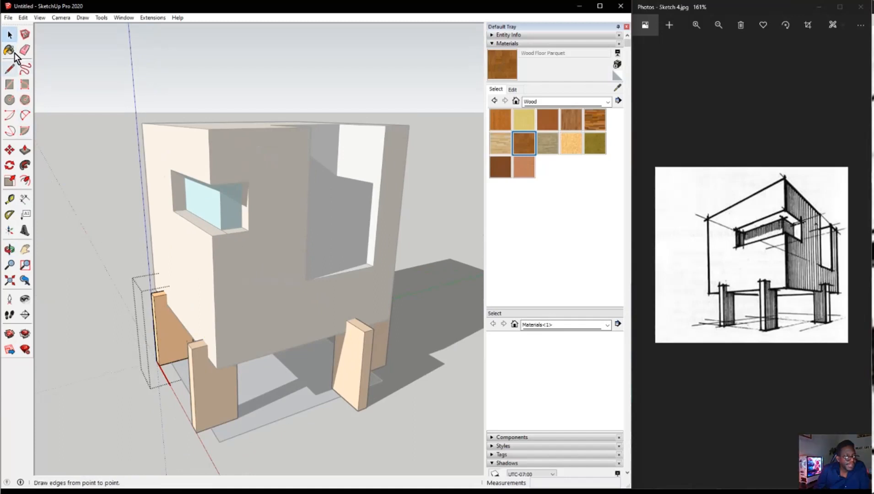
pyautogui.scroll(3, 93, 146)
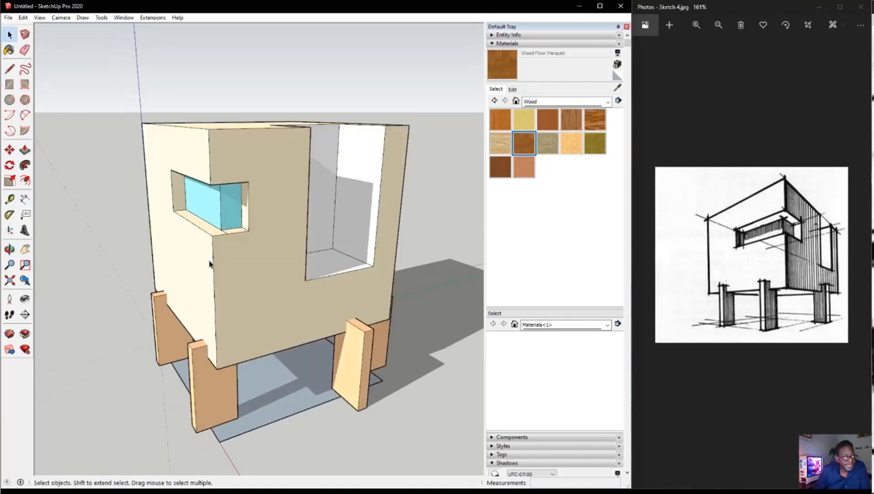
# - Paint the inner walls and floor of the tall open notch with Wood Floor Parquet
pyautogui.scroll(3, 363, 192)
pyautogui.moveTo(365, 160)
pyautogui.mouseDown(button='middle')
pyautogui.moveTo(185, 193)
pyautogui.moveTo(416, 153)
pyautogui.mouseUp(button='middle')
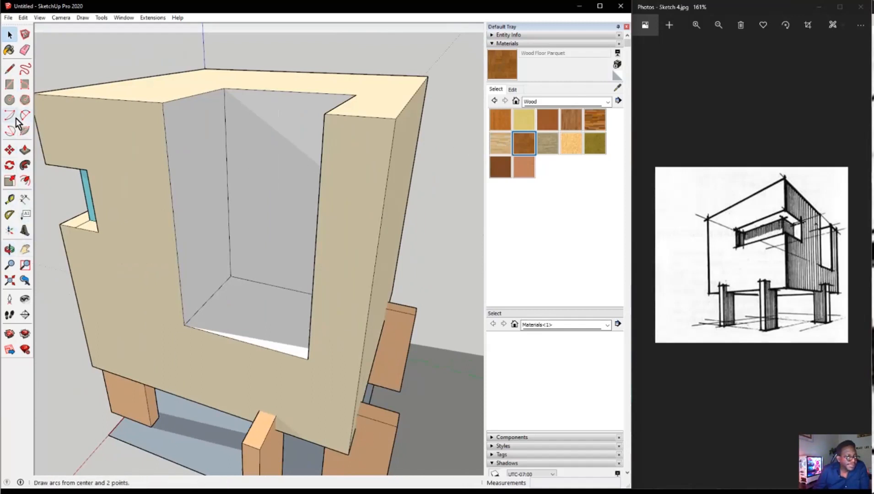
pyautogui.click(9, 50)
pyautogui.click(194, 200)
pyautogui.click(234, 168)
pyautogui.moveTo(330, 224)
pyautogui.mouseDown(button='middle')
pyautogui.moveTo(360, 241)
pyautogui.moveTo(396, 177)
pyautogui.mouseUp(button='middle')
pyautogui.click(394, 177)
pyautogui.click(307, 298)
pyautogui.moveTo(308, 299)
pyautogui.mouseDown(button='middle')
pyautogui.moveTo(229, 166)
pyautogui.moveTo(136, 146)
pyautogui.mouseUp(button='middle')
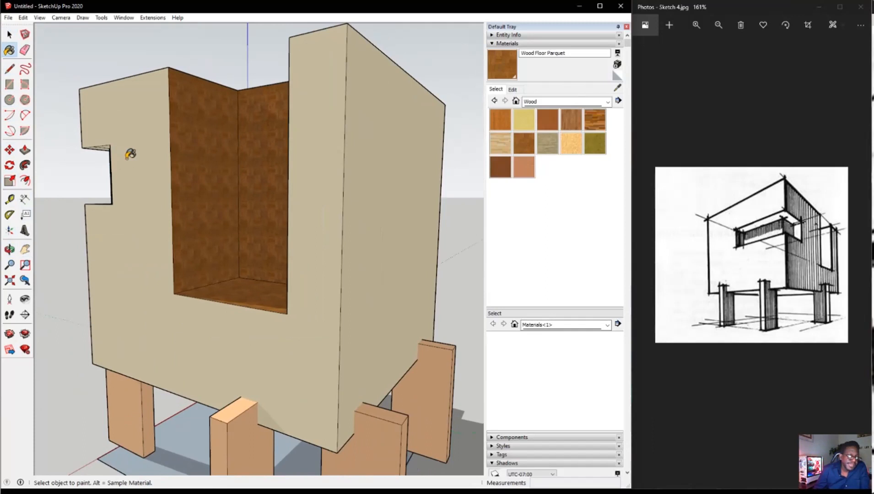
# - Examine the parquet-covered walls and floor of the tall notch up close and from several angles
pyautogui.scroll(5, 153, 196)
pyautogui.moveTo(156, 232)
pyautogui.mouseDown(button='middle')
pyautogui.moveTo(275, 193)
pyautogui.moveTo(344, 224)
pyautogui.moveTo(377, 203)
pyautogui.moveTo(277, 201)
pyautogui.moveTo(242, 225)
pyautogui.moveTo(252, 215)
pyautogui.mouseUp(button='middle')
pyautogui.scroll(3, 275, 217)
pyautogui.scroll(1, 229, 222)
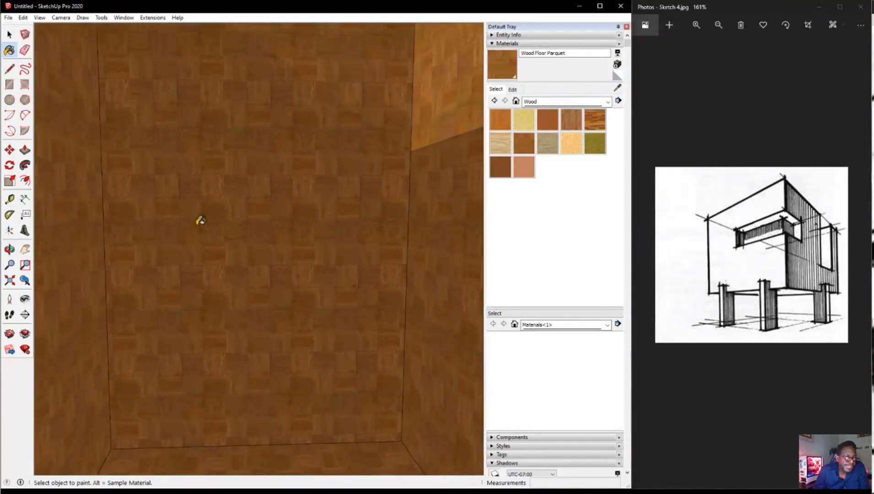
pyautogui.scroll(-4, 259, 162)
pyautogui.moveTo(260, 170)
pyautogui.mouseDown(button='middle')
pyautogui.moveTo(303, 181)
pyautogui.moveTo(226, 184)
pyautogui.moveTo(391, 166)
pyautogui.mouseUp(button='middle')
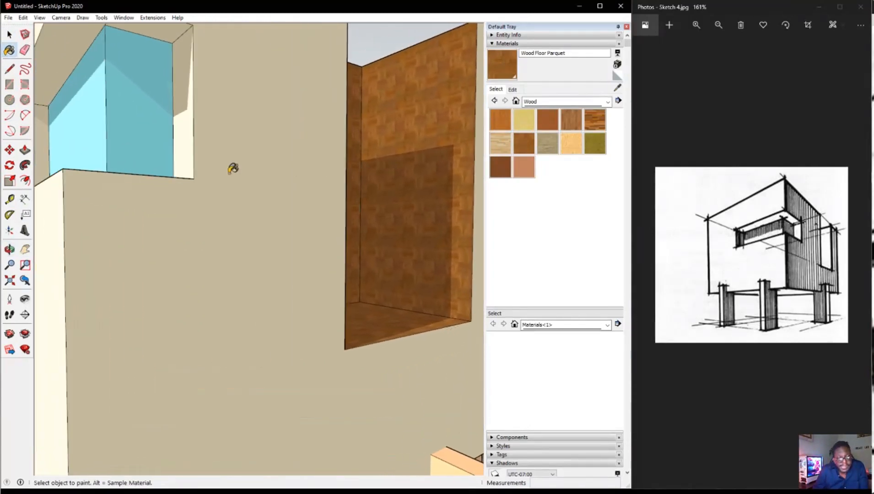
pyautogui.scroll(-1, 236, 168)
pyautogui.scroll(3, 419, 152)
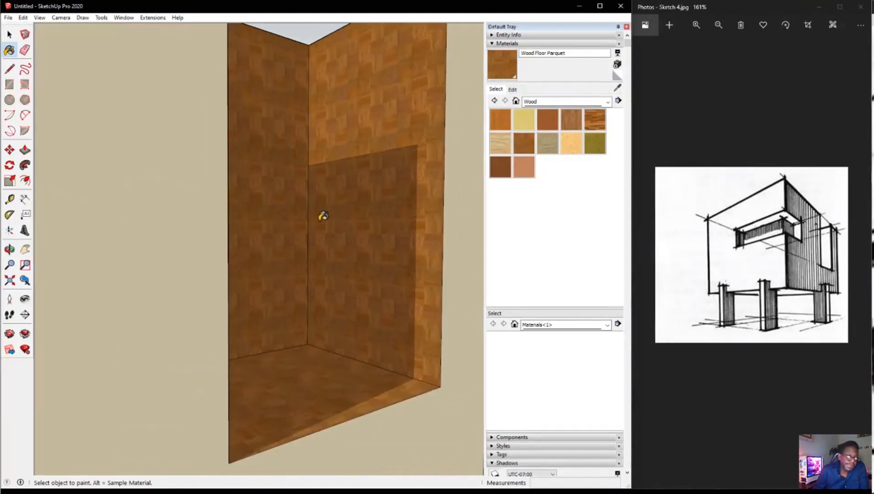
pyautogui.scroll(-3, 301, 211)
pyautogui.moveTo(323, 195); pyautogui.dragTo(460, 150, button='middle')
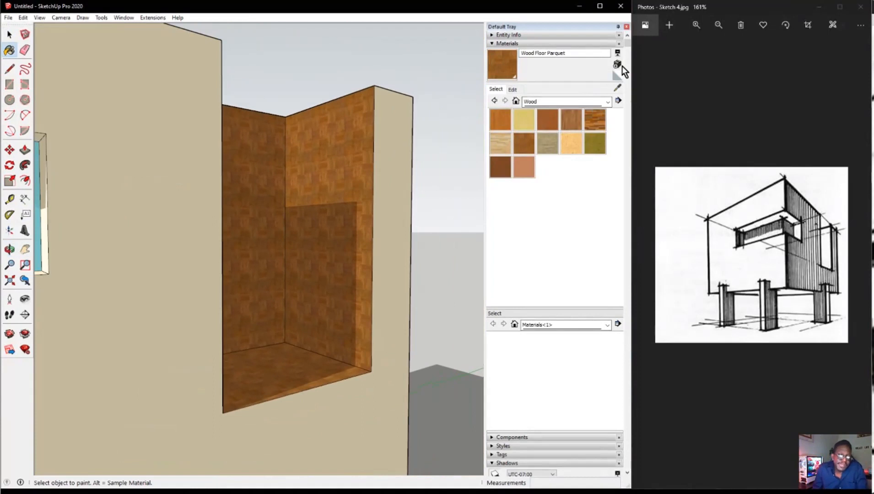
# - Open the Wood Floor Parquet material's settings for editing its colour, texture image and texture size
pyautogui.click(513, 89)
pyautogui.click(500, 90)
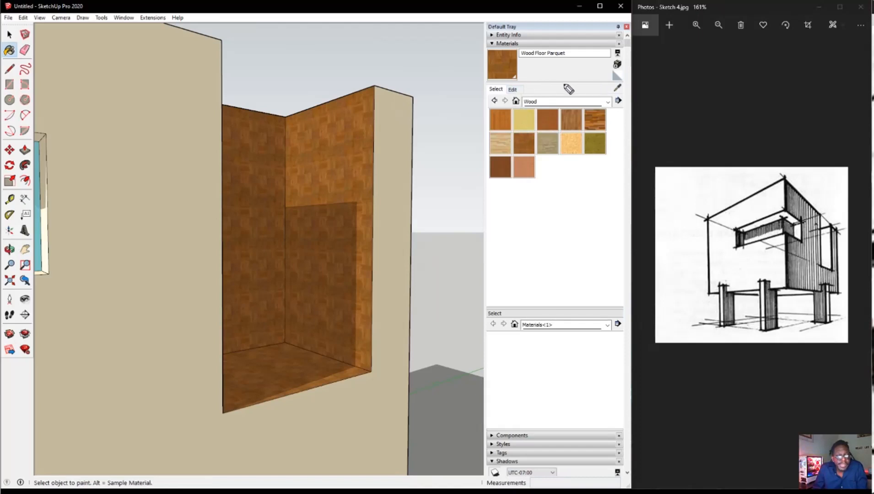
pyautogui.moveTo(520, 86)
pyautogui.mouseDown()
pyautogui.moveTo(517, 97)
pyautogui.moveTo(507, 84)
pyautogui.mouseUp()
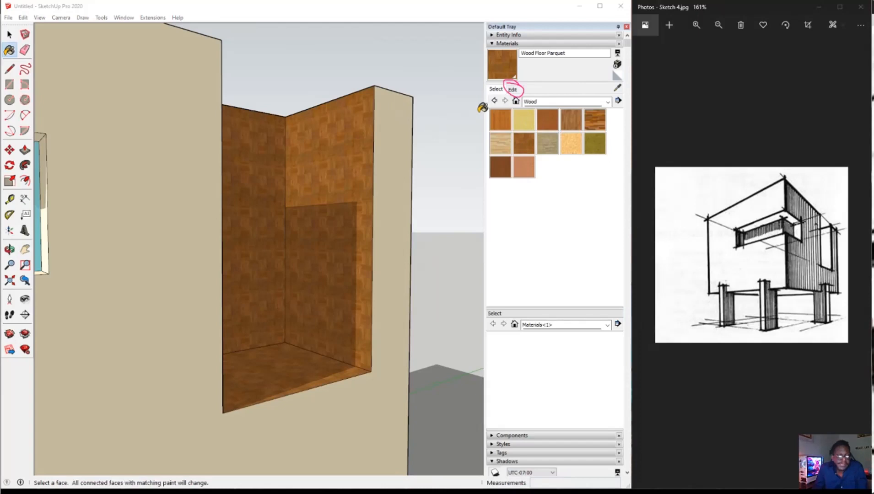
pyautogui.click(516, 92)
pyautogui.click(513, 89)
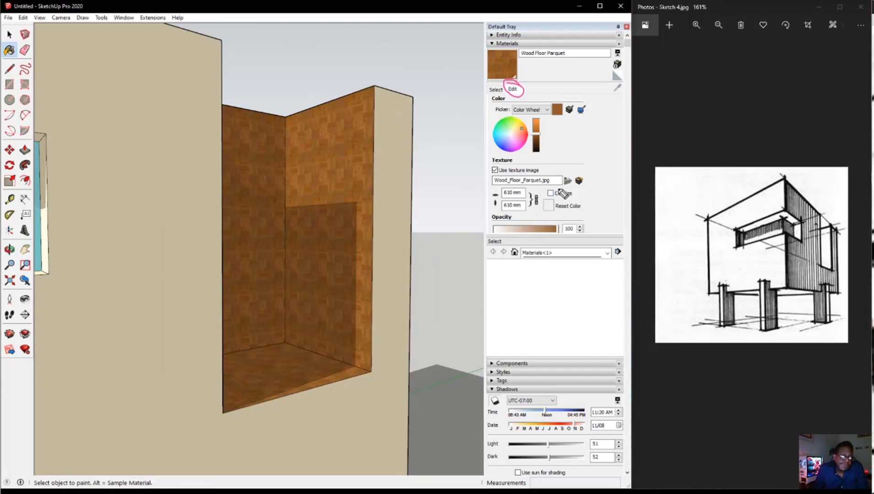
pyautogui.moveTo(560, 175)
pyautogui.mouseDown()
pyautogui.moveTo(486, 174)
pyautogui.moveTo(503, 192)
pyautogui.moveTo(538, 195)
pyautogui.moveTo(561, 181)
pyautogui.moveTo(556, 174)
pyautogui.mouseUp()
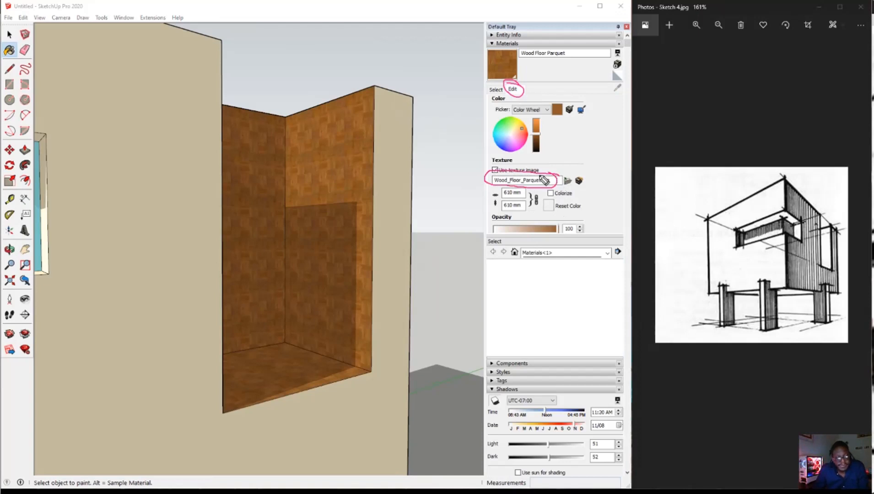
pyautogui.moveTo(538, 120)
pyautogui.mouseDown()
pyautogui.moveTo(514, 115)
pyautogui.moveTo(498, 153)
pyautogui.moveTo(551, 140)
pyautogui.moveTo(529, 129)
pyautogui.mouseUp()
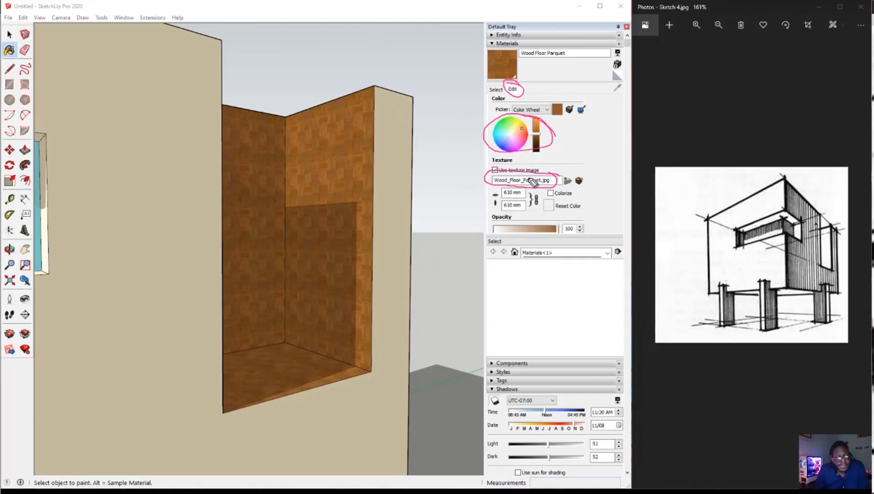
pyautogui.moveTo(432, 146)
pyautogui.mouseDown()
pyautogui.moveTo(462, 193)
pyautogui.moveTo(540, 207)
pyautogui.moveTo(487, 196)
pyautogui.mouseUp()
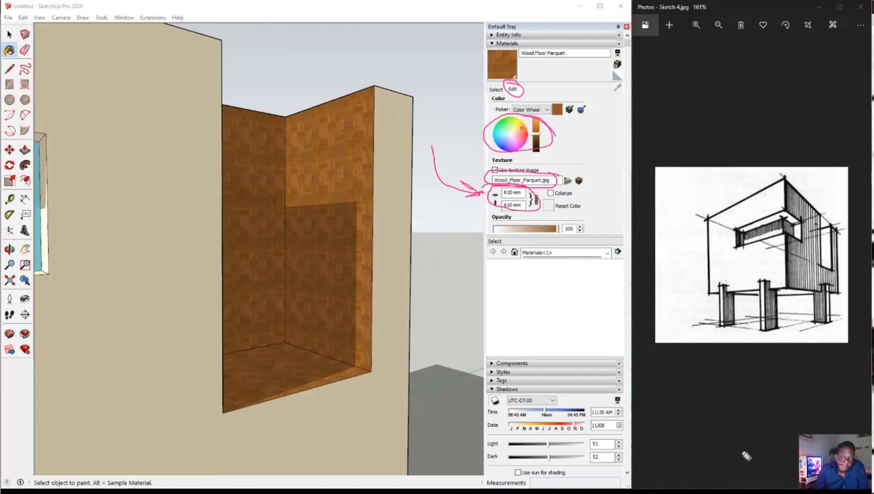
pyautogui.press('Escape')
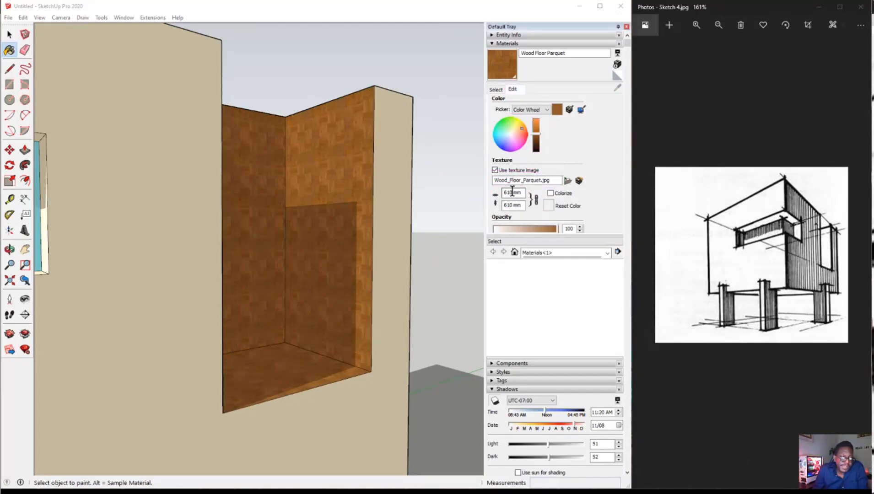
# - Set the Wood Floor Parquet texture size to 900 mm and check the notch walls
pyautogui.click(513, 192)
pyautogui.click(537, 201)
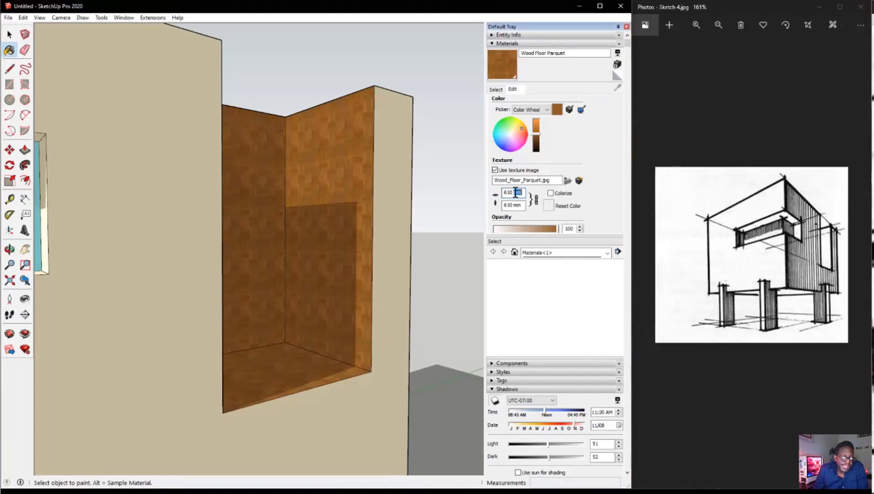
pyautogui.moveTo(521, 192); pyautogui.dragTo(457, 191)
pyautogui.write('900')
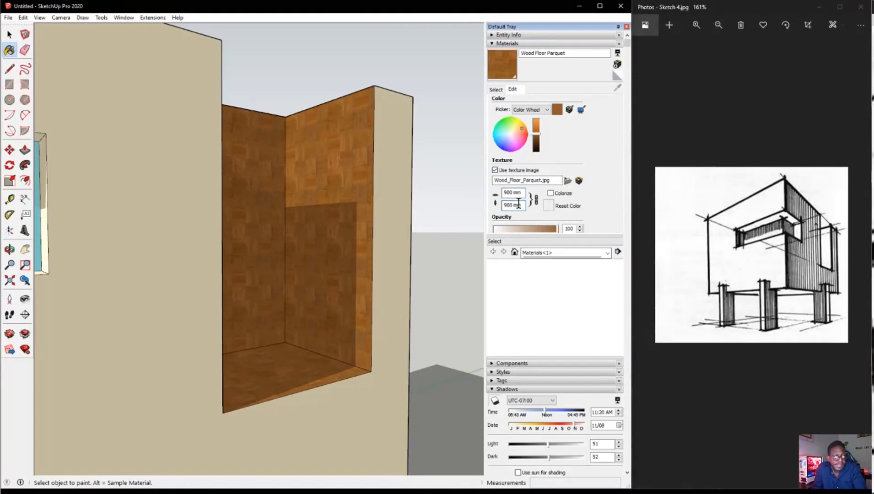
pyautogui.moveTo(369, 215); pyautogui.dragTo(425, 177, button='middle')
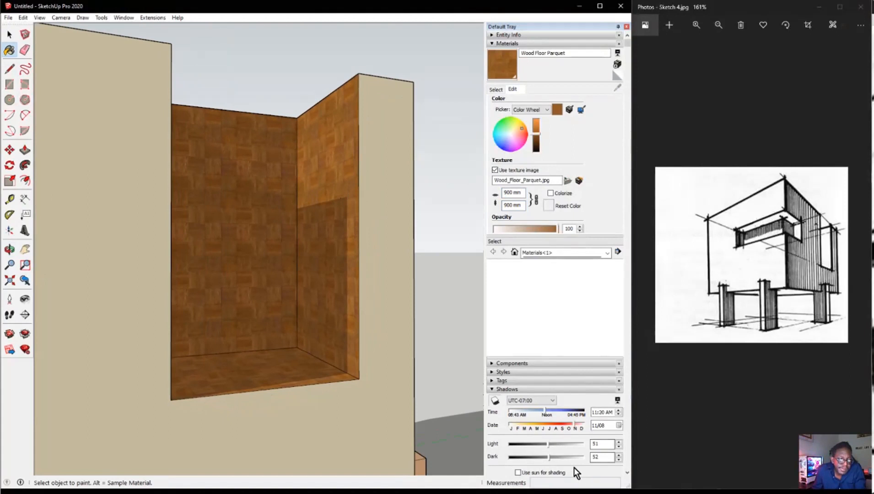
# - Set the Wood Floor Parquet texture size to 300 mm to try a finer pattern
pyautogui.moveTo(606, 236); pyautogui.dragTo(606, 270)
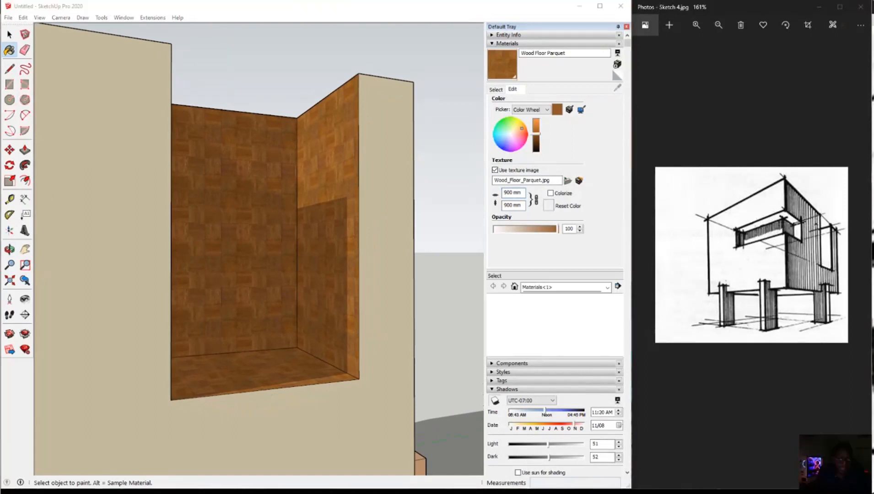
pyautogui.doubleClick(511, 192)
pyautogui.press('Return')
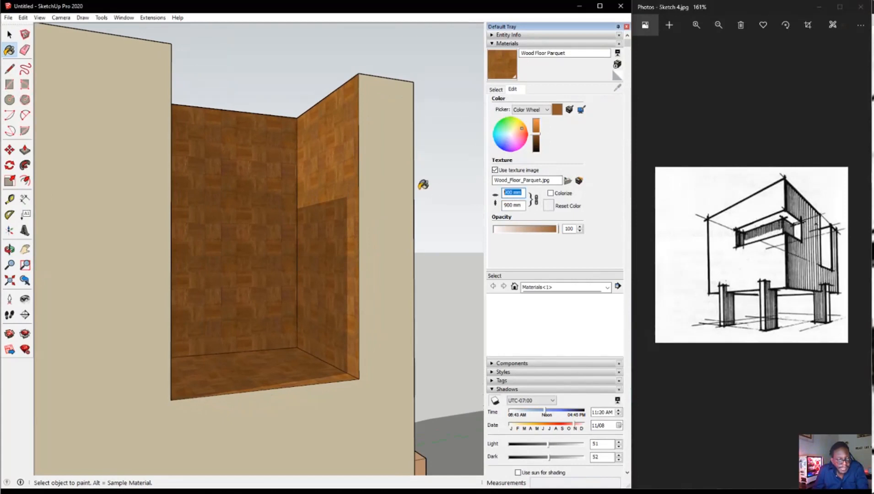
pyautogui.write('300')
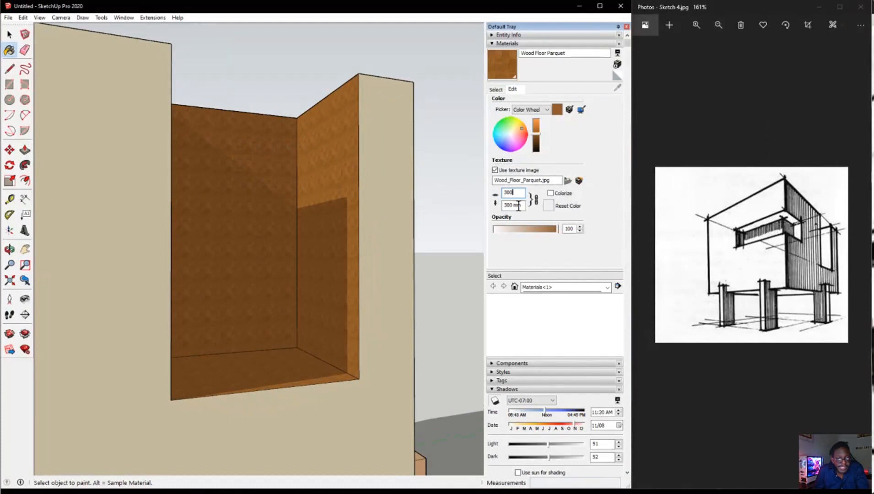
pyautogui.press('Return')
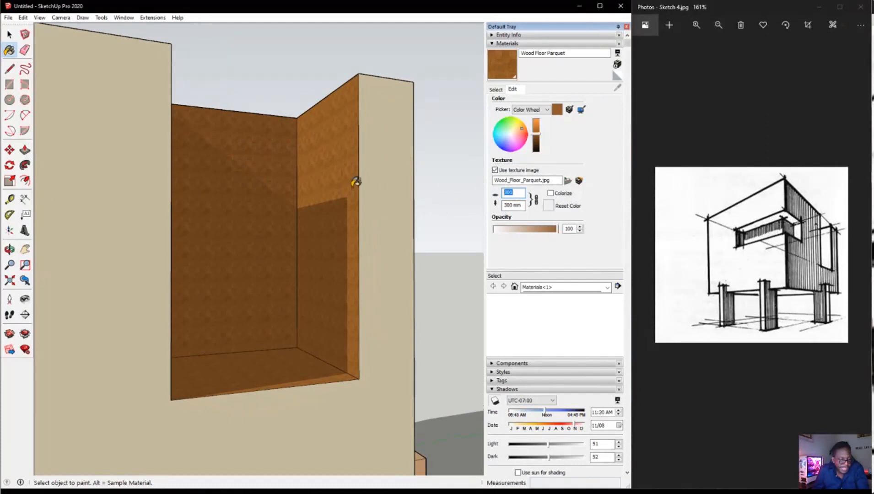
# - Set the Wood Floor Parquet texture size to 1500 mm and view the whole building
pyautogui.write('1500')
pyautogui.press('Return')
pyautogui.moveTo(320, 202)
pyautogui.mouseDown(button='middle')
pyautogui.moveTo(146, 192)
pyautogui.moveTo(180, 215)
pyautogui.moveTo(420, 182)
pyautogui.mouseUp(button='middle')
pyautogui.scroll(-4, 330, 197)
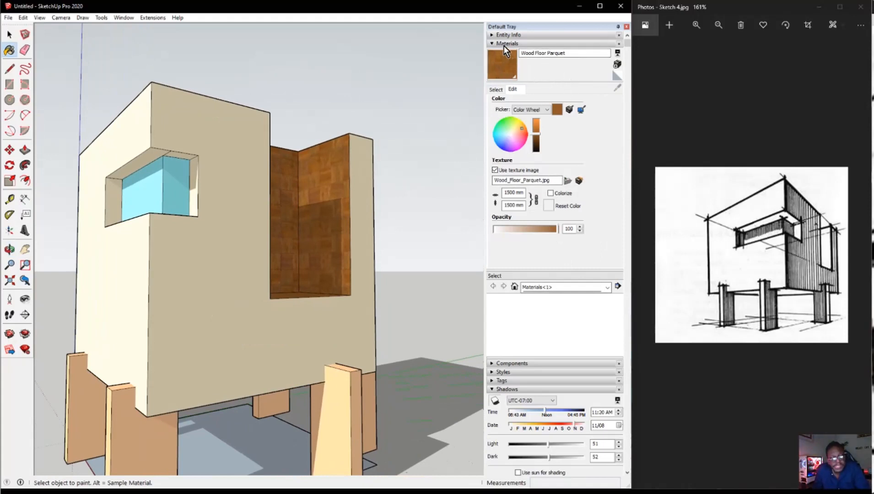
# - Switch the material library from Wood to the Colors collection and browse through its swatches
pyautogui.click(501, 91)
pyautogui.click(535, 101)
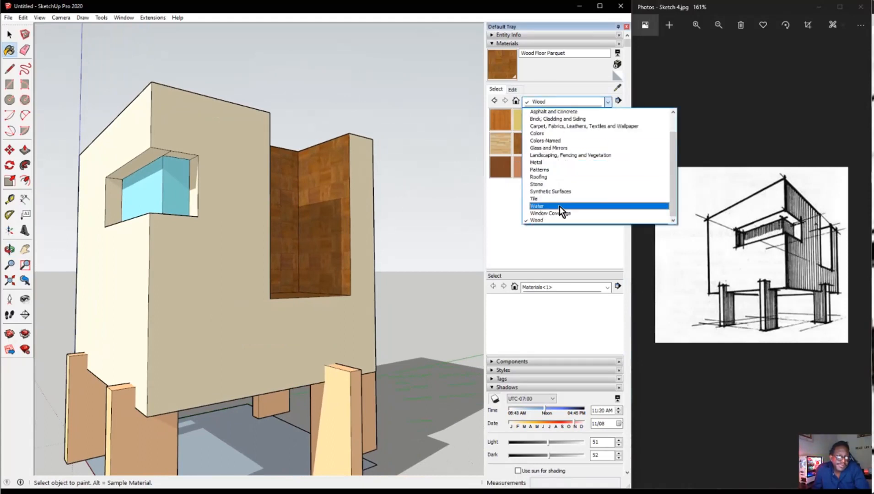
pyautogui.click(553, 134)
pyautogui.scroll(-5, 542, 136)
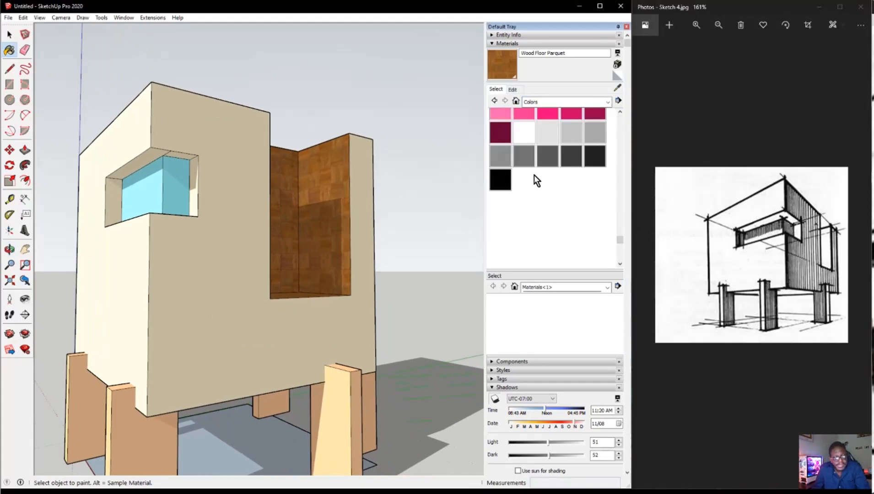
pyautogui.scroll(3, 534, 175)
pyautogui.scroll(4, 504, 161)
pyautogui.scroll(-10, 501, 144)
pyautogui.scroll(-2, 498, 135)
pyautogui.scroll(2, 502, 139)
pyautogui.scroll(-2, 544, 141)
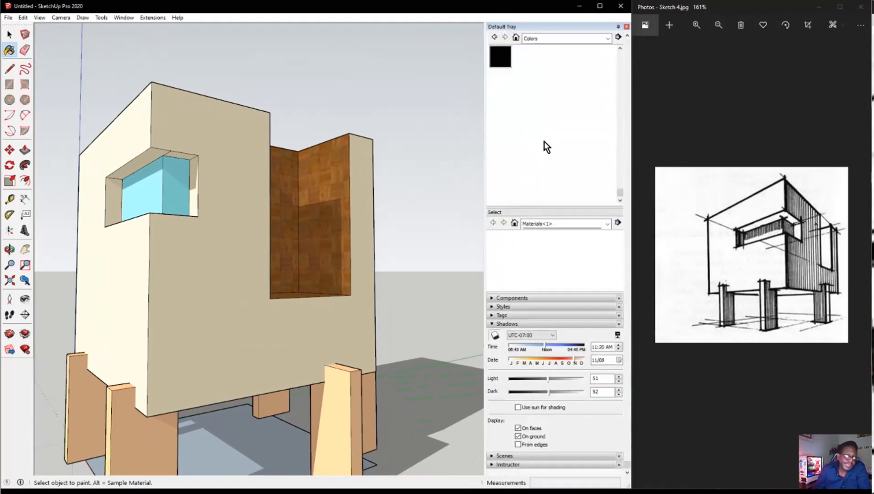
pyautogui.scroll(3, 623, 166)
pyautogui.scroll(4, 609, 160)
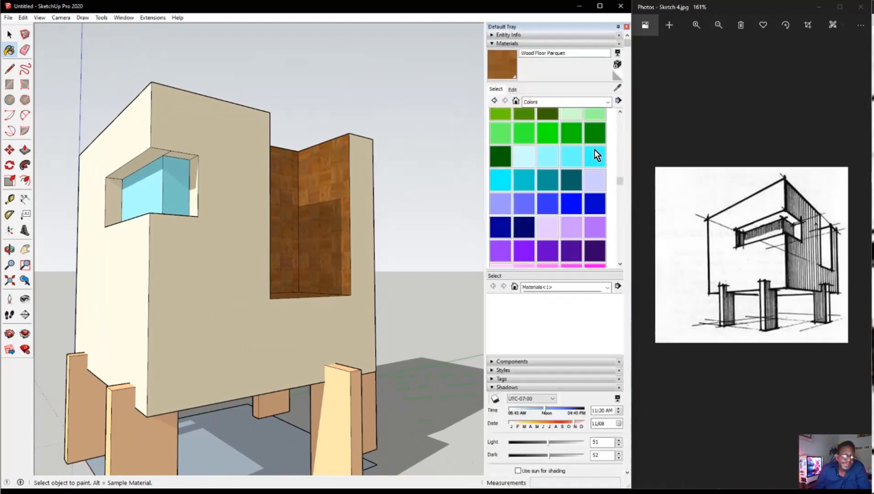
pyautogui.scroll(3, 604, 127)
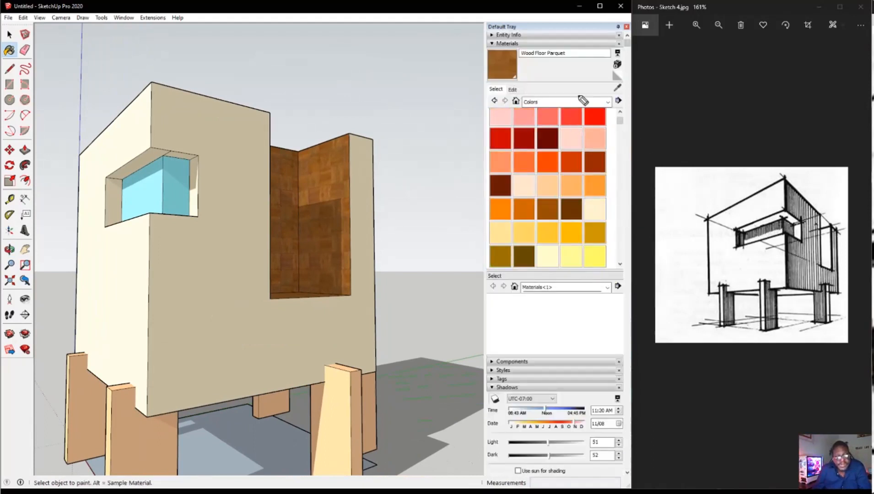
pyautogui.moveTo(618, 54)
pyautogui.mouseDown()
pyautogui.moveTo(610, 57)
pyautogui.moveTo(626, 66)
pyautogui.moveTo(614, 54)
pyautogui.mouseUp()
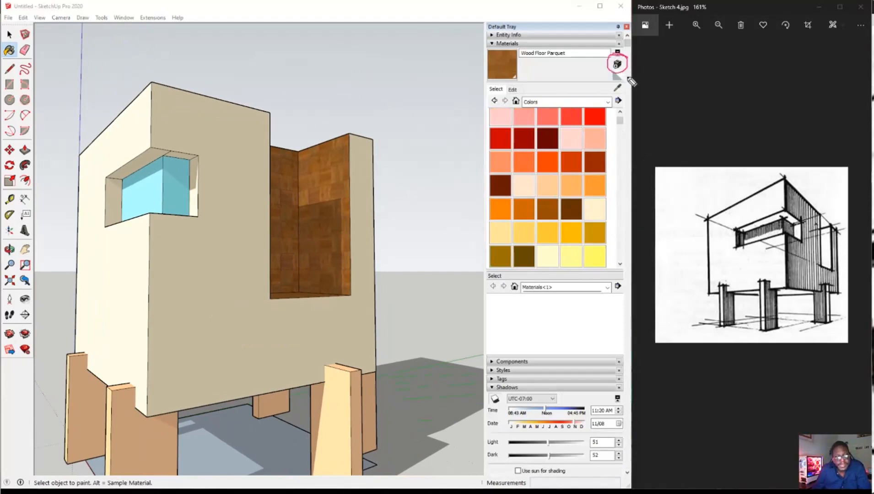
pyautogui.moveTo(543, 78); pyautogui.dragTo(601, 67)
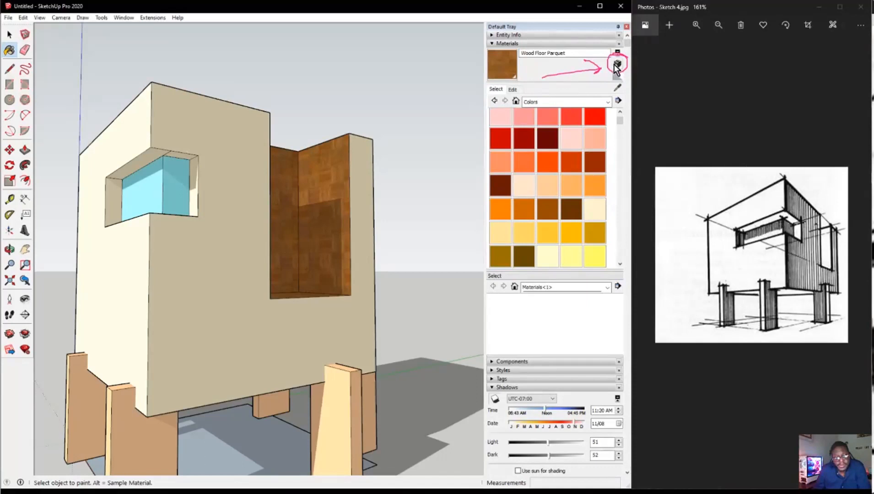
pyautogui.moveTo(798, 99); pyautogui.dragTo(694, 93)
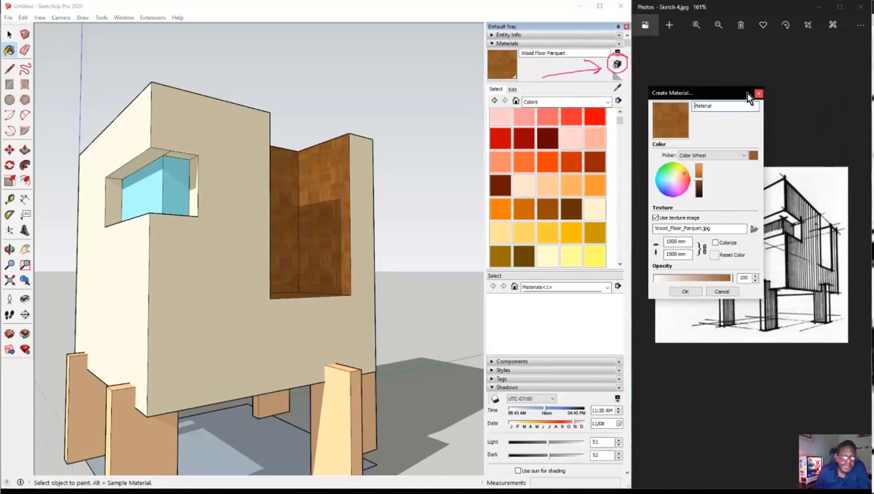
pyautogui.moveTo(736, 94)
pyautogui.mouseDown()
pyautogui.moveTo(478, 88)
pyautogui.moveTo(426, 98)
pyautogui.mouseUp()
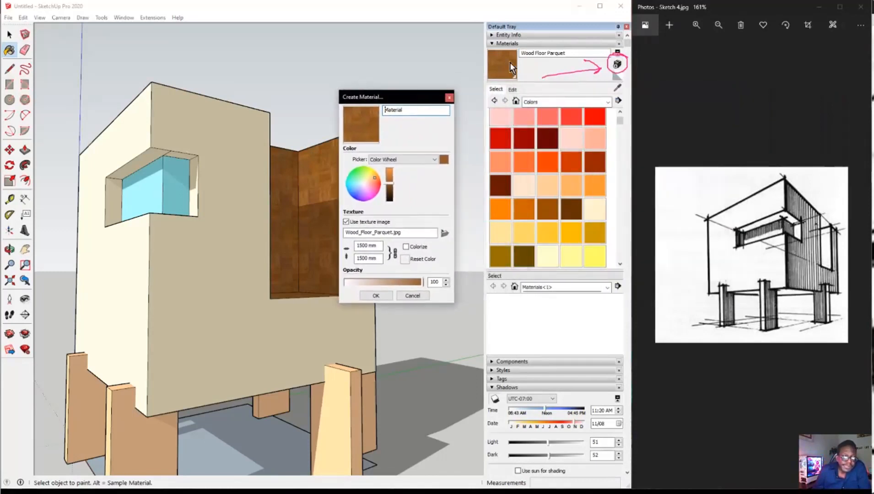
pyautogui.click(450, 99)
# - Choose the white Color M00 from the Colors collection as the current material
pyautogui.scroll(-10, 522, 190)
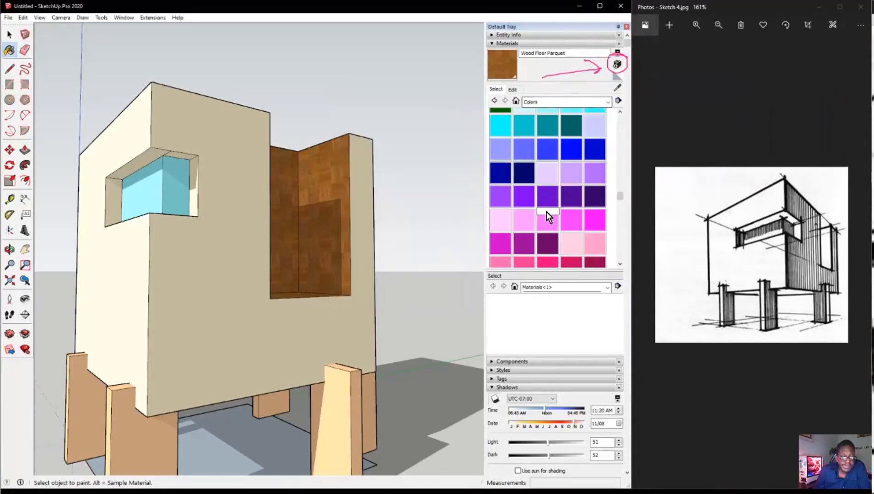
pyautogui.scroll(5, 549, 219)
pyautogui.scroll(-3, 552, 224)
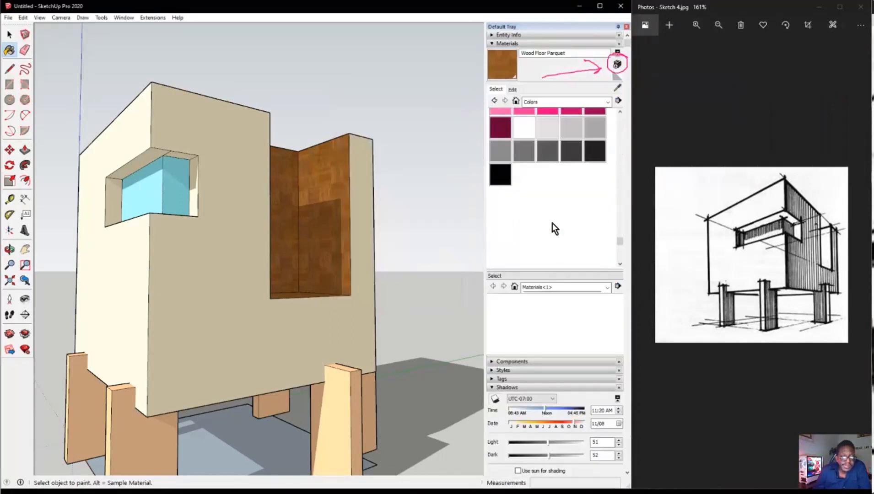
pyautogui.scroll(3, 557, 208)
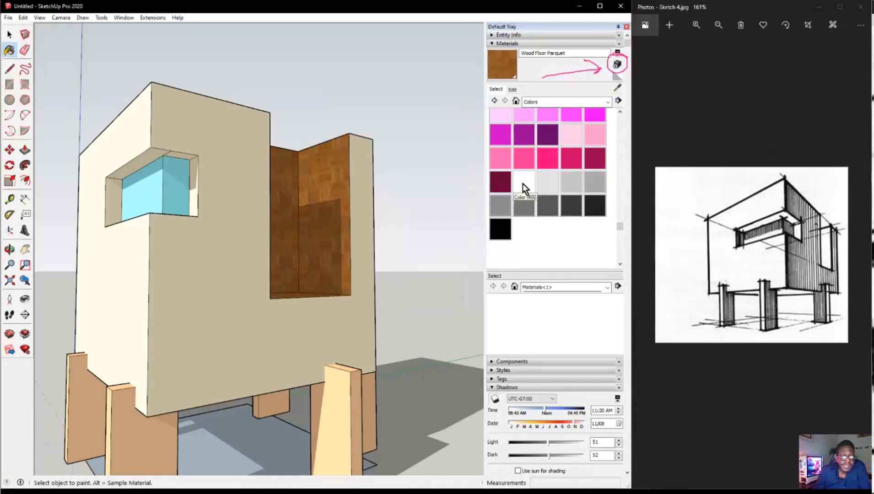
pyautogui.click(522, 183)
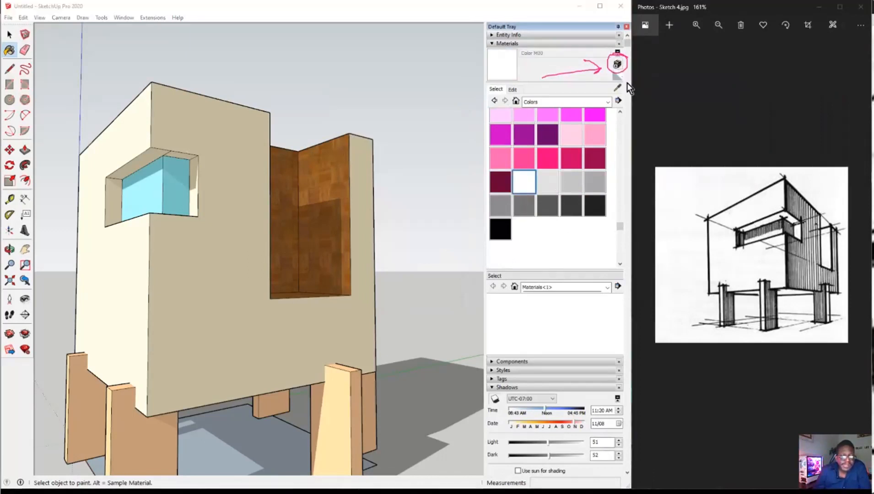
# - Create a custom light red material, naming it with the author's first name followed by Red
pyautogui.click(617, 64)
pyautogui.moveTo(392, 105); pyautogui.dragTo(383, 88)
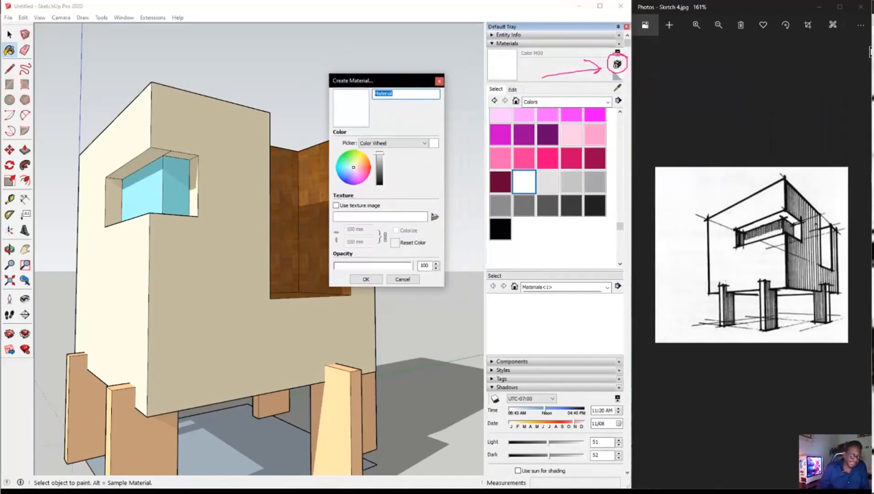
pyautogui.write('Brianas')
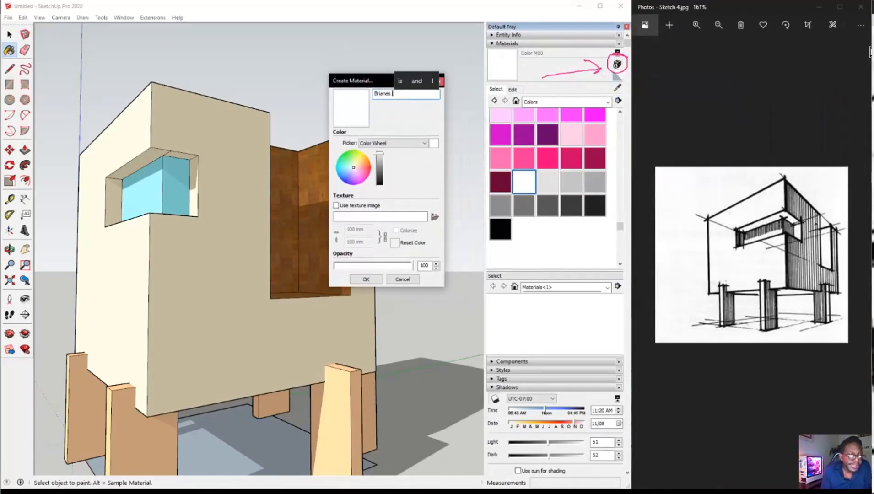
pyautogui.press('BackSpace')
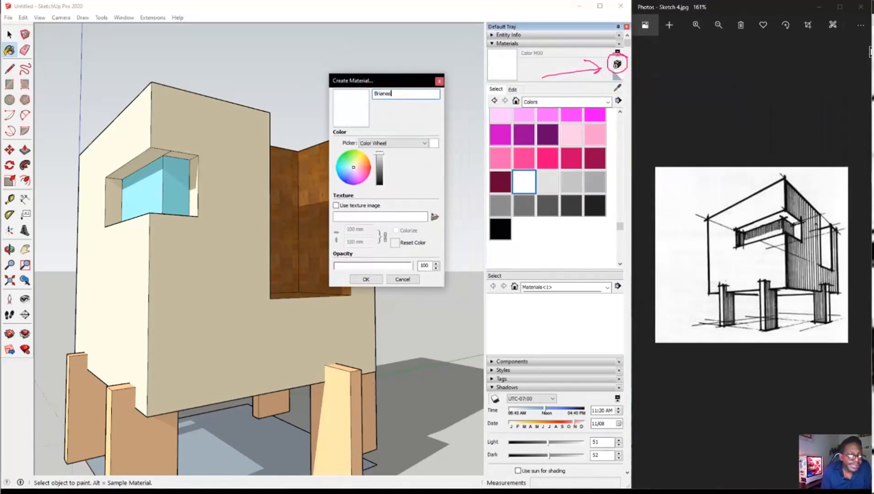
pyautogui.write('Red')
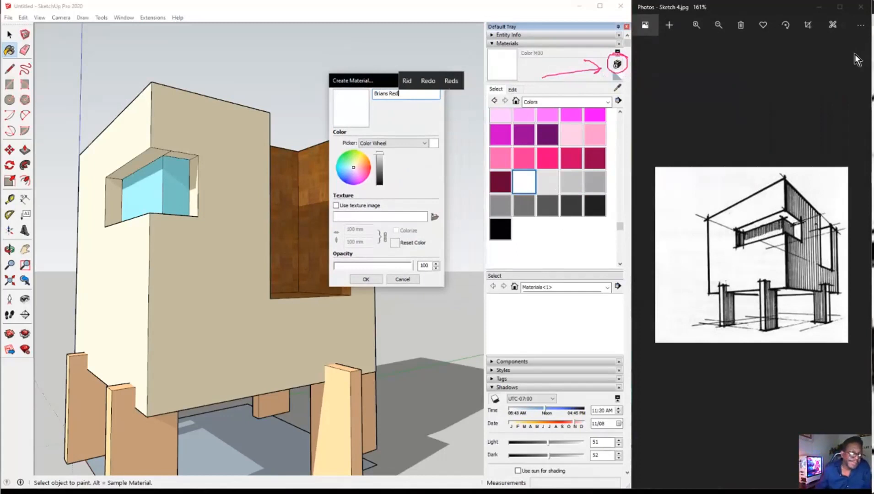
pyautogui.moveTo(353, 168); pyautogui.dragTo(363, 168)
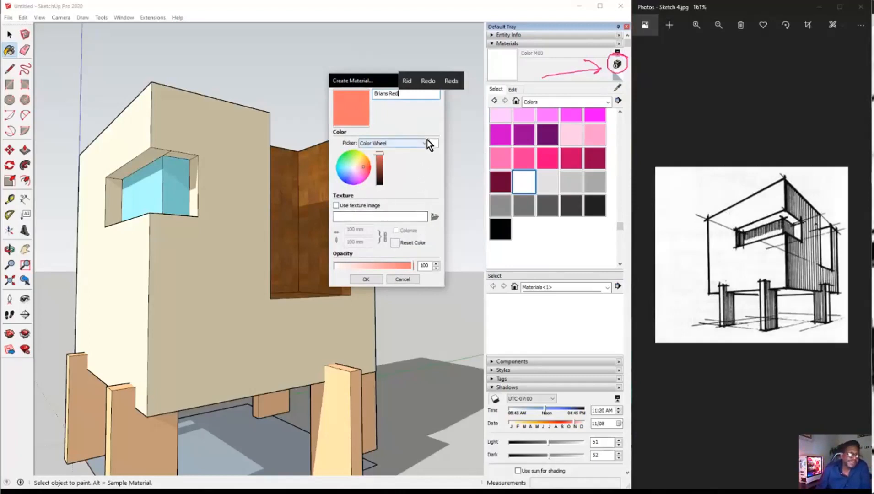
pyautogui.click(373, 279)
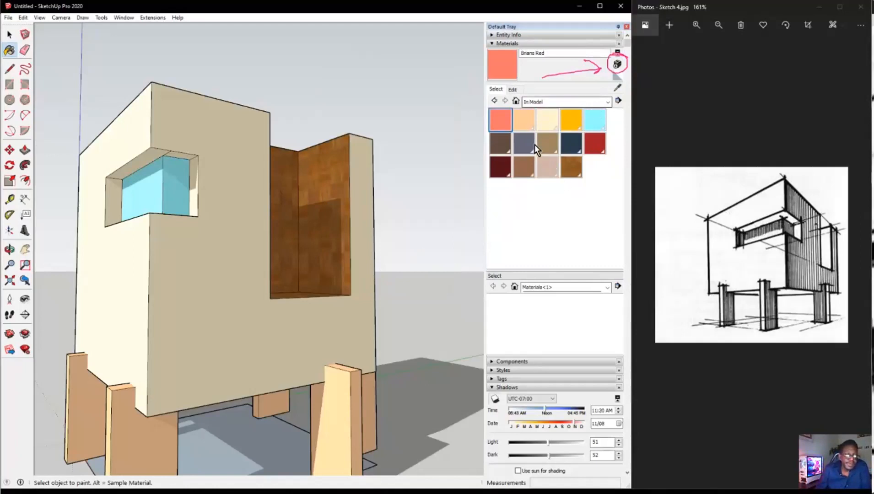
# - Paint both recessed faces of the corner window with the new light red custom material
pyautogui.moveTo(551, 54); pyautogui.dragTo(521, 54)
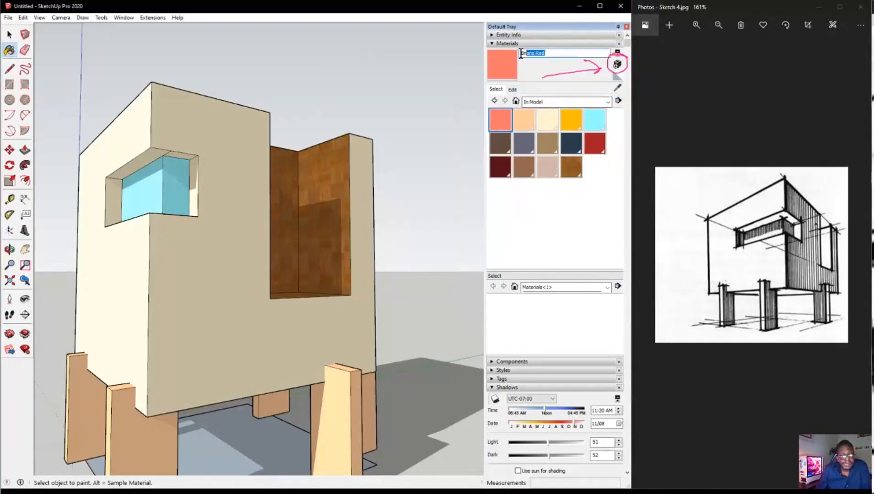
pyautogui.click(494, 118)
pyautogui.click(559, 100)
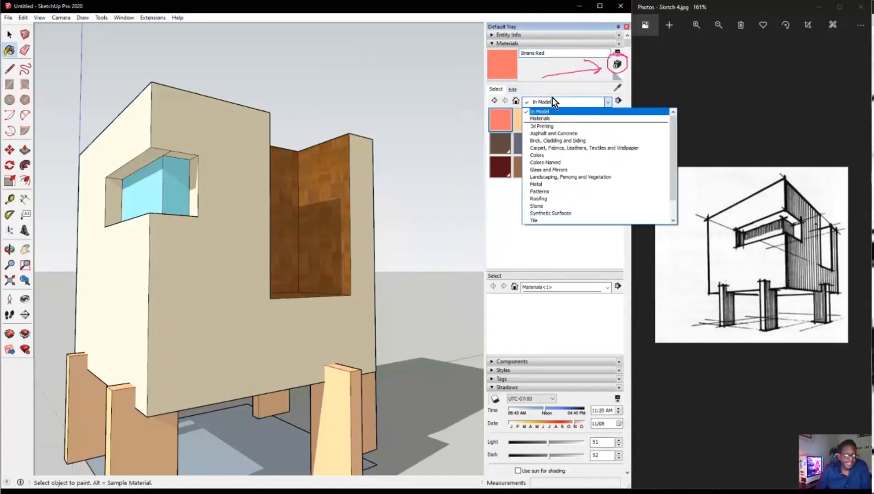
pyautogui.click(553, 98)
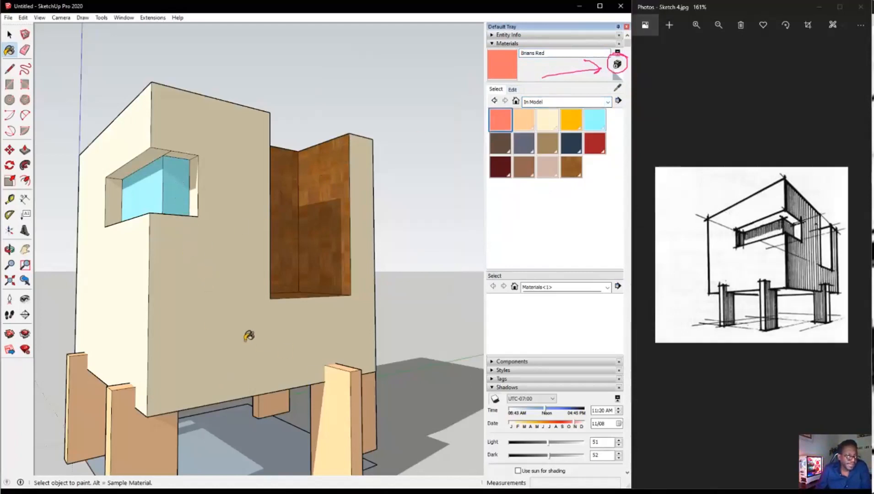
pyautogui.click(176, 183)
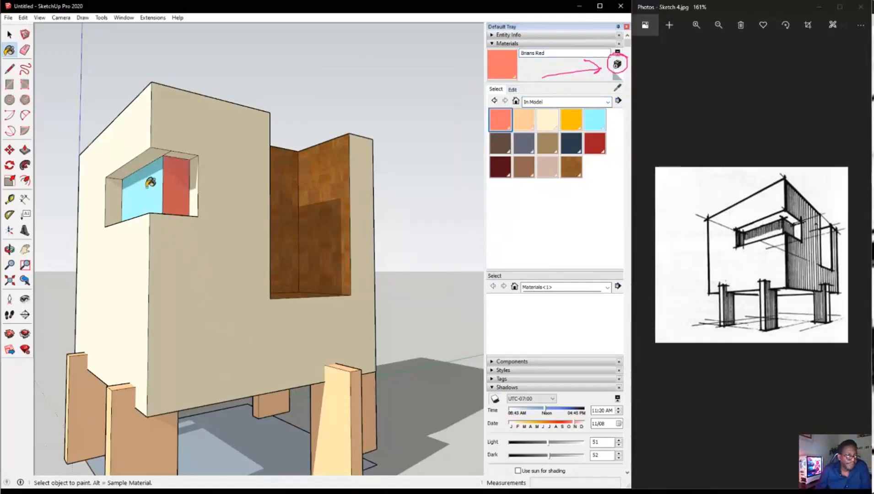
pyautogui.click(150, 183)
pyautogui.moveTo(121, 266)
pyautogui.mouseDown(button='middle')
pyautogui.moveTo(255, 231)
pyautogui.moveTo(248, 260)
pyautogui.moveTo(123, 297)
pyautogui.moveTo(142, 297)
pyautogui.moveTo(183, 268)
pyautogui.moveTo(156, 254)
pyautogui.mouseUp(button='middle')
pyautogui.scroll(-3, 270, 222)
pyautogui.scroll(4, 217, 242)
pyautogui.scroll(3, 156, 253)
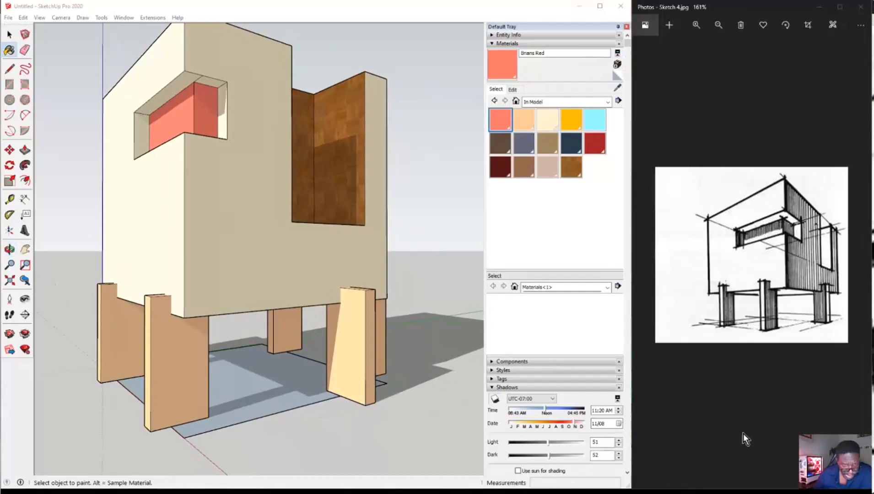
# - Collapse the material settings and show the Default Styles collection in the style library
pyautogui.click(491, 44)
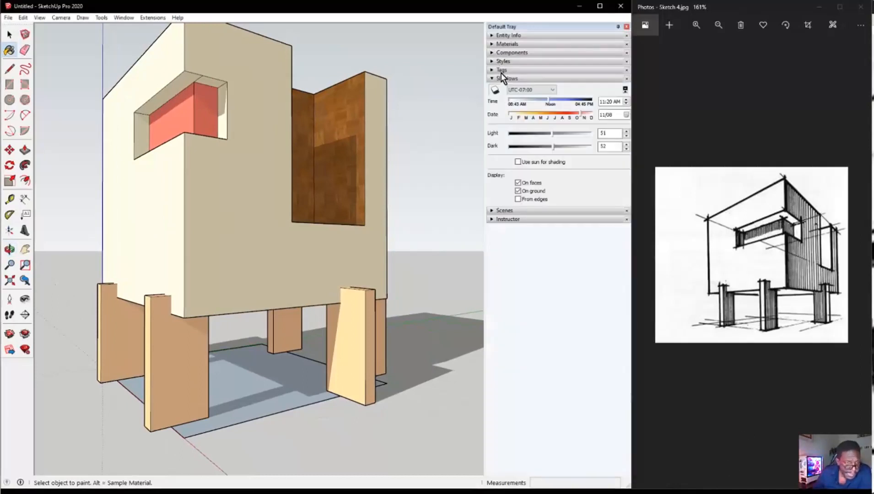
pyautogui.click(492, 63)
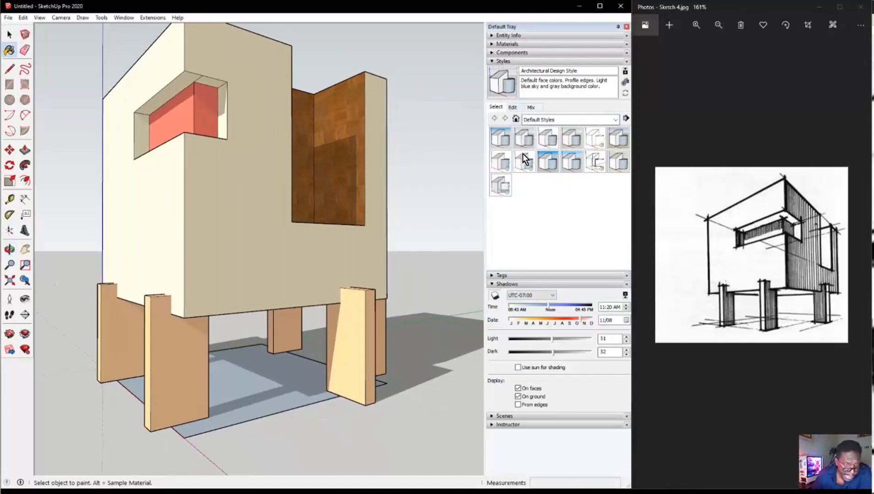
pyautogui.click(535, 120)
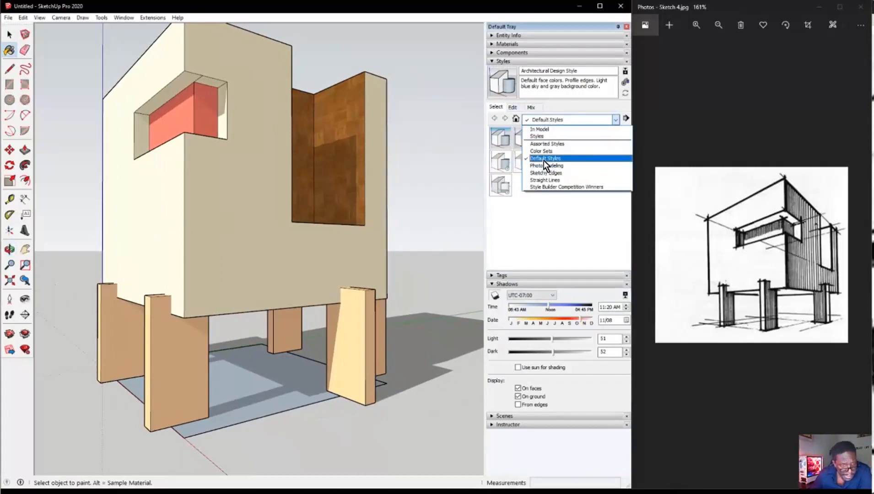
pyautogui.click(543, 159)
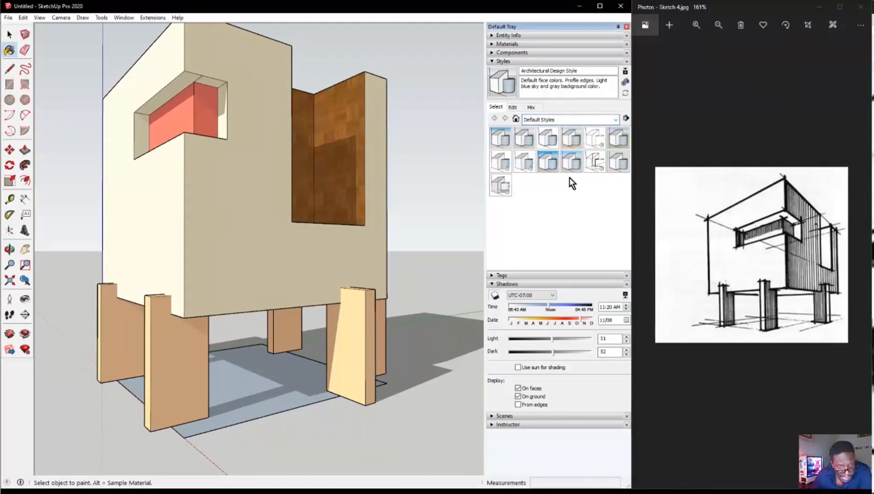
# - Try the 3D Printing Style, X-ray, Shaded with textures and Simple Style on the model
pyautogui.click(597, 141)
pyautogui.click(508, 137)
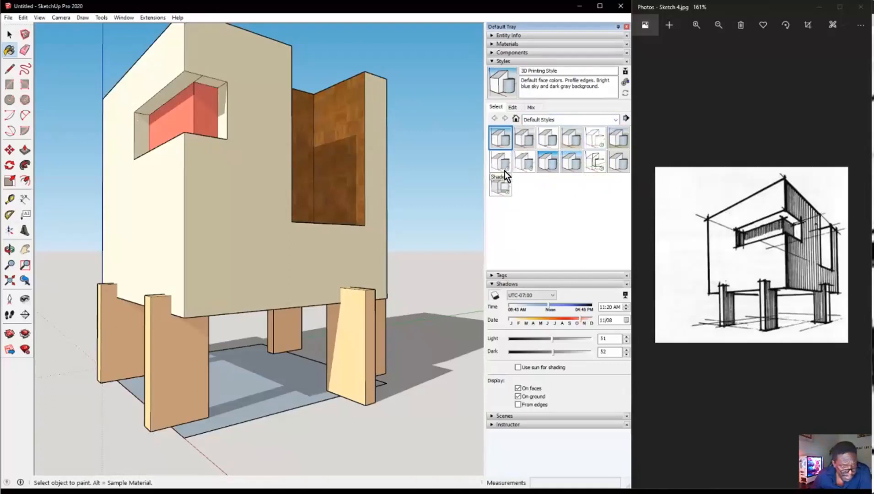
pyautogui.click(501, 187)
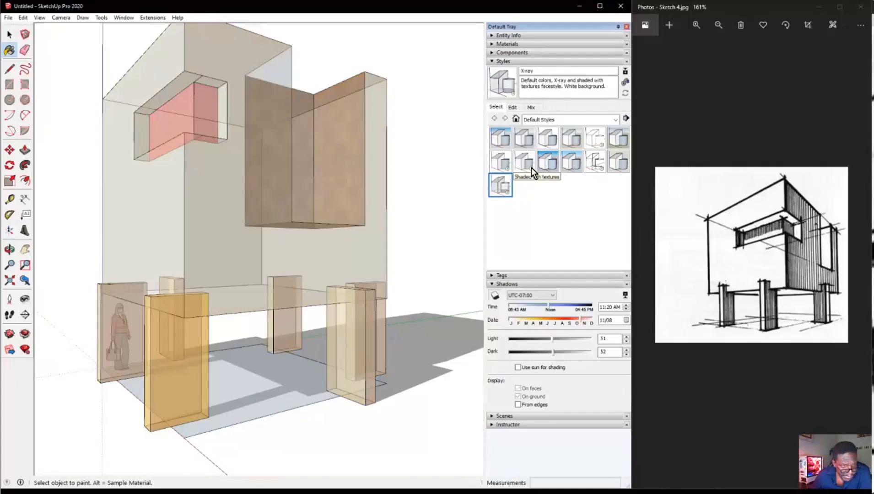
pyautogui.click(532, 167)
pyautogui.click(544, 167)
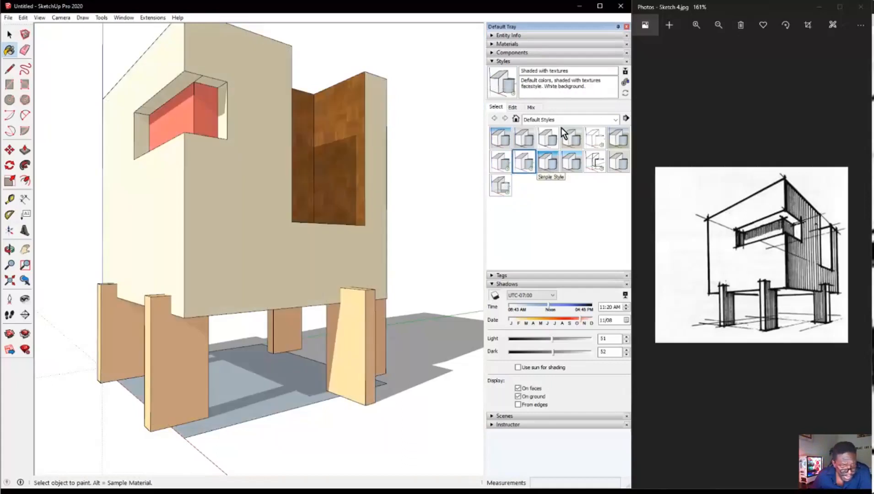
# - Switch to the Sketchy Edges style collection and try Marker Thin and Marker Loose on the building
pyautogui.click(563, 122)
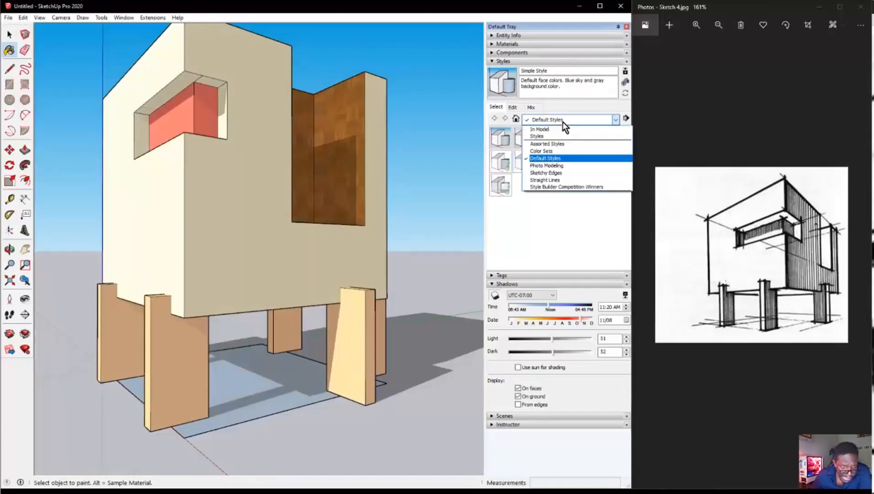
pyautogui.click(565, 173)
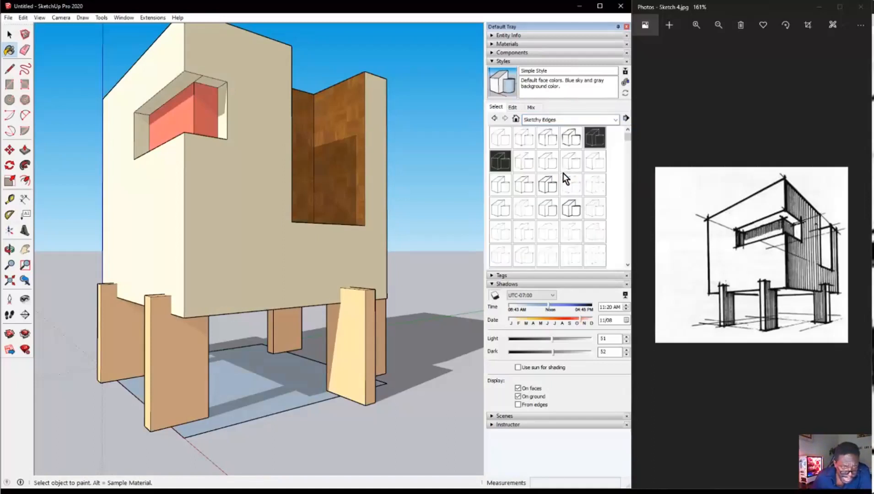
pyautogui.click(552, 217)
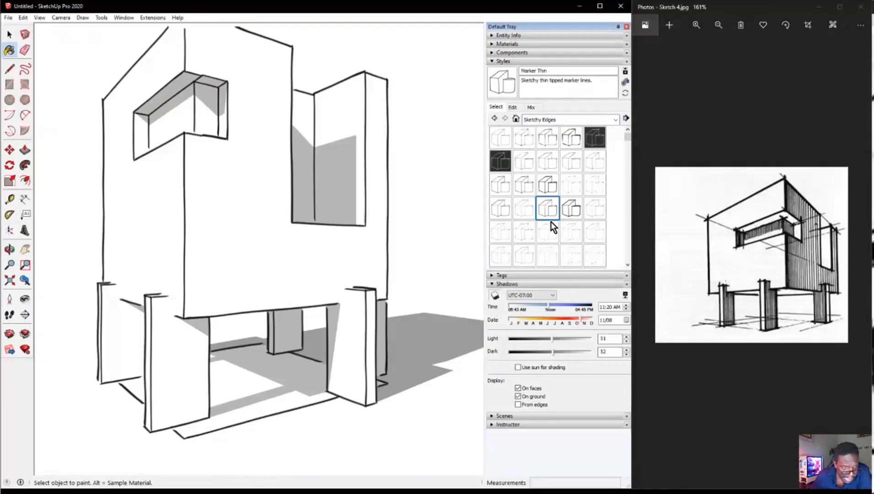
pyautogui.click(499, 212)
pyautogui.moveTo(308, 254)
pyautogui.mouseDown(button='middle')
pyautogui.moveTo(256, 238)
pyautogui.moveTo(173, 234)
pyautogui.moveTo(86, 236)
pyautogui.moveTo(54, 265)
pyautogui.moveTo(9, 250)
pyautogui.moveTo(125, 231)
pyautogui.moveTo(373, 221)
pyautogui.mouseUp(button='middle')
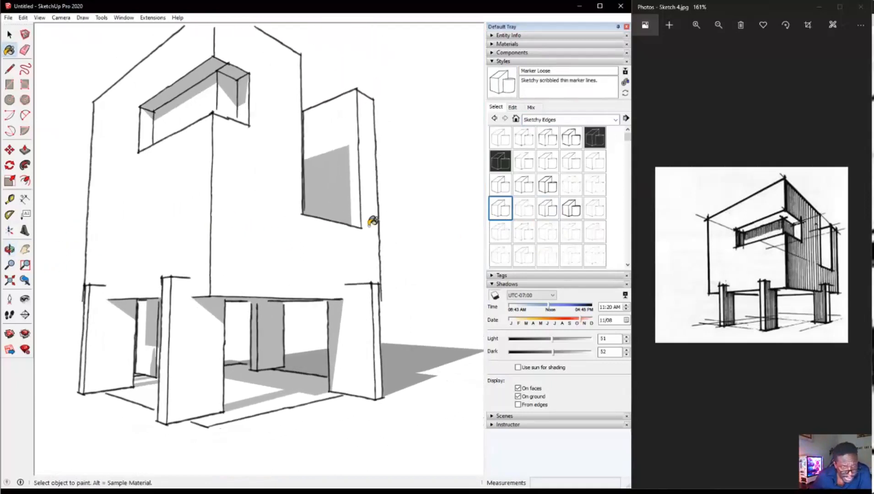
# - Try the Chalk on Greenboard and Chalk on Blackboard styles on the building
pyautogui.click(502, 161)
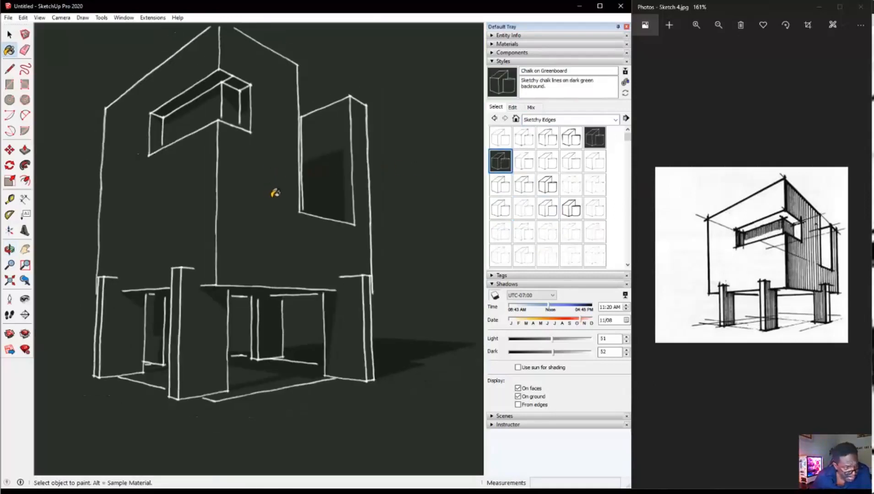
pyautogui.moveTo(286, 140)
pyautogui.mouseDown(button='middle')
pyautogui.moveTo(378, 204)
pyautogui.moveTo(279, 207)
pyautogui.moveTo(202, 223)
pyautogui.moveTo(271, 256)
pyautogui.moveTo(415, 254)
pyautogui.mouseUp(button='middle')
pyautogui.click(594, 142)
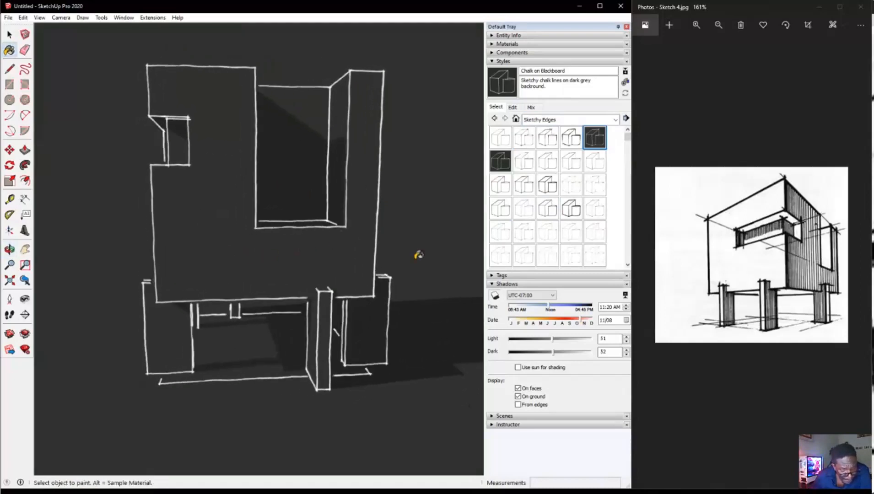
# - Apply the Wires sketchy edge style and view the building from its window corner
pyautogui.scroll(-5, 562, 233)
pyautogui.click(553, 198)
pyautogui.moveTo(273, 258)
pyautogui.mouseDown(button='middle')
pyautogui.moveTo(400, 247)
pyautogui.moveTo(399, 238)
pyautogui.mouseUp(button='middle')
pyautogui.moveTo(334, 291); pyautogui.dragTo(348, 305, button='middle')
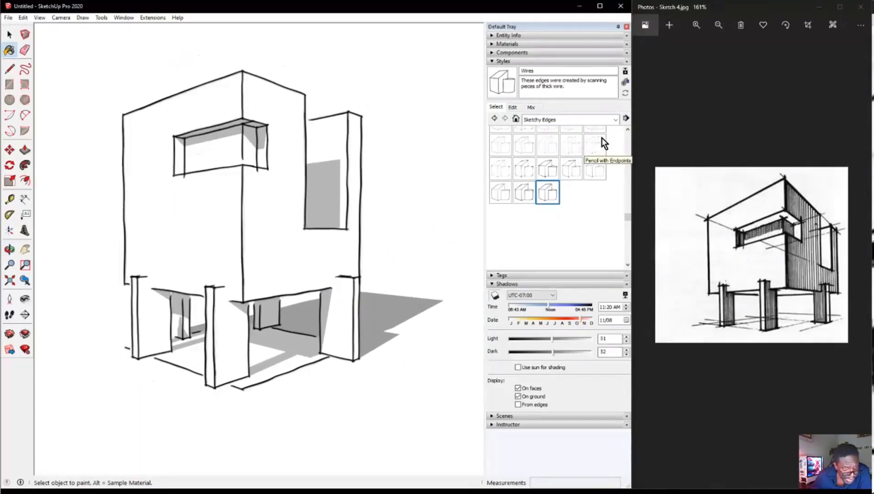
# - Switch to the Assorted Styles collection and try Blueprint and Brush Strokes on Canvas on the model
pyautogui.click(601, 122)
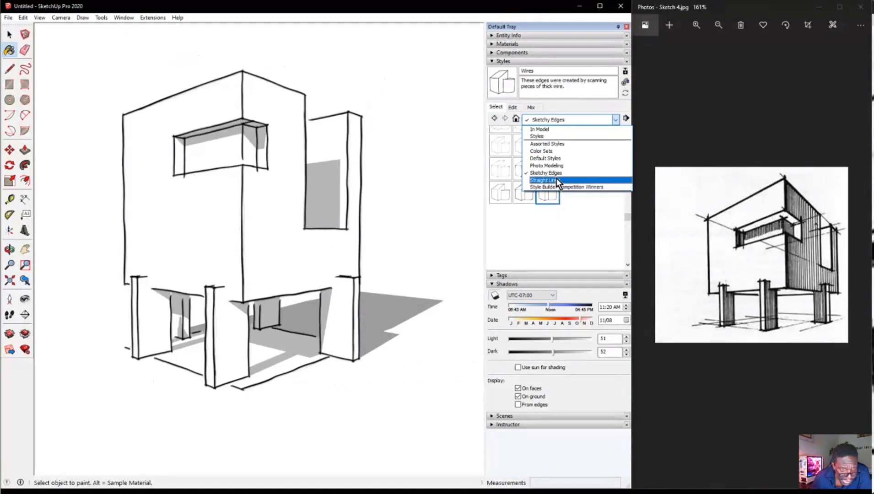
pyautogui.click(558, 144)
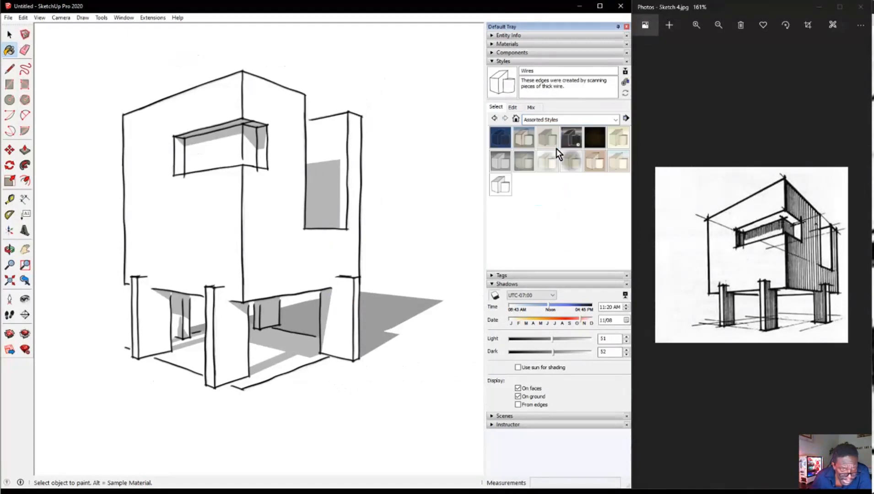
pyautogui.click(494, 138)
pyautogui.moveTo(443, 191)
pyautogui.mouseDown(button='middle')
pyautogui.moveTo(215, 215)
pyautogui.moveTo(150, 204)
pyautogui.moveTo(427, 195)
pyautogui.moveTo(235, 196)
pyautogui.moveTo(256, 195)
pyautogui.mouseUp(button='middle')
pyautogui.click(524, 138)
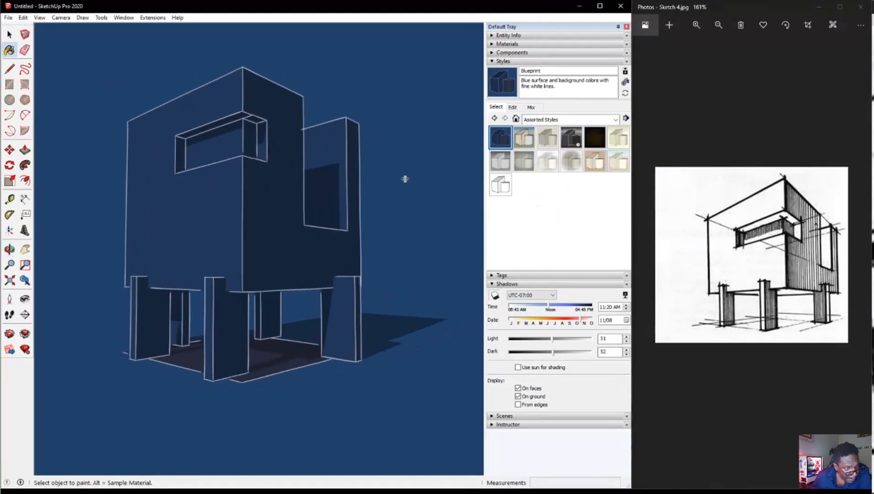
pyautogui.moveTo(412, 170)
pyautogui.mouseDown(button='middle')
pyautogui.moveTo(272, 177)
pyautogui.moveTo(74, 170)
pyautogui.moveTo(97, 179)
pyautogui.mouseUp(button='middle')
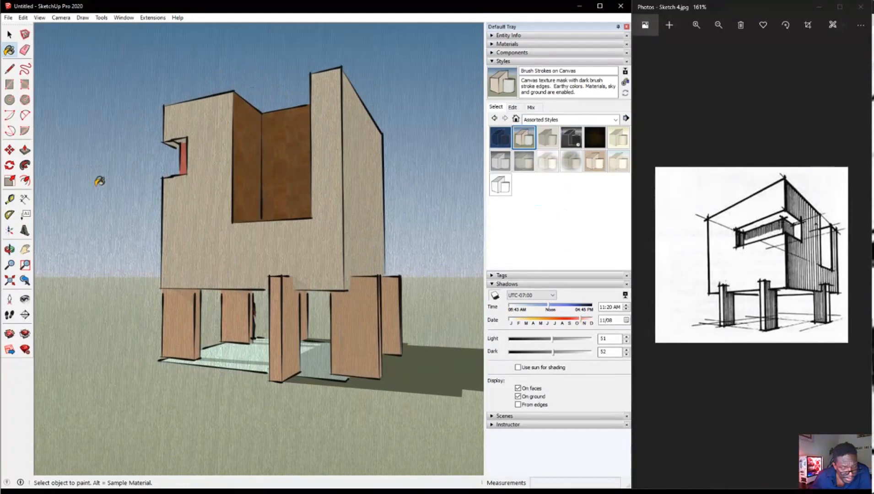
# - Try the Chipboard with fine marker and Scribble on Masonite styles on the model
pyautogui.click(548, 139)
pyautogui.moveTo(379, 171)
pyautogui.mouseDown(button='middle')
pyautogui.moveTo(293, 266)
pyautogui.moveTo(261, 250)
pyautogui.moveTo(364, 248)
pyautogui.moveTo(313, 258)
pyautogui.mouseUp(button='middle')
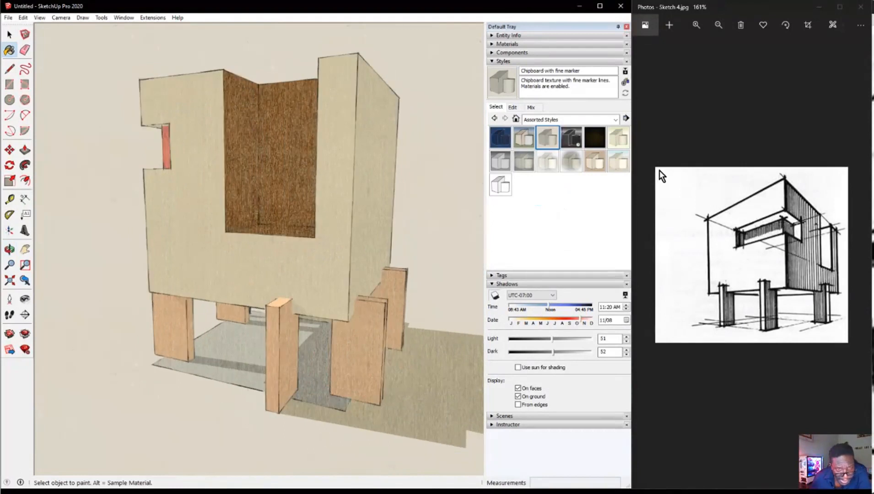
pyautogui.click(588, 162)
pyautogui.moveTo(305, 206); pyautogui.dragTo(427, 159, button='middle')
# - Switch to the Style Builder Competition Winners collection, try Hand Drafted with Mask, and apply Rough Pencil Style
pyautogui.click(595, 122)
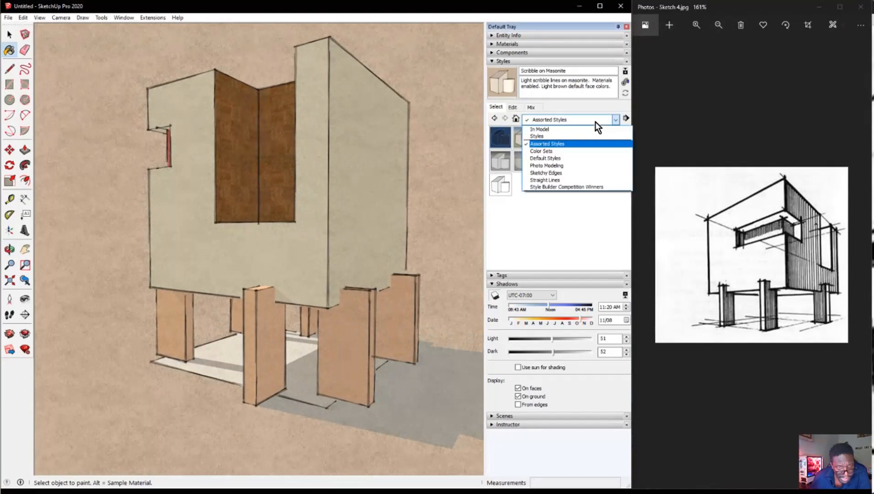
pyautogui.click(559, 187)
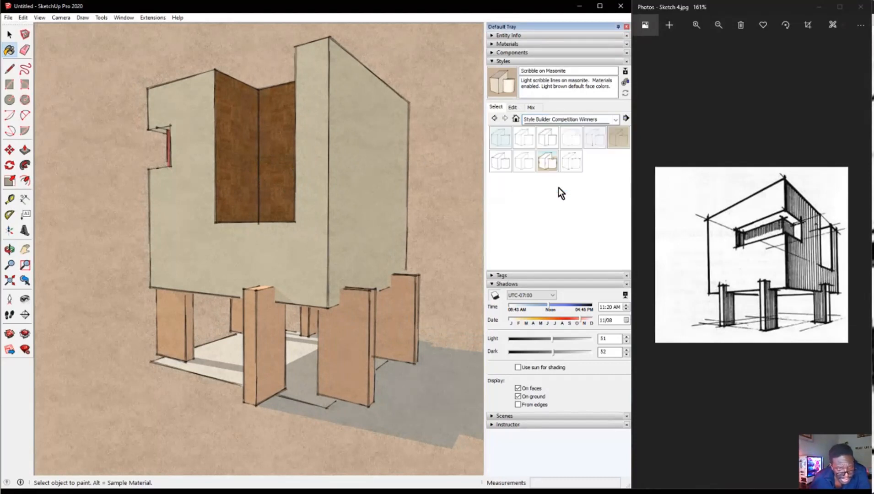
pyautogui.click(492, 138)
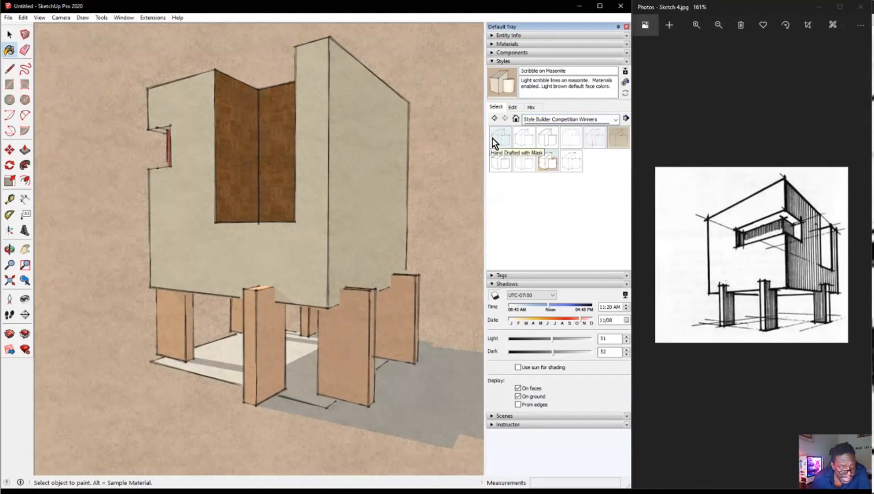
pyautogui.moveTo(179, 274)
pyautogui.mouseDown(button='middle')
pyautogui.moveTo(472, 260)
pyautogui.moveTo(201, 259)
pyautogui.moveTo(302, 260)
pyautogui.mouseUp(button='middle')
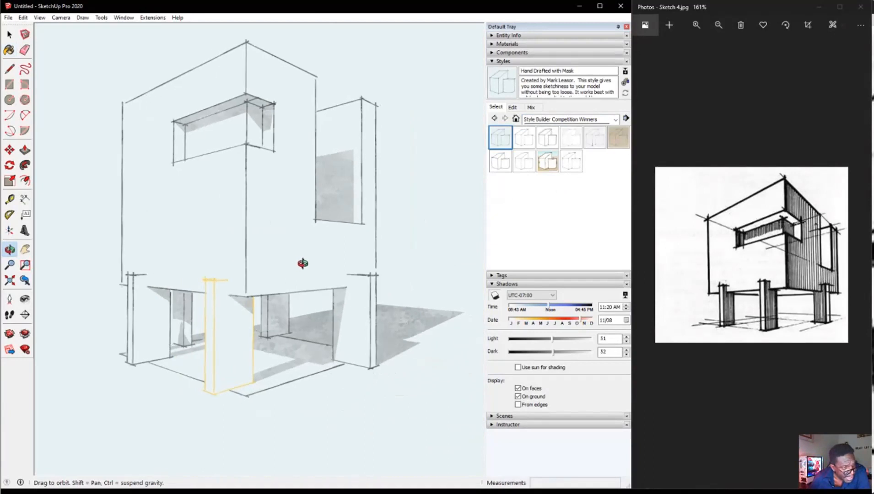
pyautogui.click(524, 163)
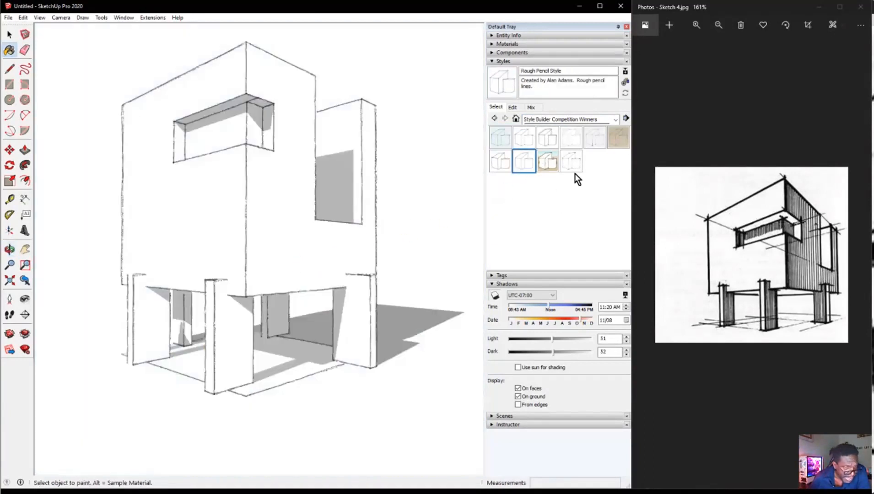
# - Try the Tech Pen Endpoints, Pencil on light brown and Pencil on Graph Paper styles on the model
pyautogui.click(576, 162)
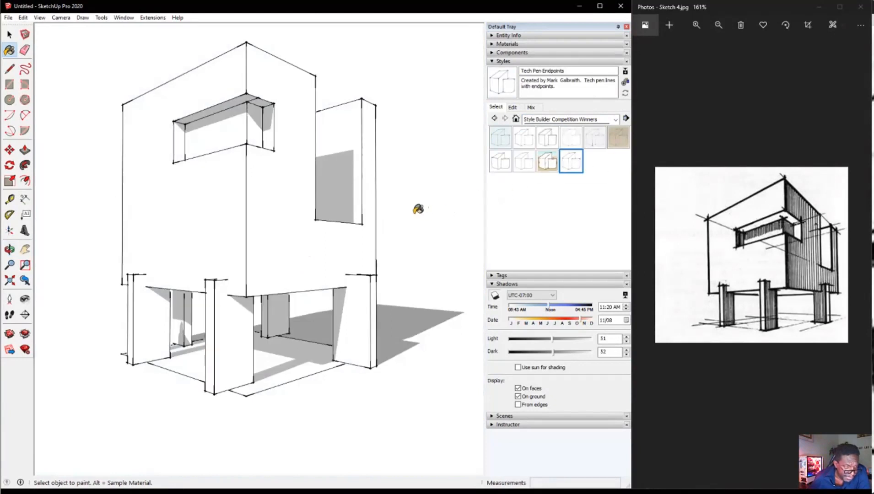
pyautogui.moveTo(383, 201)
pyautogui.mouseDown(button='middle')
pyautogui.moveTo(107, 188)
pyautogui.moveTo(467, 190)
pyautogui.moveTo(341, 182)
pyautogui.moveTo(431, 166)
pyautogui.mouseUp(button='middle')
pyautogui.click(621, 141)
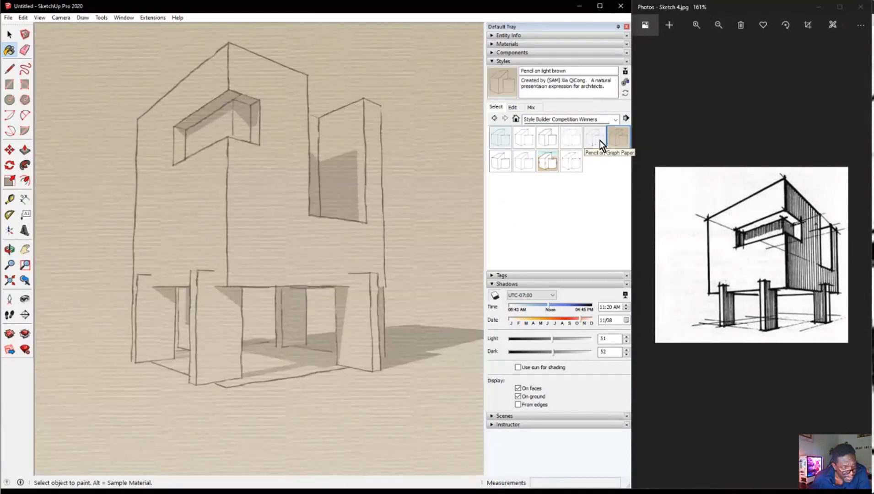
pyautogui.click(601, 140)
pyautogui.moveTo(330, 232)
pyautogui.mouseDown(button='middle')
pyautogui.moveTo(132, 226)
pyautogui.moveTo(287, 220)
pyautogui.mouseUp(button='middle')
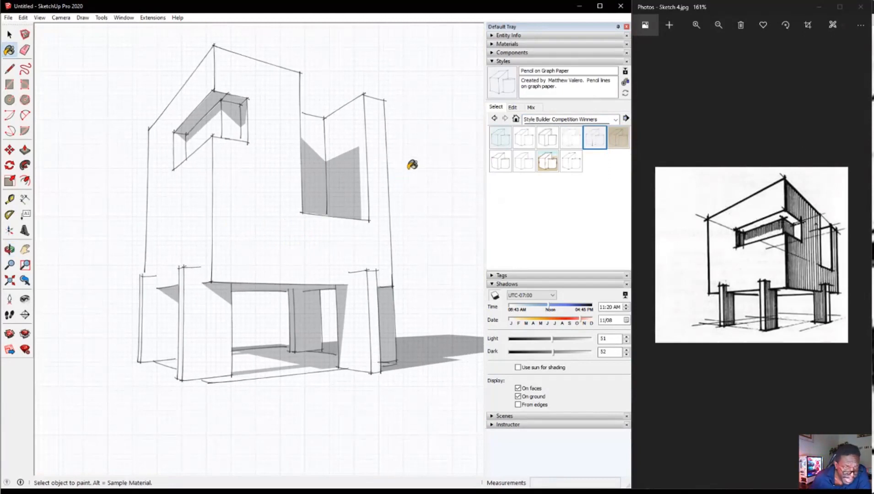
# - Switch to the Default Styles collection and apply 3D Printing Style to the building
pyautogui.click(512, 108)
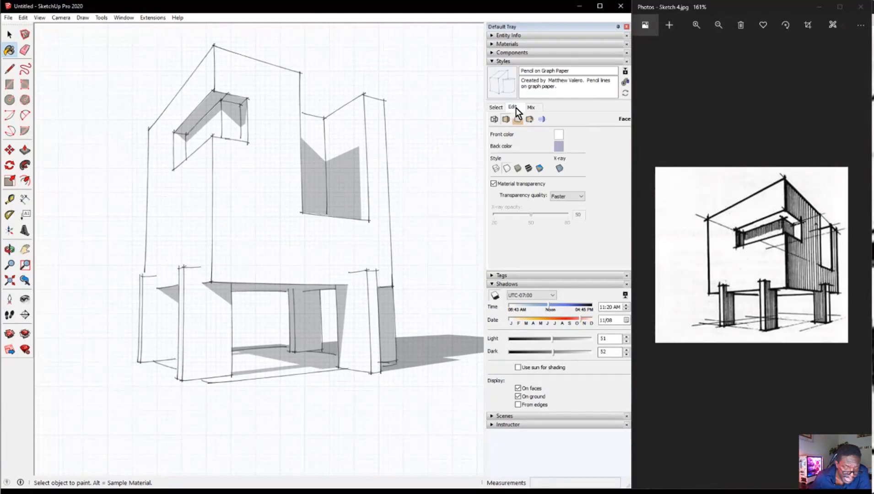
pyautogui.click(495, 108)
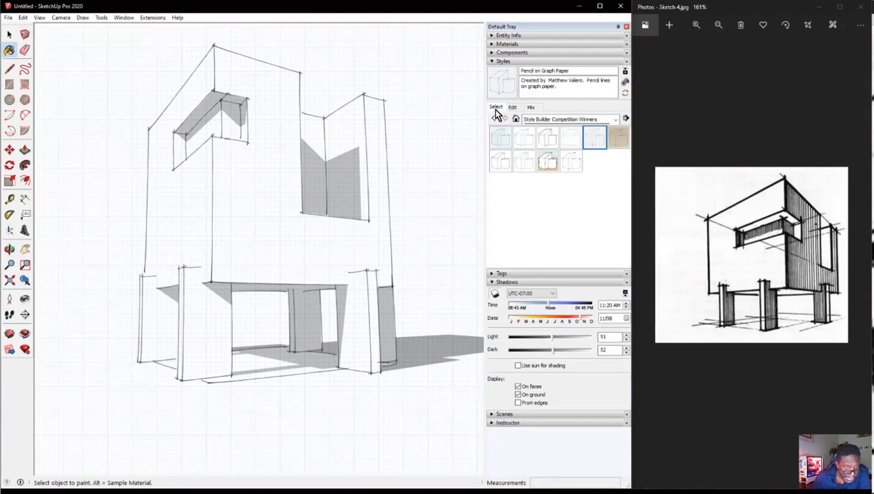
pyautogui.click(533, 119)
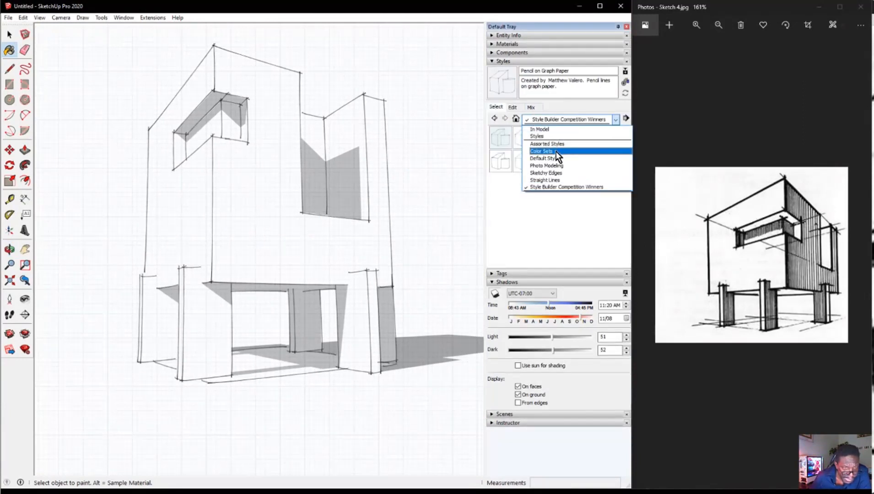
pyautogui.click(555, 156)
pyautogui.click(500, 138)
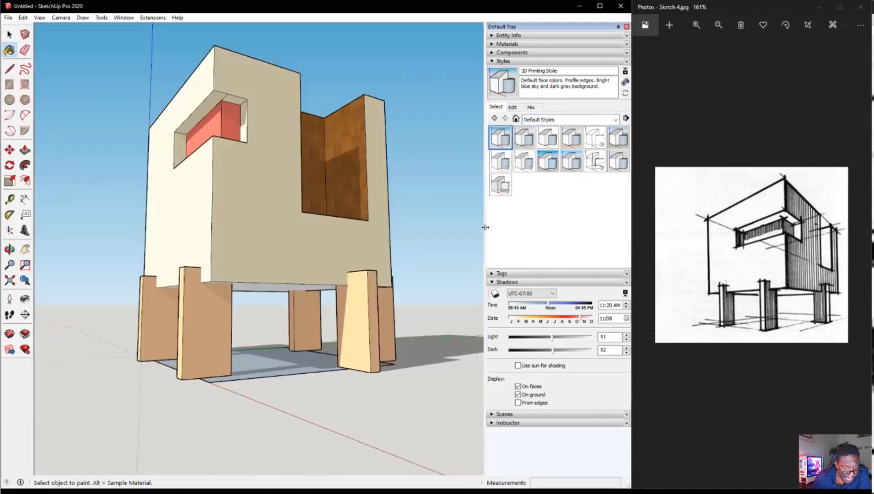
pyautogui.moveTo(403, 213)
pyautogui.mouseDown(button='middle')
pyautogui.moveTo(215, 264)
pyautogui.moveTo(400, 325)
pyautogui.moveTo(179, 373)
pyautogui.moveTo(361, 416)
pyautogui.moveTo(388, 412)
pyautogui.mouseUp(button='middle')
pyautogui.press('b')
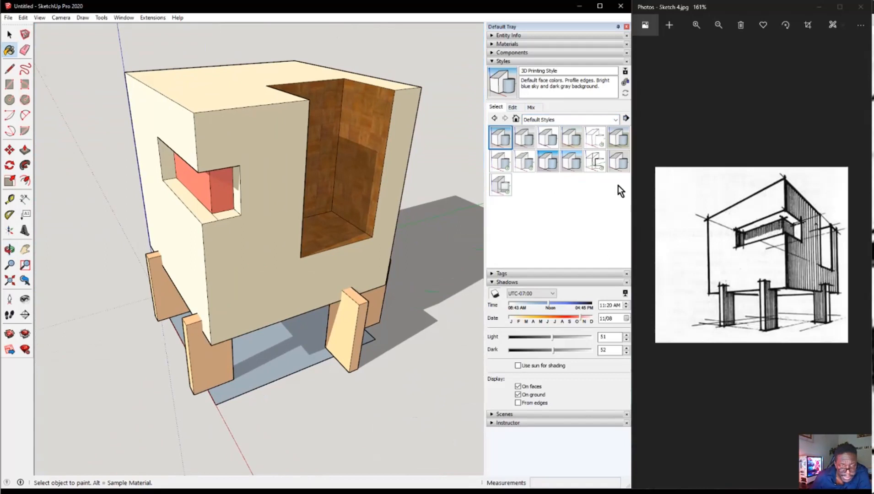
# - Open the edge settings of the 3D Printing Style for editing
pyautogui.click(513, 108)
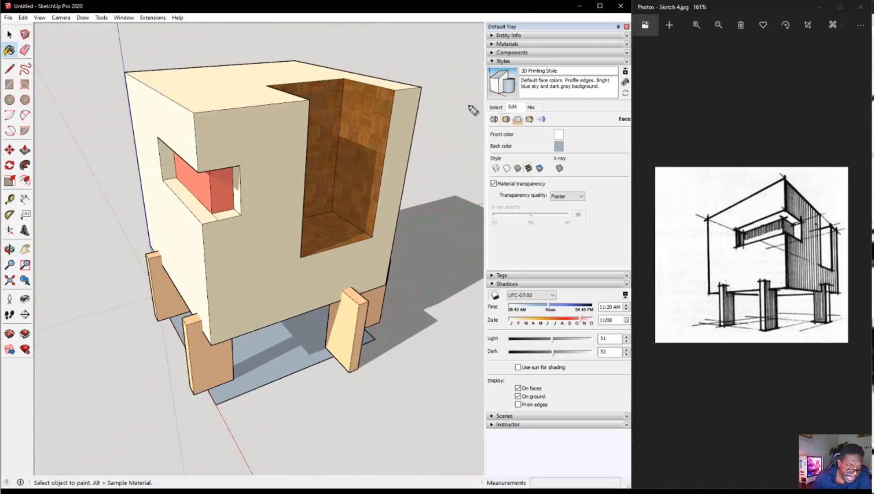
pyautogui.moveTo(515, 119)
pyautogui.mouseDown()
pyautogui.moveTo(486, 120)
pyautogui.moveTo(506, 131)
pyautogui.moveTo(552, 129)
pyautogui.moveTo(552, 118)
pyautogui.mouseUp()
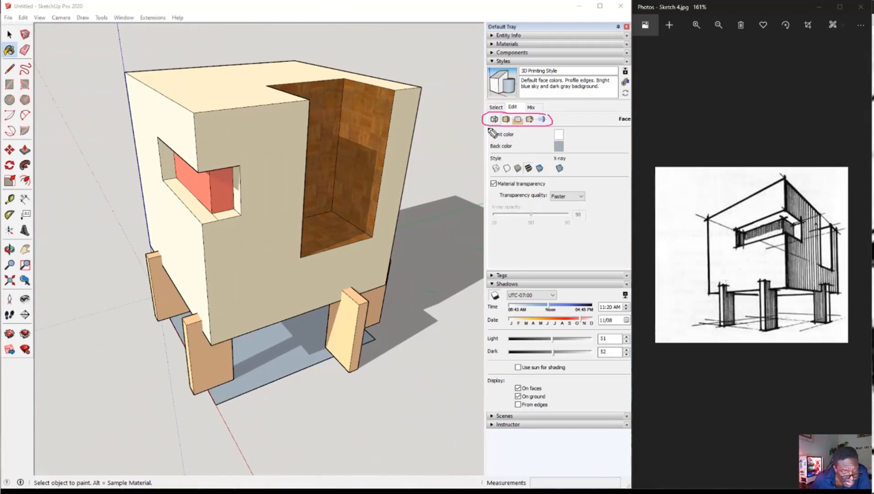
pyautogui.moveTo(471, 149); pyautogui.dragTo(490, 128)
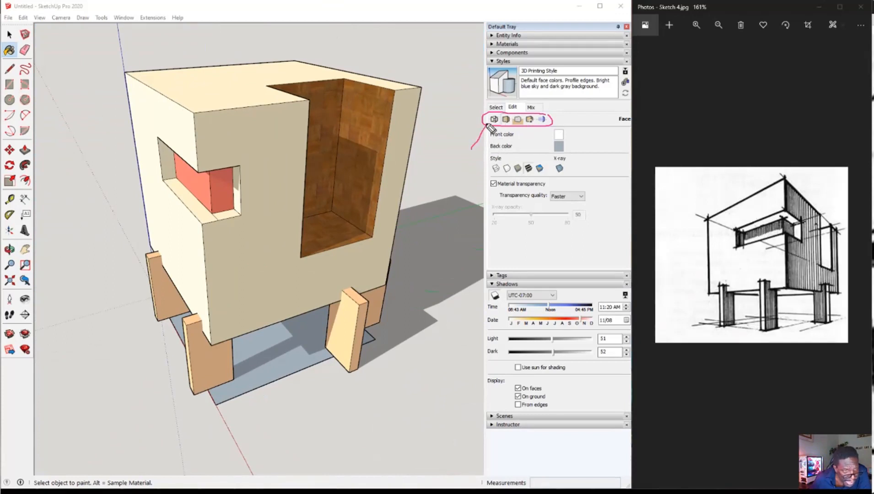
pyautogui.moveTo(516, 97); pyautogui.dragTo(512, 120)
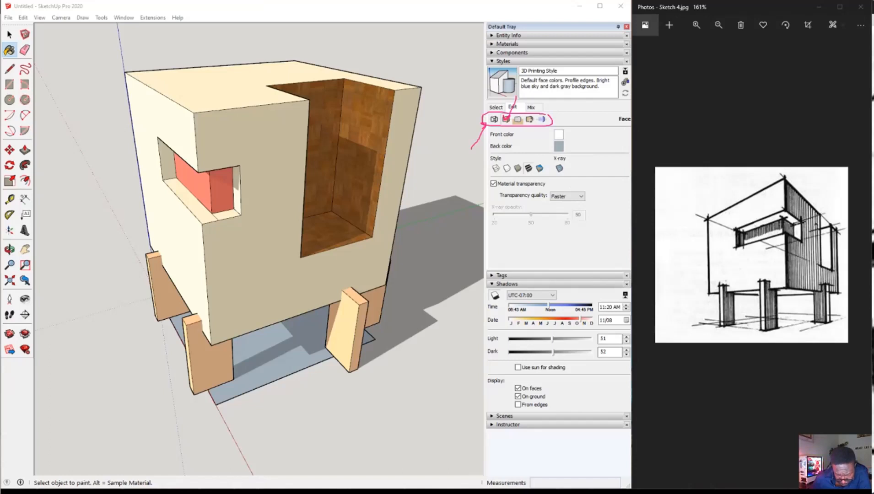
pyautogui.press('Escape')
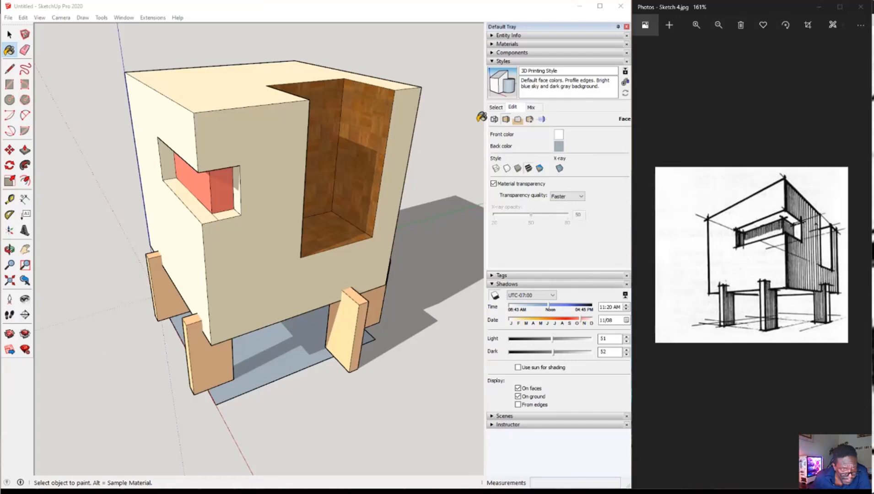
pyautogui.click(494, 120)
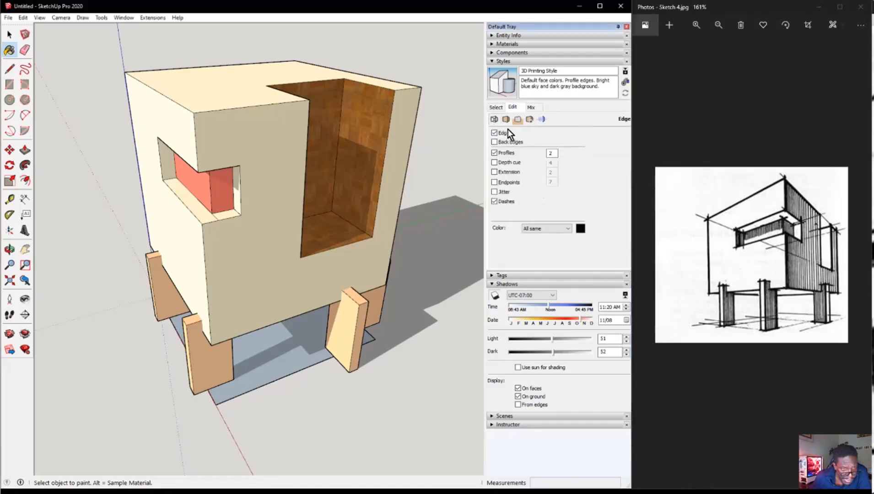
# - Turn off the style's edges and profiles on the building, and turn the edges back on
pyautogui.moveTo(258, 221)
pyautogui.mouseDown(button='middle')
pyautogui.moveTo(279, 207)
pyautogui.moveTo(293, 77)
pyautogui.mouseUp(button='middle')
pyautogui.scroll(5, 274, 82)
pyautogui.moveTo(245, 122)
pyautogui.mouseDown(button='middle')
pyautogui.moveTo(154, 128)
pyautogui.moveTo(395, 143)
pyautogui.mouseUp(button='middle')
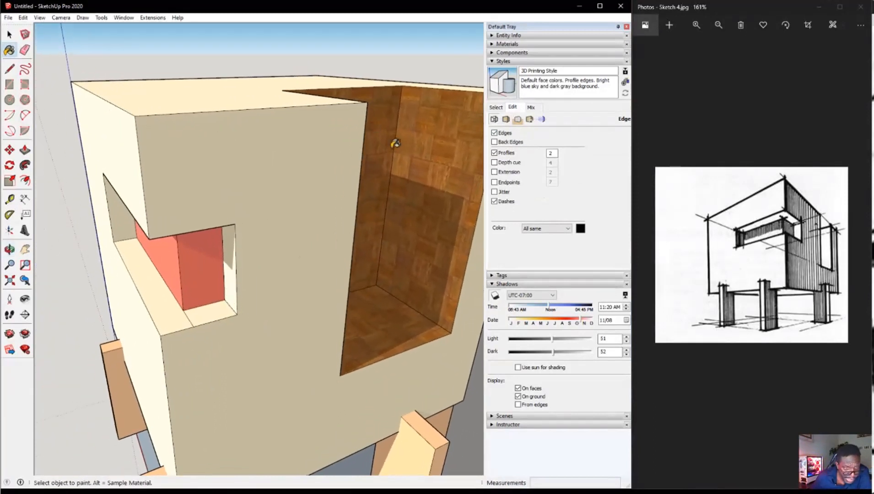
pyautogui.click(495, 132)
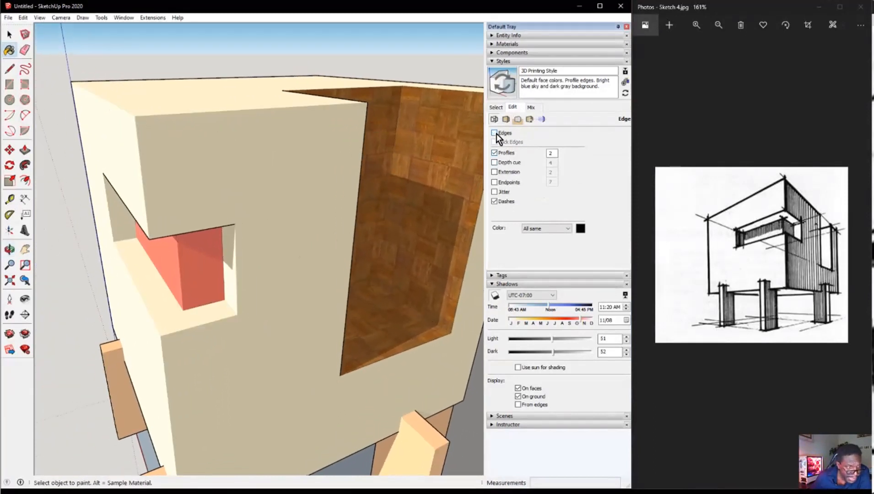
pyautogui.moveTo(209, 252)
pyautogui.mouseDown(button='middle')
pyautogui.moveTo(238, 128)
pyautogui.moveTo(275, 172)
pyautogui.mouseUp(button='middle')
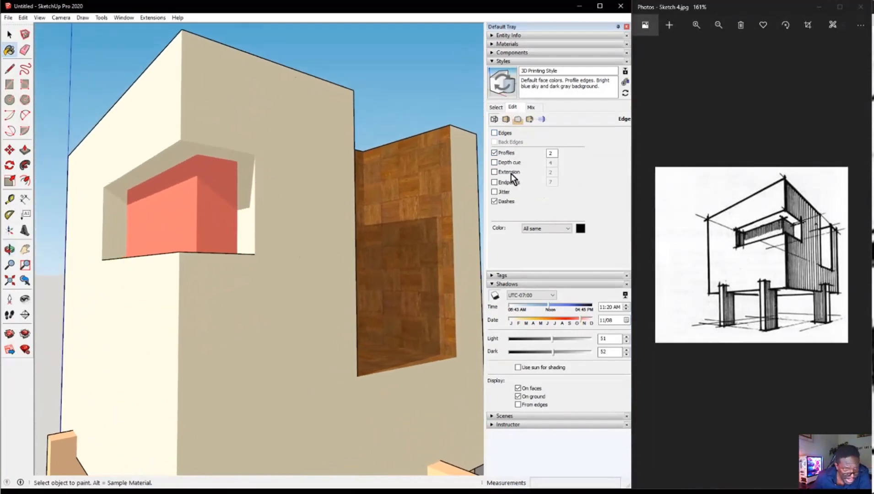
pyautogui.click(494, 153)
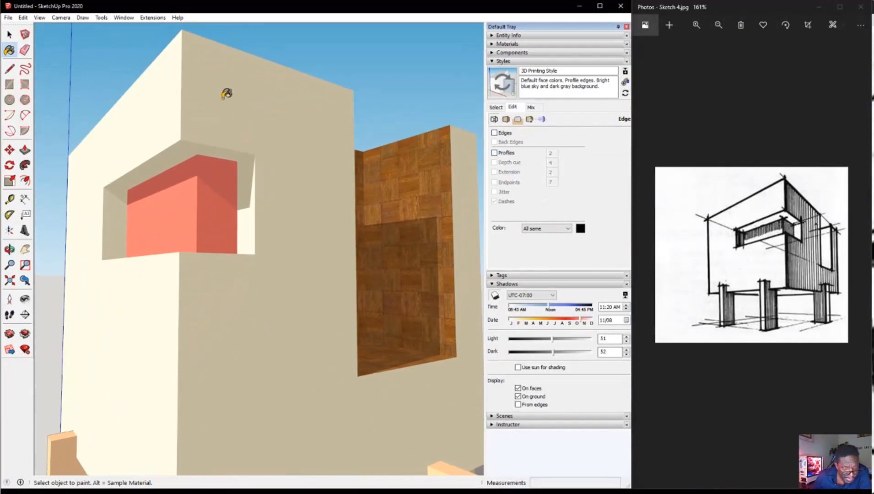
pyautogui.moveTo(284, 250); pyautogui.dragTo(480, 145, button='middle')
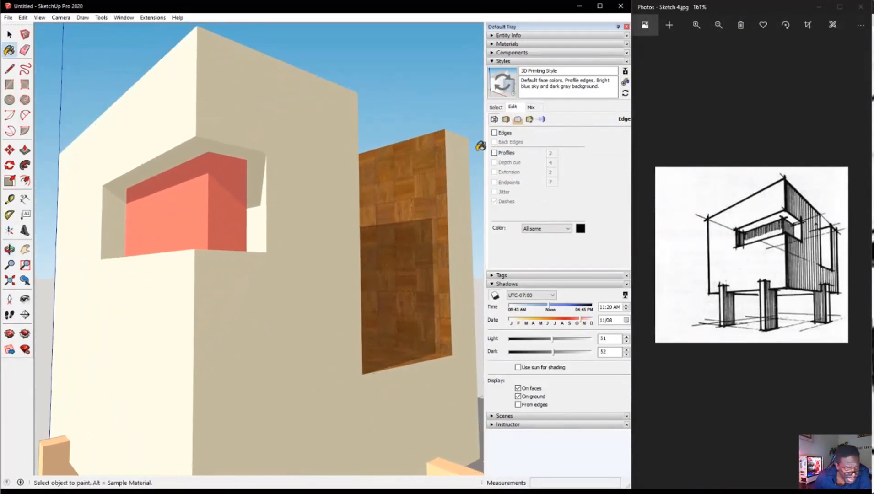
pyautogui.click(494, 134)
pyautogui.moveTo(418, 165)
pyautogui.mouseDown(button='middle')
pyautogui.moveTo(337, 172)
pyautogui.moveTo(405, 163)
pyautogui.mouseUp(button='middle')
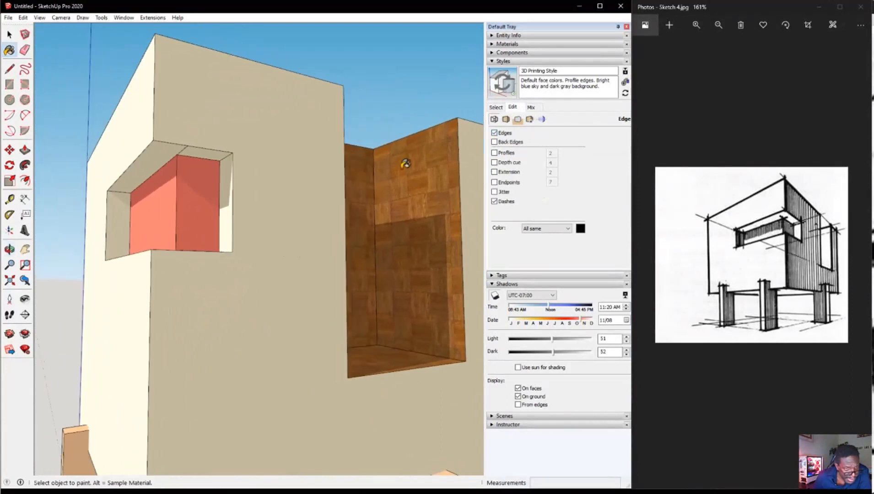
# - Enable back edges and profiles in the style, with the profile thickness set to 7
pyautogui.click(494, 143)
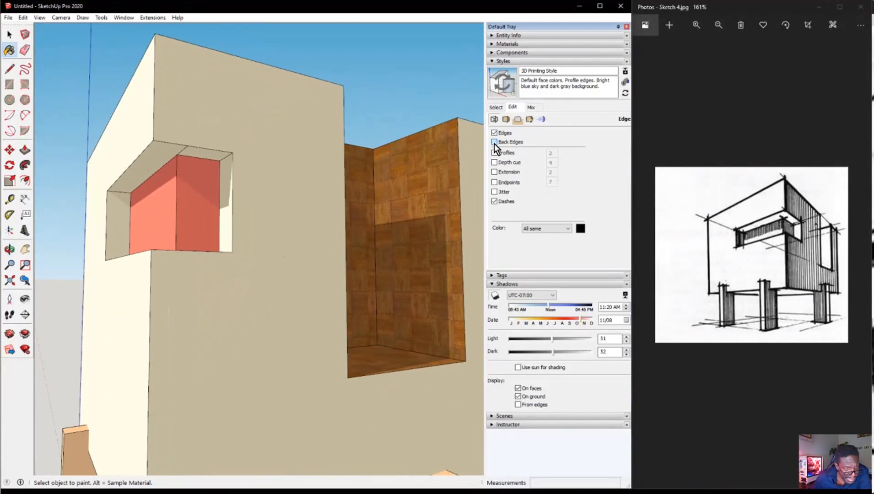
pyautogui.moveTo(182, 170)
pyautogui.mouseDown(button='middle')
pyautogui.moveTo(209, 197)
pyautogui.moveTo(141, 283)
pyautogui.moveTo(193, 250)
pyautogui.moveTo(219, 244)
pyautogui.moveTo(238, 254)
pyautogui.mouseUp(button='middle')
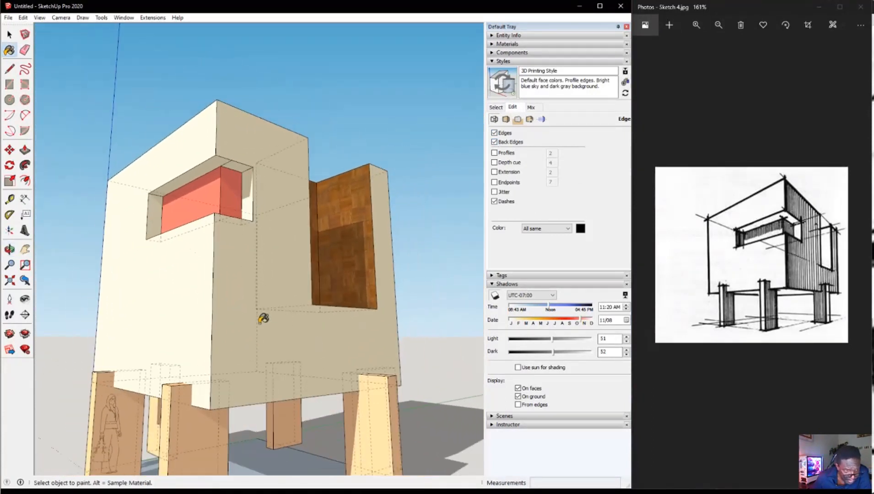
pyautogui.click(494, 154)
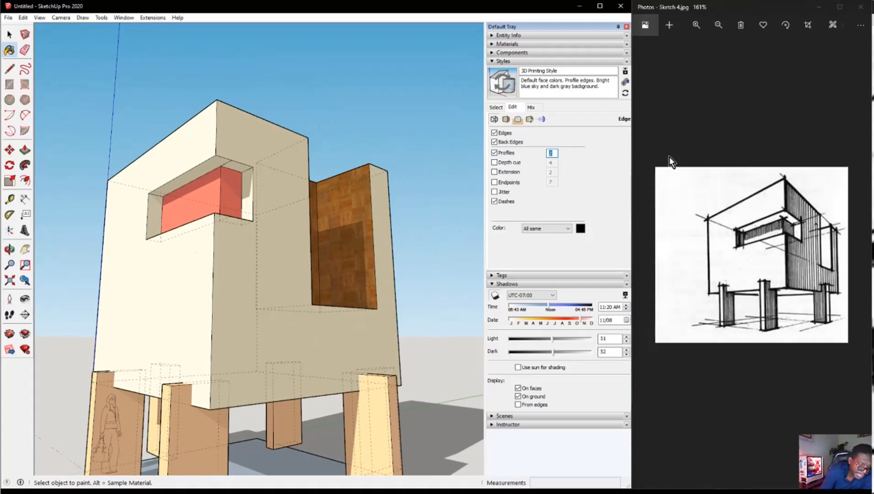
pyautogui.write('7')
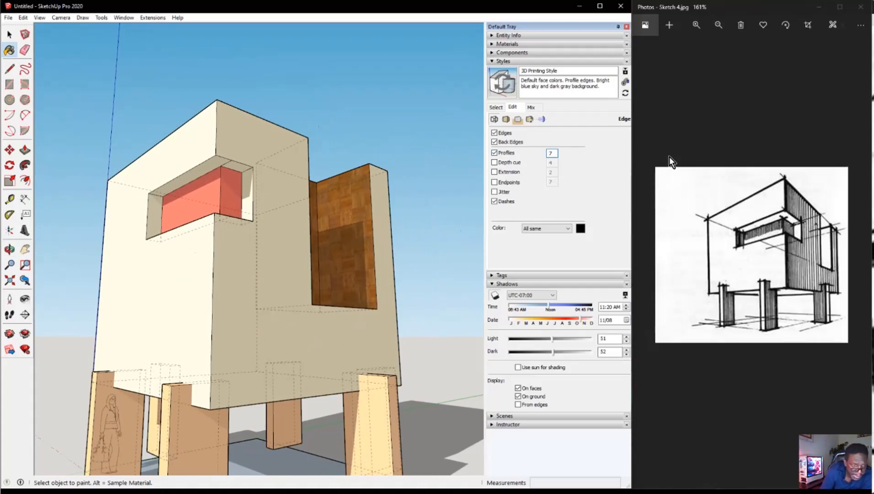
pyautogui.press('Return')
pyautogui.moveTo(318, 316)
pyautogui.mouseDown(button='middle')
pyautogui.moveTo(318, 306)
pyautogui.moveTo(308, 347)
pyautogui.moveTo(200, 330)
pyautogui.mouseUp(button='middle')
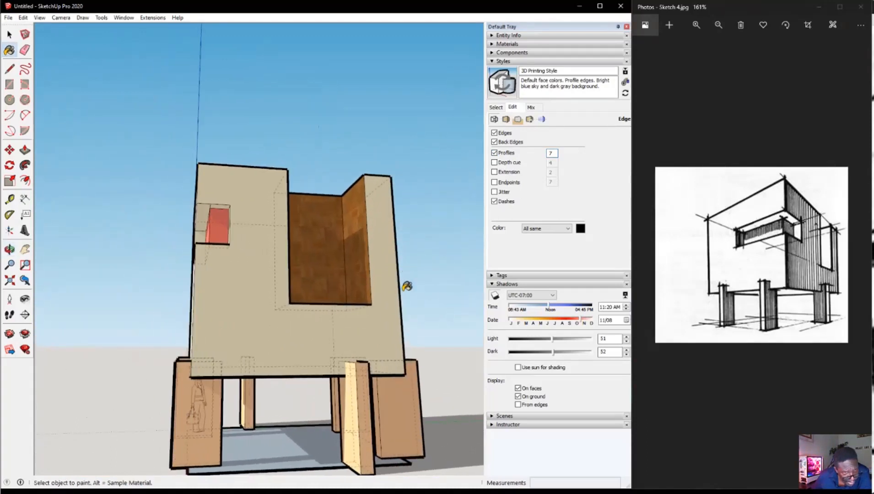
# - Enable the depth cue for the style's edges and inspect the line weights on the near and far legs
pyautogui.click(509, 164)
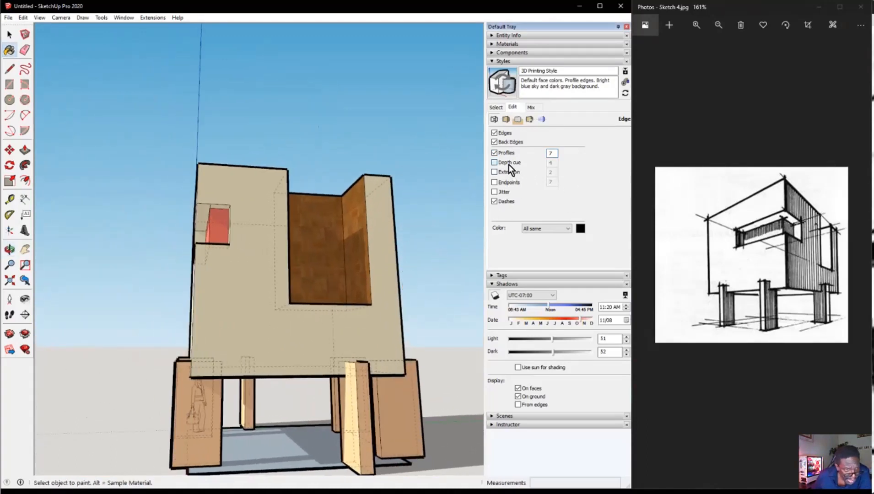
pyautogui.moveTo(296, 220); pyautogui.dragTo(141, 344, button='middle')
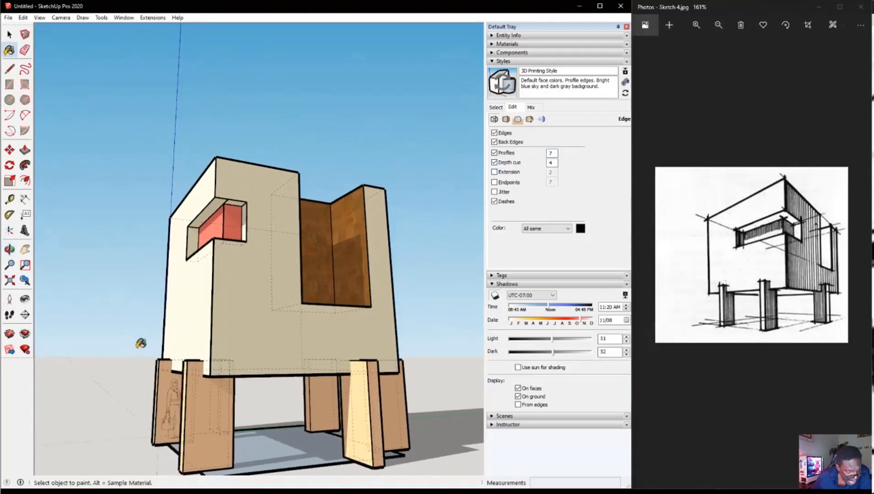
pyautogui.scroll(5, 210, 382)
pyautogui.moveTo(215, 370); pyautogui.dragTo(264, 357, button='middle')
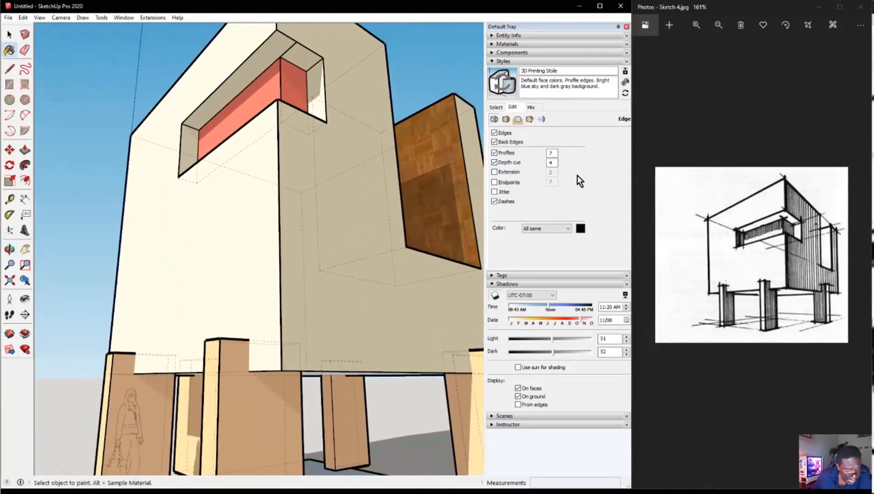
pyautogui.scroll(-4, 182, 295)
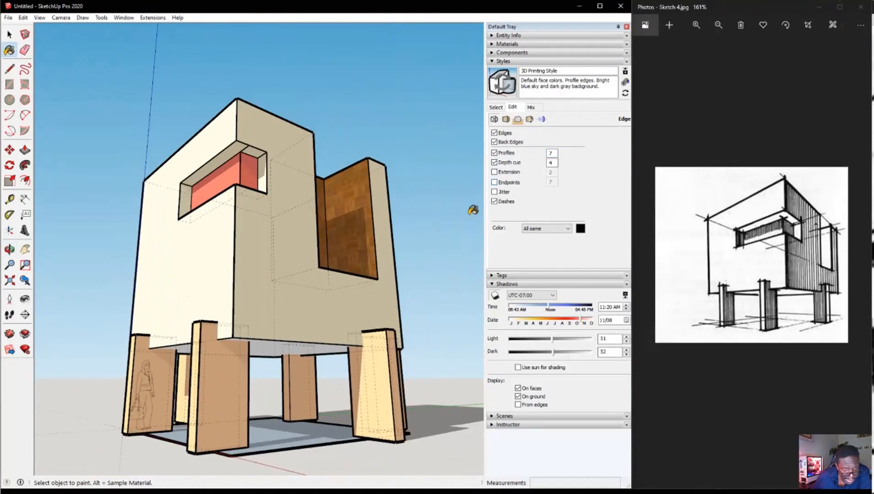
# - Enable edge extension in the style and set its length to 50
pyautogui.click(505, 173)
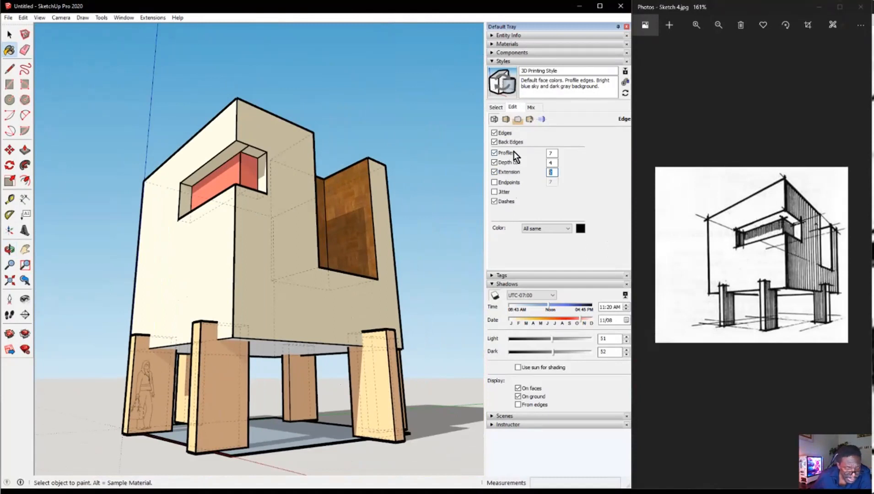
pyautogui.write('7')
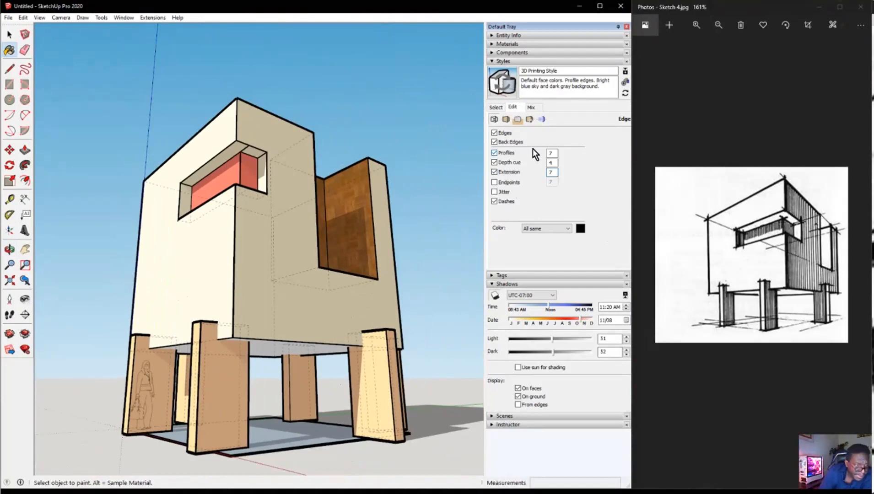
pyautogui.moveTo(556, 172); pyautogui.dragTo(453, 160)
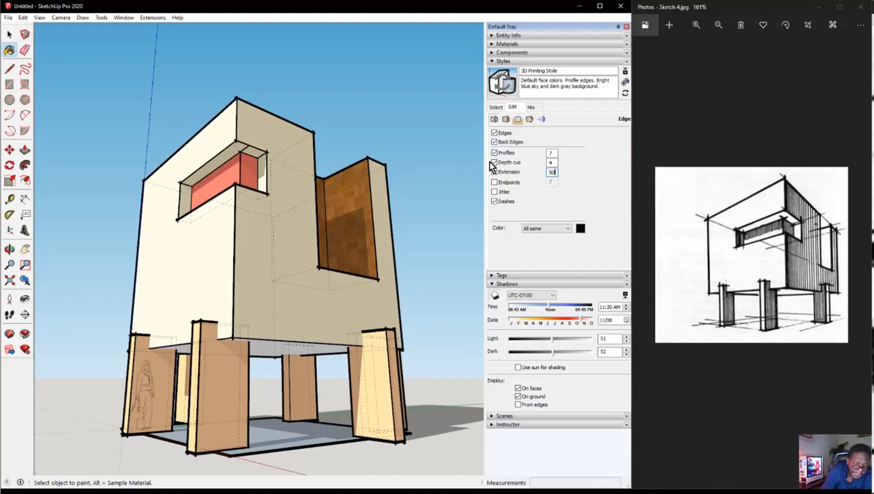
pyautogui.write('50')
pyautogui.press('Return')
pyautogui.moveTo(267, 230)
pyautogui.mouseDown(button='middle')
pyautogui.moveTo(203, 253)
pyautogui.moveTo(186, 244)
pyautogui.mouseUp(button='middle')
pyautogui.moveTo(362, 94)
pyautogui.mouseDown(button='middle')
pyautogui.moveTo(209, 168)
pyautogui.moveTo(174, 169)
pyautogui.moveTo(240, 157)
pyautogui.mouseUp(button='middle')
pyautogui.press('b')
# - Enable endpoints and jitter for the style's edges
pyautogui.click(502, 183)
pyautogui.moveTo(379, 100); pyautogui.dragTo(474, 120, button='middle')
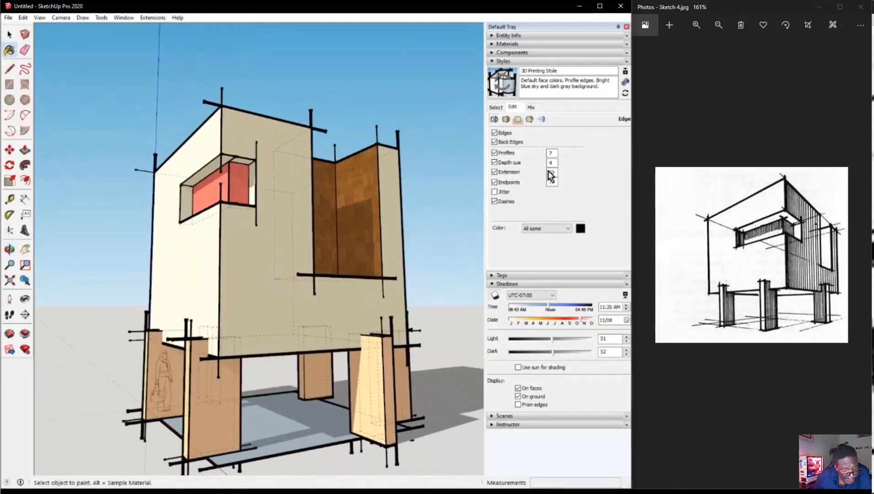
pyautogui.click(497, 192)
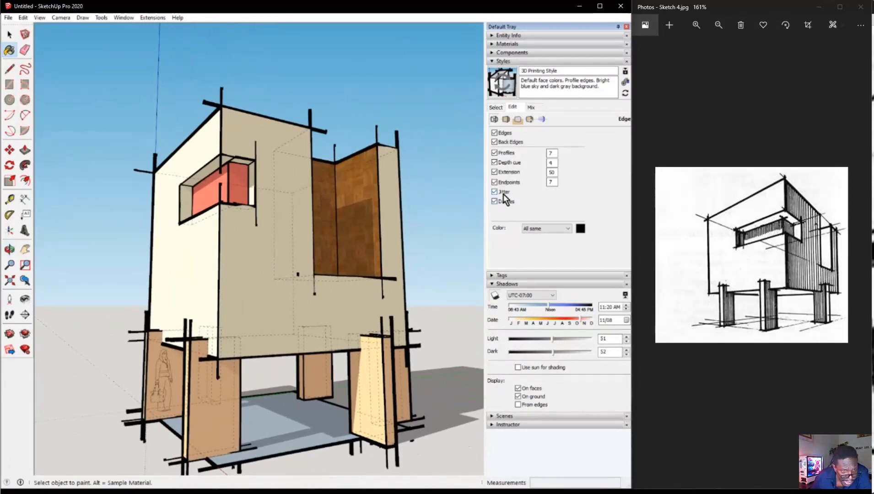
pyautogui.click(506, 196)
pyautogui.click(505, 196)
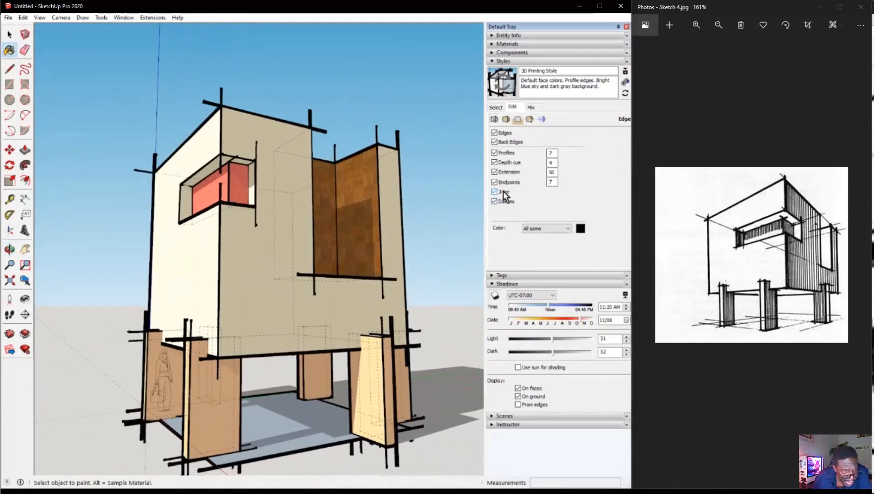
# - Compare the model's edges with the style's dashes off and on, and check the available edge colour options
pyautogui.scroll(5, 231, 107)
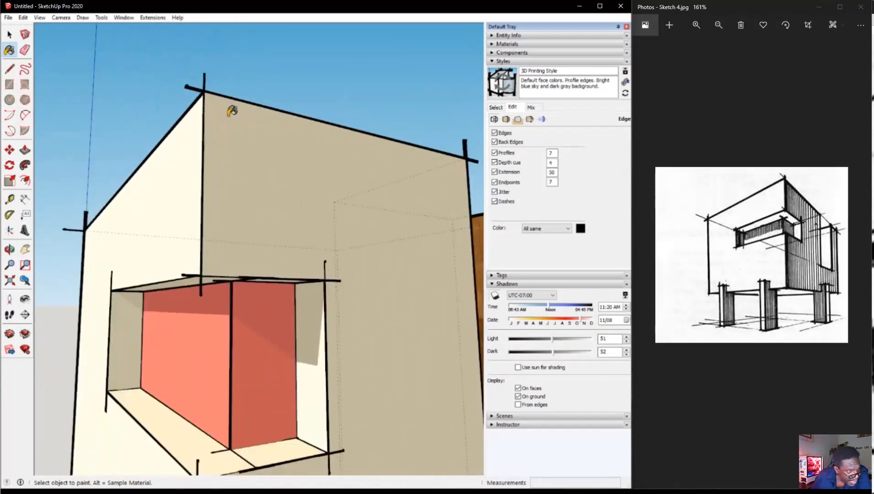
pyautogui.scroll(-5, 231, 111)
pyautogui.scroll(3, 238, 135)
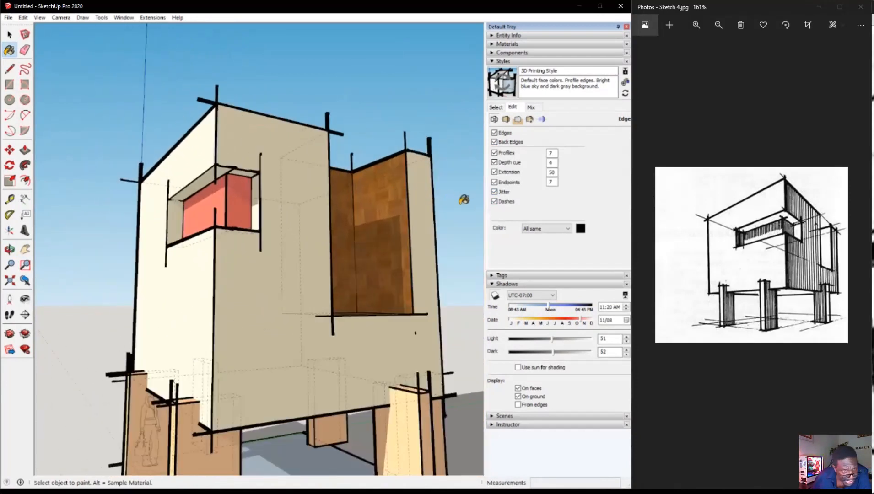
pyautogui.click(494, 202)
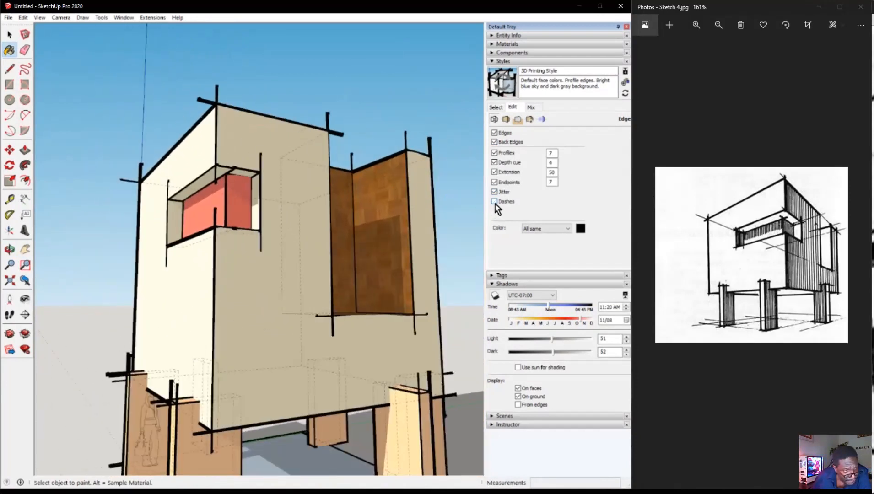
pyautogui.click(495, 201)
pyautogui.moveTo(273, 201)
pyautogui.mouseDown(button='middle')
pyautogui.moveTo(146, 209)
pyautogui.moveTo(260, 204)
pyautogui.mouseUp(button='middle')
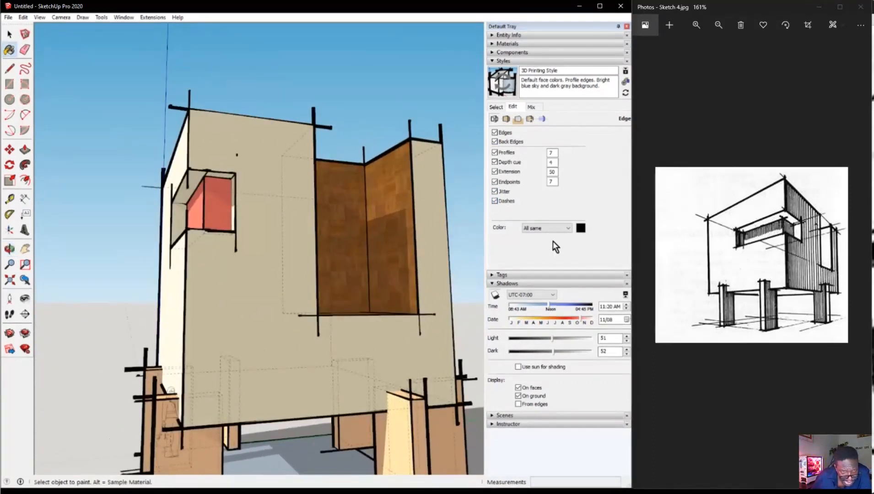
pyautogui.click(550, 228)
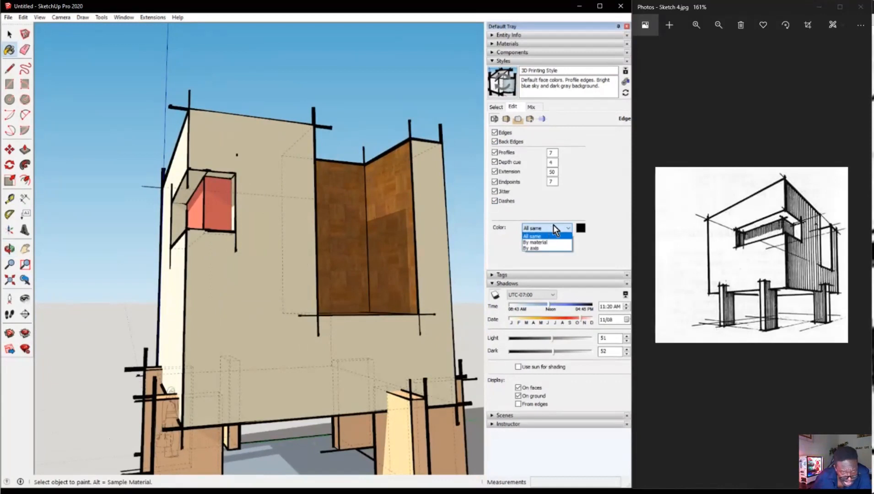
pyautogui.click(585, 212)
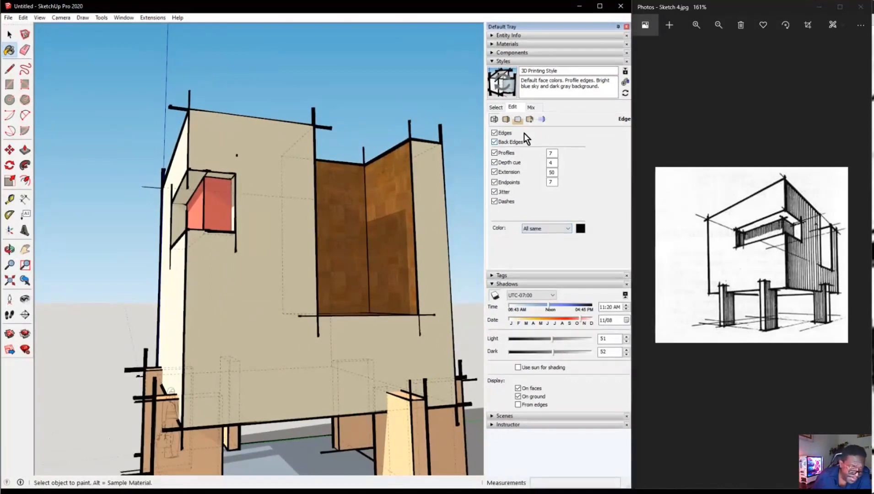
# - Open the style's face settings, view the building's front corner, and activate the Select tool
pyautogui.click(506, 120)
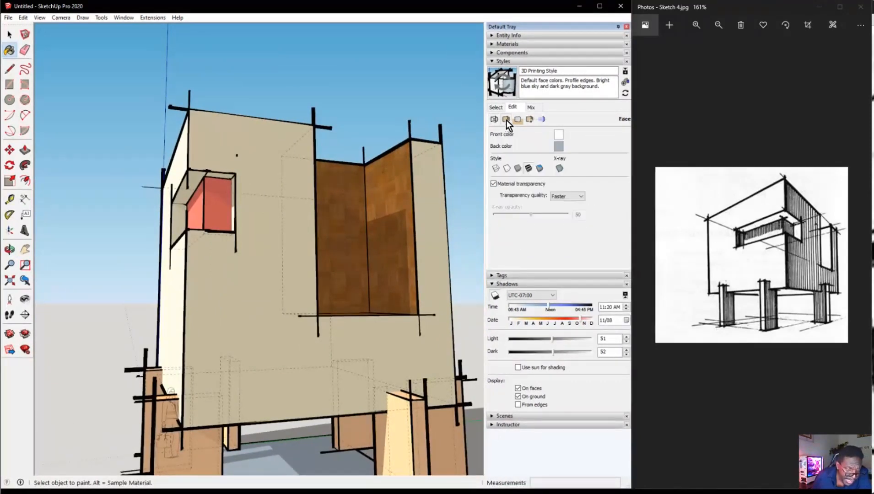
pyautogui.scroll(-3, 254, 189)
pyautogui.scroll(5, 197, 241)
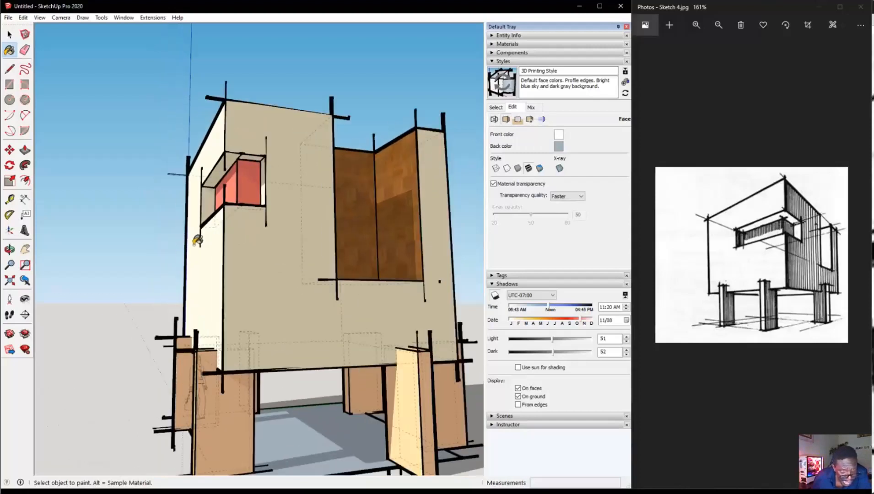
pyautogui.moveTo(200, 239)
pyautogui.mouseDown(button='middle')
pyautogui.moveTo(234, 248)
pyautogui.moveTo(277, 229)
pyautogui.moveTo(269, 228)
pyautogui.mouseUp(button='middle')
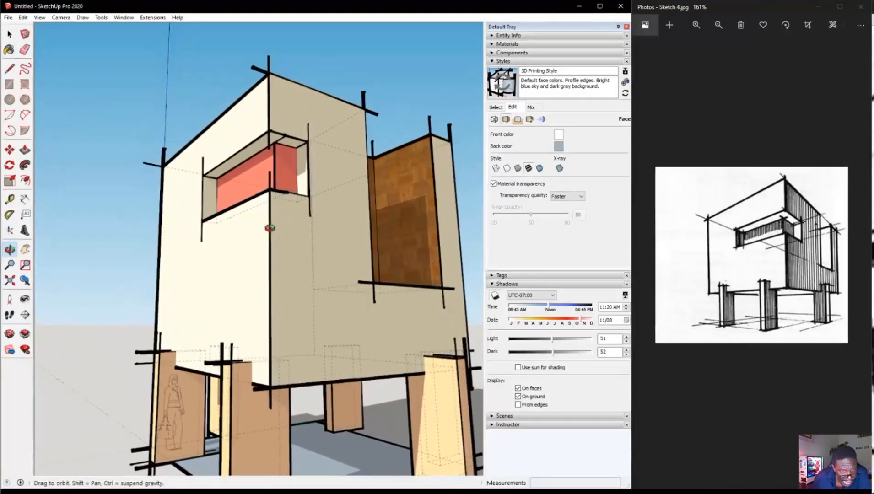
pyautogui.click(493, 121)
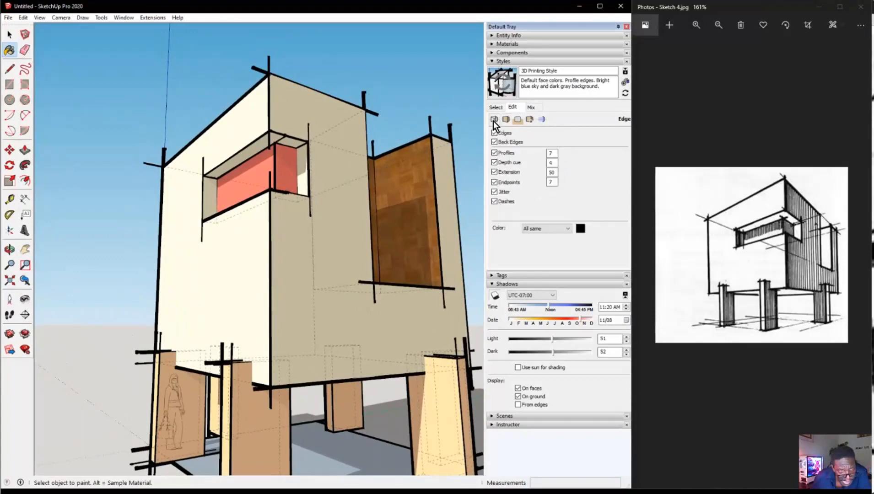
pyautogui.click(503, 120)
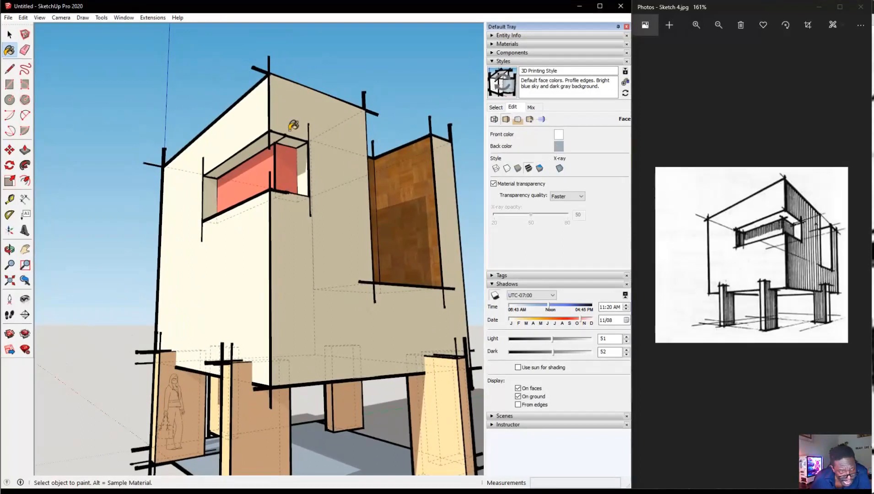
pyautogui.click(9, 34)
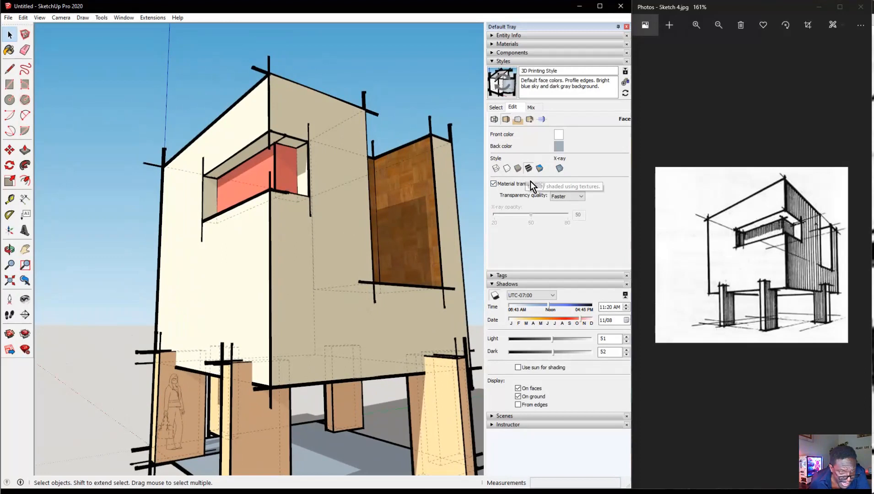
# - Switch the face style to wireframe and view the building's line structure from another angle
pyautogui.click(496, 169)
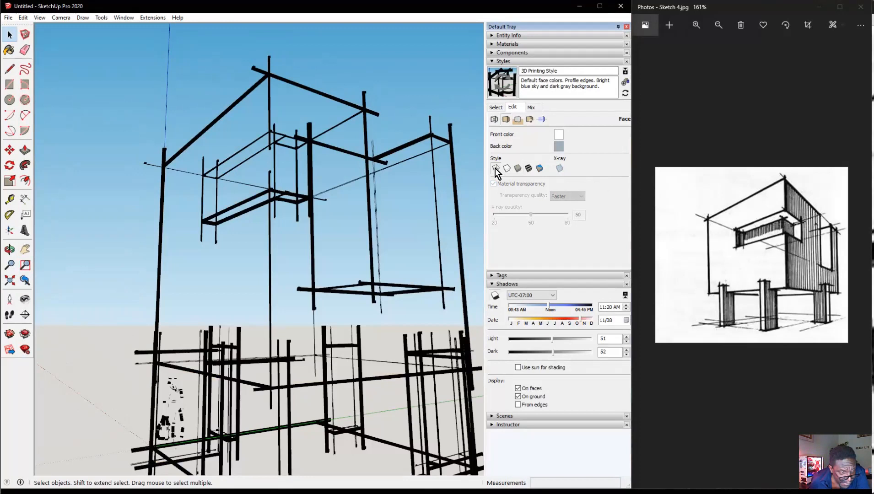
pyautogui.scroll(-3, 214, 187)
pyautogui.moveTo(213, 187); pyautogui.dragTo(275, 238, button='middle')
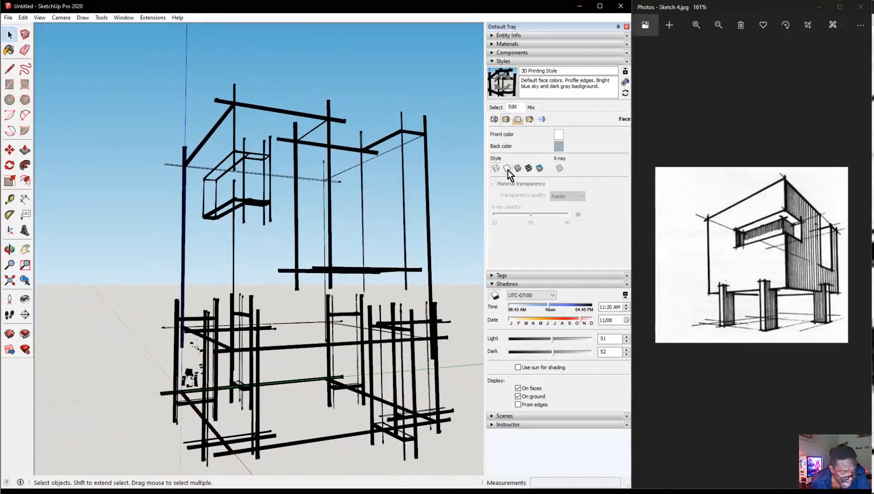
# - Display the building in the hidden line face style and compare it with the shaded style
pyautogui.click(507, 168)
pyautogui.moveTo(247, 187)
pyautogui.mouseDown(button='middle')
pyautogui.moveTo(254, 176)
pyautogui.moveTo(280, 206)
pyautogui.mouseUp(button='middle')
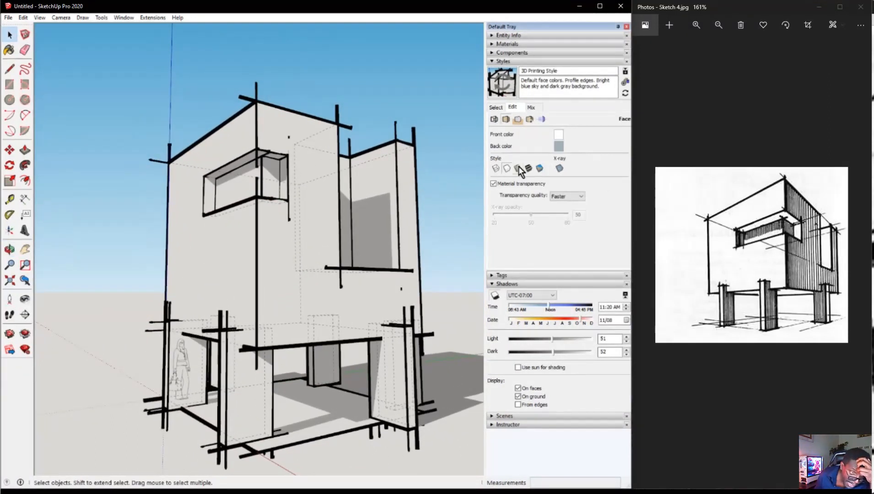
pyautogui.click(518, 168)
pyautogui.click(507, 169)
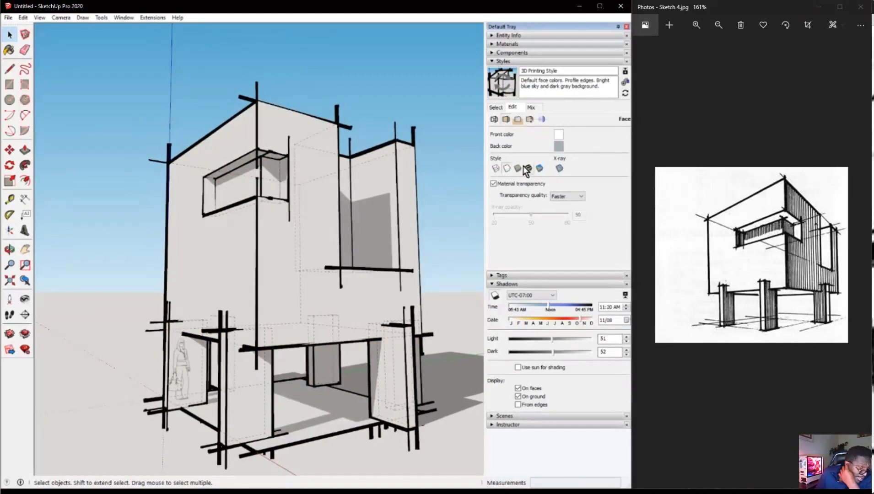
# - Set the style's front face colour to red with hue 0, saturation 77 and brightness 100
pyautogui.click(560, 134)
pyautogui.moveTo(647, 152); pyautogui.dragTo(670, 164)
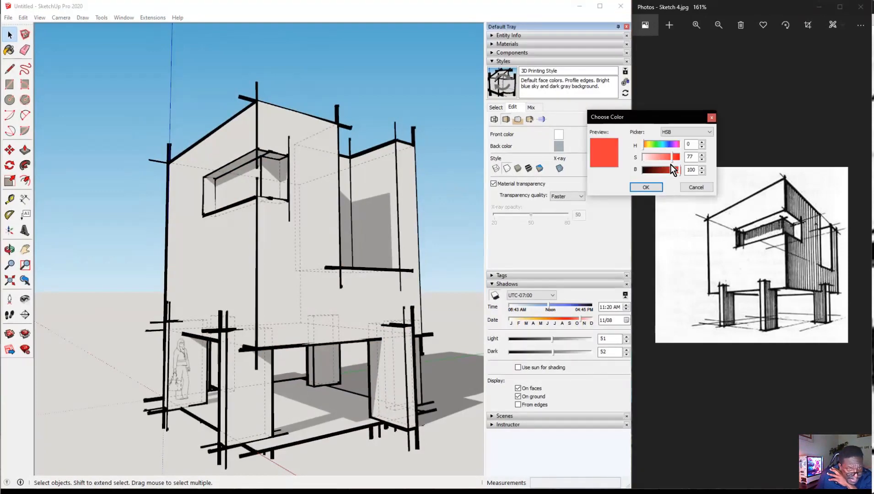
pyautogui.click(655, 187)
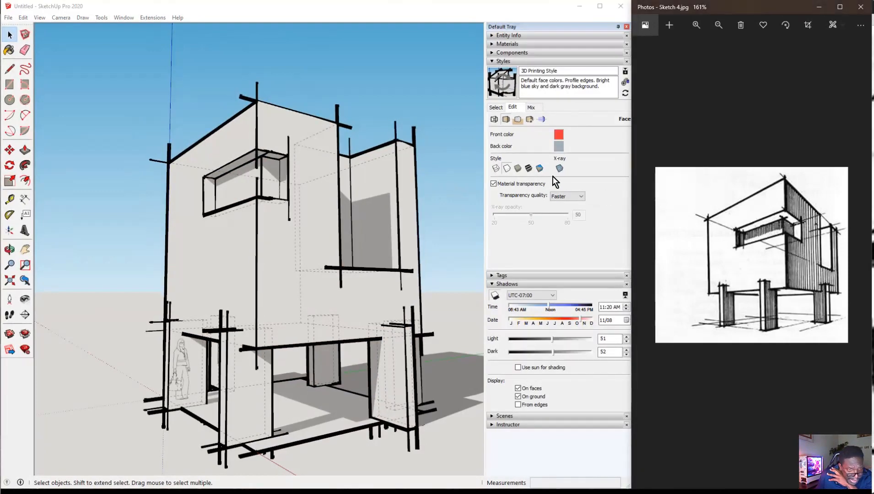
# - Raise the saturation of the style's back face colour to make it a strong blue
pyautogui.click(559, 146)
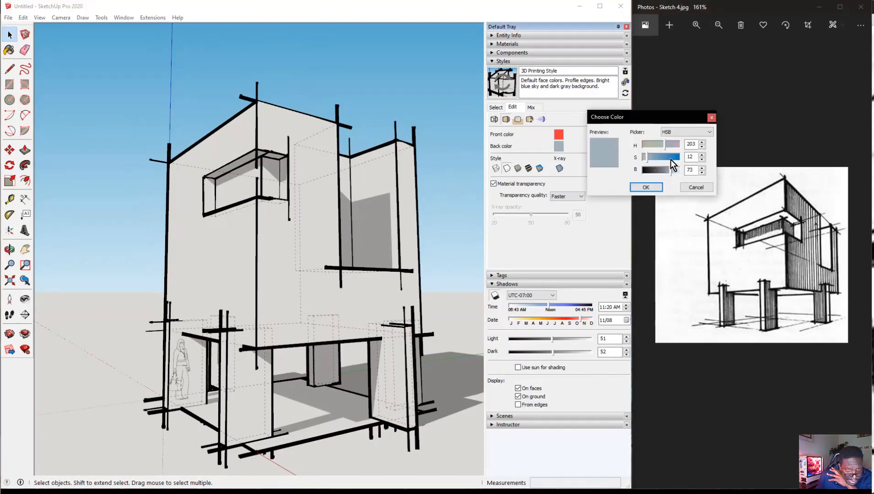
pyautogui.click(671, 159)
pyautogui.click(648, 189)
pyautogui.moveTo(437, 145); pyautogui.dragTo(467, 160, button='middle')
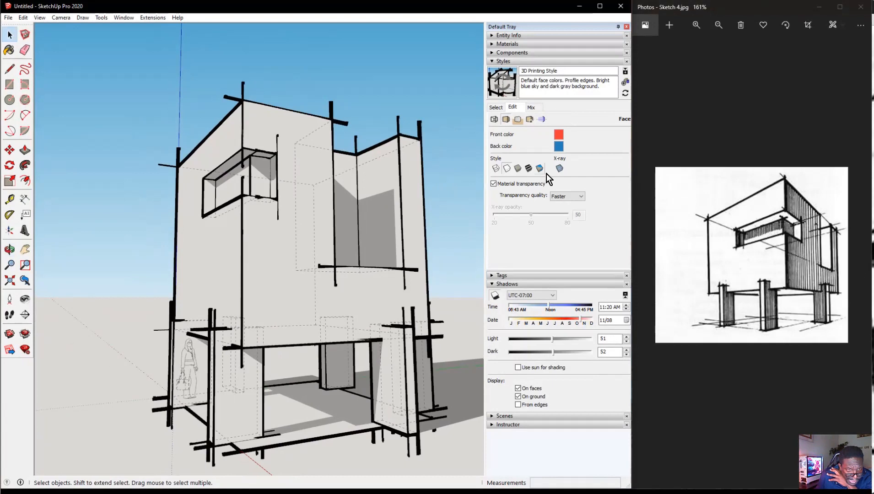
pyautogui.moveTo(401, 191); pyautogui.dragTo(481, 178, button='middle')
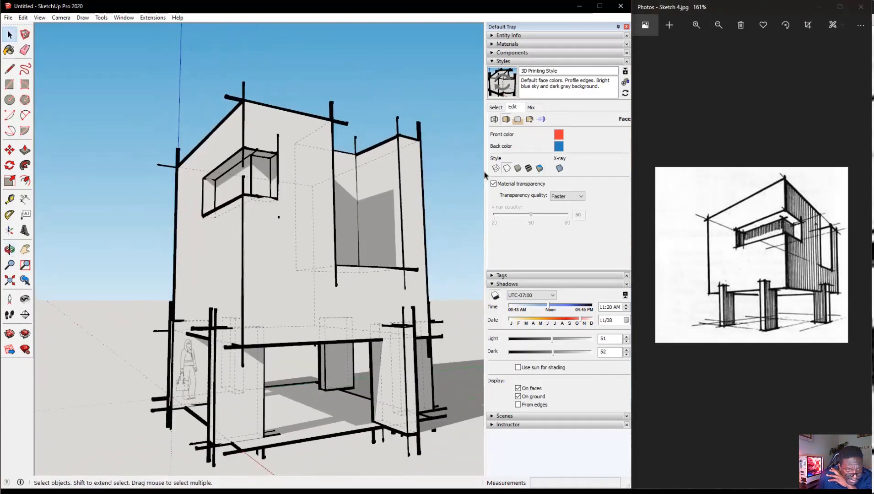
# - Switch the face style to shaded and examine the building's plain material colours and blue base
pyautogui.click(519, 171)
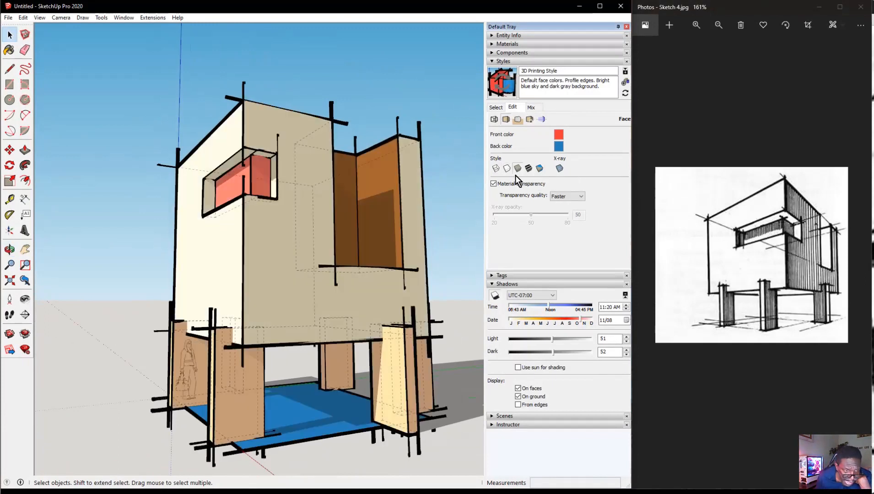
pyautogui.moveTo(271, 246); pyautogui.dragTo(355, 220, button='middle')
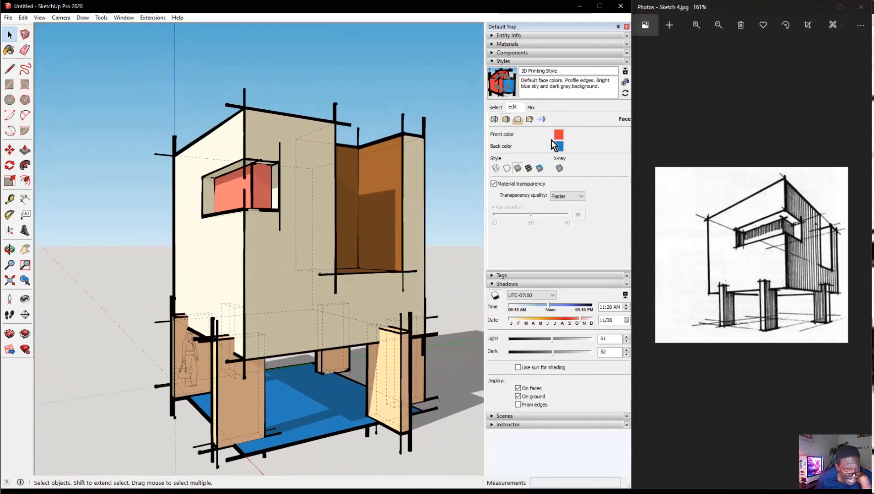
pyautogui.moveTo(288, 270); pyautogui.dragTo(392, 402, button='middle')
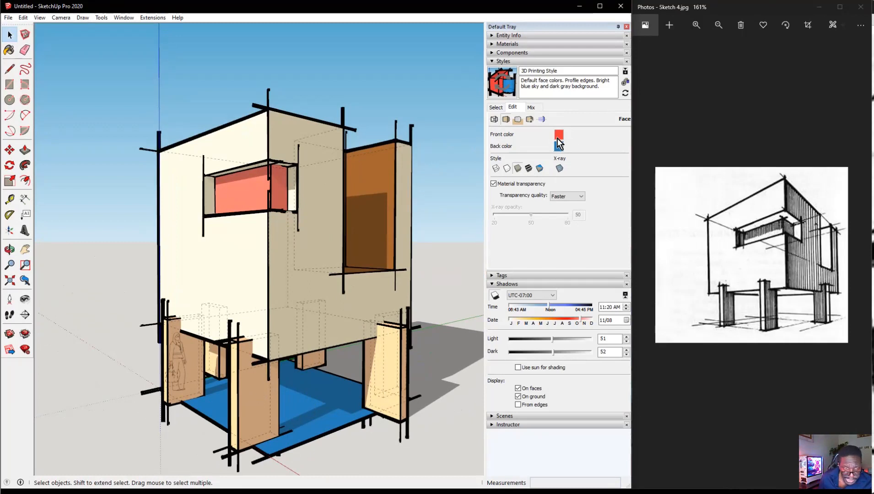
# - Apply the shaded with textures face style and compare the wood recess with and without its texture
pyautogui.click(529, 168)
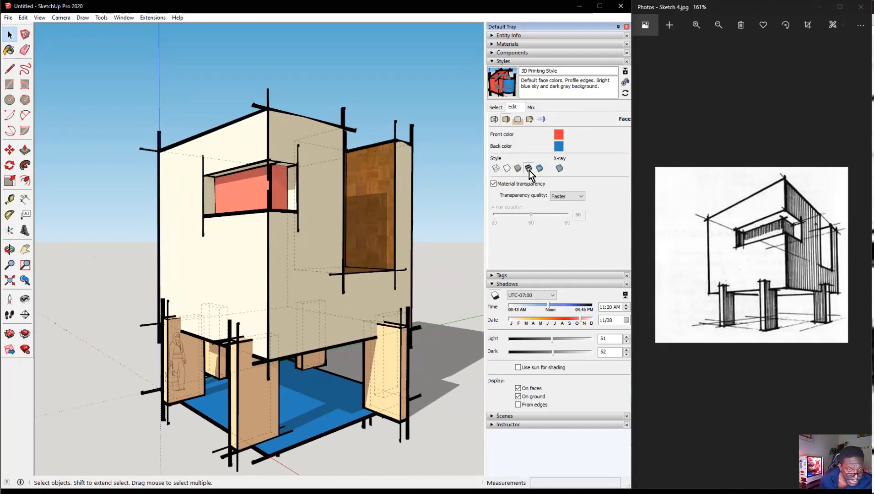
pyautogui.scroll(7, 364, 176)
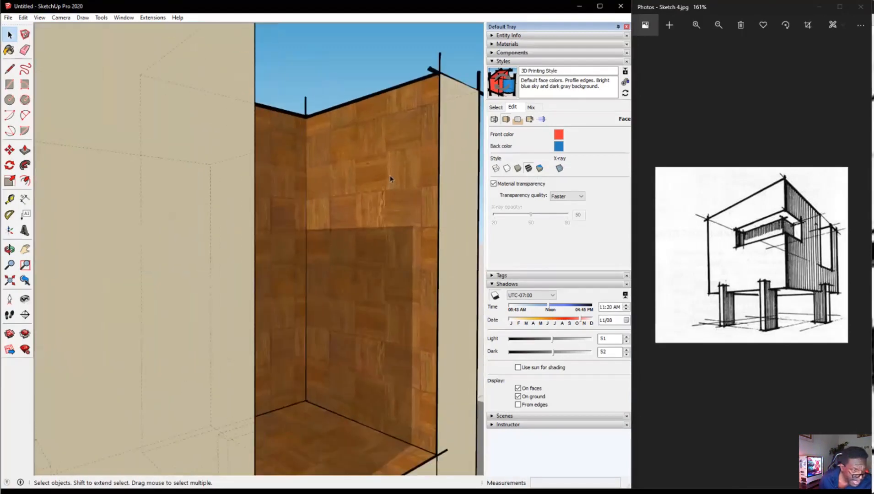
pyautogui.moveTo(390, 178); pyautogui.dragTo(346, 181, button='middle')
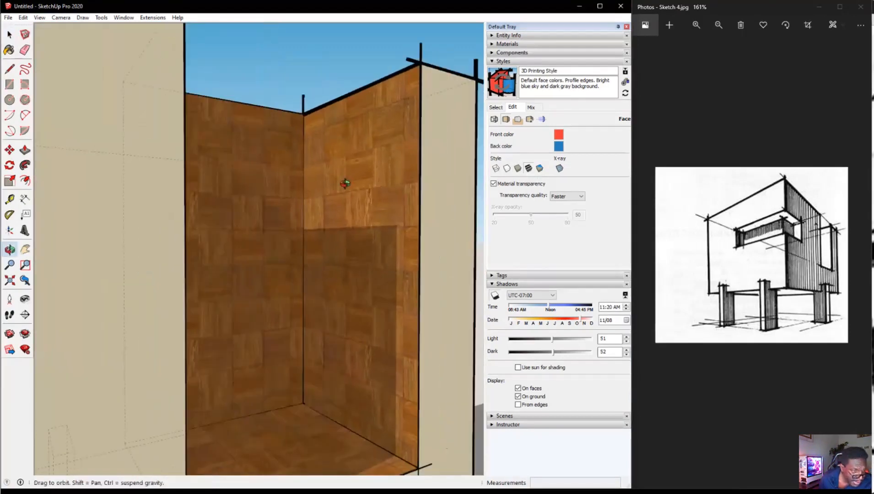
pyautogui.click(519, 169)
pyautogui.click(529, 169)
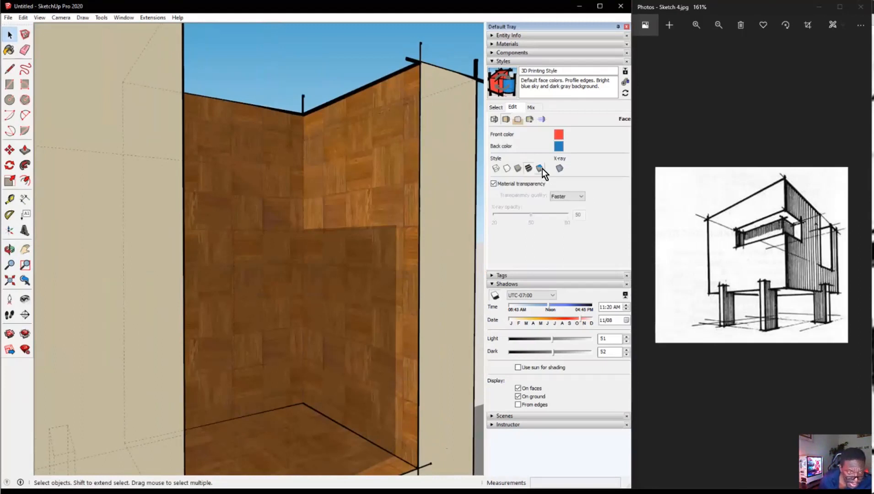
# - Switch to the monochrome face style and view the whole building in its front and back face colours
pyautogui.click(540, 168)
pyautogui.scroll(-6, 346, 179)
pyautogui.scroll(-3, 337, 172)
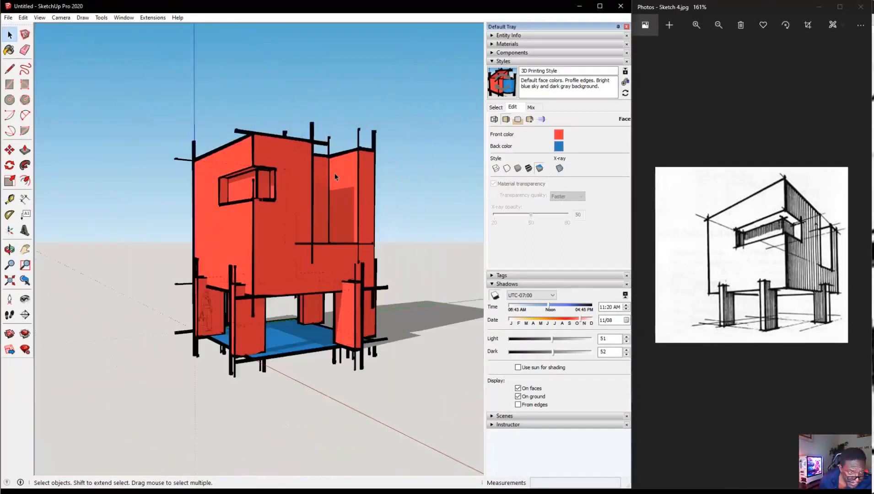
pyautogui.scroll(4, 255, 248)
pyautogui.moveTo(340, 246); pyautogui.dragTo(283, 224, button='middle')
pyautogui.moveTo(232, 174); pyautogui.dragTo(408, 211, button='middle')
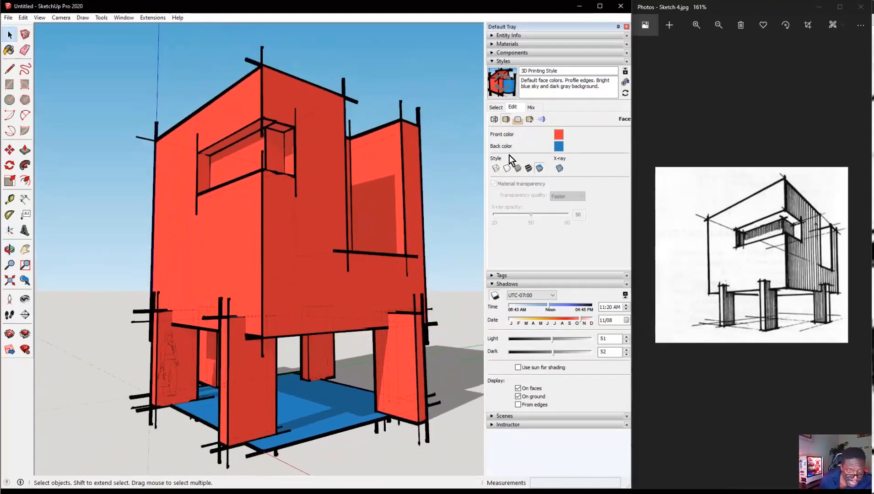
# - Enable X-ray mode and set the face style to shaded with textures
pyautogui.click(559, 168)
pyautogui.moveTo(369, 199); pyautogui.dragTo(381, 221, button='middle')
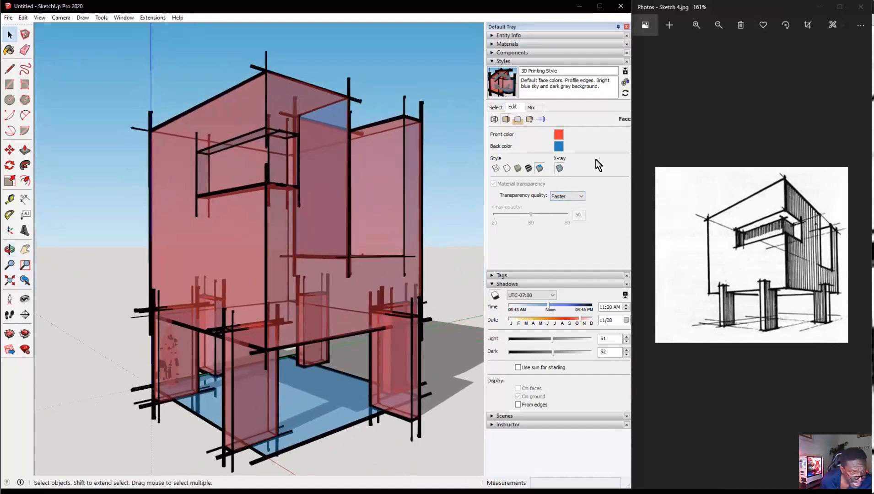
pyautogui.click(529, 168)
pyautogui.moveTo(457, 206); pyautogui.dragTo(295, 204, button='middle')
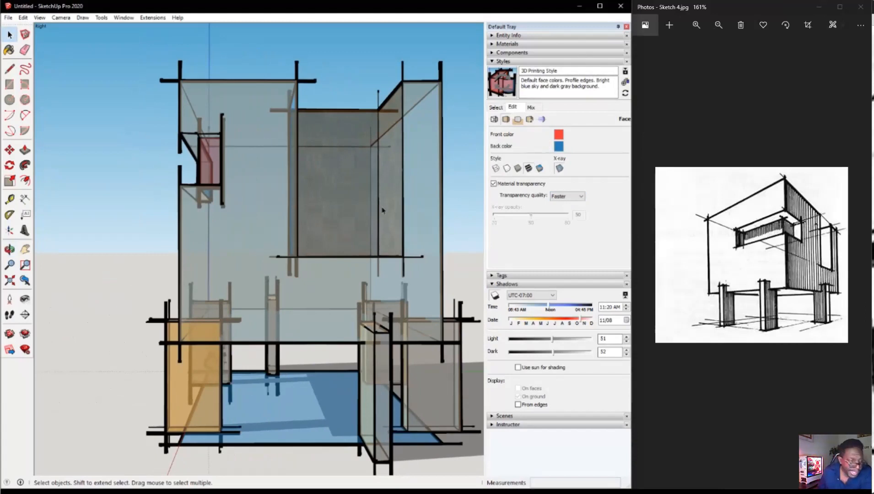
# - Enable the ground in the style's background settings and lower its transparency setting
pyautogui.click(517, 119)
pyautogui.moveTo(204, 252); pyautogui.dragTo(460, 233, button='middle')
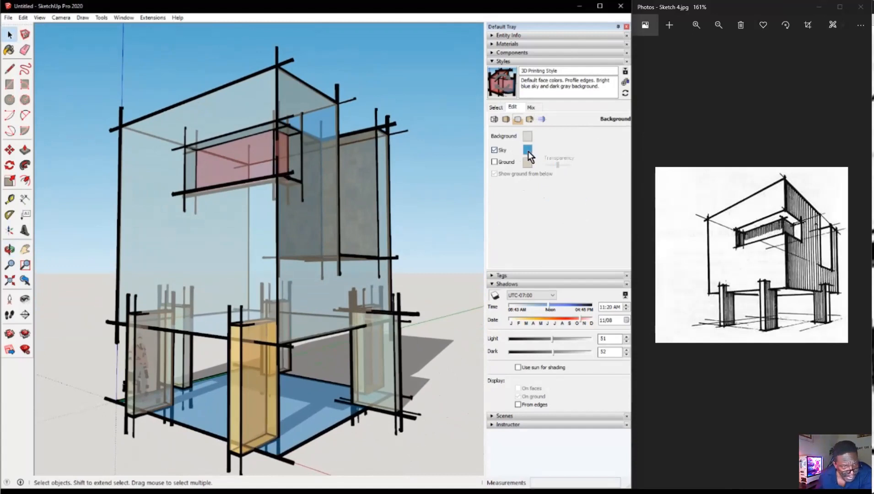
pyautogui.click(494, 162)
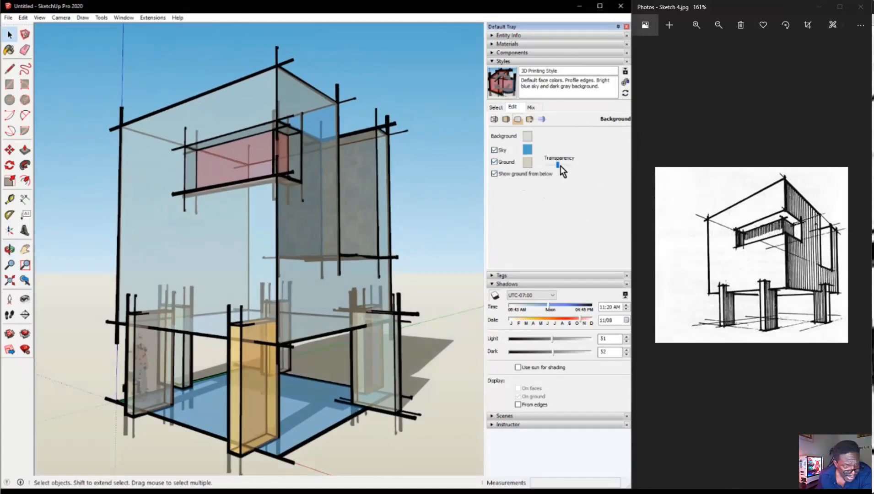
pyautogui.moveTo(569, 165); pyautogui.dragTo(550, 166)
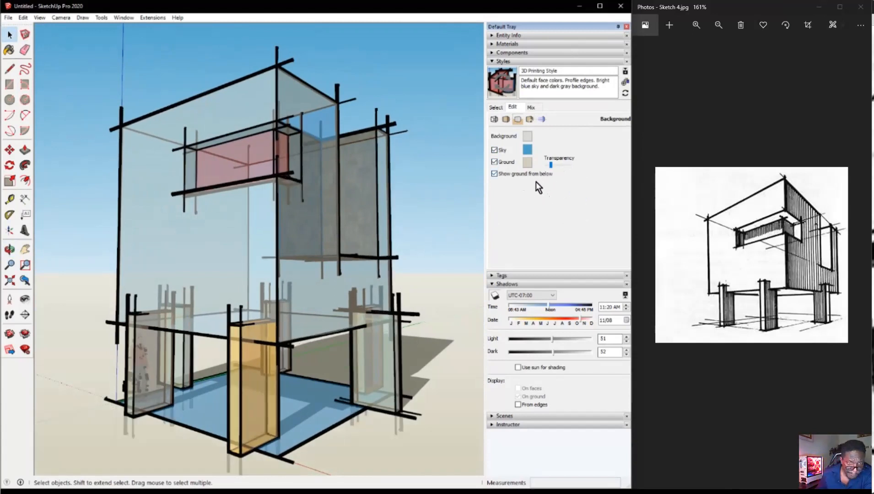
# - Switch the style's sky and then its ground off and back on to compare the background with and without each
pyautogui.click(529, 139)
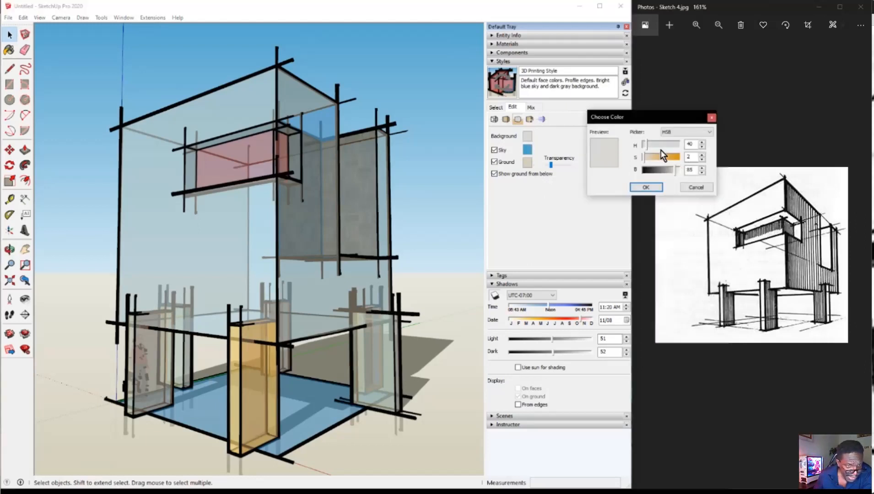
pyautogui.click(696, 188)
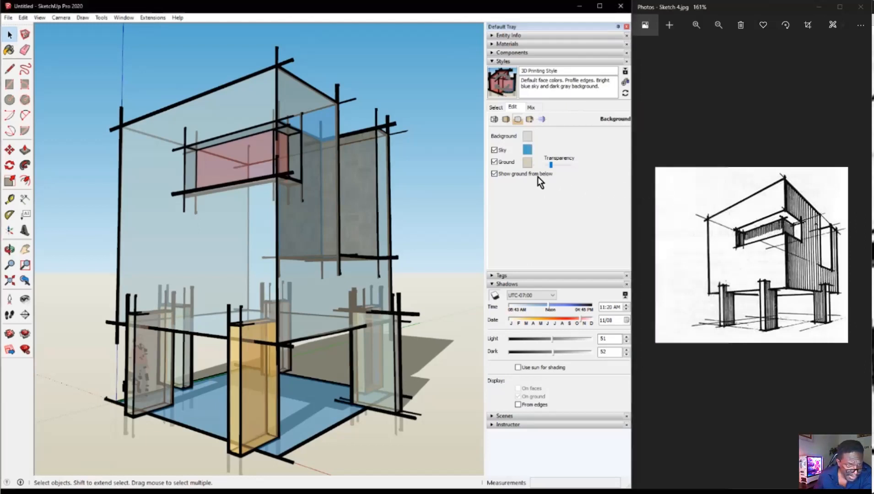
pyautogui.click(494, 150)
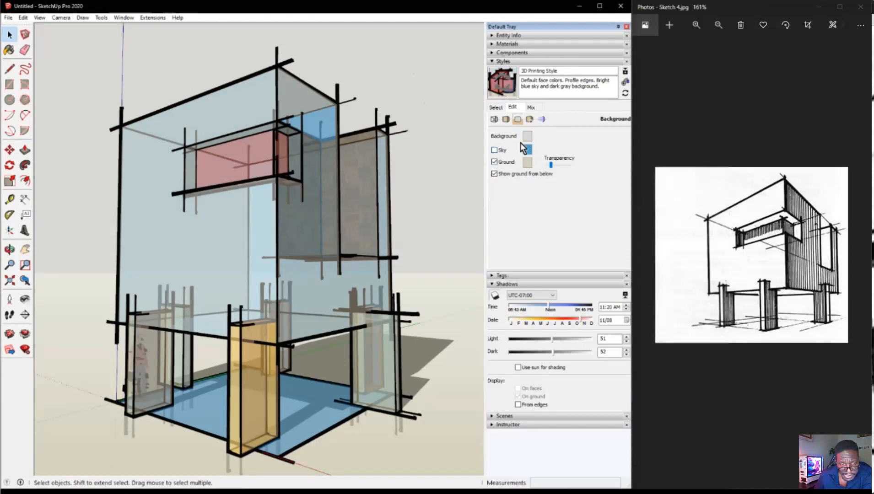
pyautogui.click(494, 151)
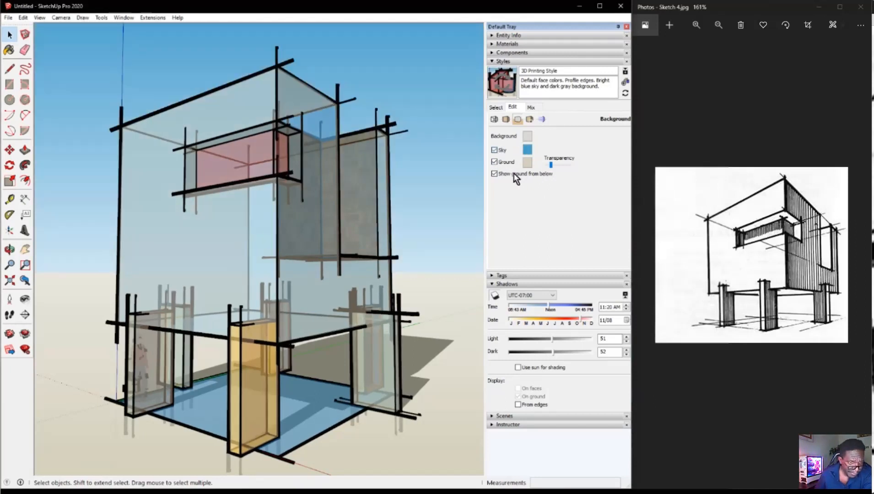
pyautogui.click(494, 162)
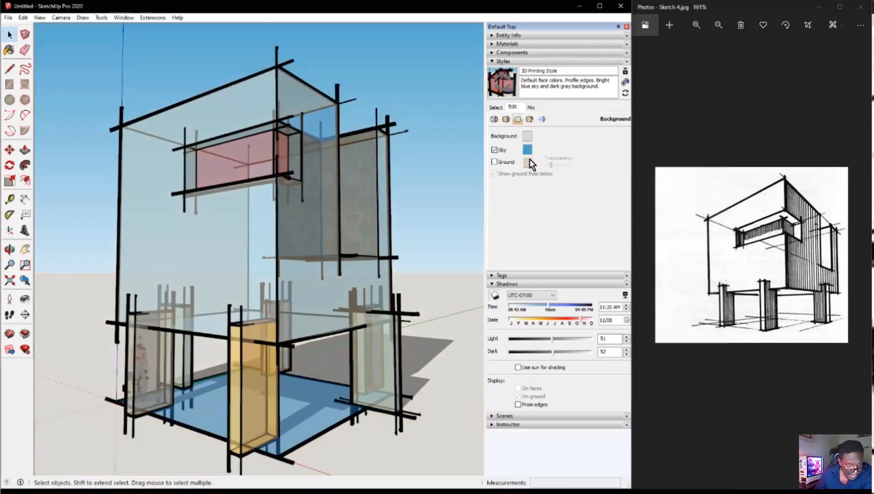
pyautogui.click(498, 161)
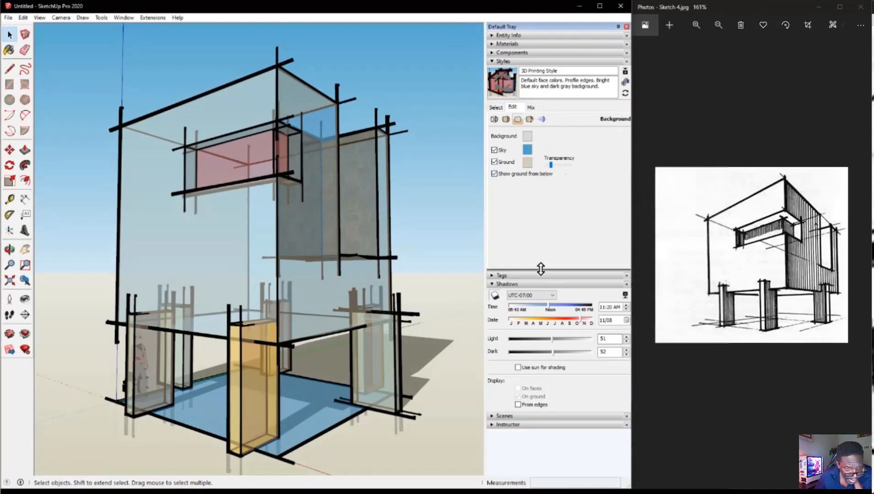
# - Review the style's watermark and modeling settings, orbiting the building and trying the hidden geometry option
pyautogui.click(530, 121)
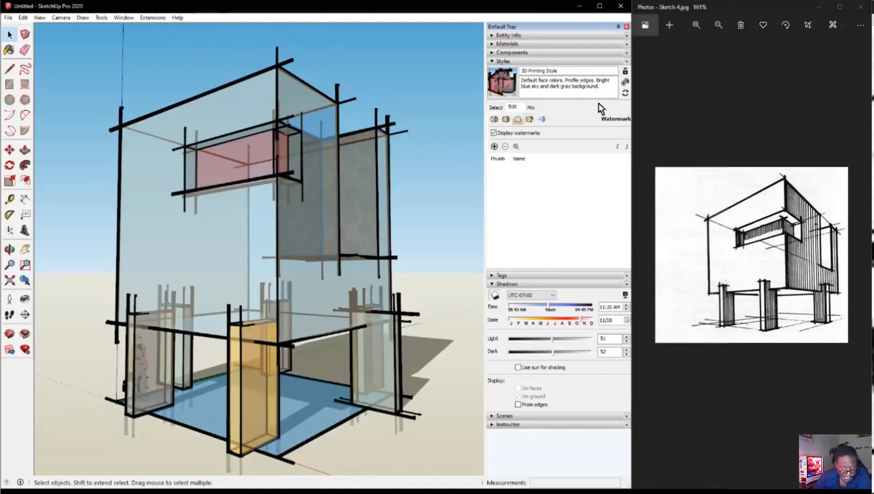
pyautogui.click(541, 120)
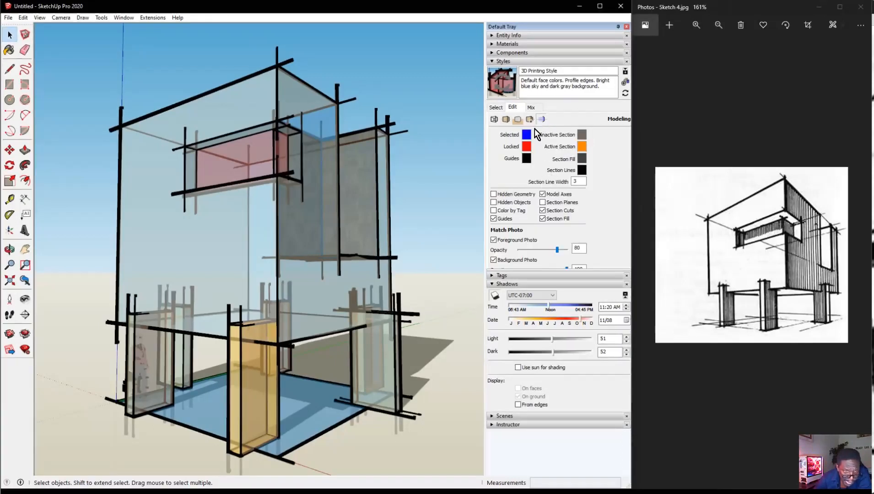
pyautogui.moveTo(316, 147); pyautogui.dragTo(258, 172, button='middle')
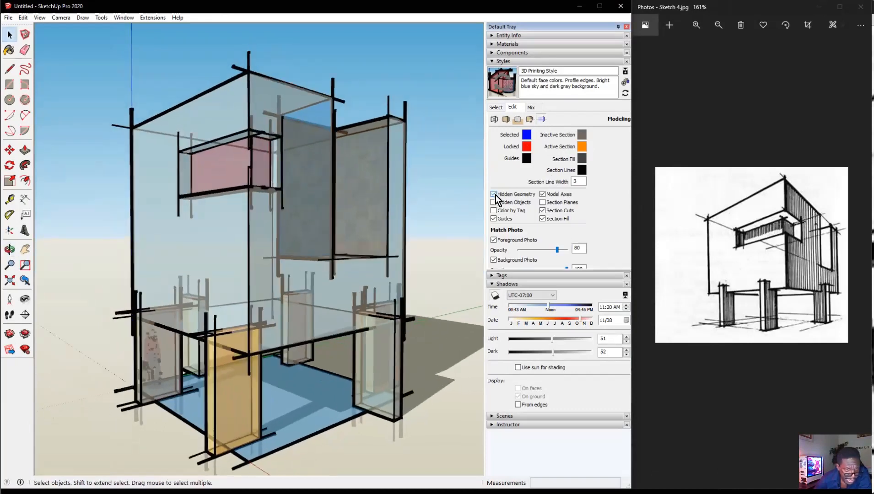
pyautogui.click(494, 194)
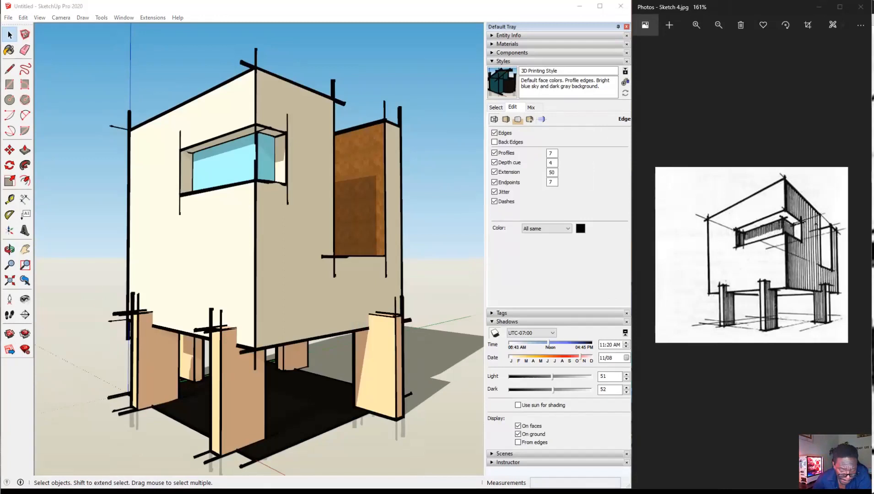
# - Mix a bold line style from the Sketchy Edges collection into the current style's edge settings
pyautogui.click(533, 121)
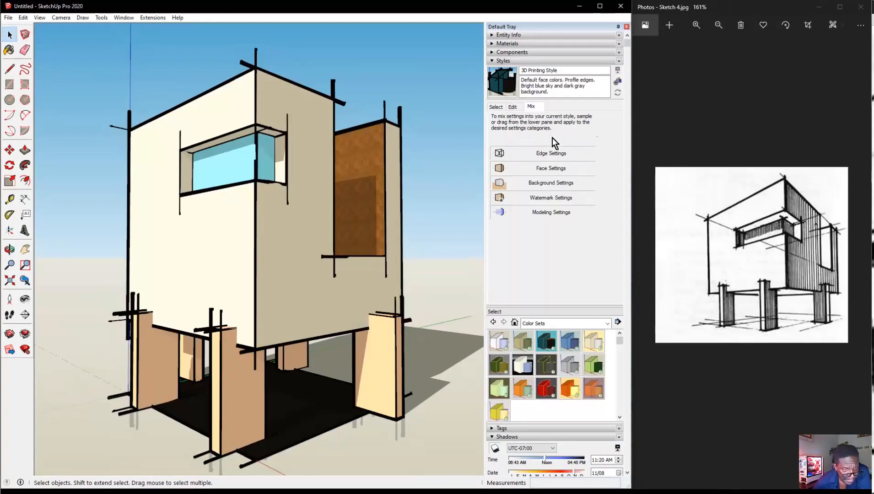
pyautogui.click(554, 325)
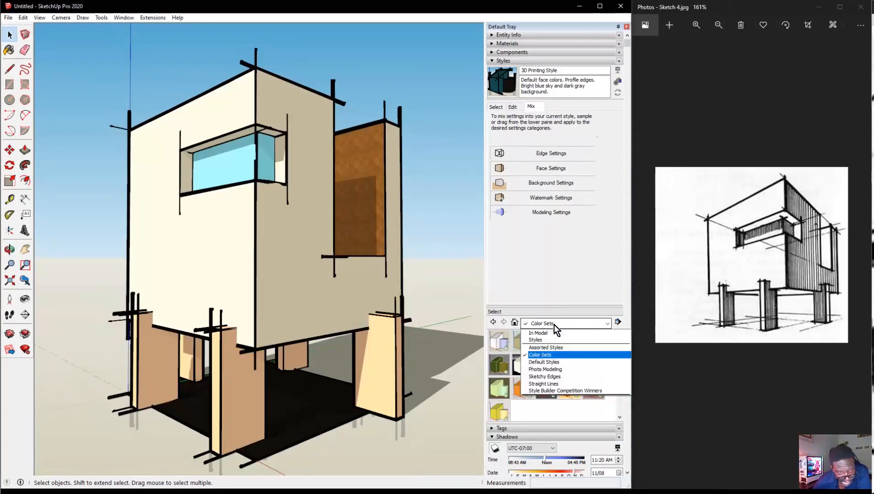
pyautogui.click(545, 377)
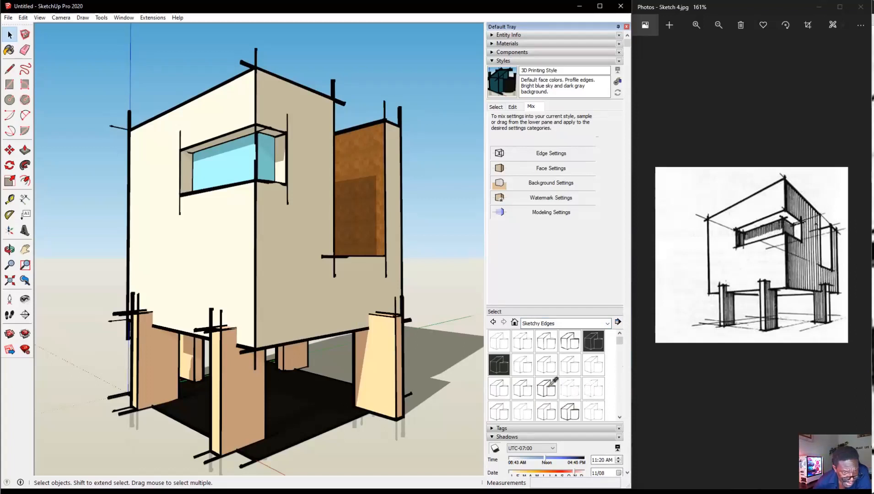
pyautogui.moveTo(548, 389)
pyautogui.mouseDown()
pyautogui.moveTo(539, 165)
pyautogui.moveTo(536, 155)
pyautogui.moveTo(505, 156)
pyautogui.mouseUp()
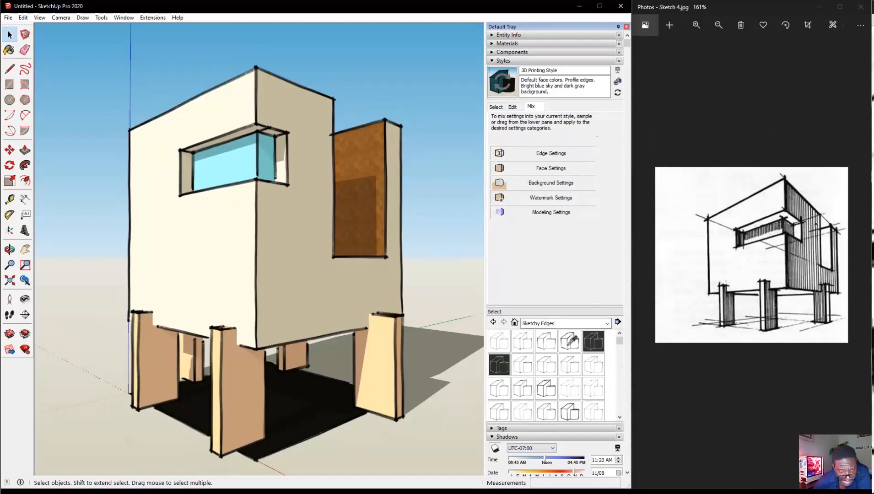
# - Mix Pencil on light brown from the Style Builder Competition Winners collection into the style's background settings
pyautogui.click(553, 323)
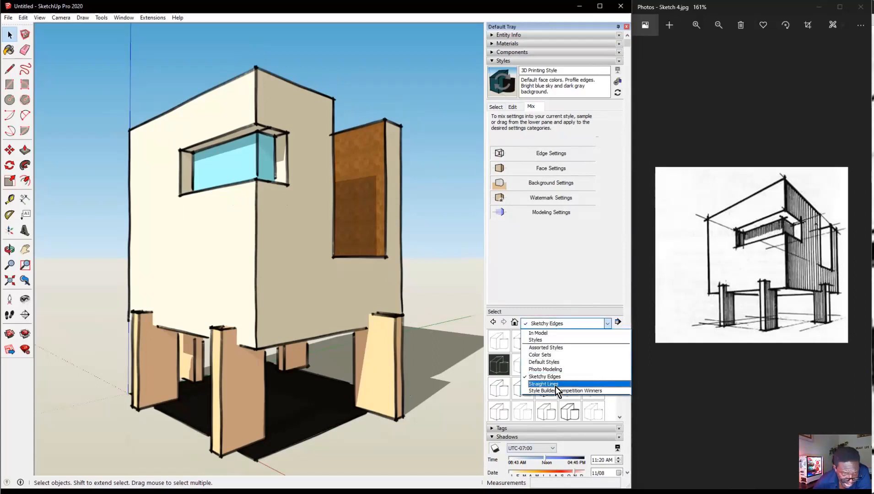
pyautogui.click(538, 392)
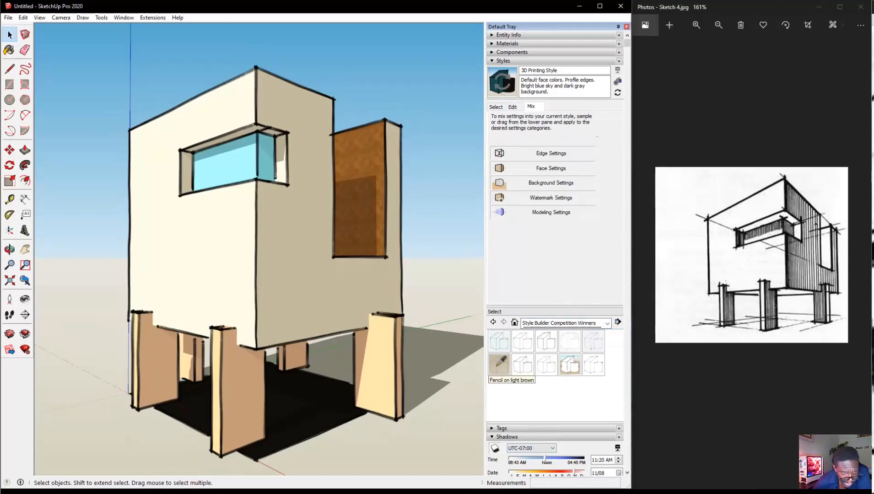
pyautogui.moveTo(500, 365)
pyautogui.mouseDown()
pyautogui.moveTo(553, 204)
pyautogui.moveTo(550, 189)
pyautogui.mouseUp()
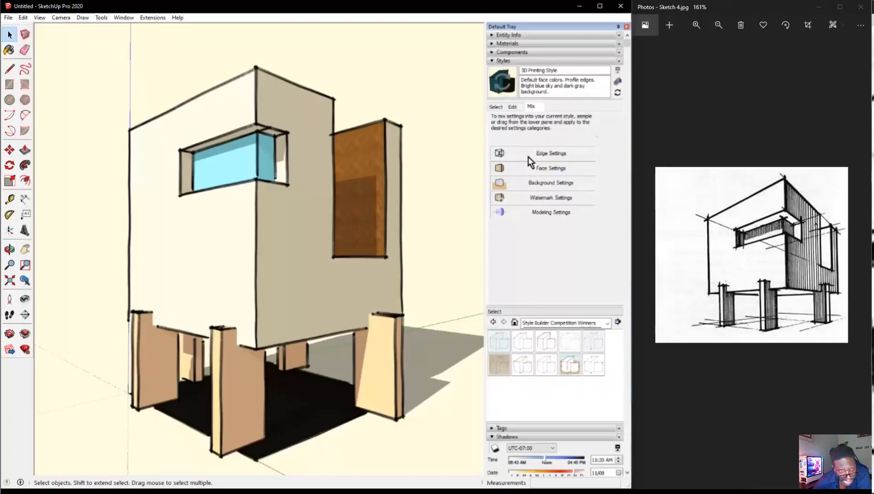
# - Create a new style from the mixed settings and name it BDW Style
pyautogui.click(517, 109)
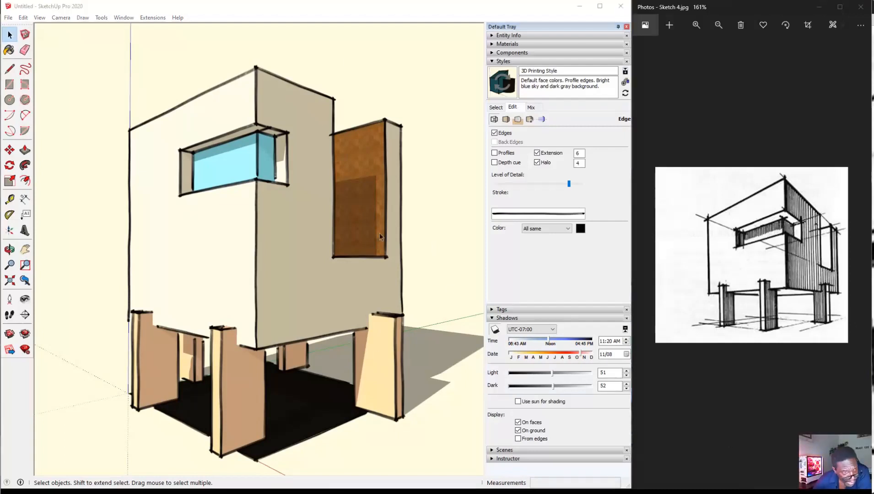
pyautogui.click(625, 83)
pyautogui.moveTo(573, 72); pyautogui.dragTo(447, 73)
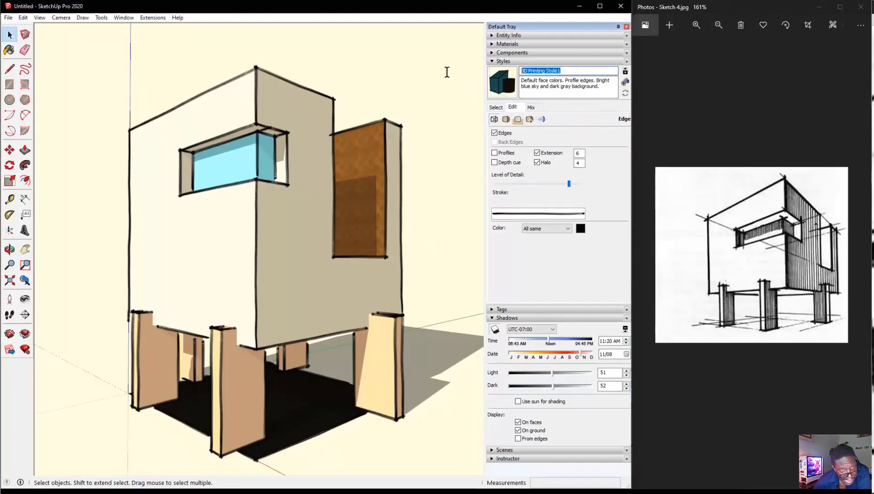
pyautogui.write('BDW Style')
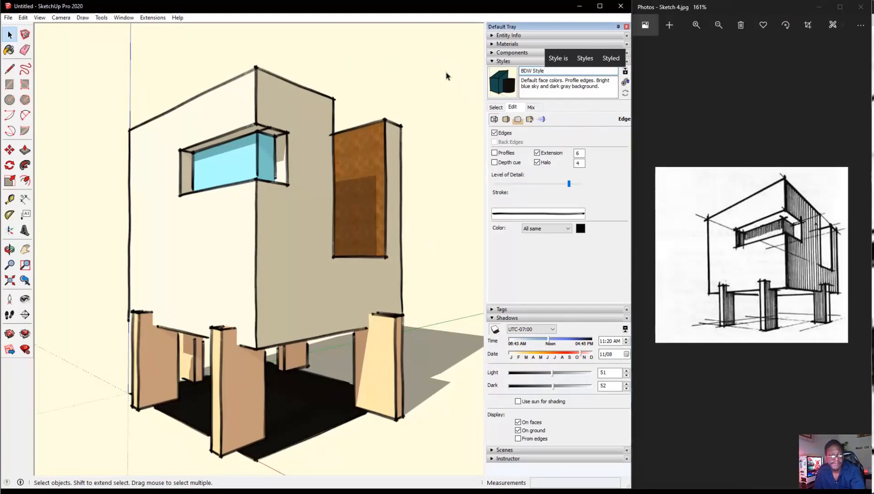
pyautogui.press('Return')
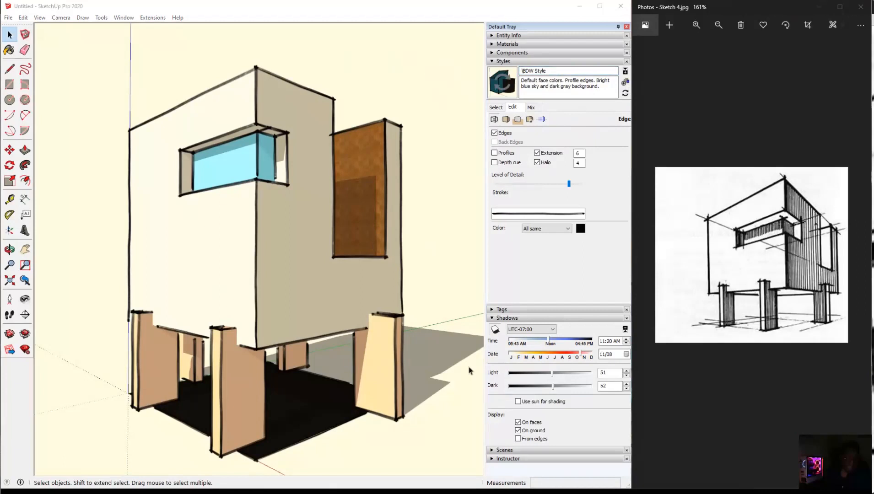
# - Examine the restyled building from its front, side and corner views, both from afar and close up
pyautogui.moveTo(282, 231)
pyautogui.mouseDown(button='middle')
pyautogui.moveTo(289, 242)
pyautogui.moveTo(371, 268)
pyautogui.mouseUp(button='middle')
pyautogui.scroll(-5, 371, 268)
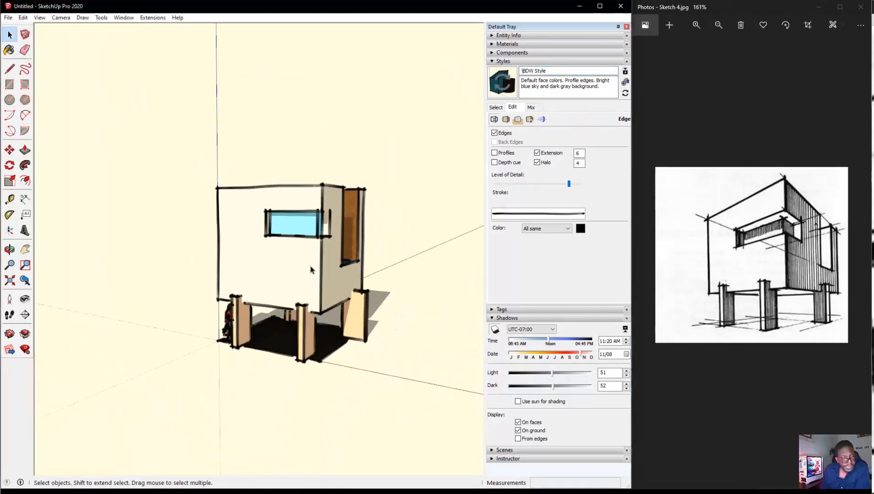
pyautogui.moveTo(244, 271); pyautogui.dragTo(517, 298, button='middle')
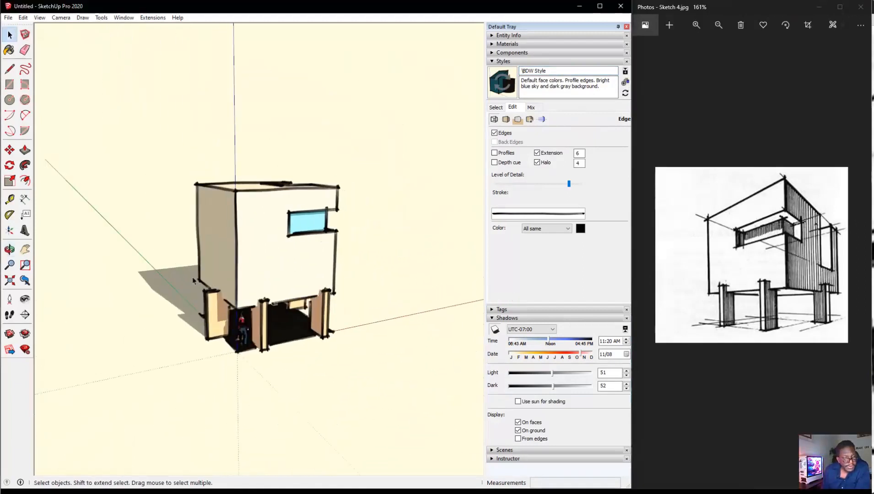
pyautogui.scroll(4, 192, 279)
pyautogui.moveTo(259, 272); pyautogui.dragTo(142, 240, button='middle')
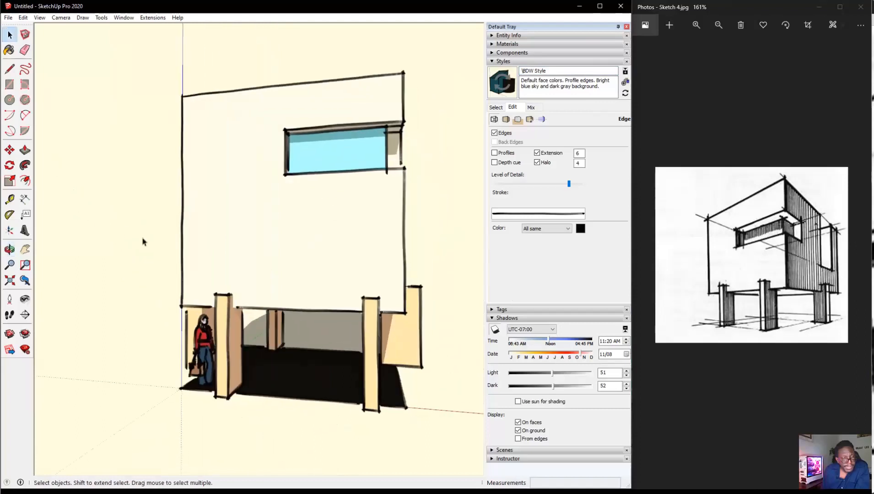
pyautogui.moveTo(301, 274); pyautogui.dragTo(204, 268, button='middle')
pyautogui.scroll(-3, 203, 269)
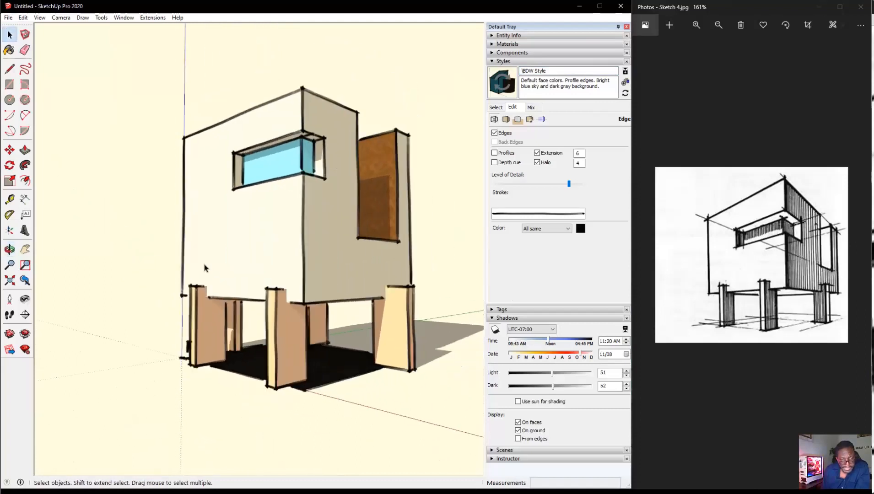
pyautogui.moveTo(325, 246); pyautogui.dragTo(283, 239, button='middle')
pyautogui.scroll(1, 283, 239)
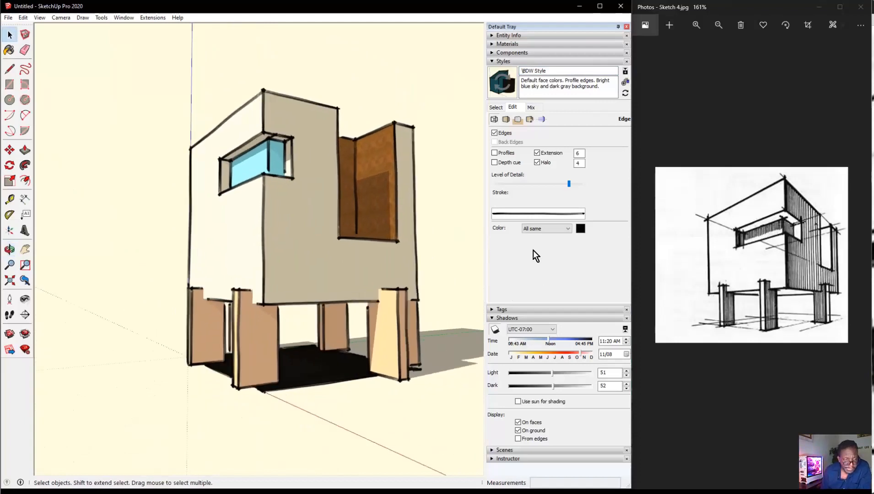
pyautogui.moveTo(343, 217); pyautogui.dragTo(293, 220, button='middle')
pyautogui.scroll(3, 410, 164)
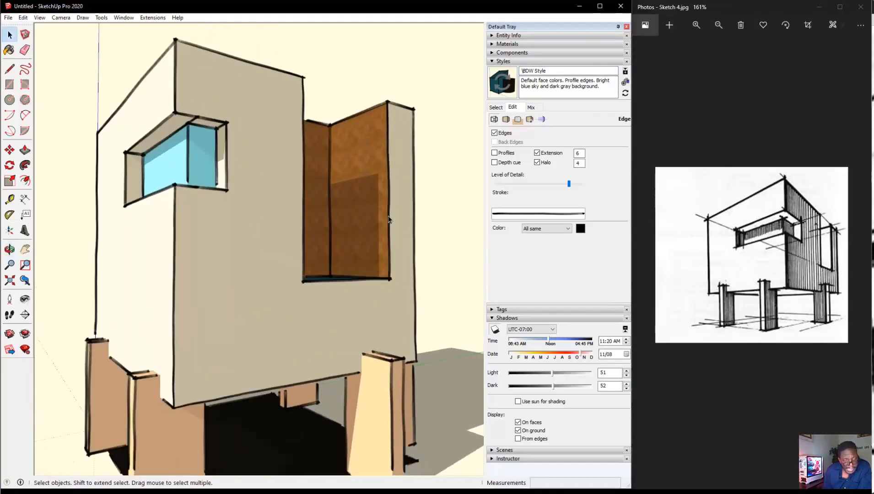
pyautogui.moveTo(363, 228)
pyautogui.mouseDown(button='middle')
pyautogui.moveTo(346, 252)
pyautogui.moveTo(344, 224)
pyautogui.moveTo(357, 226)
pyautogui.mouseUp(button='middle')
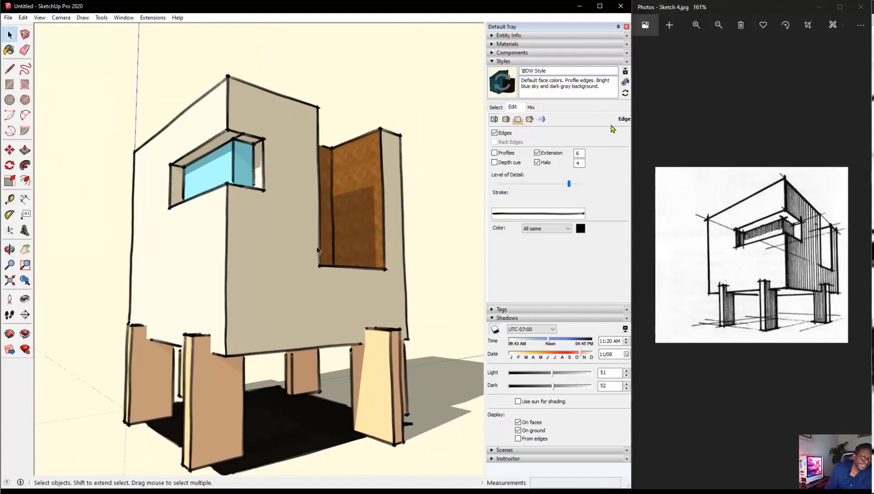
pyautogui.scroll(-2, 235, 160)
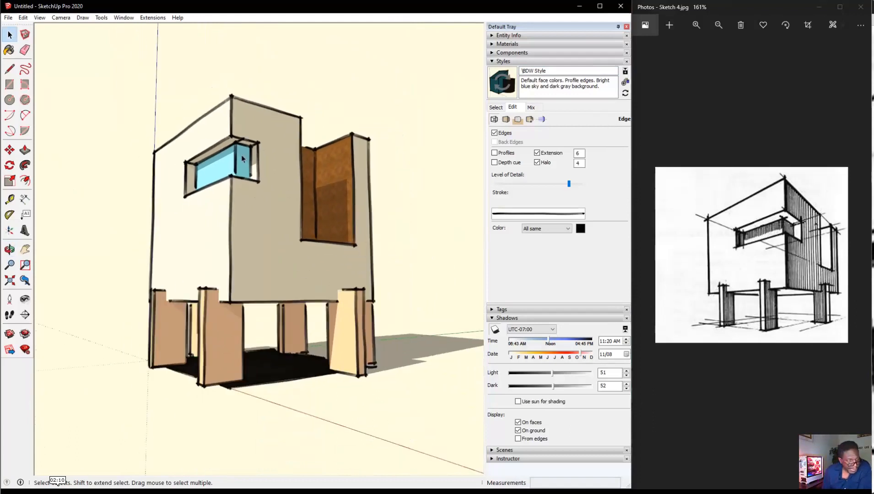
pyautogui.scroll(3, 220, 203)
pyautogui.scroll(1, 196, 172)
pyautogui.moveTo(196, 172); pyautogui.dragTo(201, 175, button='middle')
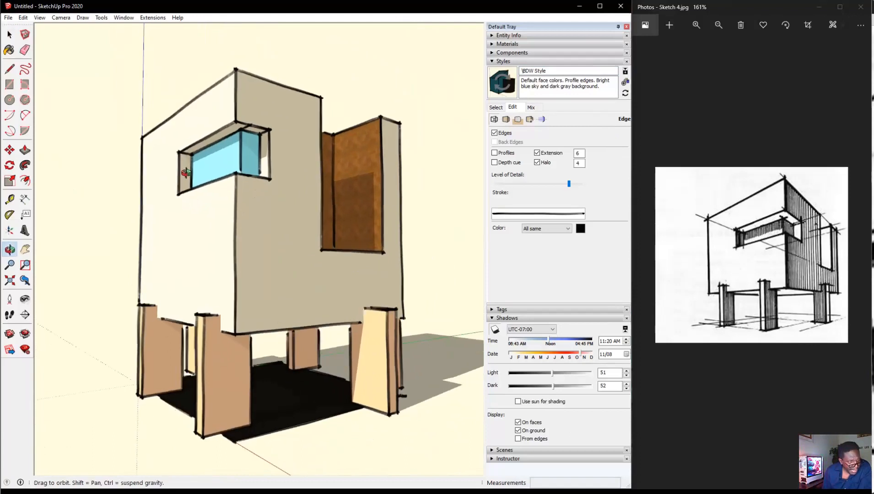
# - Locate the 2D Graphic export option for the model without exporting anything
pyautogui.click(8, 17)
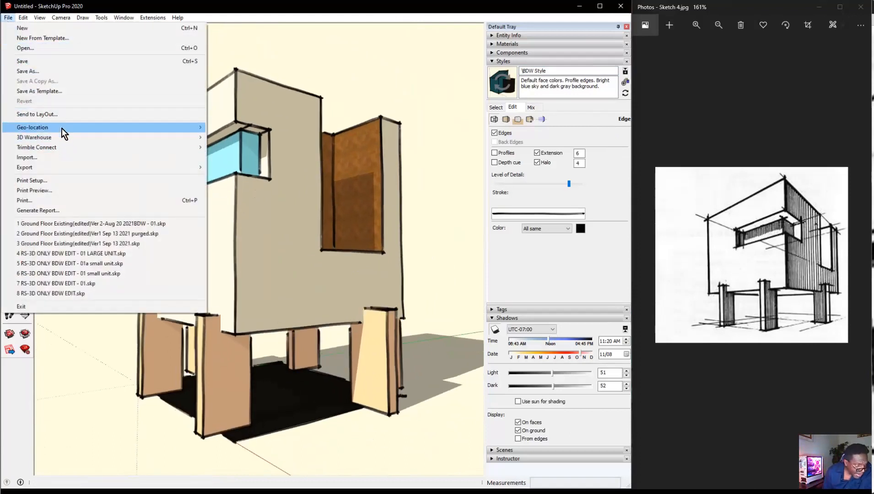
pyautogui.moveTo(63, 166)
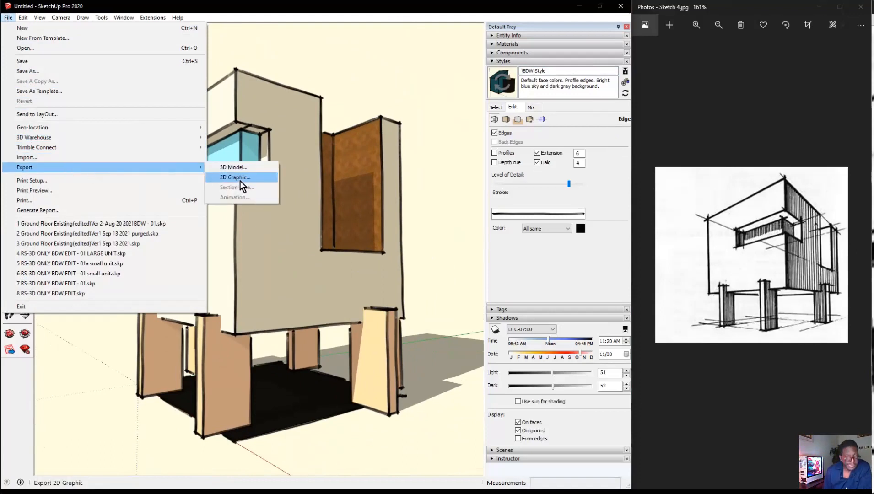
pyautogui.click(445, 17)
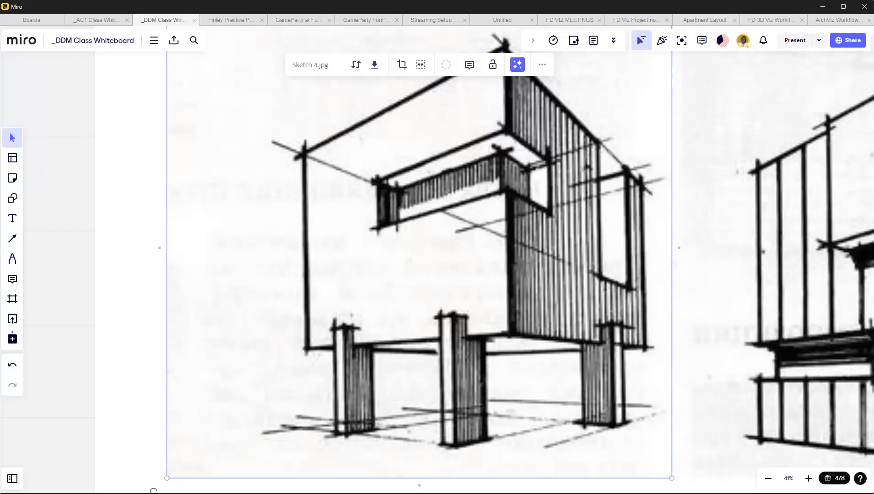
# - Examine the four Class Activity building sketches on the Miro whiteboard, moving from Sketch 4 across to the last cube
pyautogui.scroll(-10, 768, 347)
pyautogui.moveTo(585, 308); pyautogui.dragTo(470, 228, button='middle')
pyautogui.scroll(4, 470, 227)
pyautogui.moveTo(607, 249); pyautogui.dragTo(507, 264, button='middle')
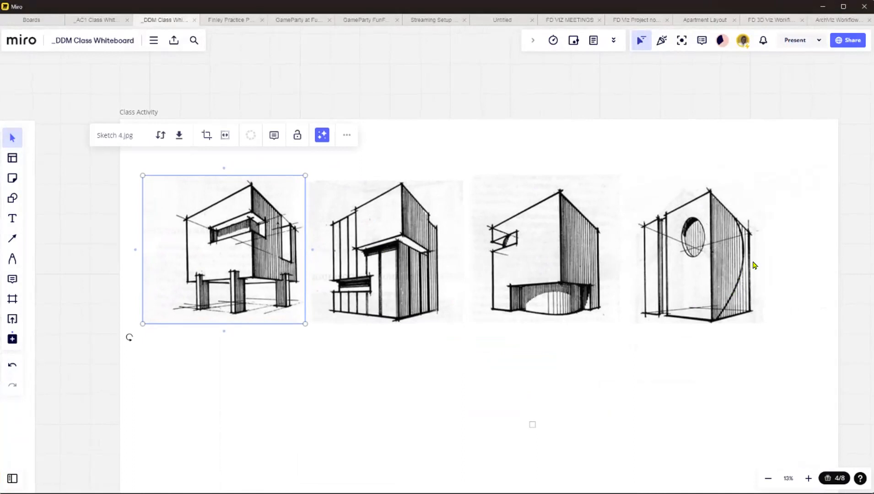
pyautogui.scroll(3, 738, 276)
pyautogui.moveTo(717, 287); pyautogui.dragTo(715, 290, button='middle')
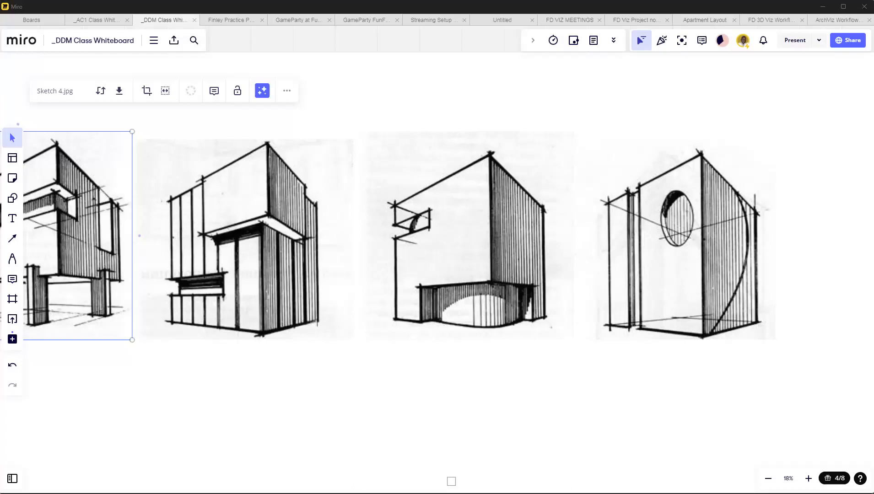
# - Switch to SketchUp, maximise its window and move the Large Tool Set clear of the tower model
pyautogui.hotkey('alt', 'Tab')
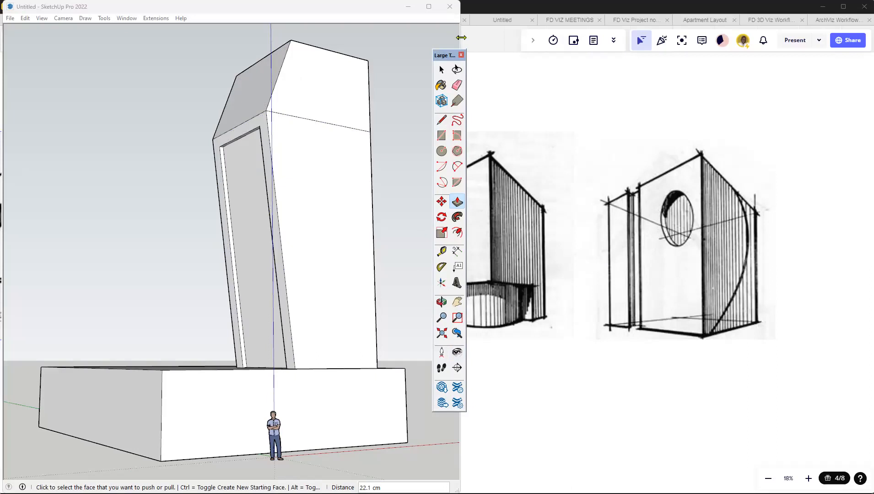
pyautogui.moveTo(370, 7); pyautogui.dragTo(369, 23)
pyautogui.doubleClick(371, 28)
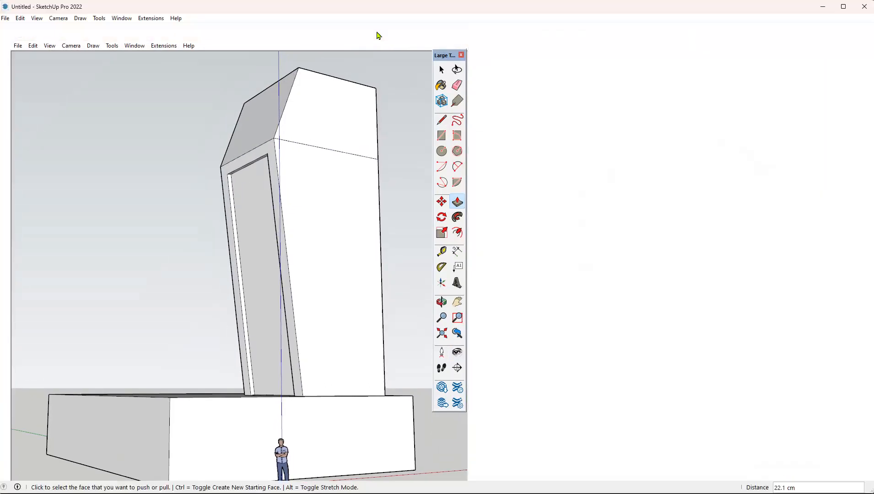
pyautogui.moveTo(446, 54); pyautogui.dragTo(32, 61)
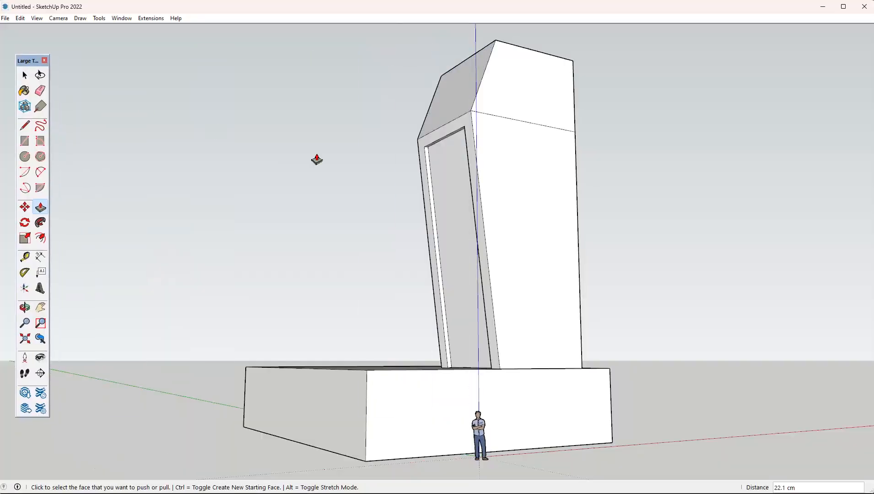
pyautogui.scroll(6, 565, 208)
pyautogui.scroll(-2, 189, 204)
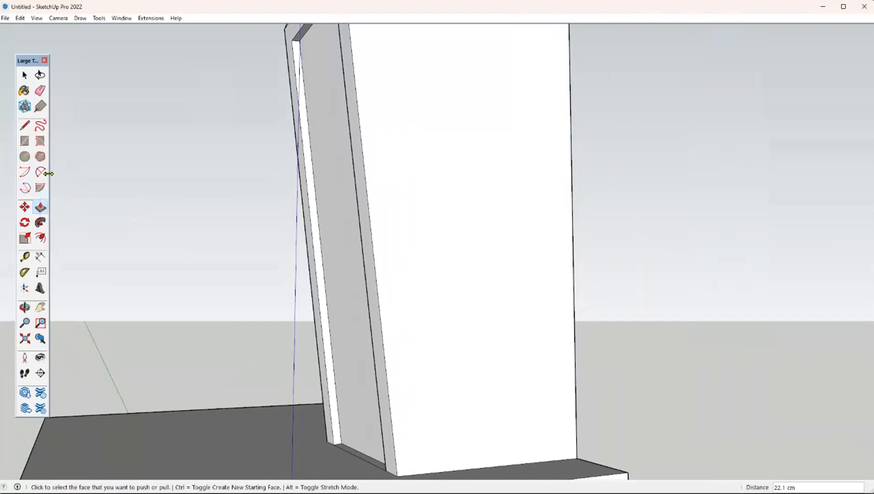
pyautogui.click(24, 172)
pyautogui.scroll(-2, 515, 91)
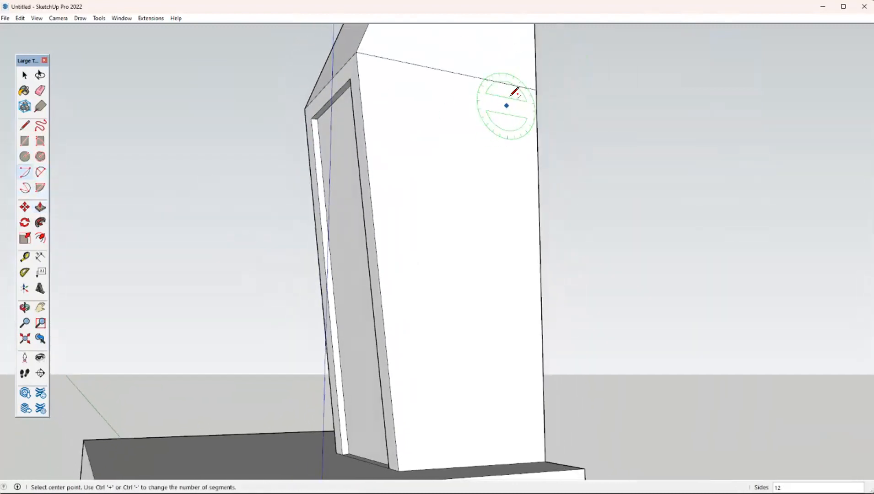
pyautogui.click(488, 86)
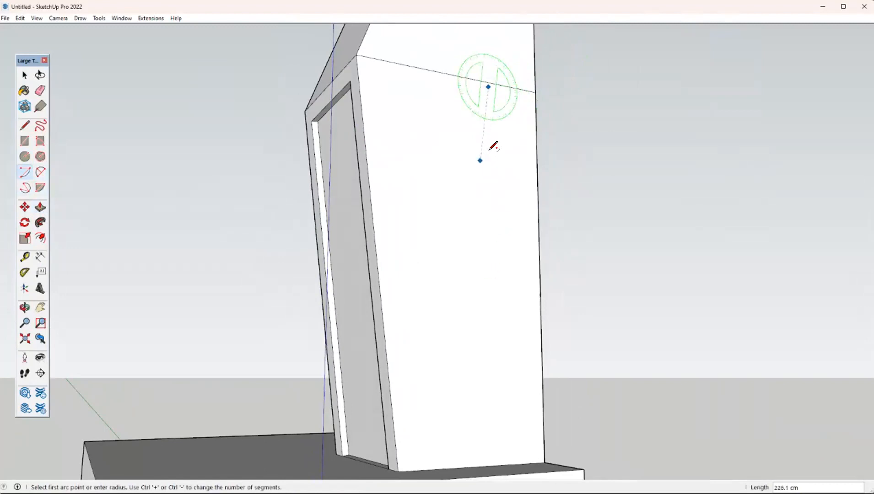
pyautogui.press('Escape')
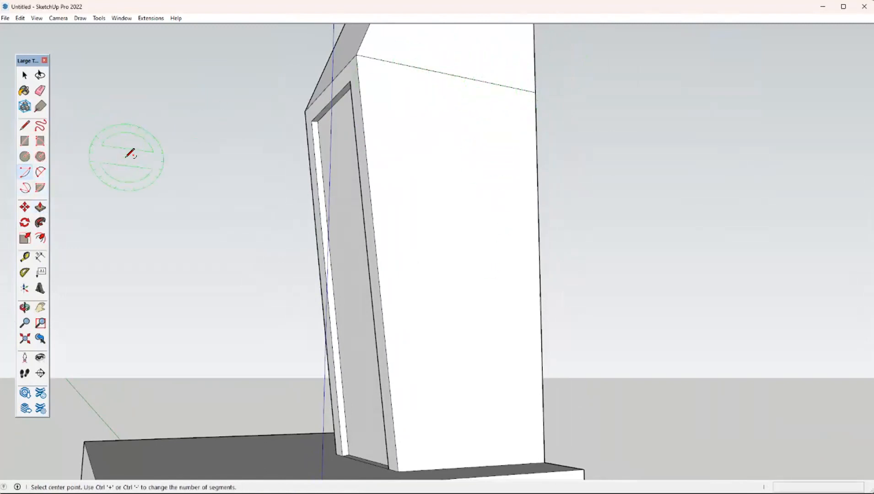
# - Draw a two-point arc on the tower's side face, from the upper crease to the lower slanted edge, with a bulge of about 158 cm
pyautogui.click(40, 172)
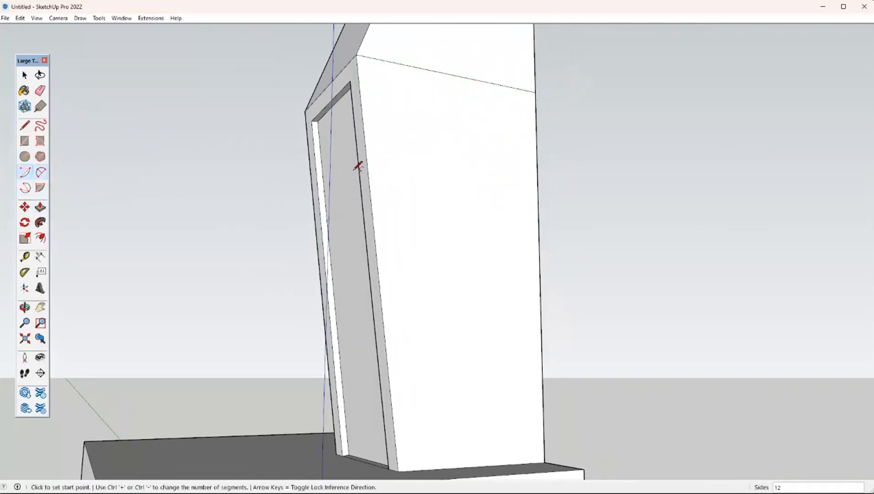
pyautogui.click(514, 87)
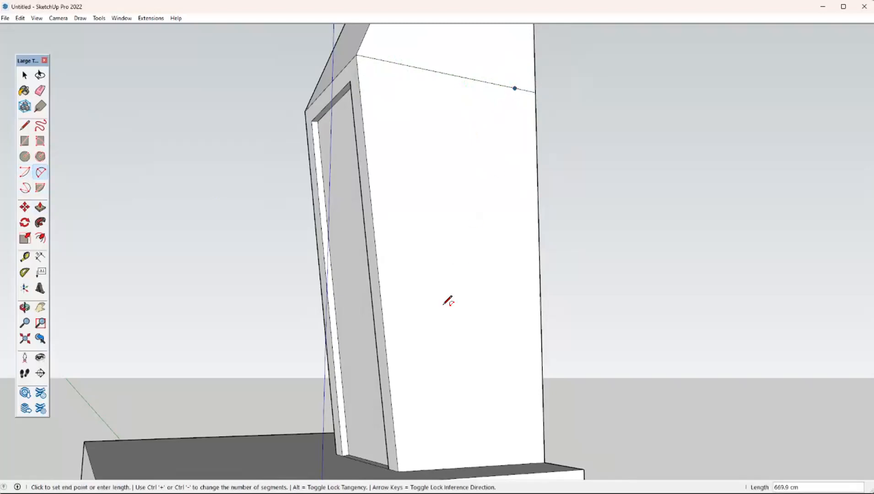
pyautogui.click(395, 433)
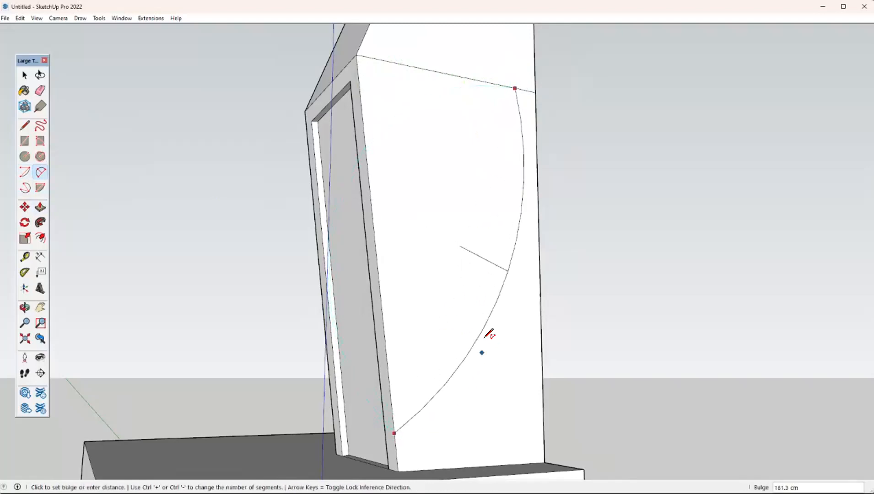
pyautogui.click(498, 288)
pyautogui.moveTo(650, 402); pyautogui.dragTo(714, 403, button='middle')
pyautogui.moveTo(407, 254); pyautogui.dragTo(343, 252, button='middle')
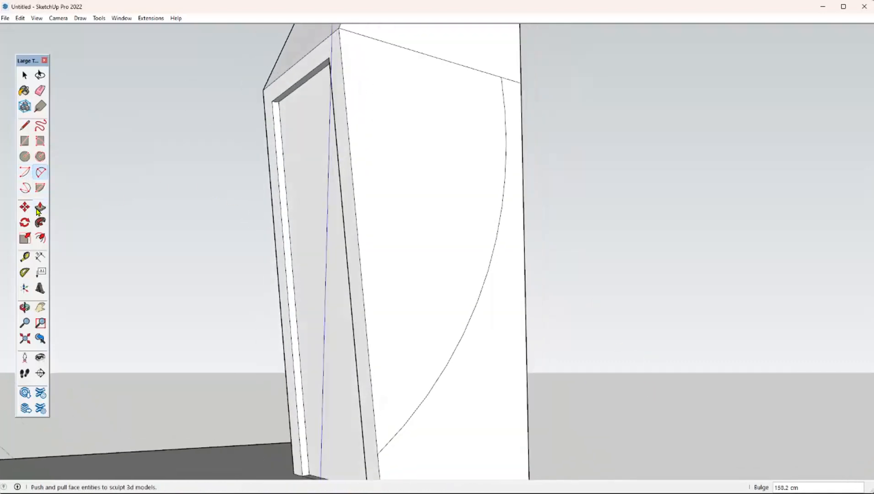
# - Push/Pull the side face area outside the arc outward by about 34 cm
pyautogui.click(40, 208)
pyautogui.click(522, 417)
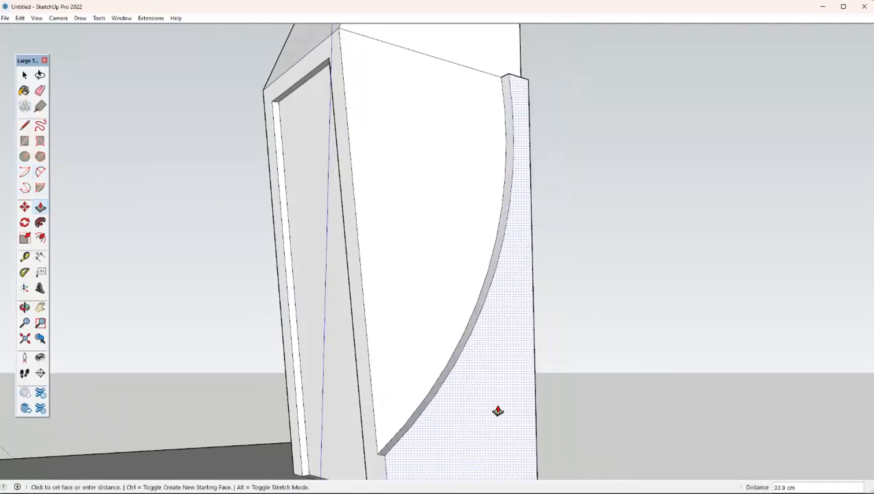
pyautogui.click(497, 411)
pyautogui.scroll(-3, 593, 395)
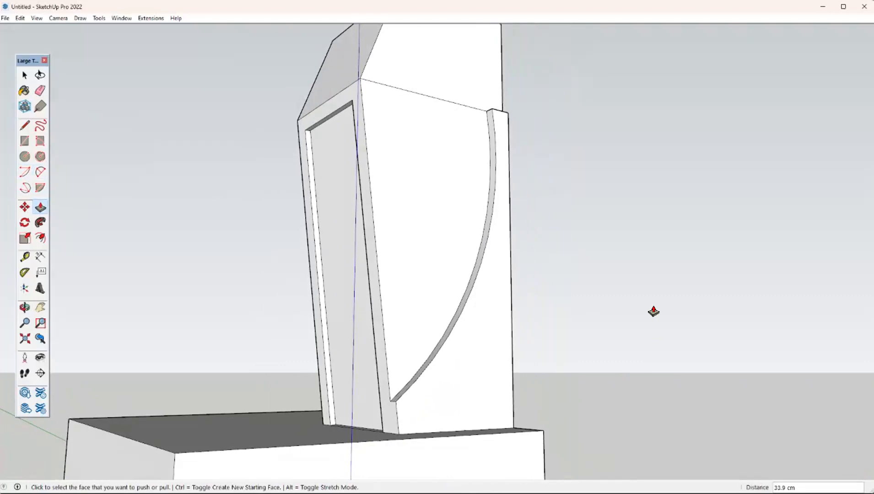
pyautogui.scroll(2, 653, 310)
pyautogui.scroll(3, 599, 242)
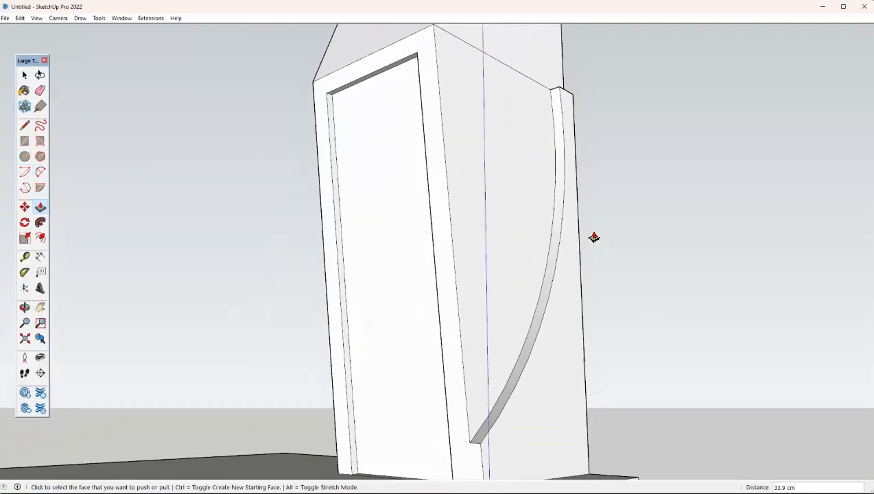
pyautogui.scroll(-3, 503, 220)
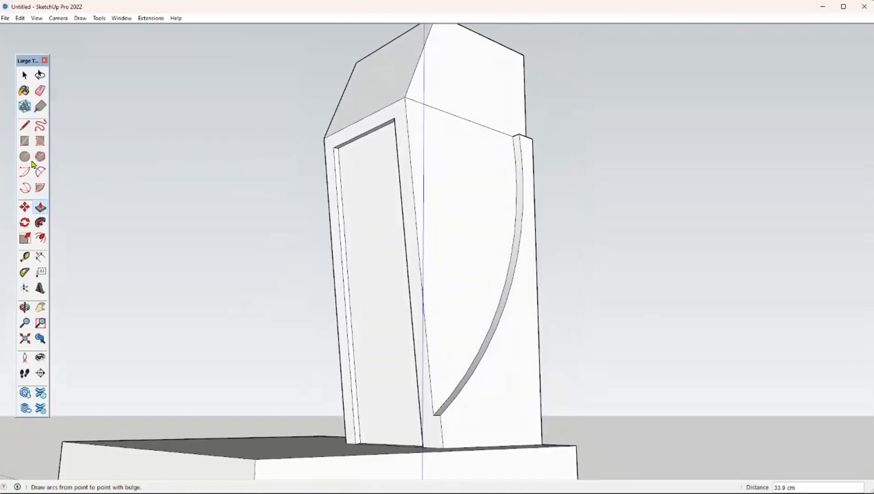
# - Draw a wavy freehand curve on the tower's side face, from the upper crease down to the slanted front edge
pyautogui.click(39, 128)
pyautogui.scroll(4, 476, 126)
pyautogui.moveTo(514, 79)
pyautogui.mouseDown()
pyautogui.moveTo(480, 130)
pyautogui.moveTo(461, 211)
pyautogui.moveTo(478, 299)
pyautogui.moveTo(407, 228)
pyautogui.mouseUp()
pyautogui.scroll(2, 488, 221)
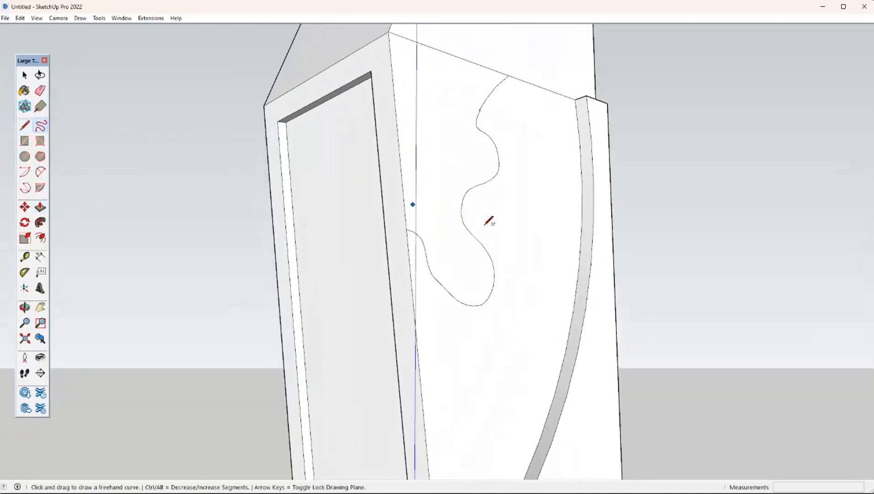
# - Push/Pull the face between the wavy curve and the arc inward by about 45 cm, then return to the Select tool
pyautogui.click(40, 207)
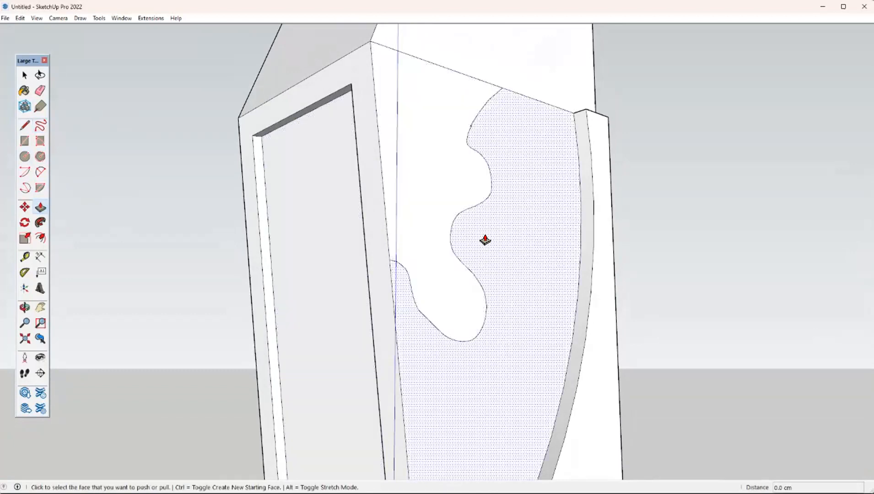
pyautogui.click(486, 240)
pyautogui.moveTo(521, 268); pyautogui.dragTo(447, 157, button='middle')
pyautogui.click(522, 224)
pyautogui.moveTo(432, 379); pyautogui.dragTo(579, 356, button='middle')
pyautogui.scroll(-4, 578, 357)
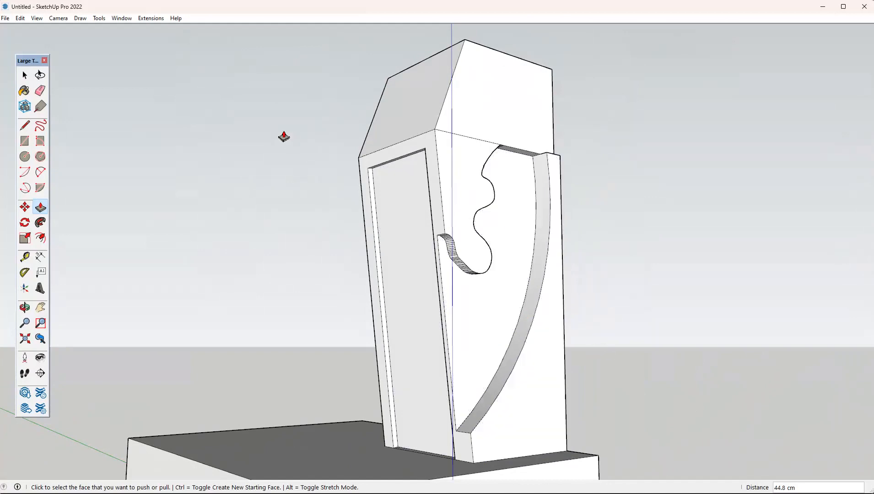
pyautogui.click(28, 75)
pyautogui.click(33, 75)
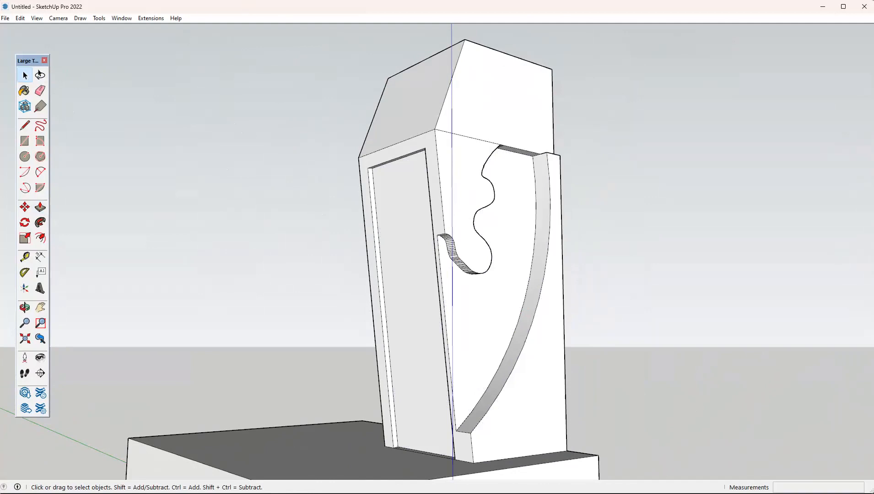
# - Switch to the Miro whiteboard and review the Class Activity frame with its four building sketches and the Submit Class Activity #3 link
pyautogui.hotkey('alt', 'Tab')
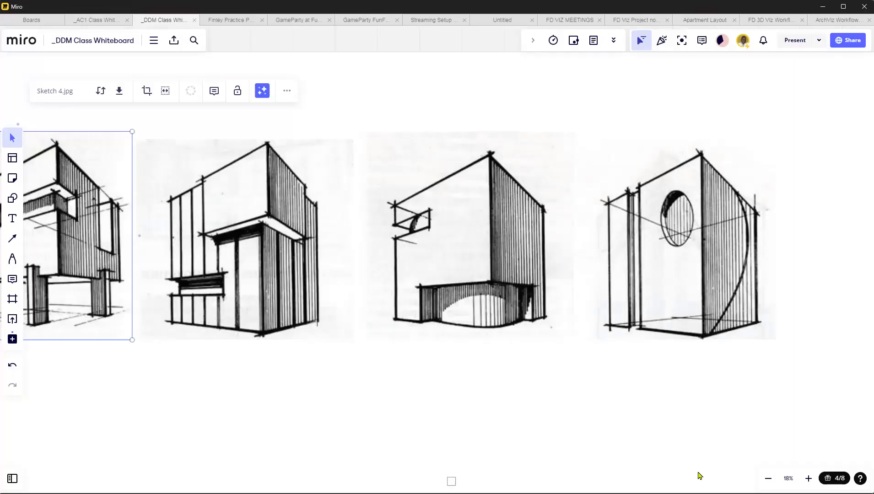
pyautogui.scroll(-5, 611, 204)
pyautogui.scroll(-3, 616, 221)
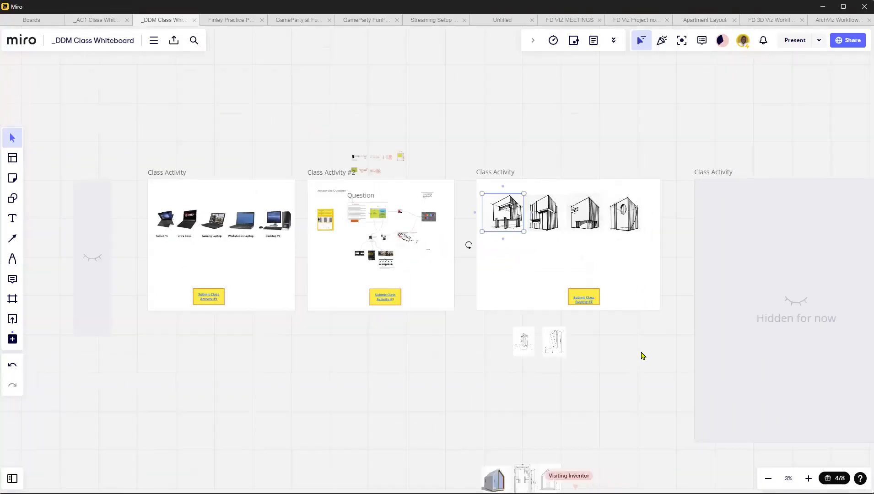
pyautogui.scroll(3, 552, 358)
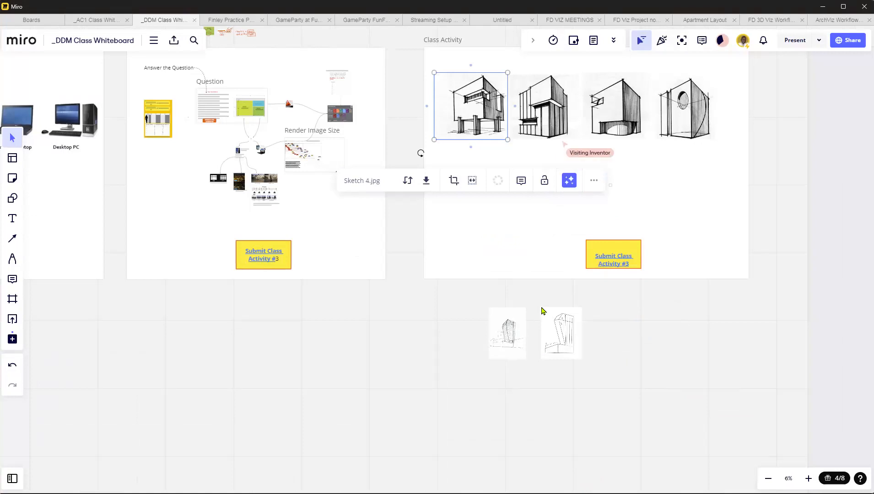
pyautogui.scroll(1, 638, 195)
pyautogui.scroll(3, 638, 194)
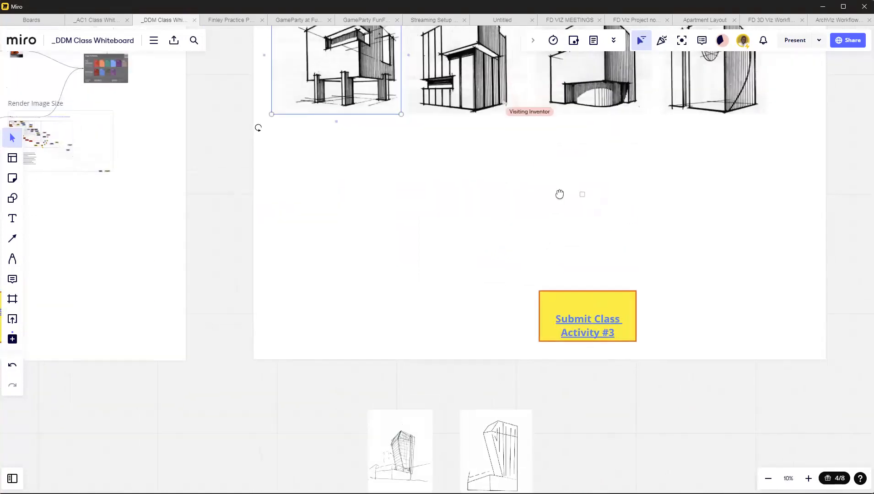
pyautogui.scroll(1, 557, 361)
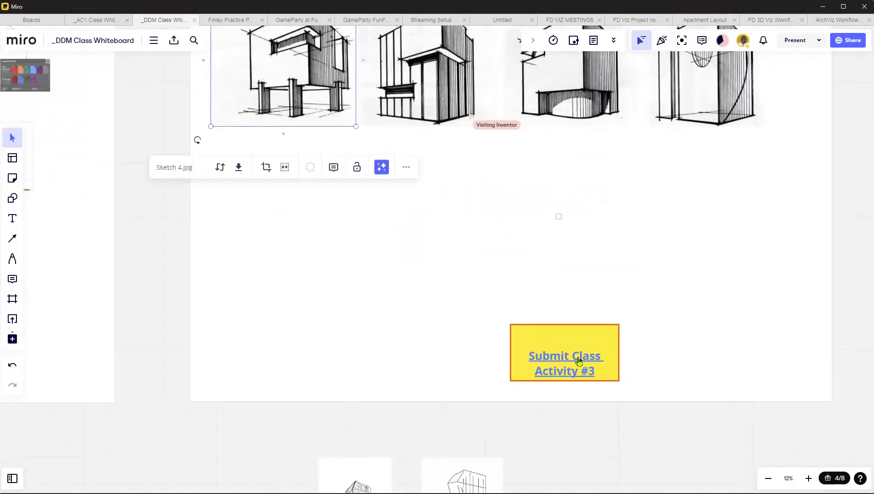
pyautogui.scroll(-4, 626, 311)
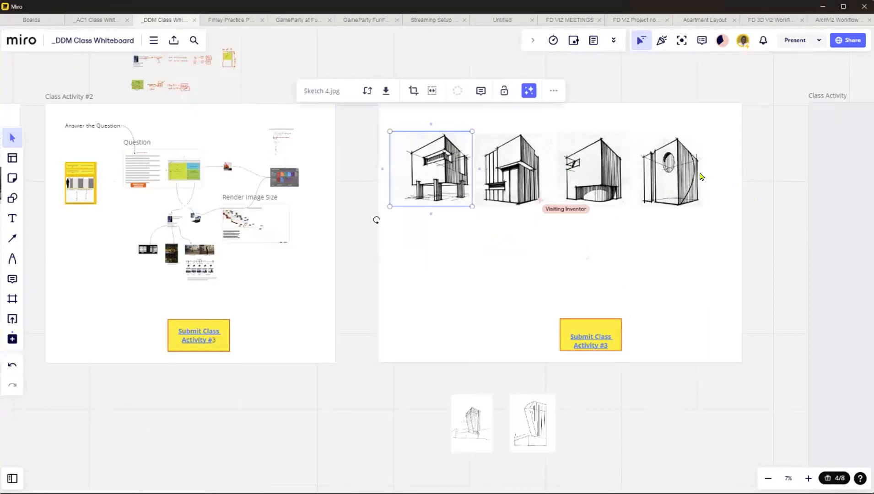
pyautogui.scroll(-2, 543, 216)
pyautogui.scroll(4, 546, 229)
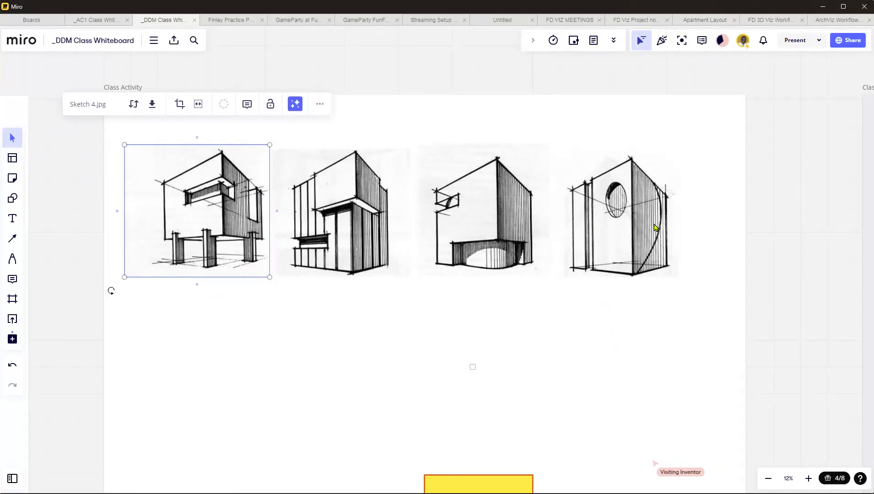
# - Examine the small gabled house references below the class activity: the perspective image, the dimensioned floor plan and the section
pyautogui.scroll(-5, 633, 209)
pyautogui.moveTo(606, 421); pyautogui.dragTo(579, 151, button='middle')
pyautogui.scroll(7, 498, 253)
pyautogui.scroll(3, 487, 239)
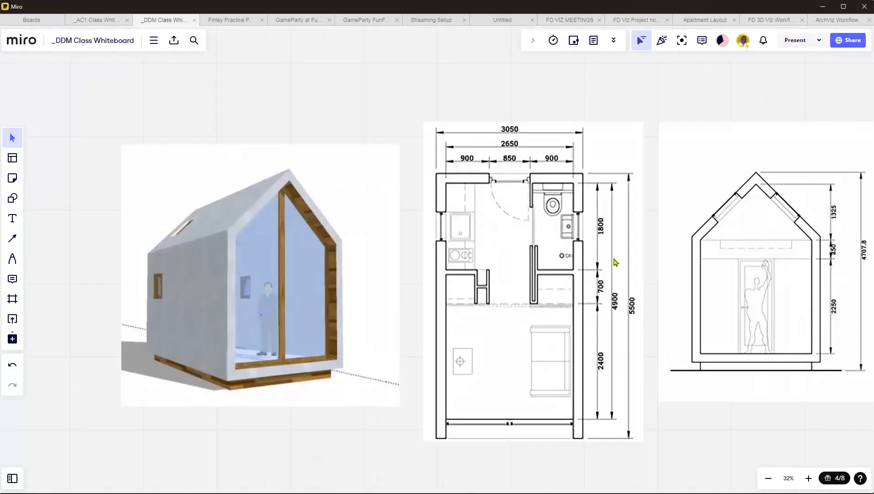
pyautogui.moveTo(620, 255); pyautogui.dragTo(590, 239, button='middle')
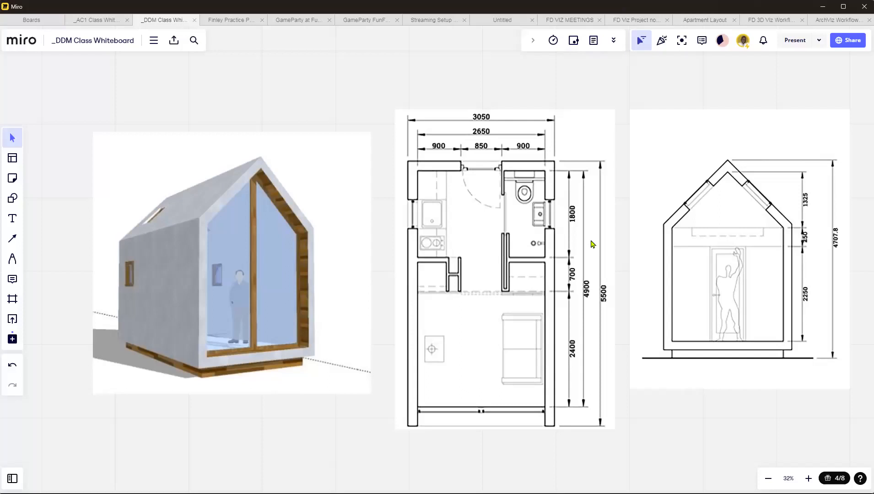
pyautogui.scroll(5, 550, 193)
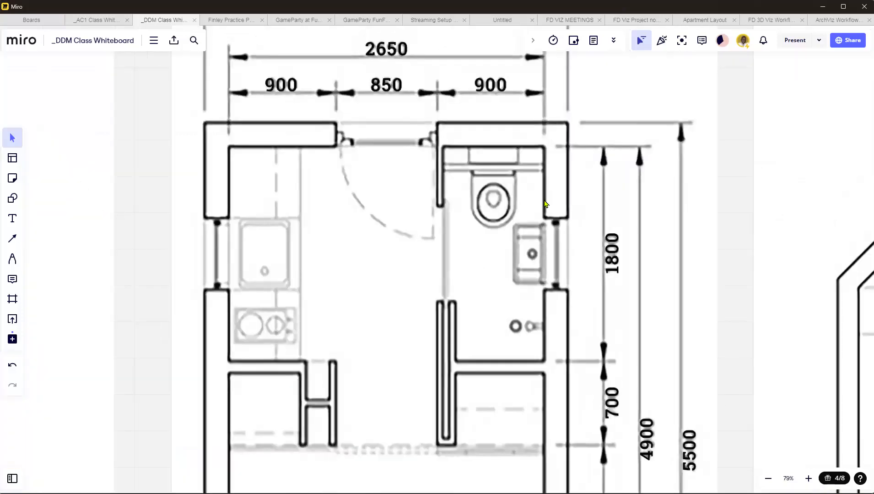
pyautogui.scroll(-2, 461, 163)
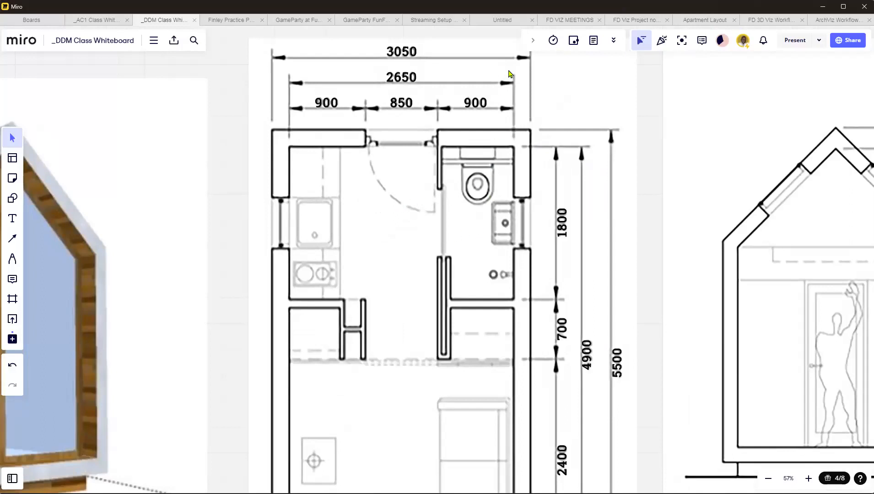
pyautogui.scroll(-5, 557, 180)
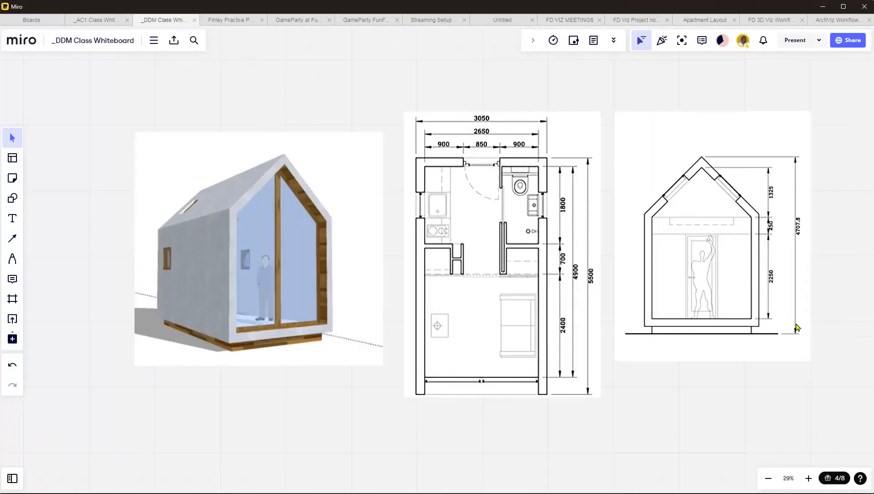
pyautogui.scroll(1, 797, 315)
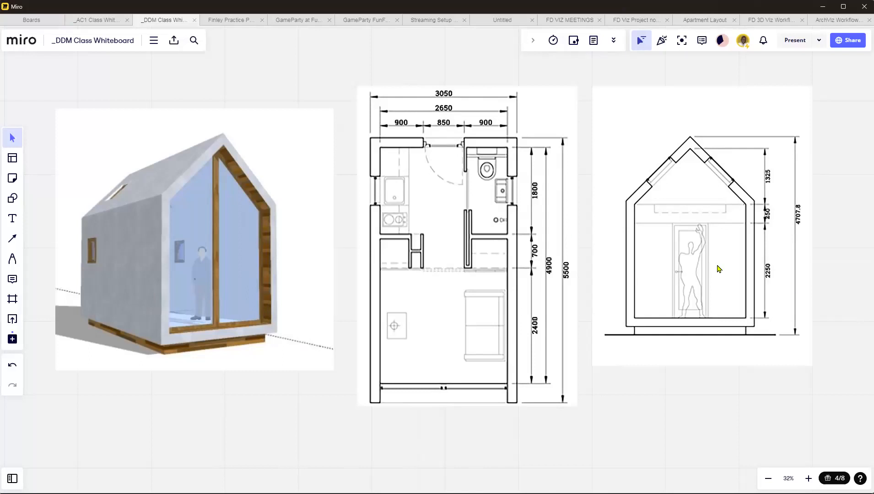
pyautogui.scroll(-3, 560, 259)
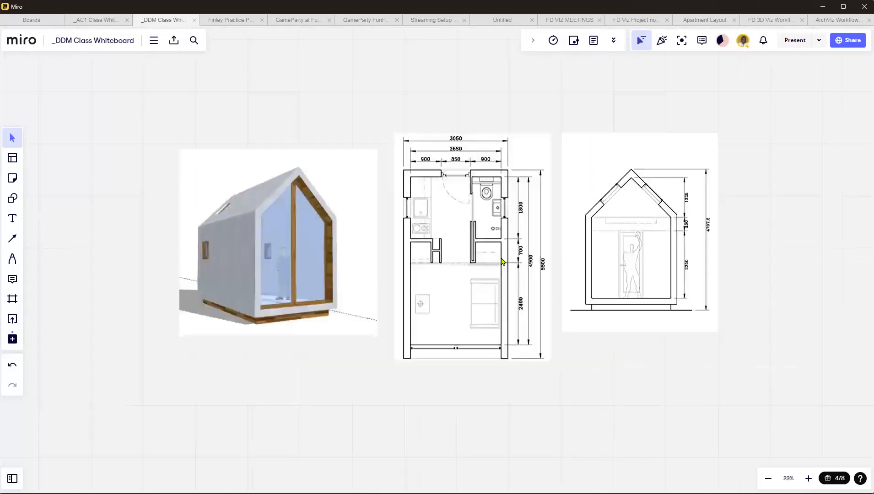
pyautogui.scroll(3, 585, 238)
pyautogui.moveTo(536, 201); pyautogui.dragTo(553, 240, button='middle')
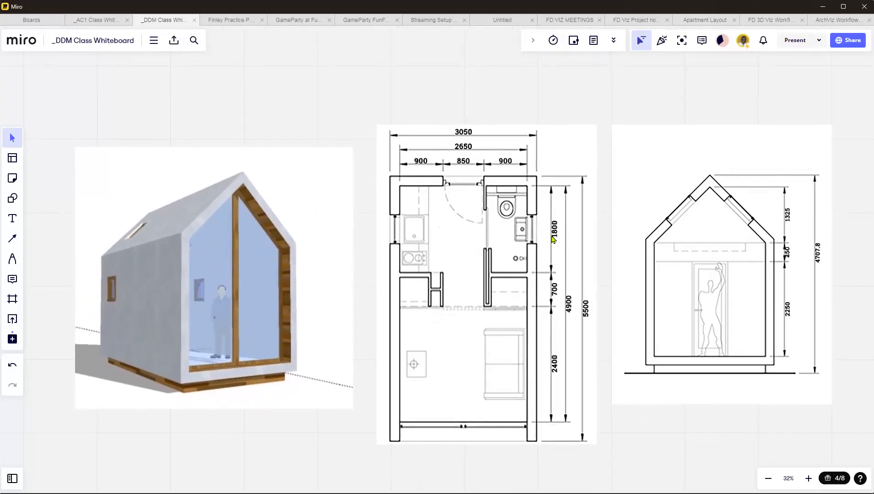